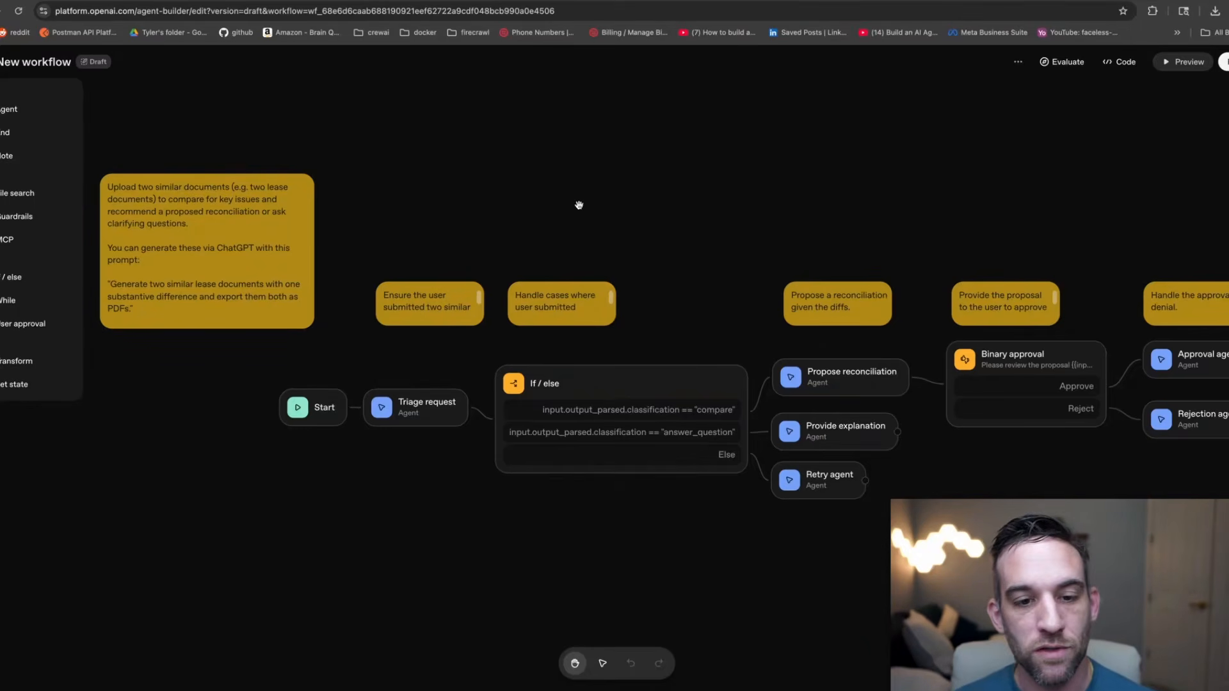
Examine the Triage request agent's instructions, model, available tools, output format options and additional model parameters.
{"action": "left_click", "coordinate": [428, 408]}
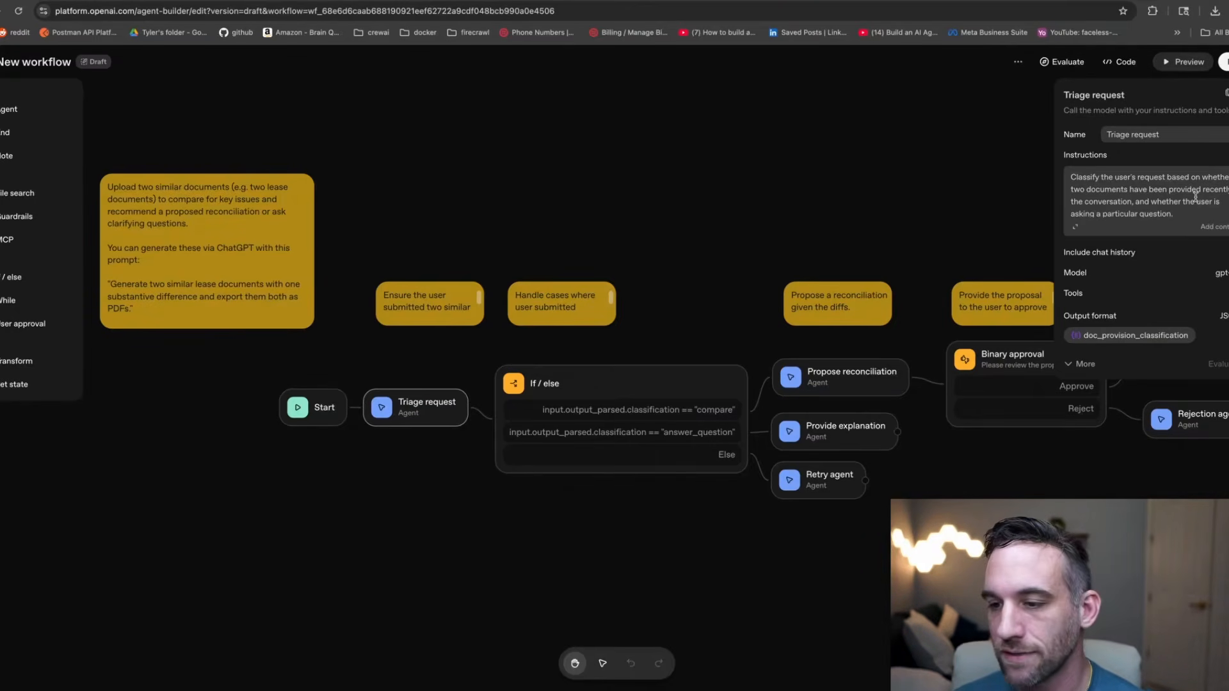
{"action": "scroll", "coordinate": [1162, 190], "scroll_direction": "down", "scroll_amount": 5}
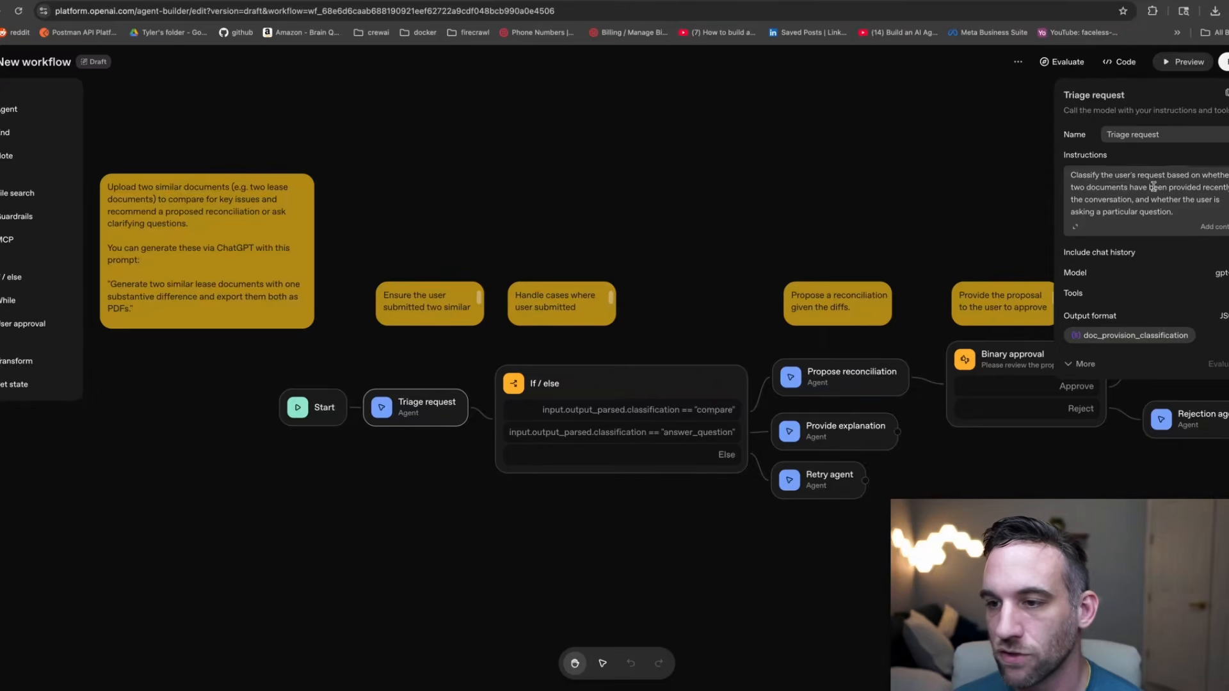
{"action": "scroll", "coordinate": [1160, 195], "scroll_direction": "up", "scroll_amount": 5}
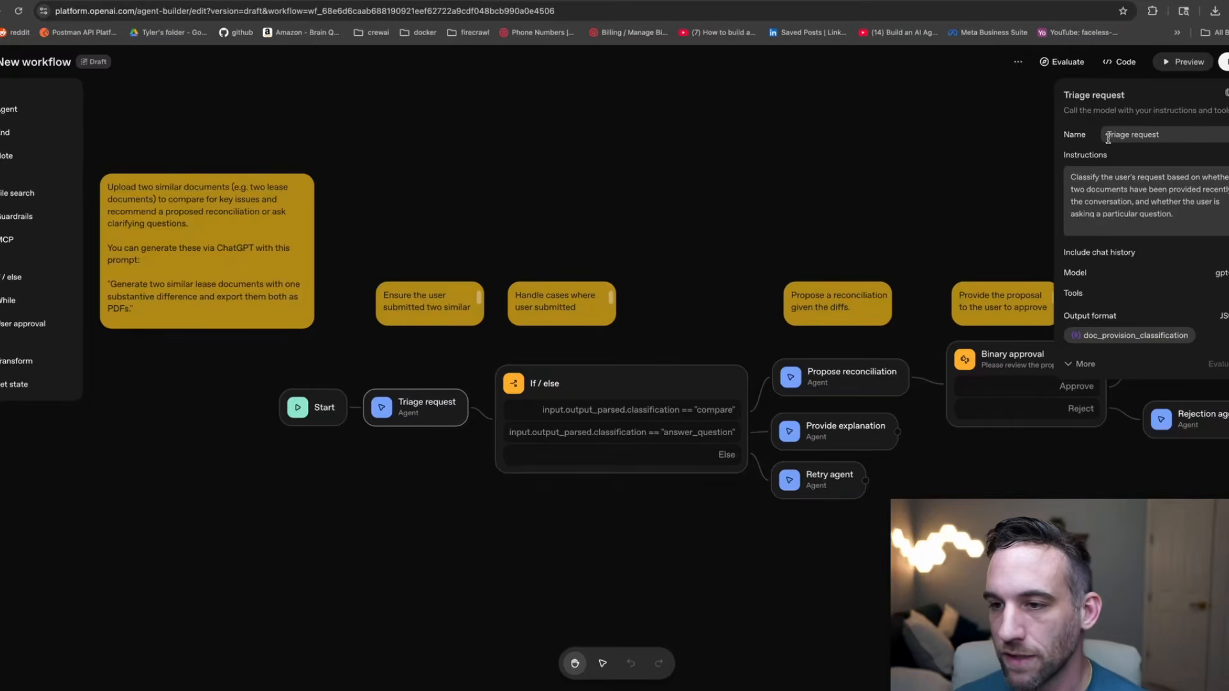
{"action": "mouse_move", "coordinate": [1117, 256]}
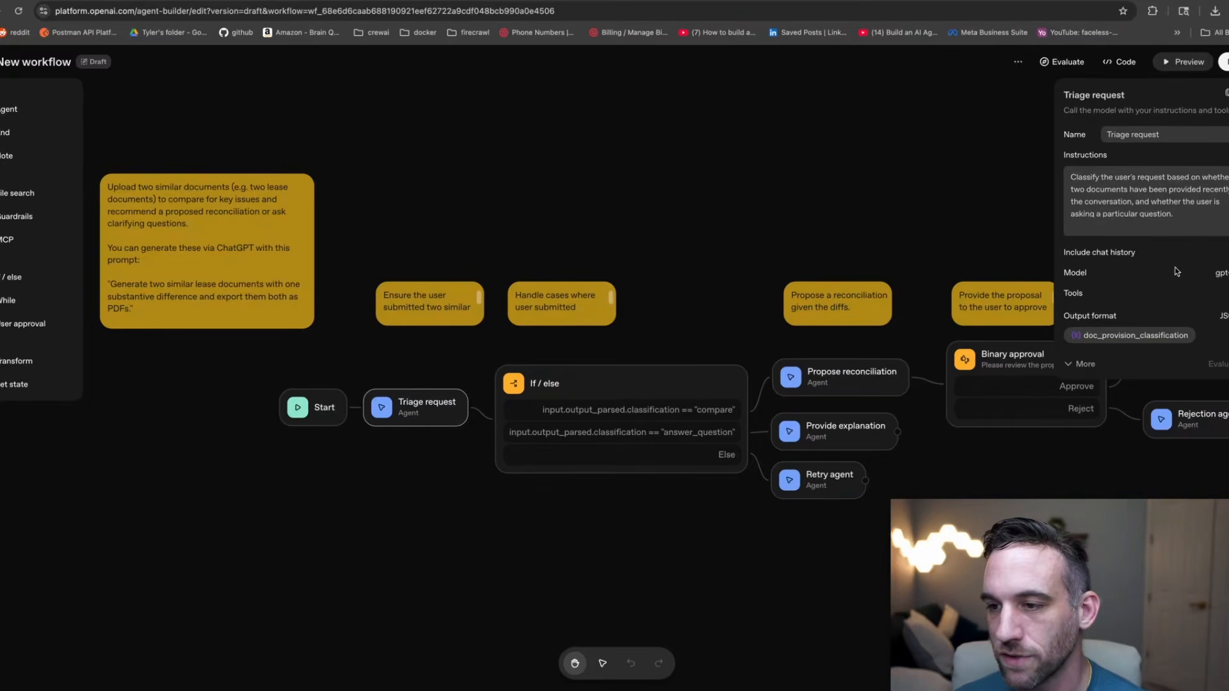
{"action": "left_click", "coordinate": [1220, 273]}
{"action": "left_click", "coordinate": [1227, 272]}
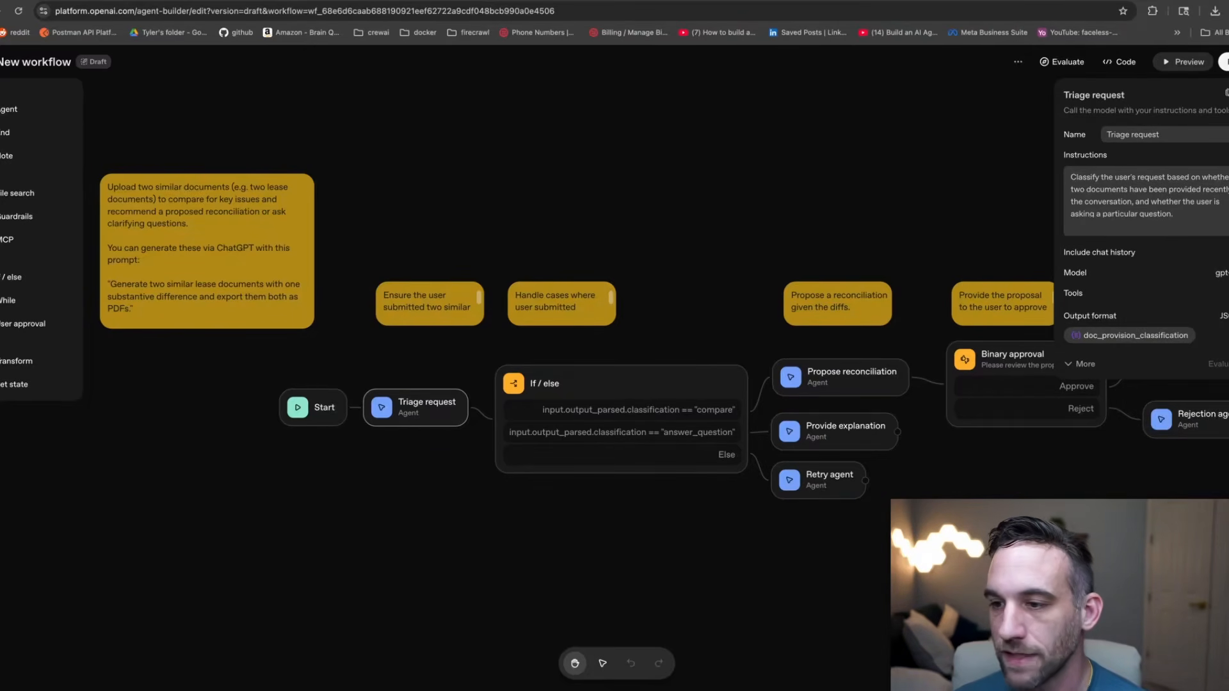
{"action": "left_click", "coordinate": [1224, 293]}
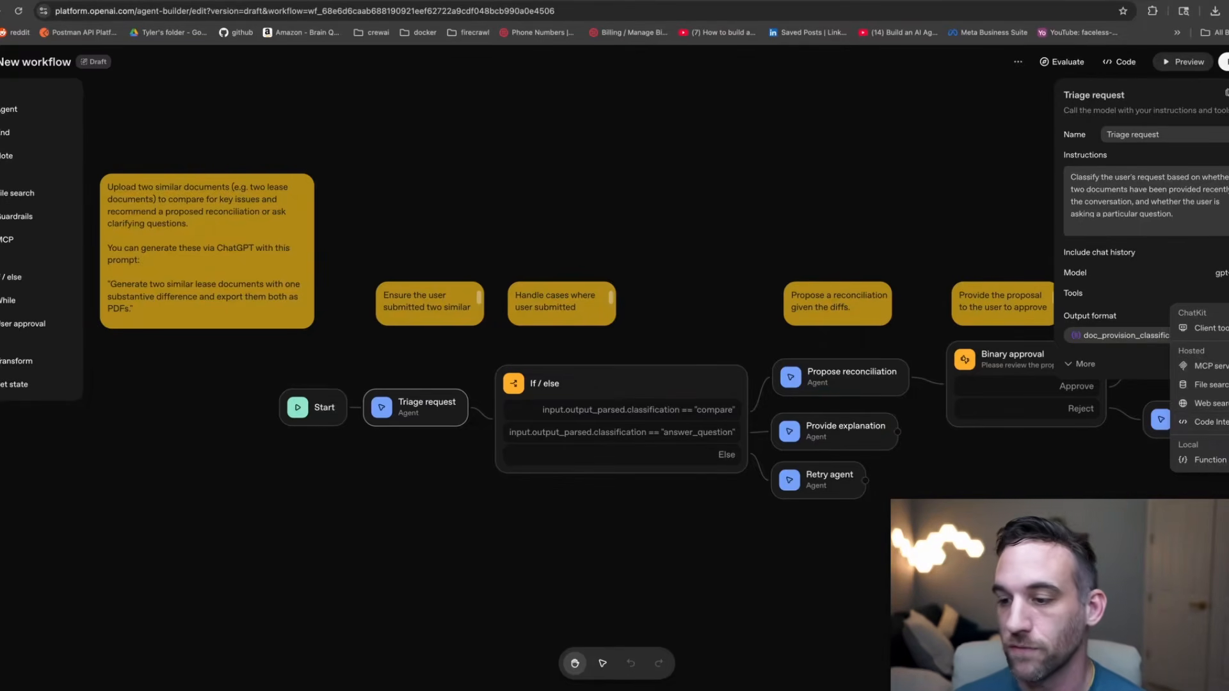
{"action": "left_click", "coordinate": [1220, 293]}
{"action": "left_click", "coordinate": [1224, 317]}
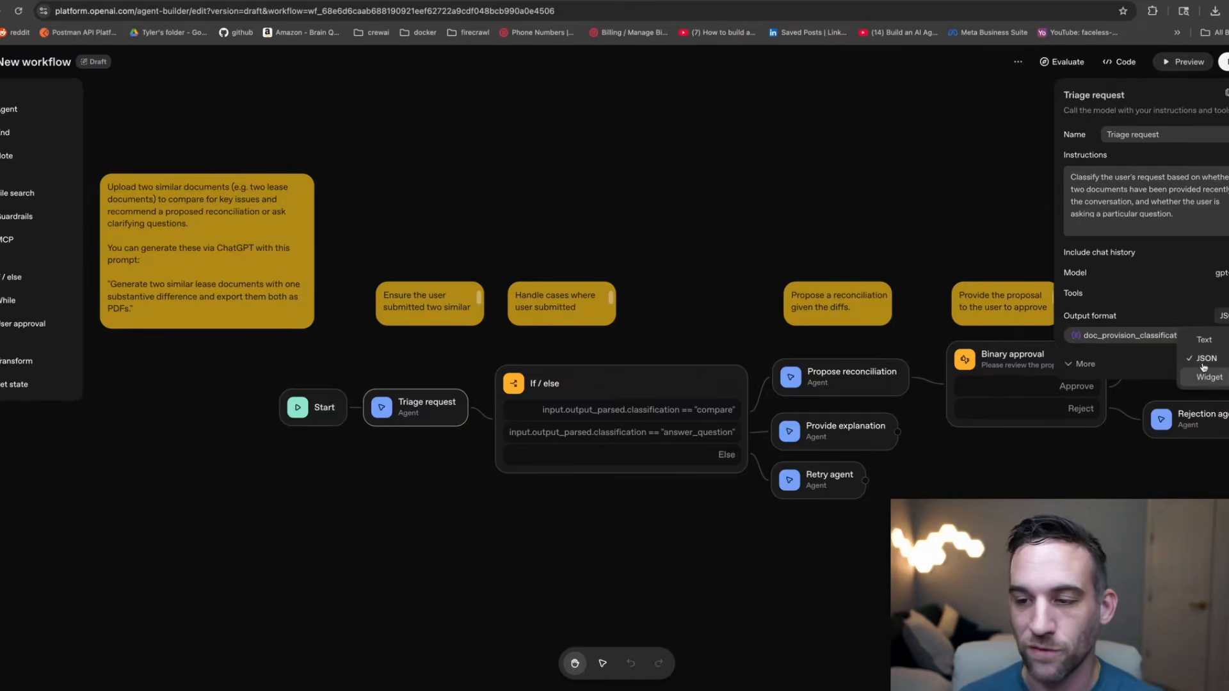
{"action": "left_click", "coordinate": [1081, 364]}
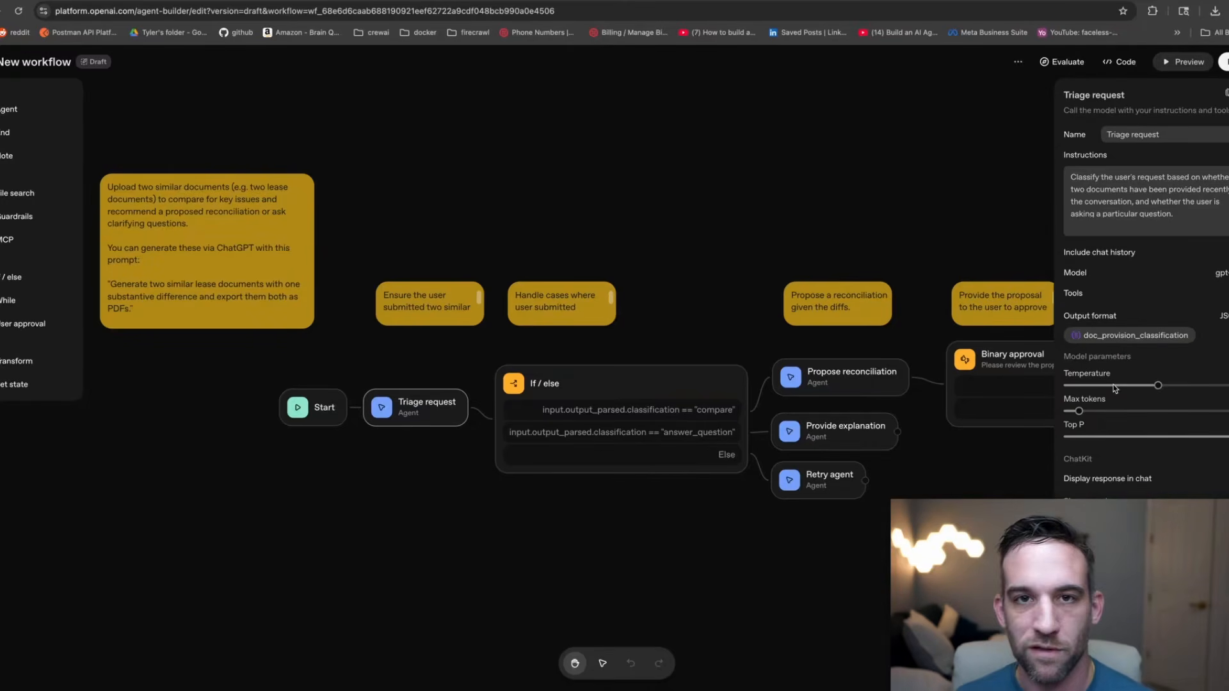
{"action": "left_click", "coordinate": [584, 177]}
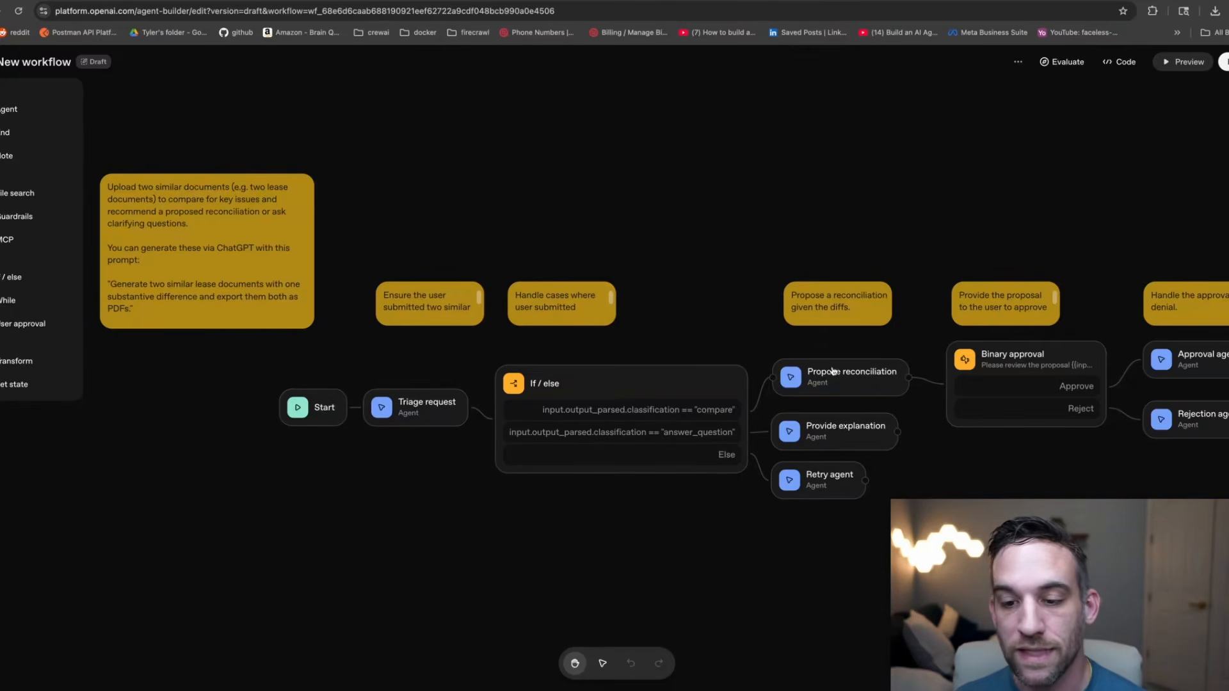
Read through the full instructions of the Propose reconciliation agent.
{"action": "left_click_drag", "start_coordinate": [991, 482], "coordinate": [791, 434]}
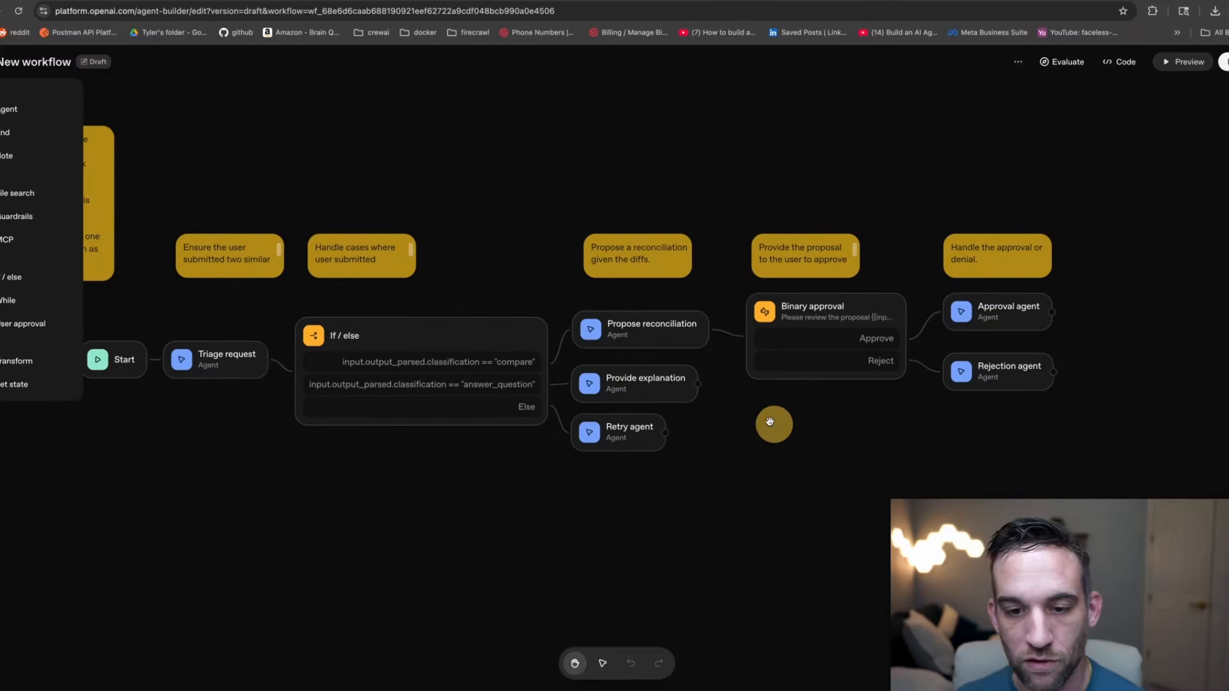
{"action": "left_click", "coordinate": [652, 327]}
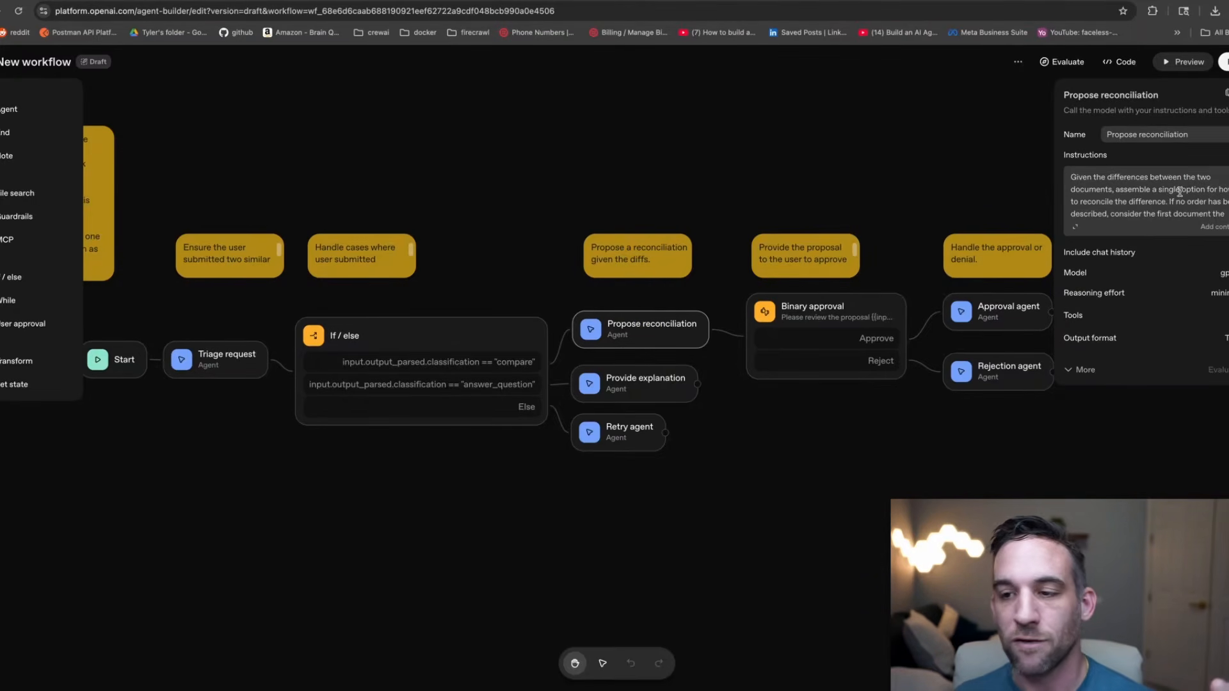
{"action": "scroll", "coordinate": [1176, 189], "scroll_direction": "down", "scroll_amount": 2}
{"action": "scroll", "coordinate": [1179, 192], "scroll_direction": "down", "scroll_amount": 2}
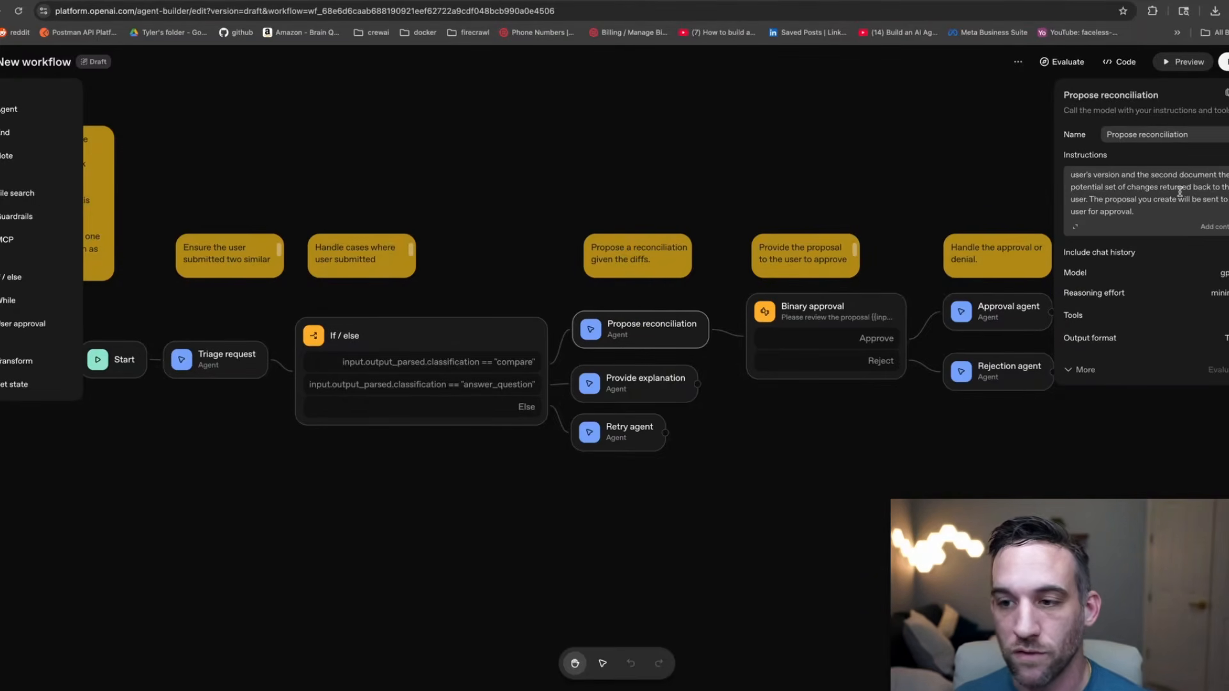
{"action": "left_click", "coordinate": [828, 446]}
Preview the workflow and submit a chat message with the lease agreement PDF attached.
{"action": "left_click_drag", "start_coordinate": [851, 431], "coordinate": [719, 466]}
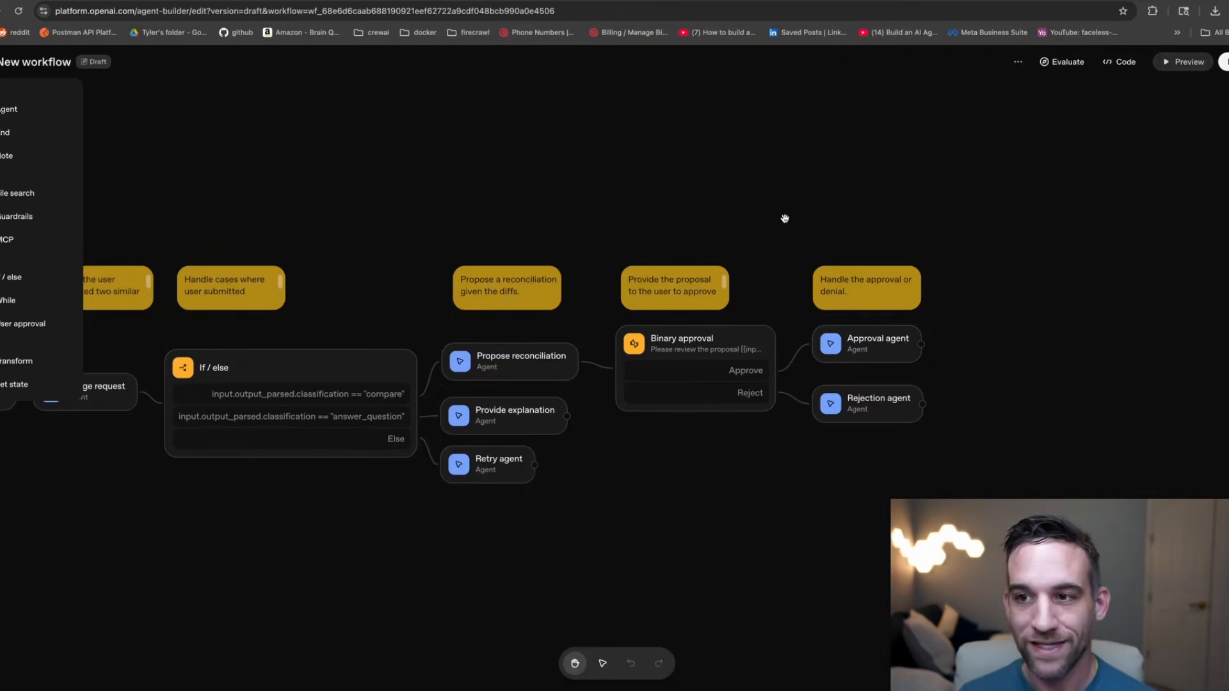
{"action": "left_click", "coordinate": [1179, 64]}
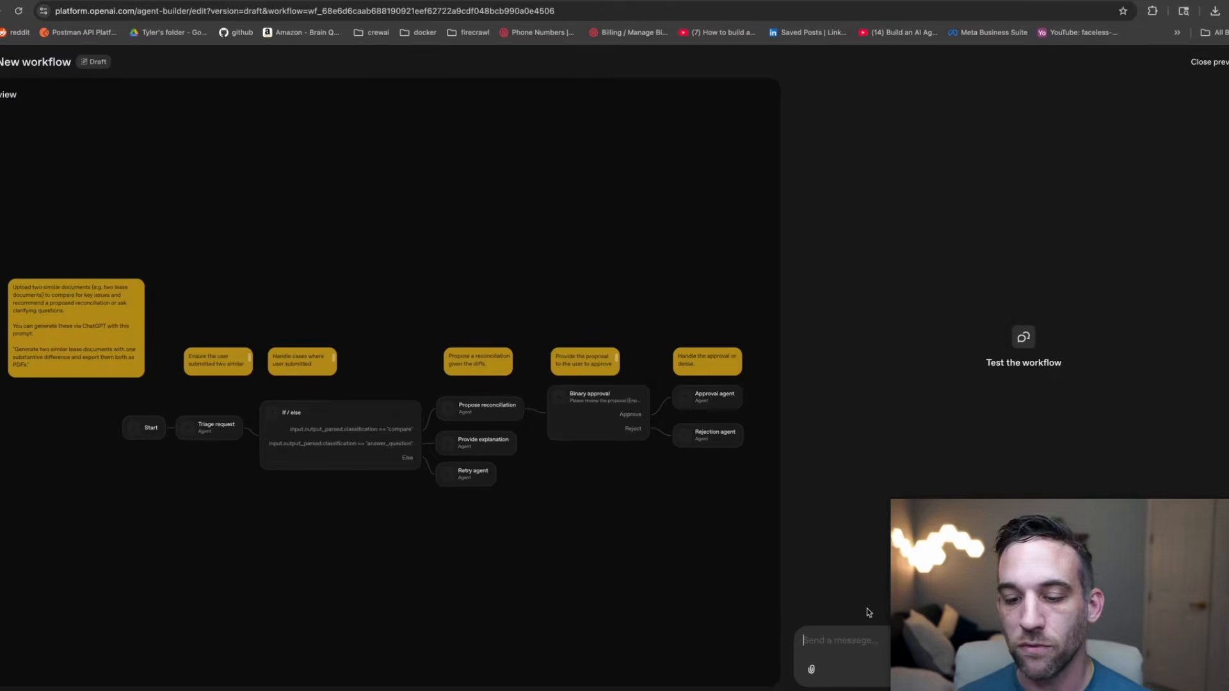
{"action": "left_click", "coordinate": [811, 670]}
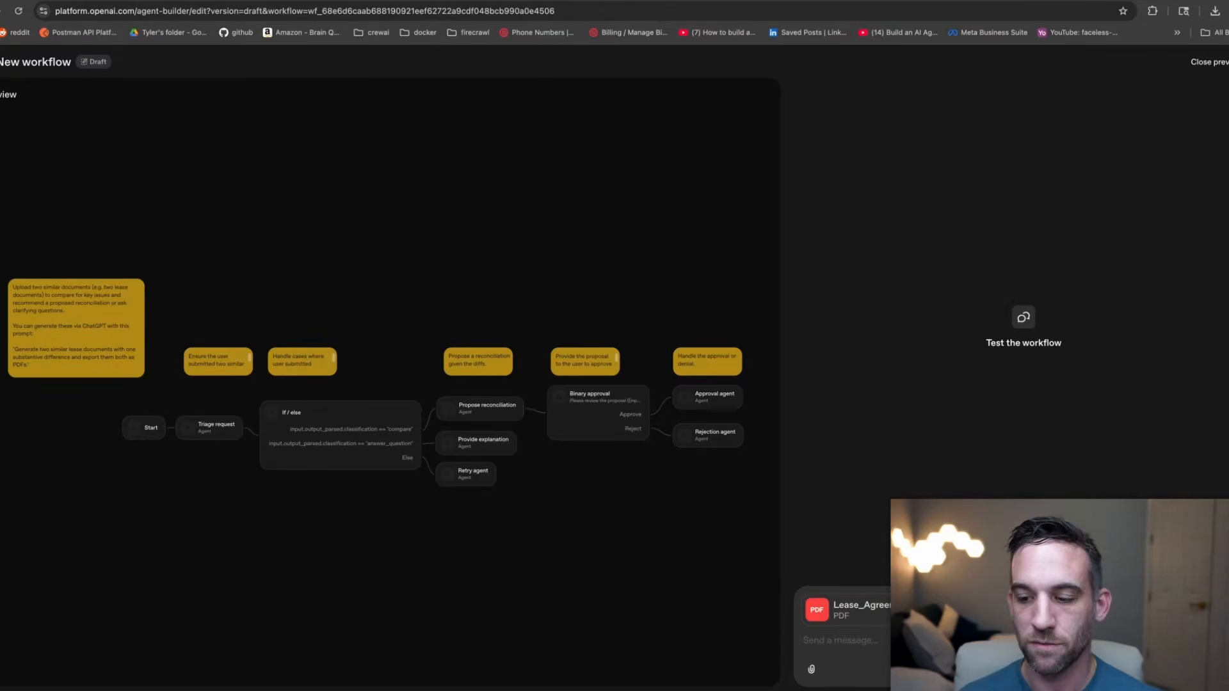
{"action": "key", "text": "Return"}
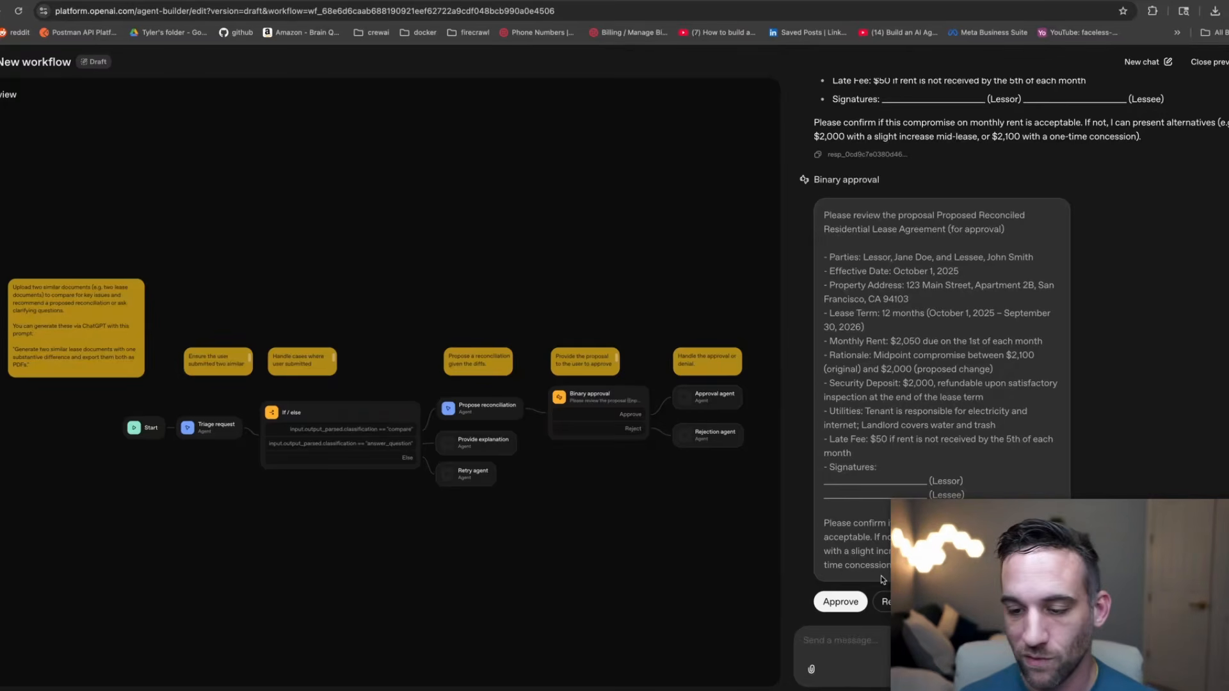
Reject the lease proposal at the binary approval, review the rejection agent's reply and return to the Agent Builder overview.
{"action": "left_click", "coordinate": [883, 601]}
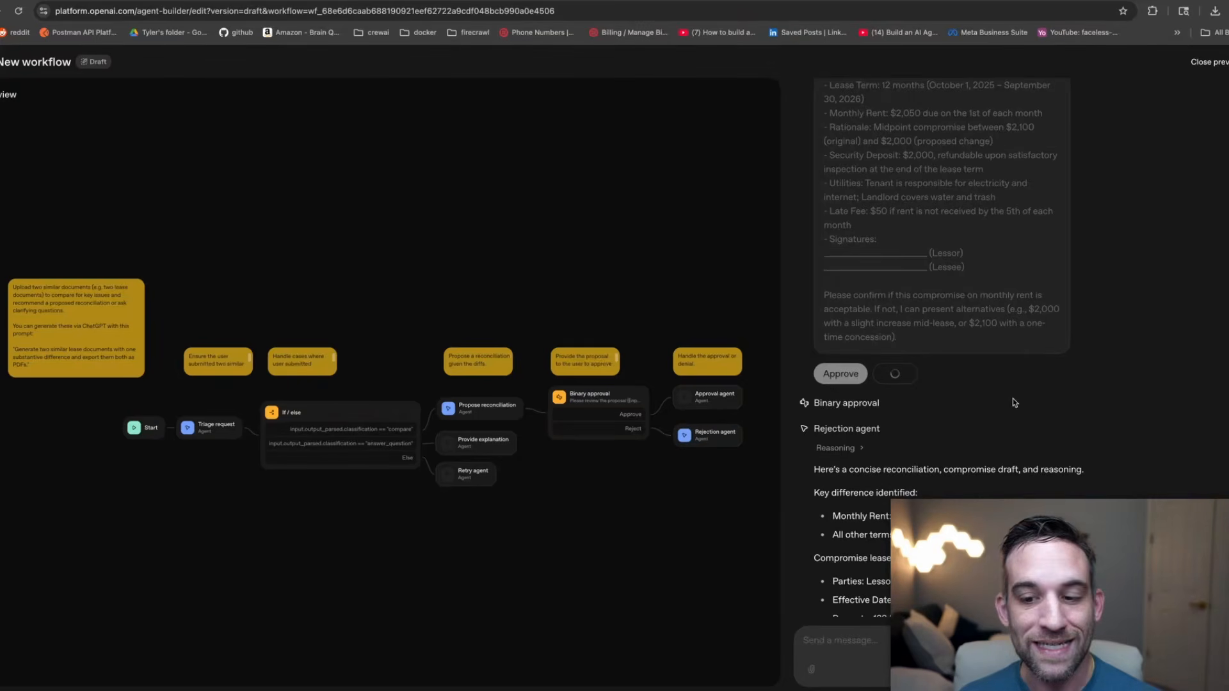
{"action": "left_click_drag", "start_coordinate": [816, 138], "coordinate": [911, 370]}
{"action": "left_click", "coordinate": [928, 473]}
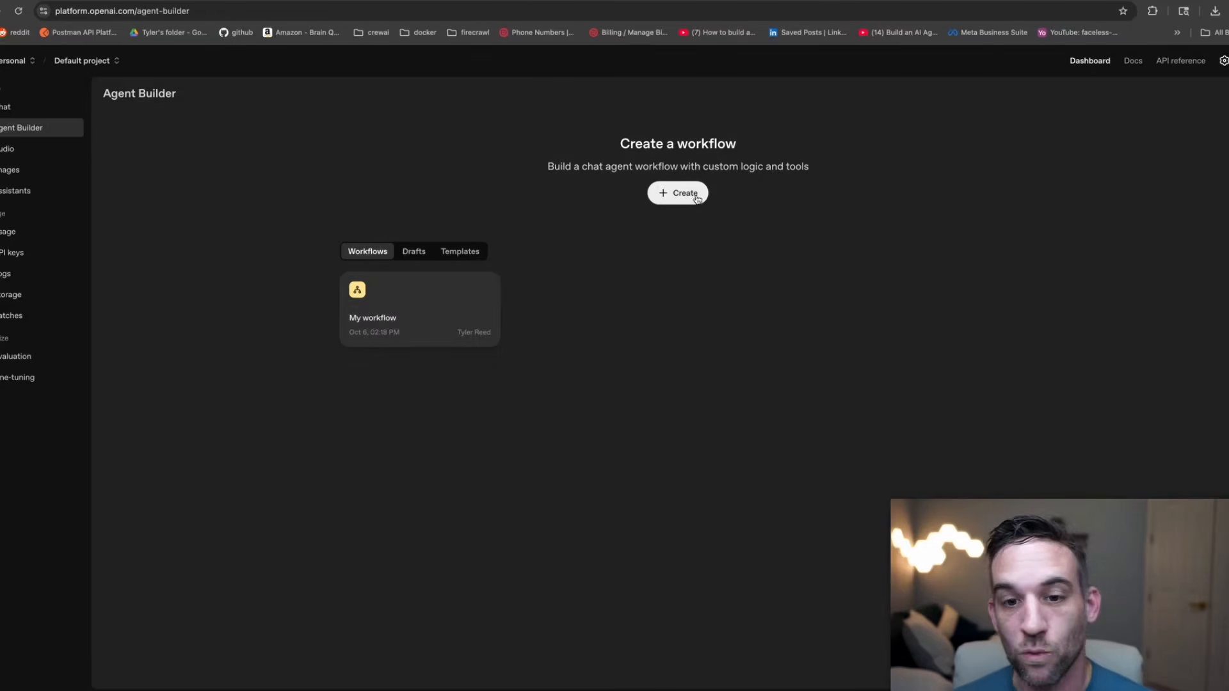
Create a new workflow and set My agent's instructions to "Rewrite the user's question to be more specific and relevant to the knowledge base.".
{"action": "left_click", "coordinate": [695, 198]}
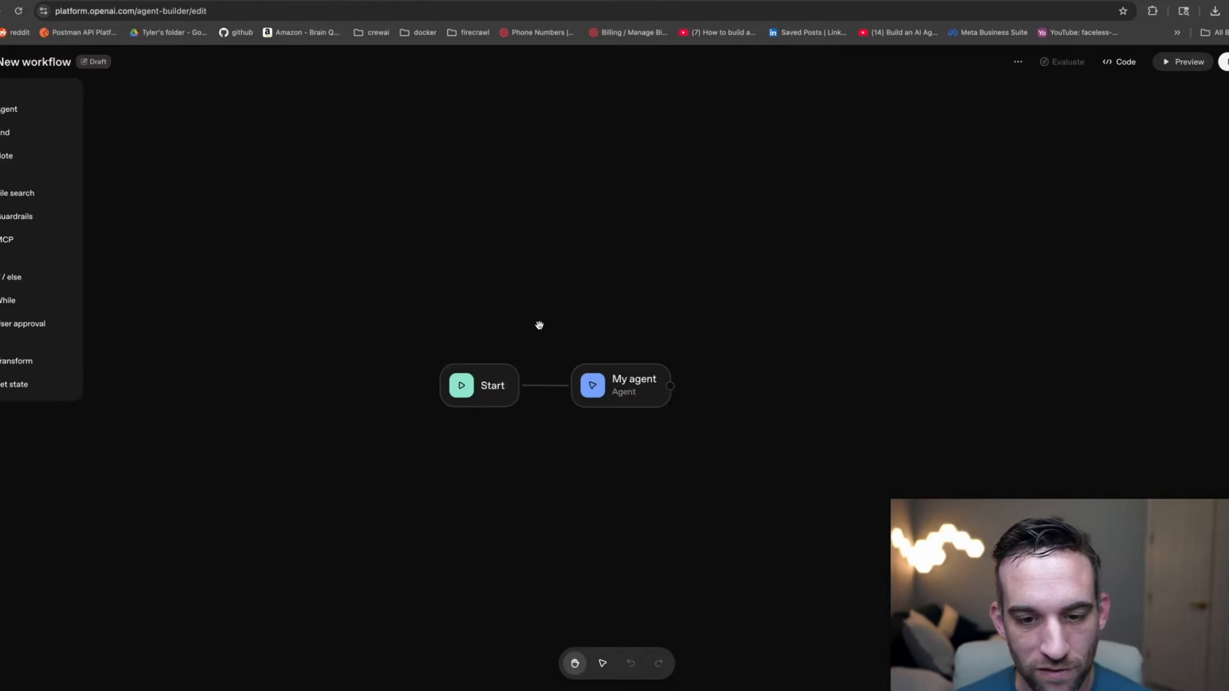
{"action": "left_click", "coordinate": [627, 383]}
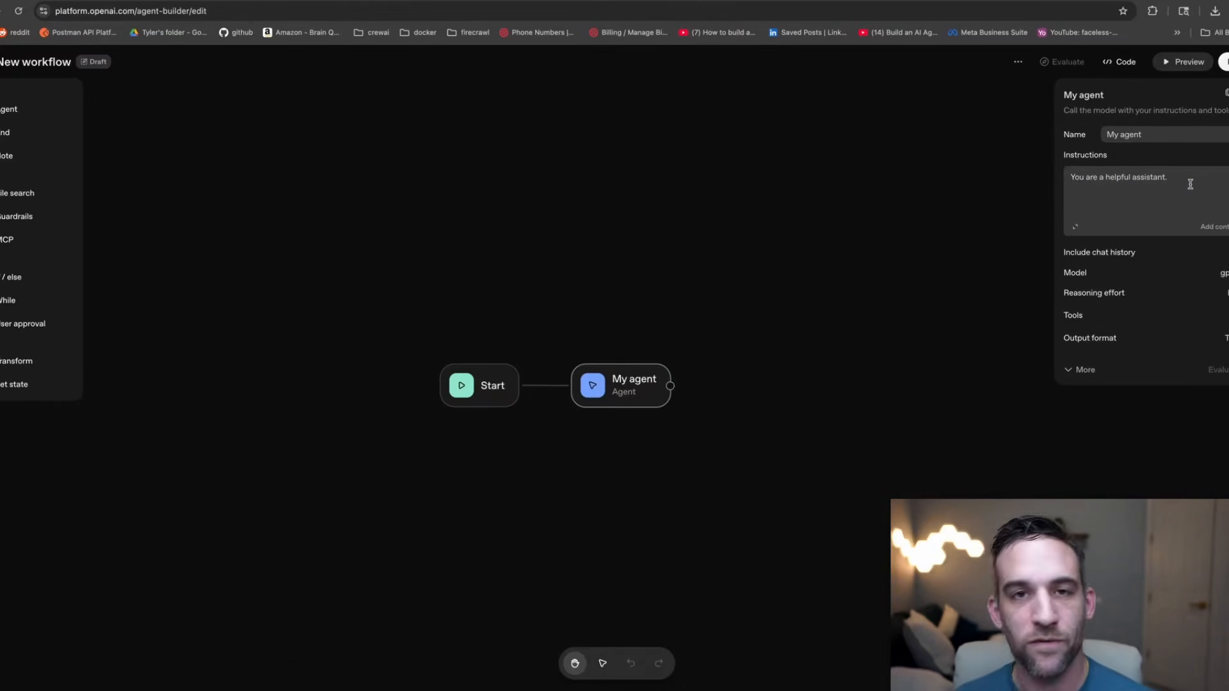
{"action": "left_click_drag", "start_coordinate": [1175, 179], "coordinate": [1070, 178]}
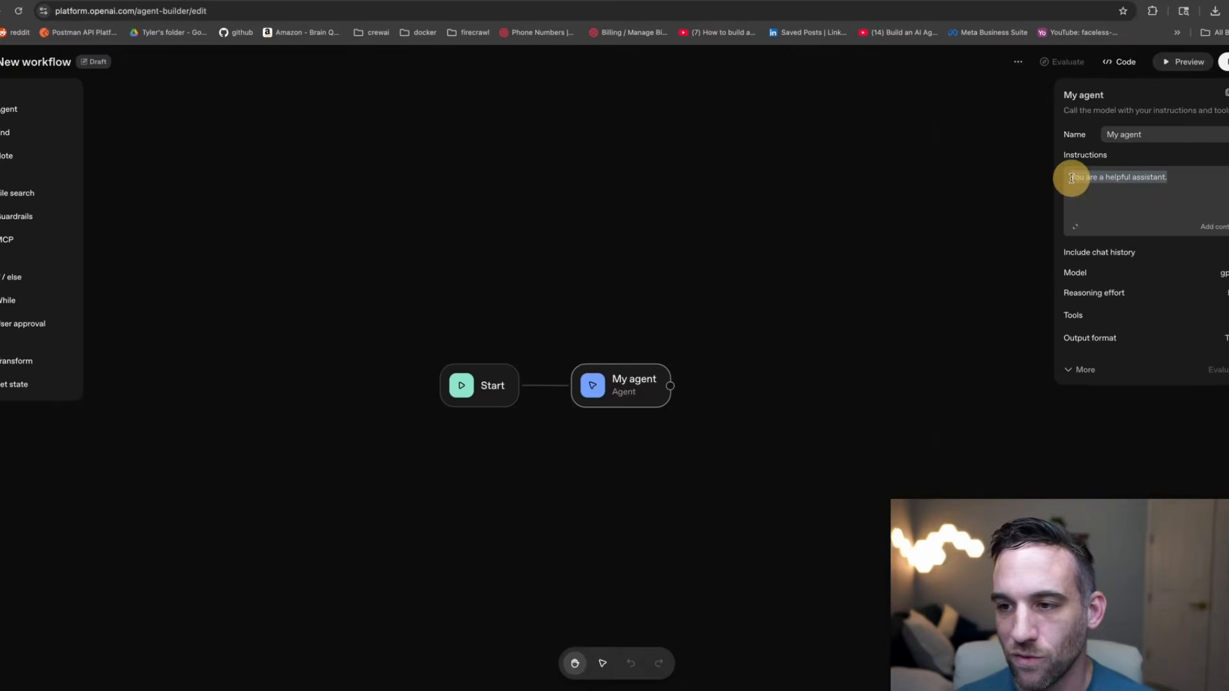
{"action": "left_click", "coordinate": [1198, 187]}
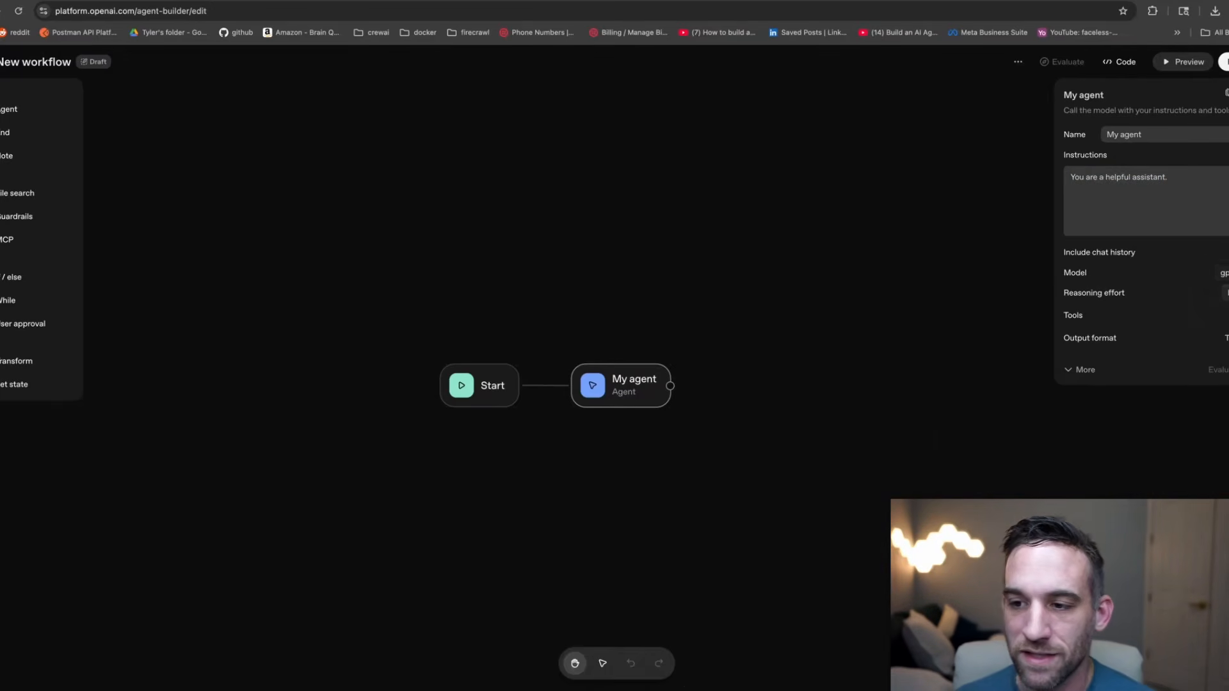
{"action": "left_click", "coordinate": [1067, 370]}
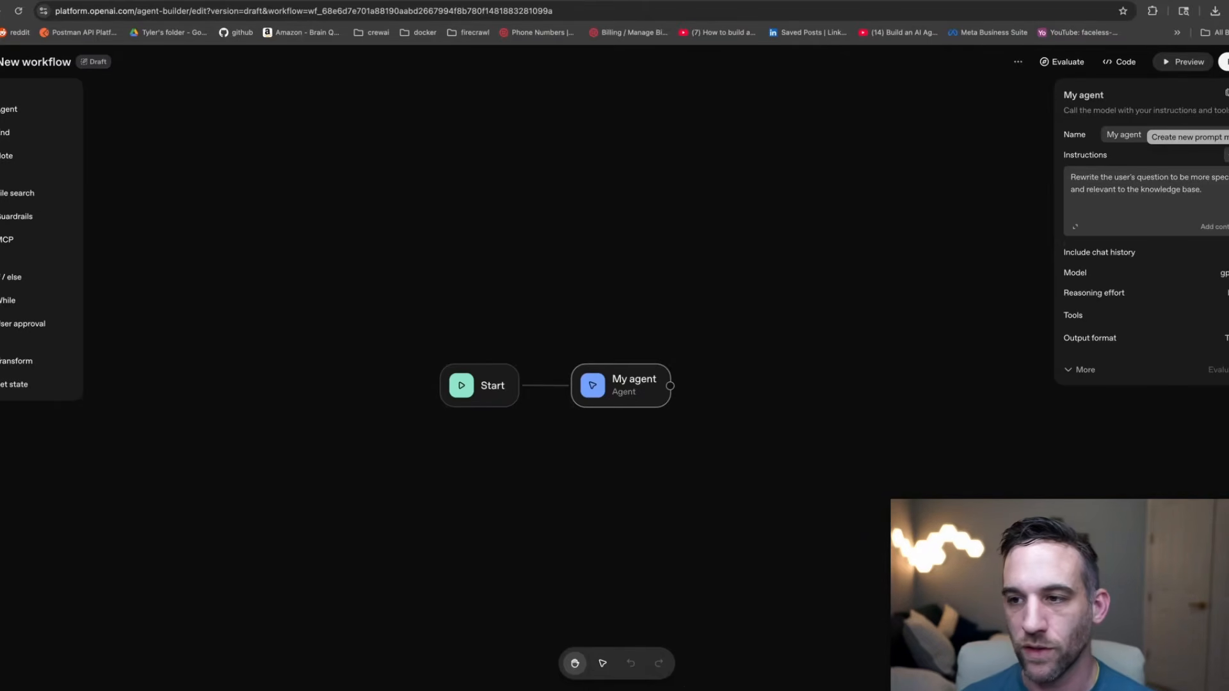
Add a user message to My agent reading "Original Question:" followed by the workflow's input_as_text variable.
{"action": "left_click", "coordinate": [1215, 226]}
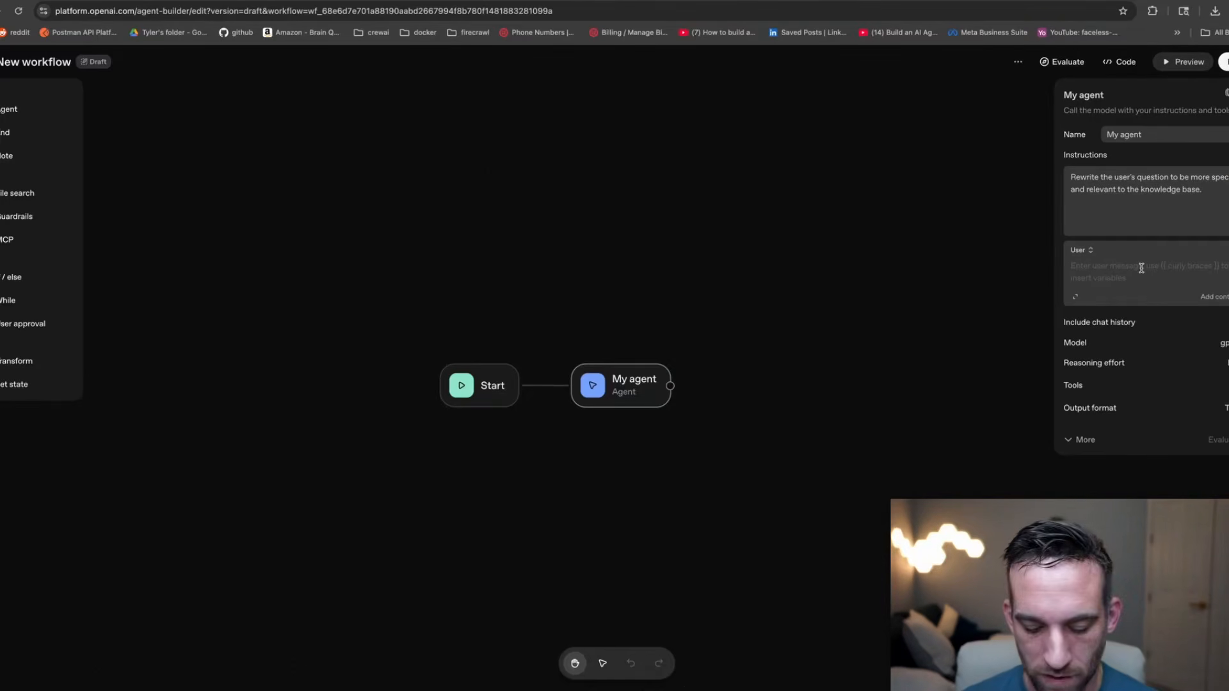
{"action": "type", "text": "Original Question"}
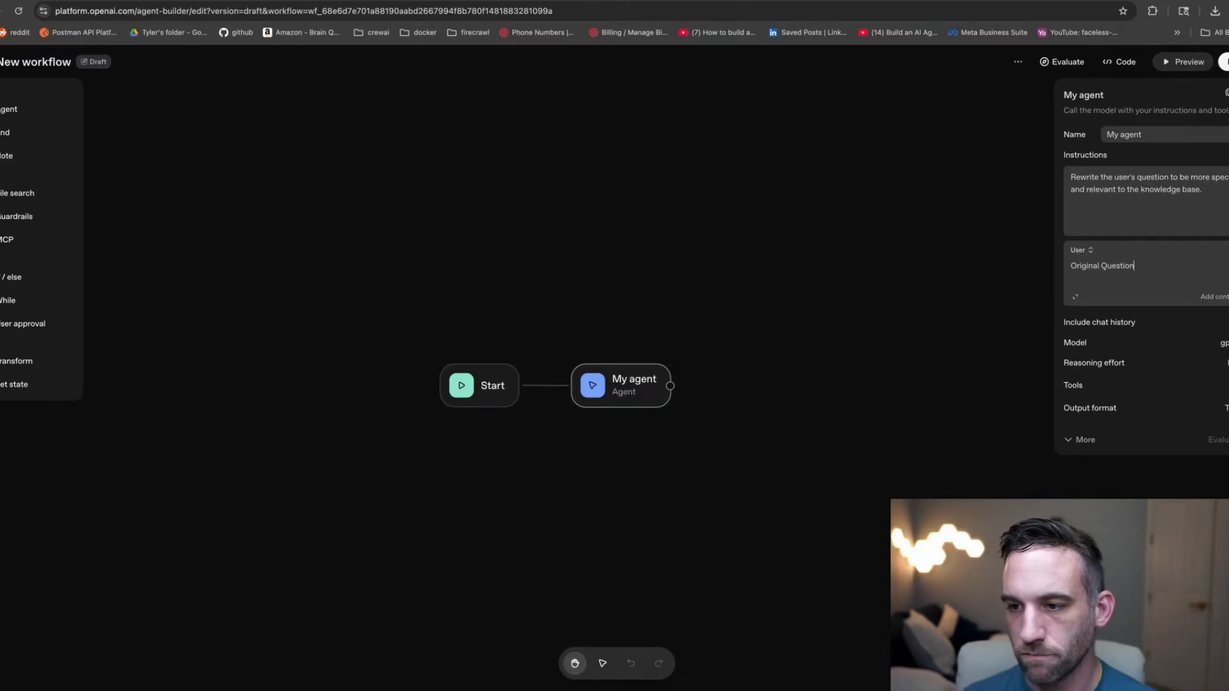
{"action": "type", "text": ": {{"}
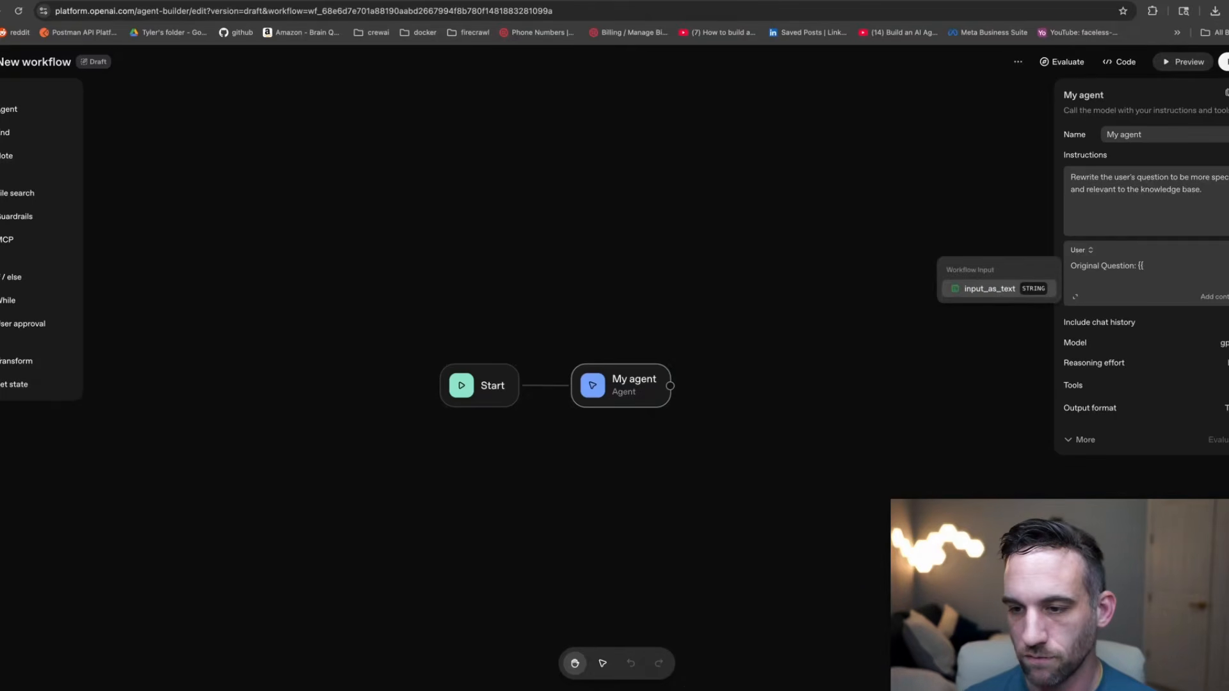
{"action": "left_click", "coordinate": [996, 293]}
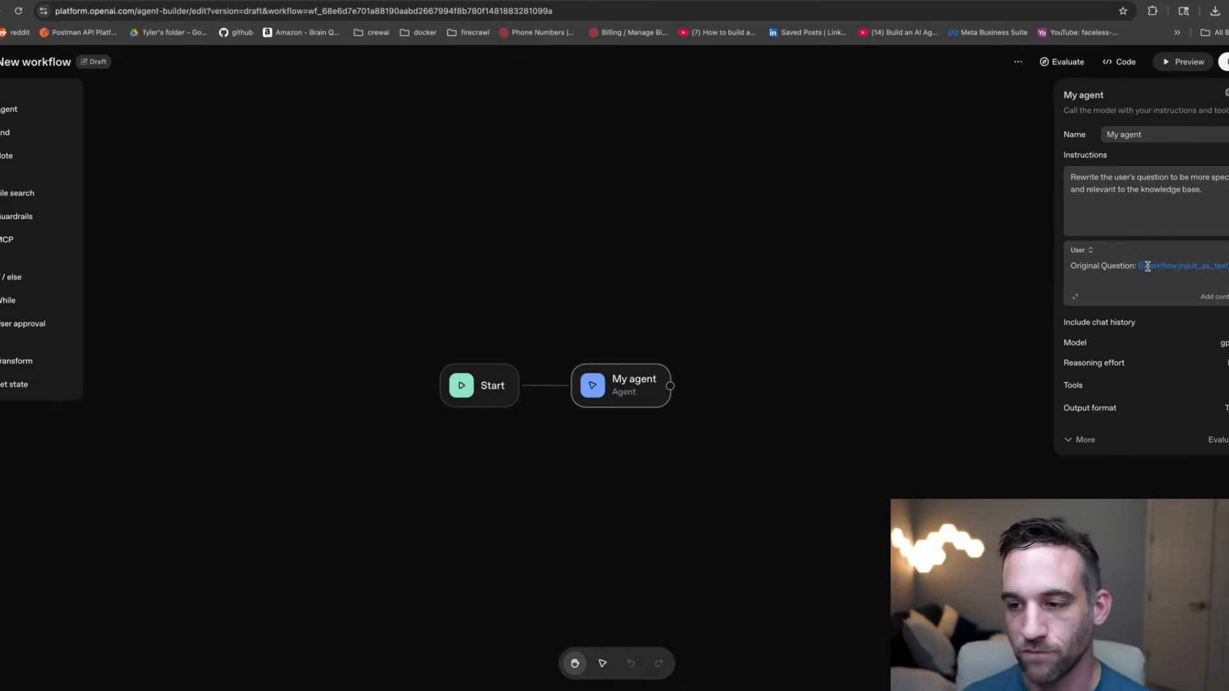
{"action": "left_click", "coordinate": [857, 313]}
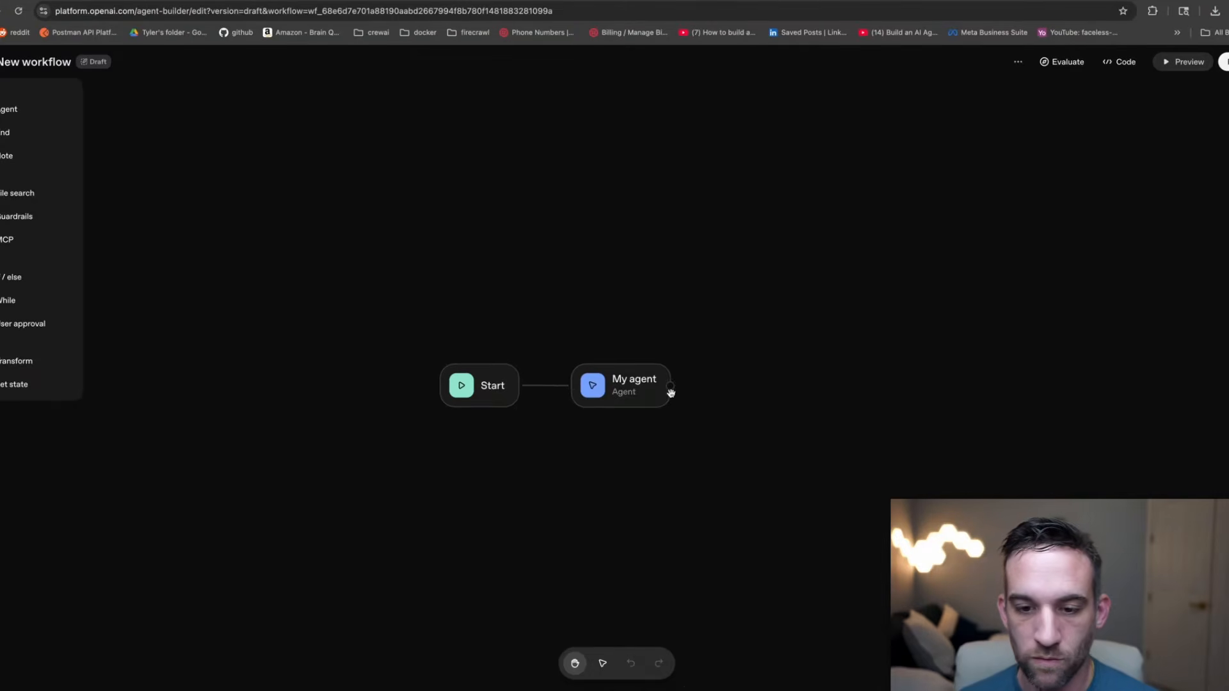
Add an agent node connected after My agent, place it close beside it and name it "Classifier Agent".
{"action": "left_click_drag", "start_coordinate": [672, 386], "coordinate": [806, 389]}
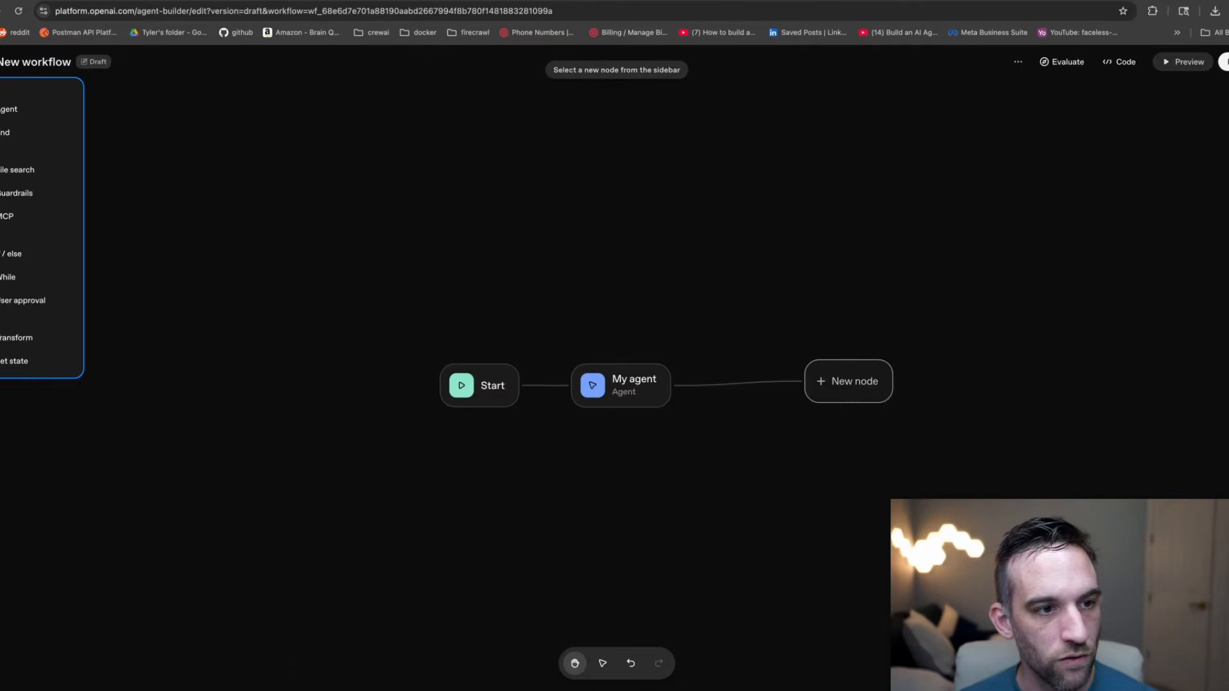
{"action": "left_click", "coordinate": [13, 111]}
{"action": "left_click_drag", "start_coordinate": [853, 382], "coordinate": [767, 386]}
{"action": "double_click", "coordinate": [1096, 134]}
{"action": "type", "text": "Classifier Agent"}
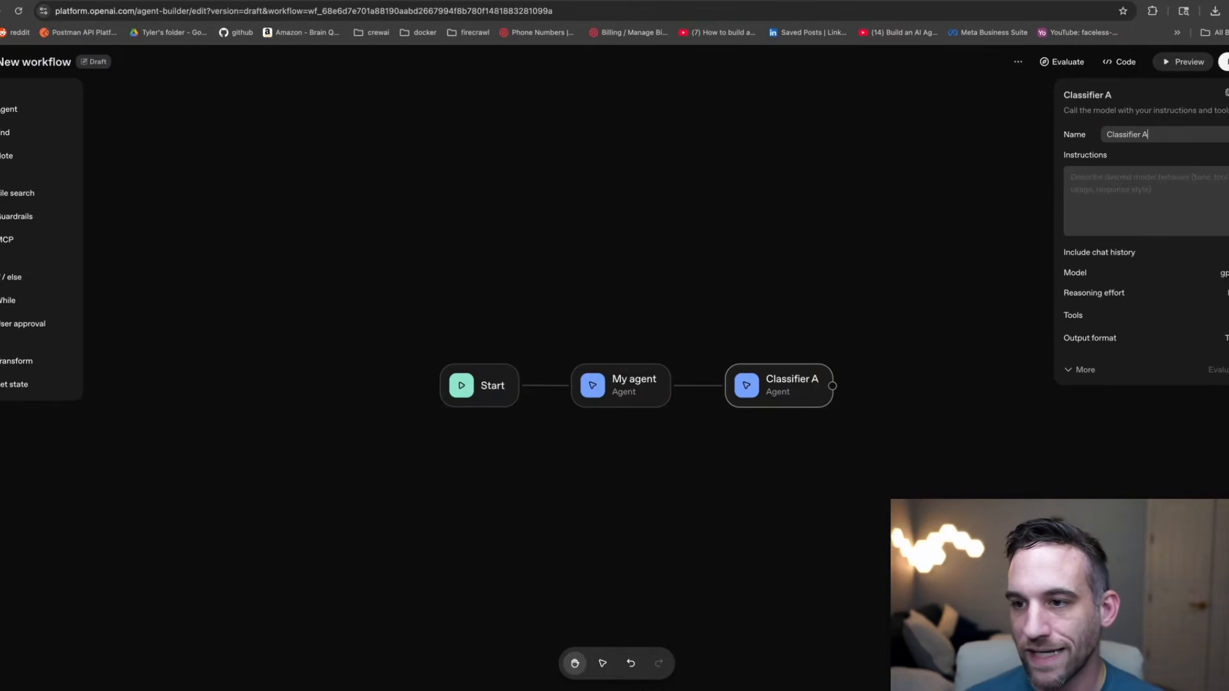
Set the Classifier Agent's instructions to "Determine whether the question should use Q&A or fact-finding process.".
{"action": "left_click", "coordinate": [1096, 183]}
{"action": "type", "text": "Determine whether the question should use Q&A or fact-finding process."}
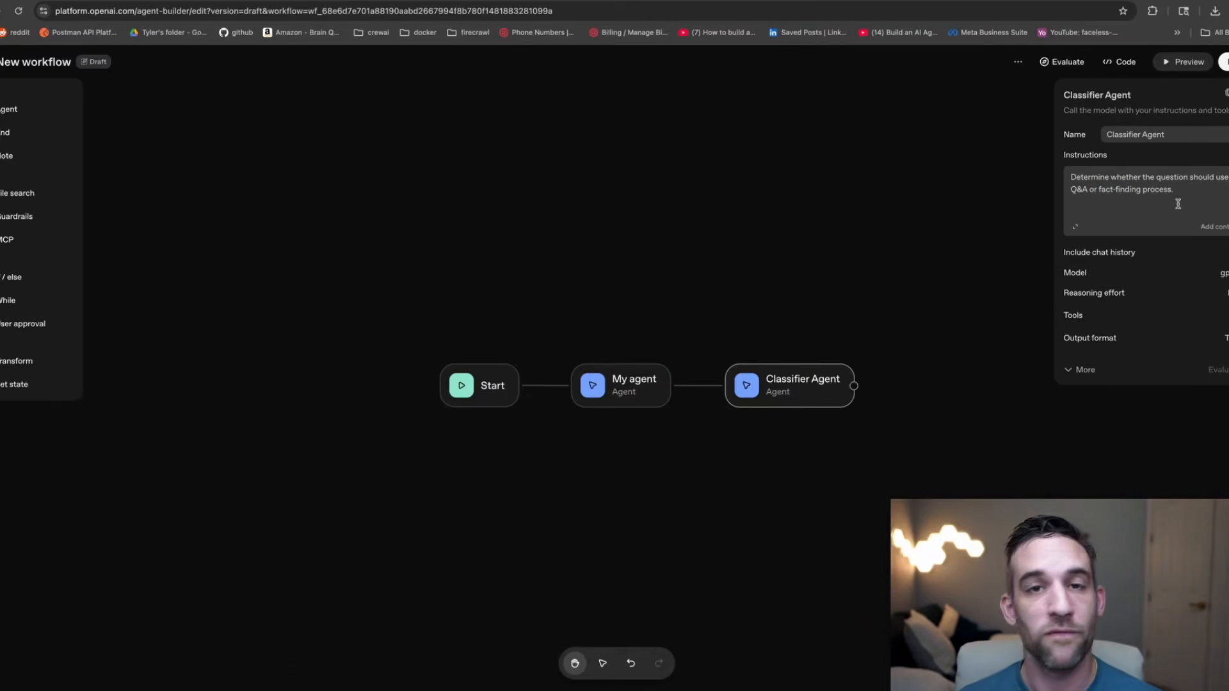
{"action": "left_click", "coordinate": [1194, 189]}
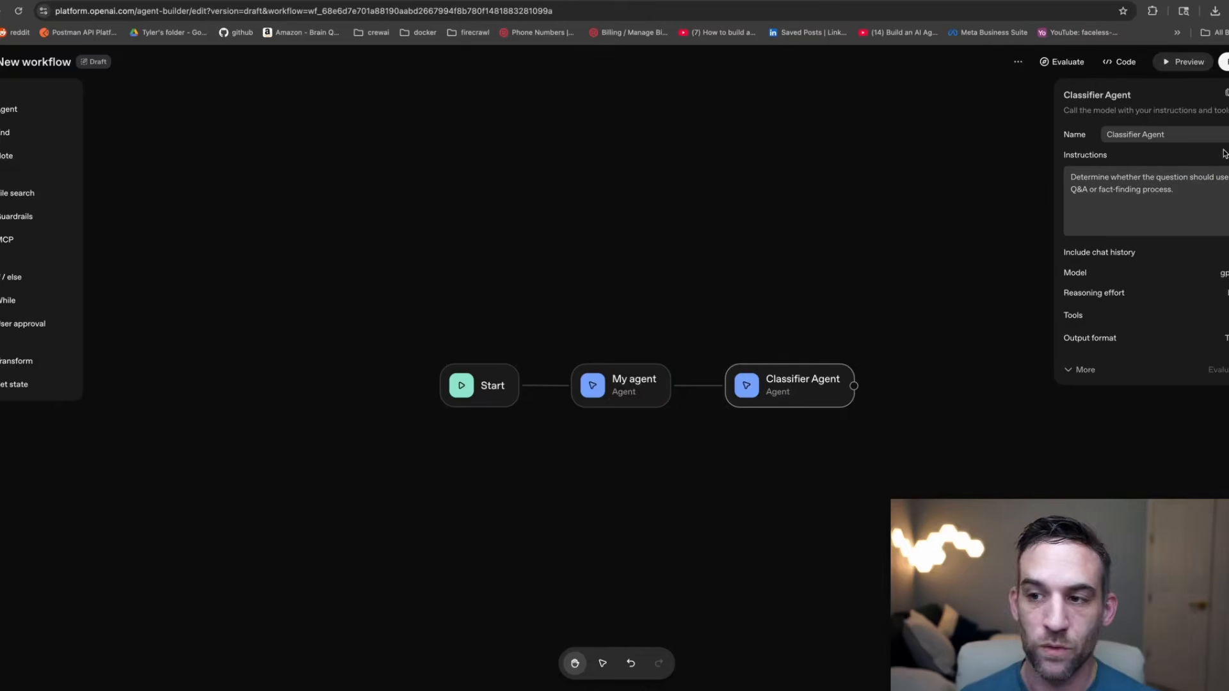
Add a user message to the Classifier Agent reading "The question:" followed by My agent's output_text variable.
{"action": "left_click", "coordinate": [1214, 227]}
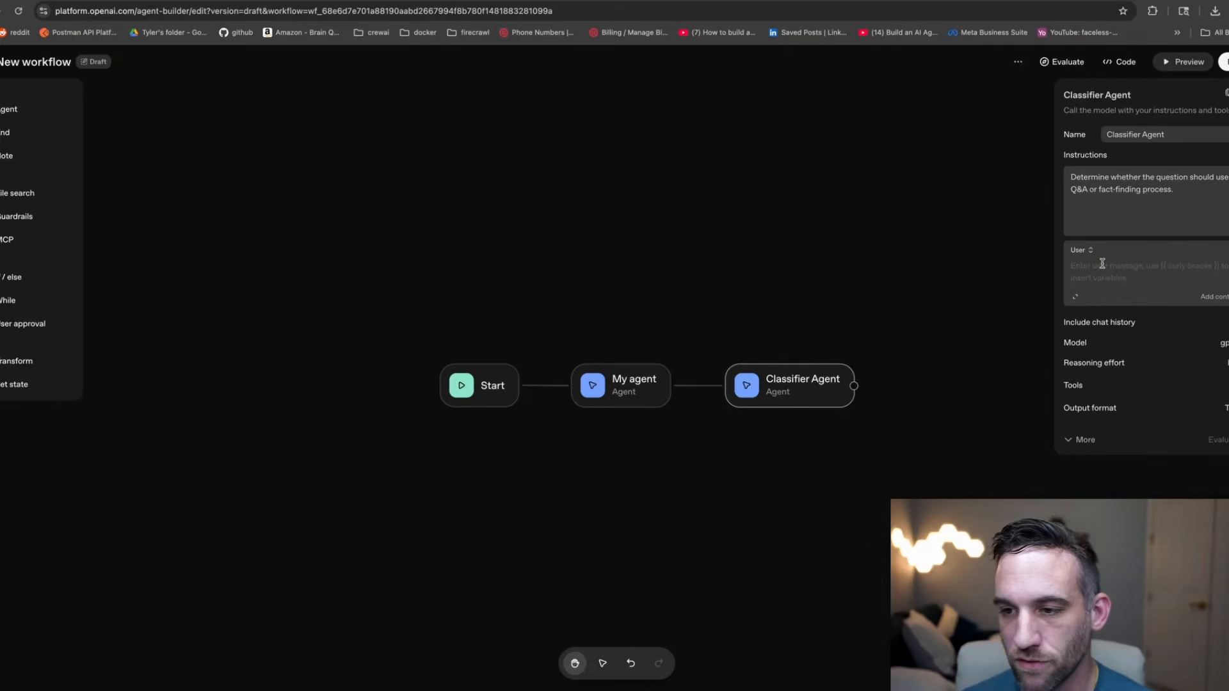
{"action": "left_click", "coordinate": [1102, 260]}
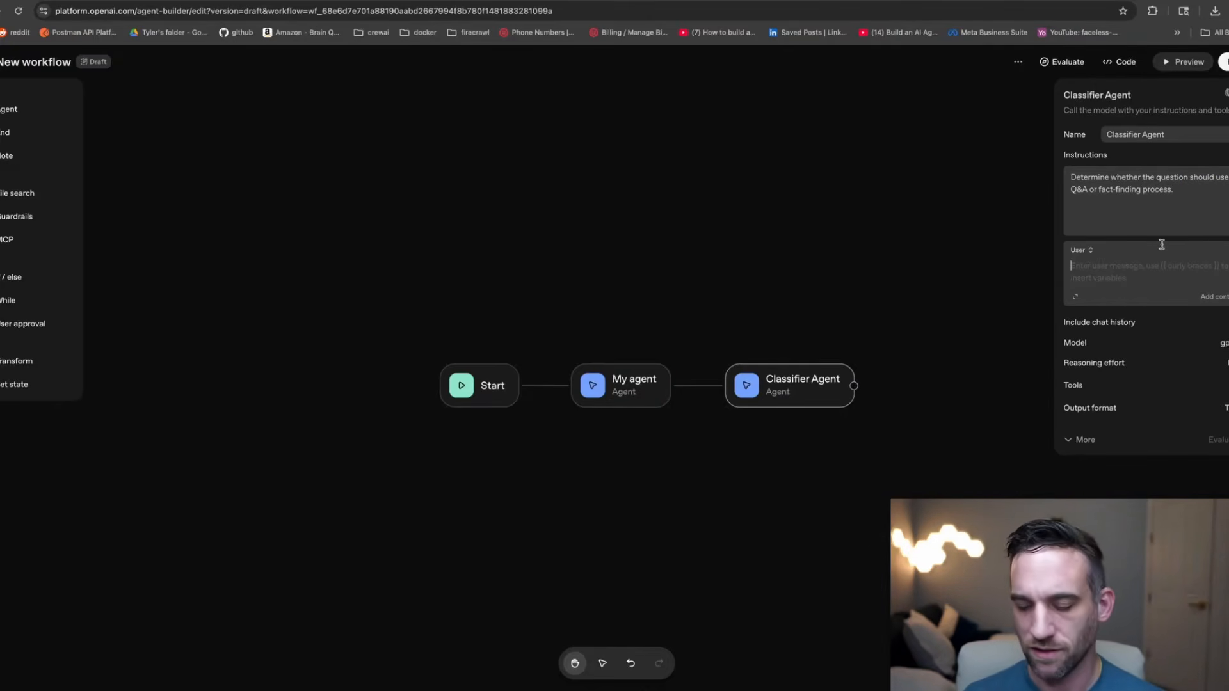
{"action": "type", "text": "The question: {{"}
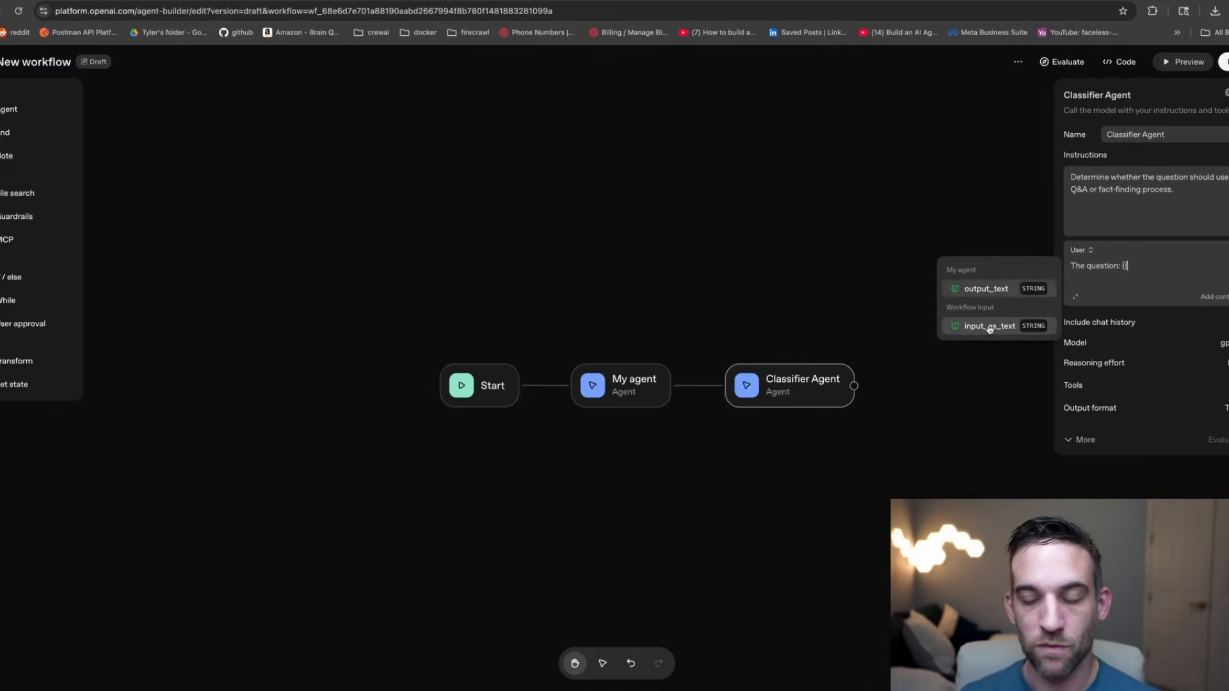
{"action": "left_click", "coordinate": [986, 289]}
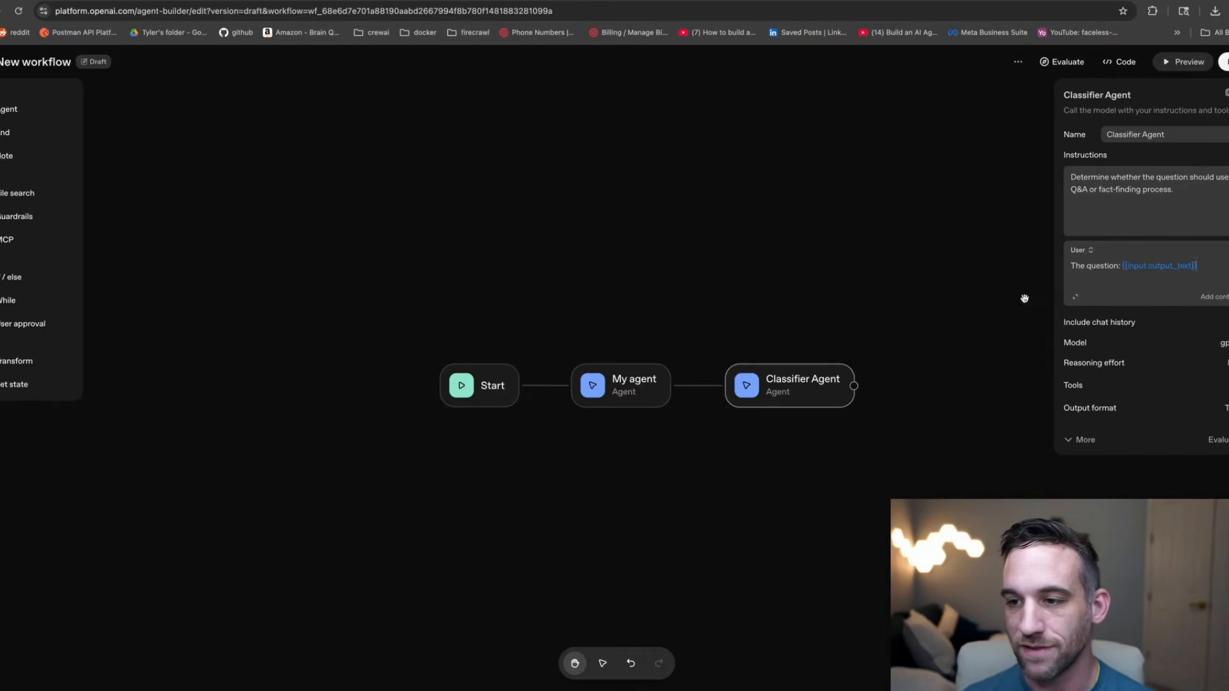
{"action": "left_click", "coordinate": [1217, 265]}
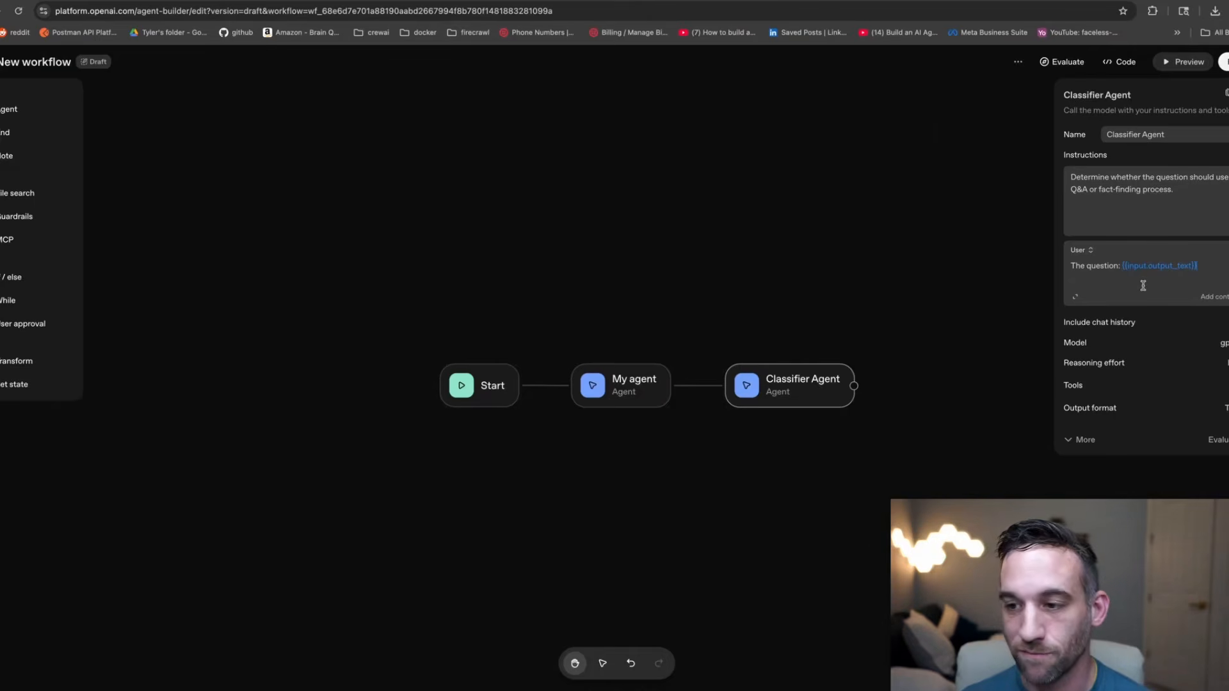
Switch the Classifier Agent to a smaller gpt-4.1 model variant and set its output format to JSON.
{"action": "left_click", "coordinate": [1221, 343]}
{"action": "scroll", "coordinate": [1170, 443], "scroll_direction": "down", "scroll_amount": 4}
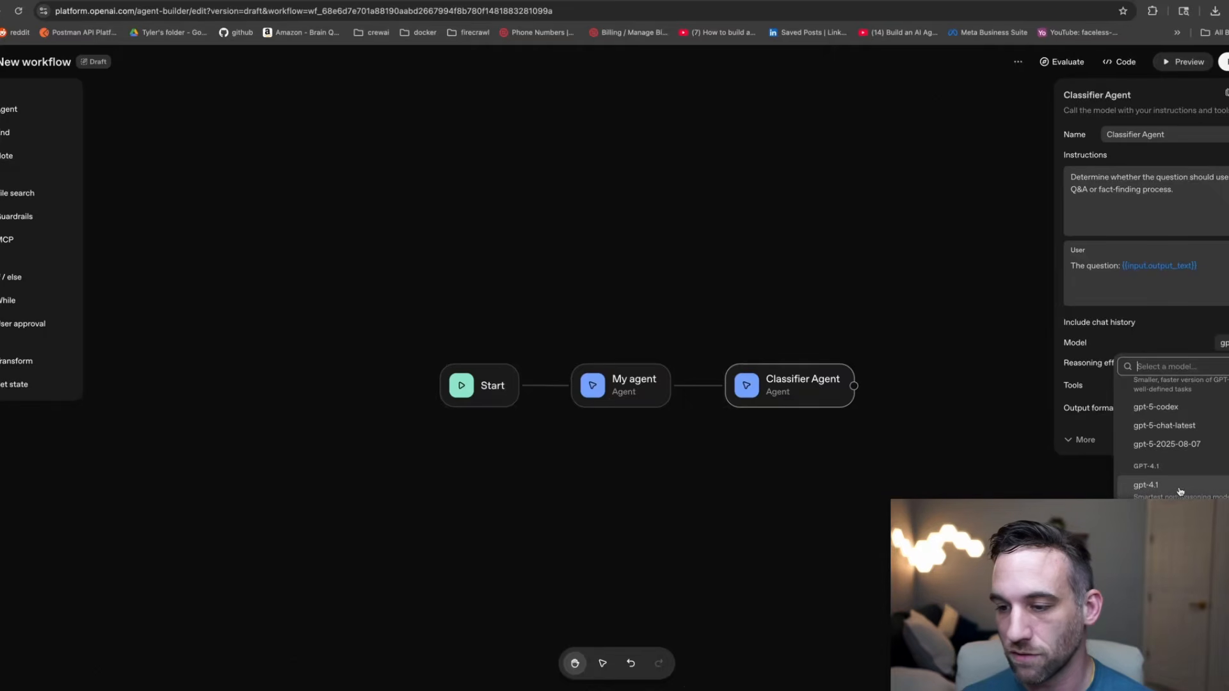
{"action": "left_click", "coordinate": [1166, 520]}
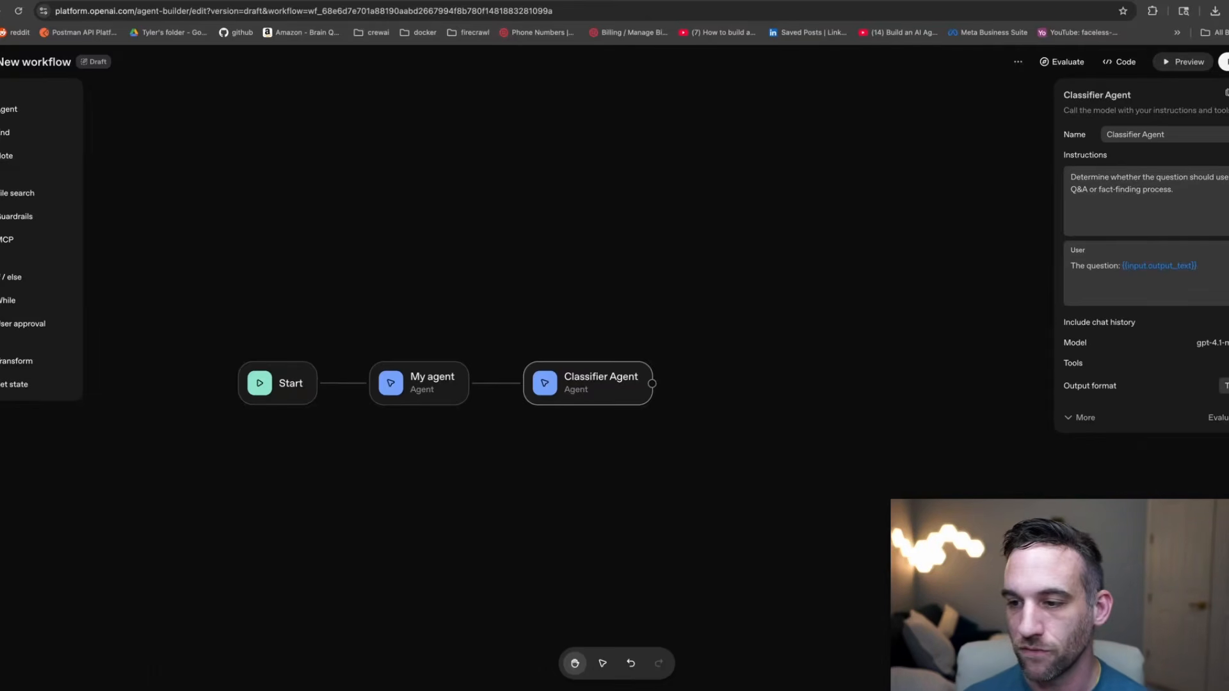
{"action": "left_click", "coordinate": [1224, 385]}
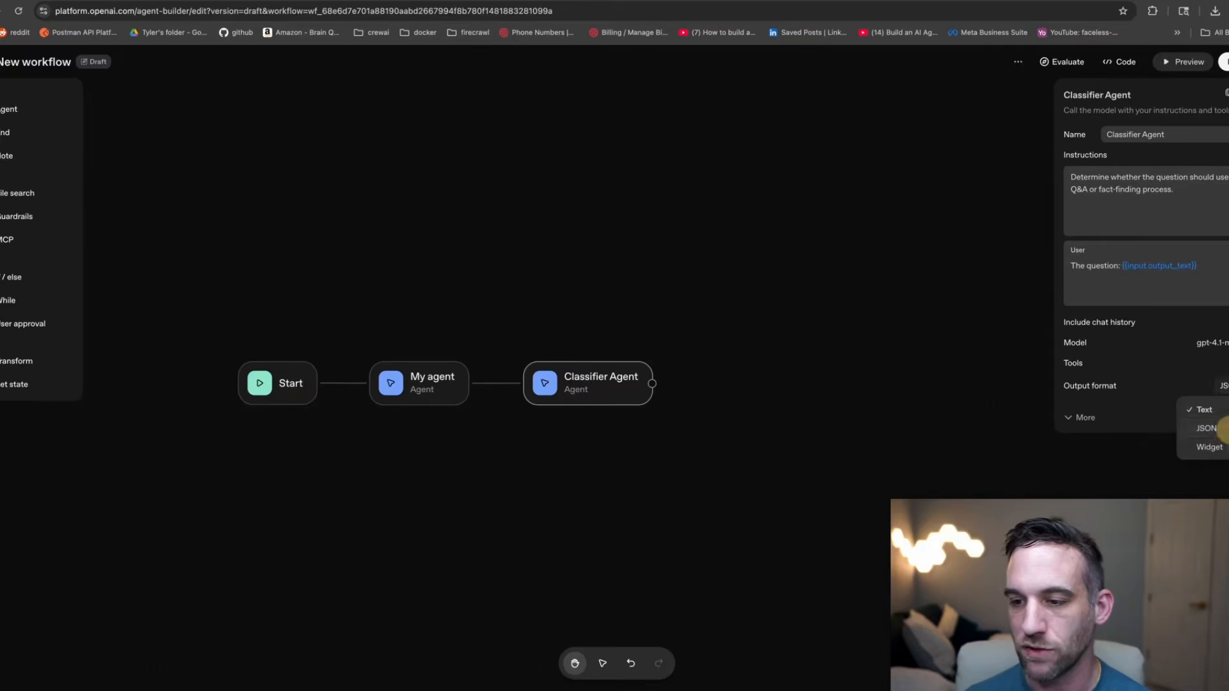
{"action": "left_click", "coordinate": [1215, 429]}
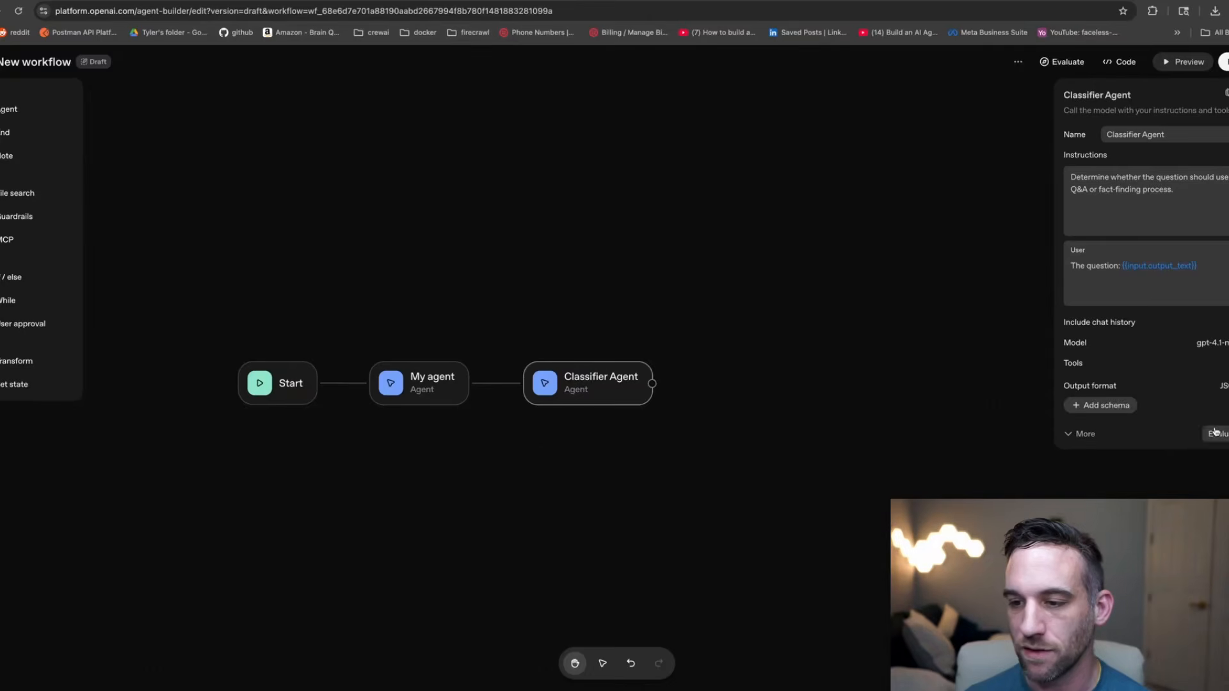
Add a structured output schema to the Classifier Agent and name it operating_procedure_enum.
{"action": "left_click", "coordinate": [1081, 406]}
{"action": "left_click", "coordinate": [487, 329]}
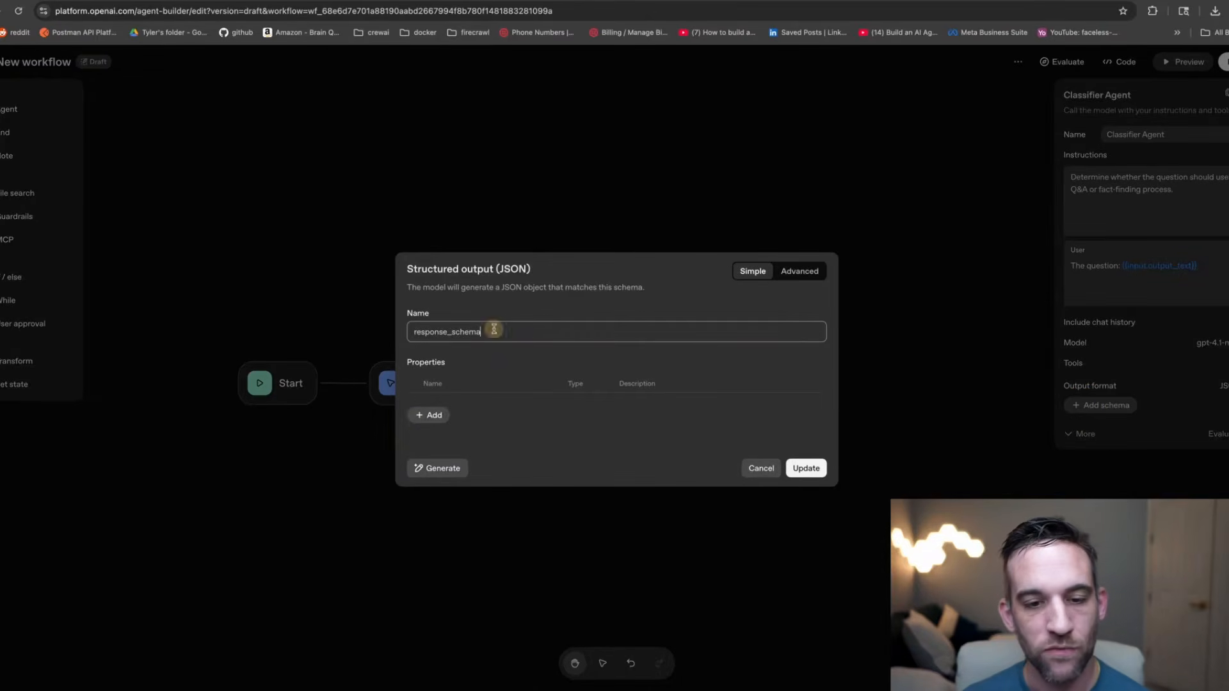
{"action": "double_click", "coordinate": [522, 333]}
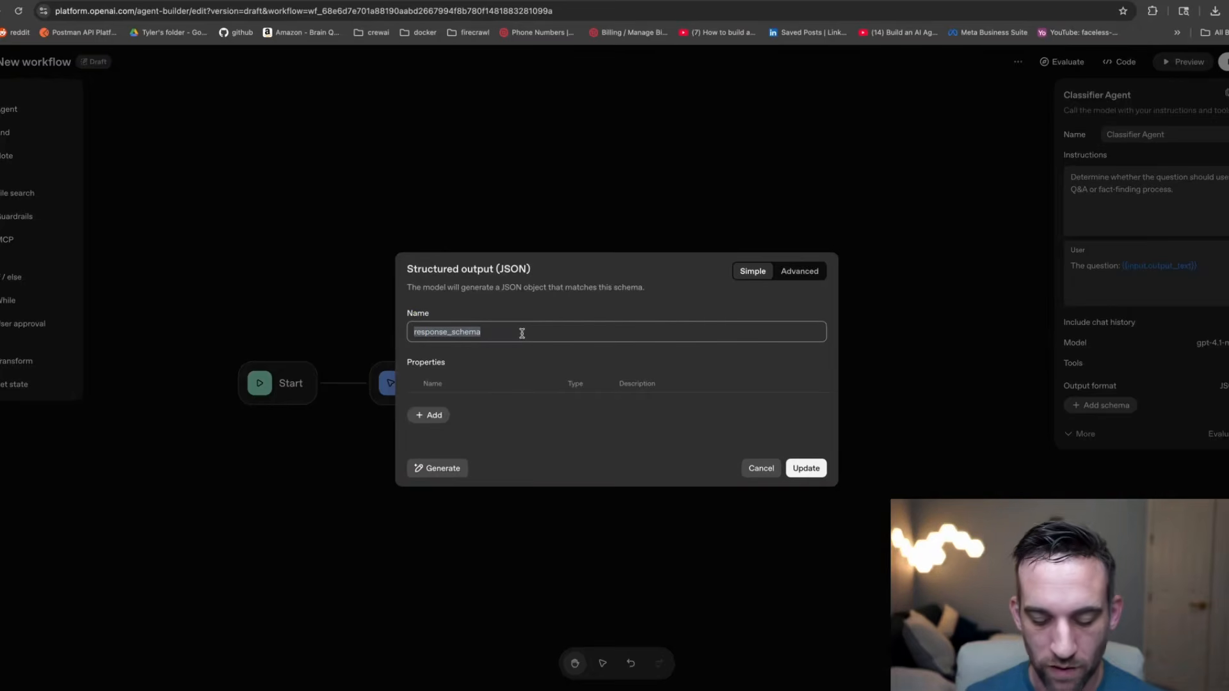
{"action": "type", "text": "operating_procedure_enum"}
{"action": "left_click", "coordinate": [530, 334]}
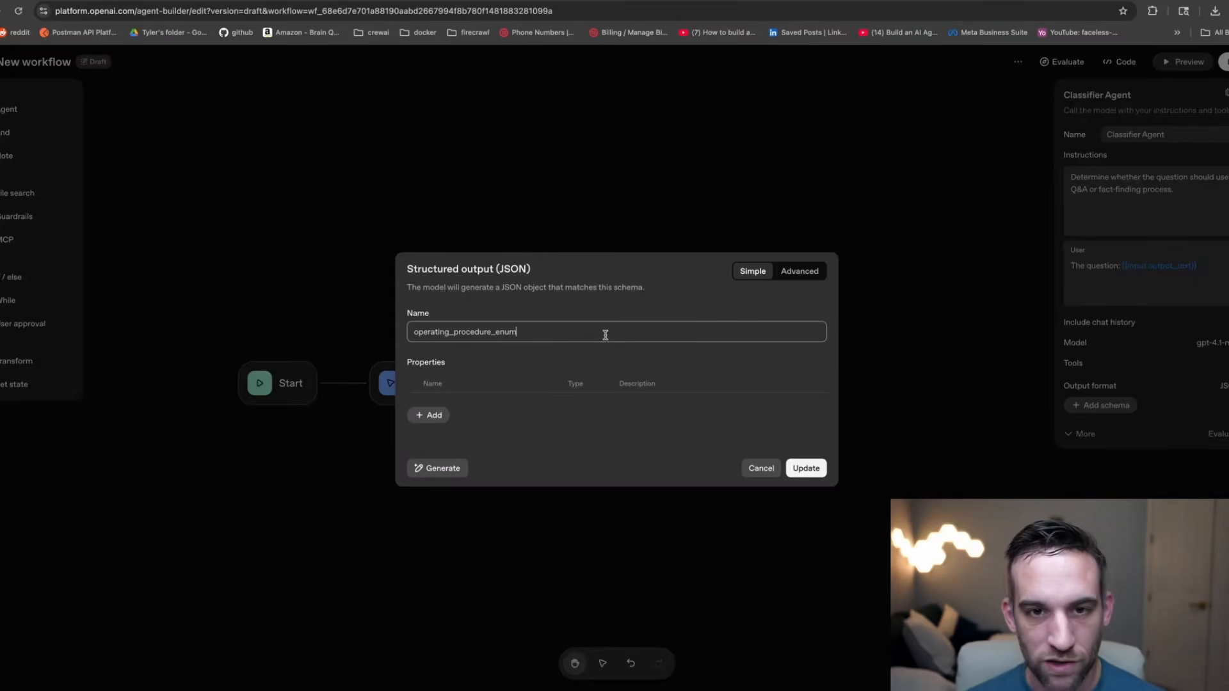
Add a schema property named operating_procedure with the type ENUM.
{"action": "left_click", "coordinate": [429, 416]}
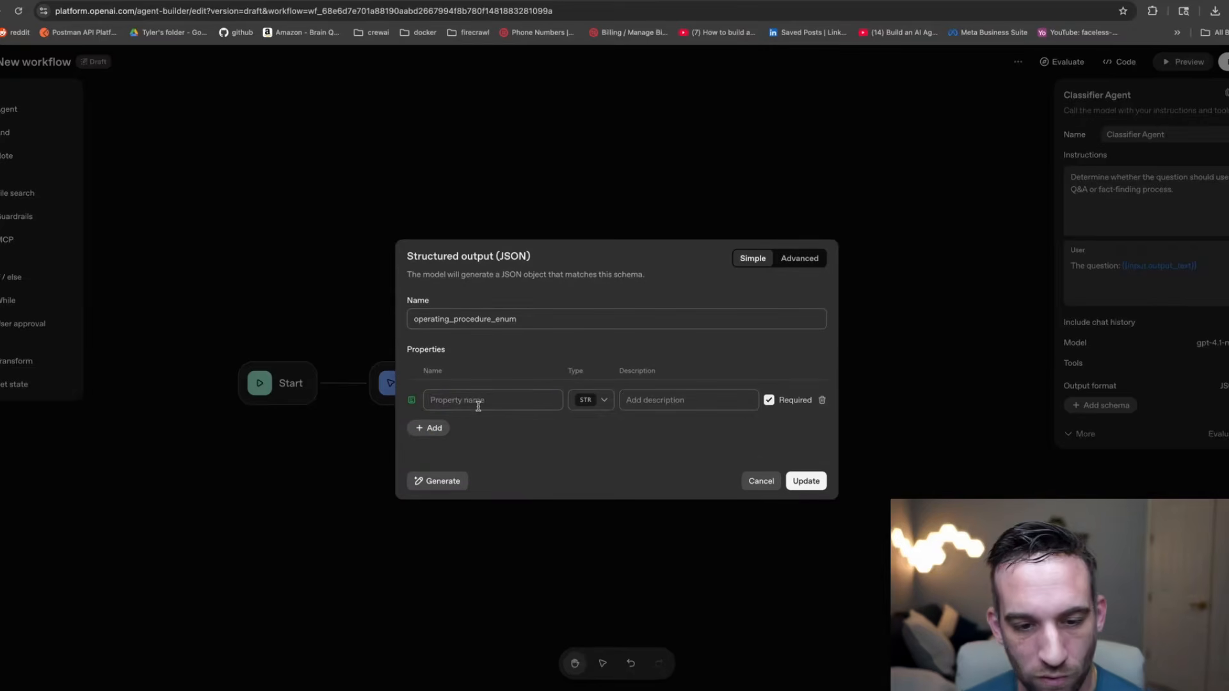
{"action": "type", "text": "operating_procedure"}
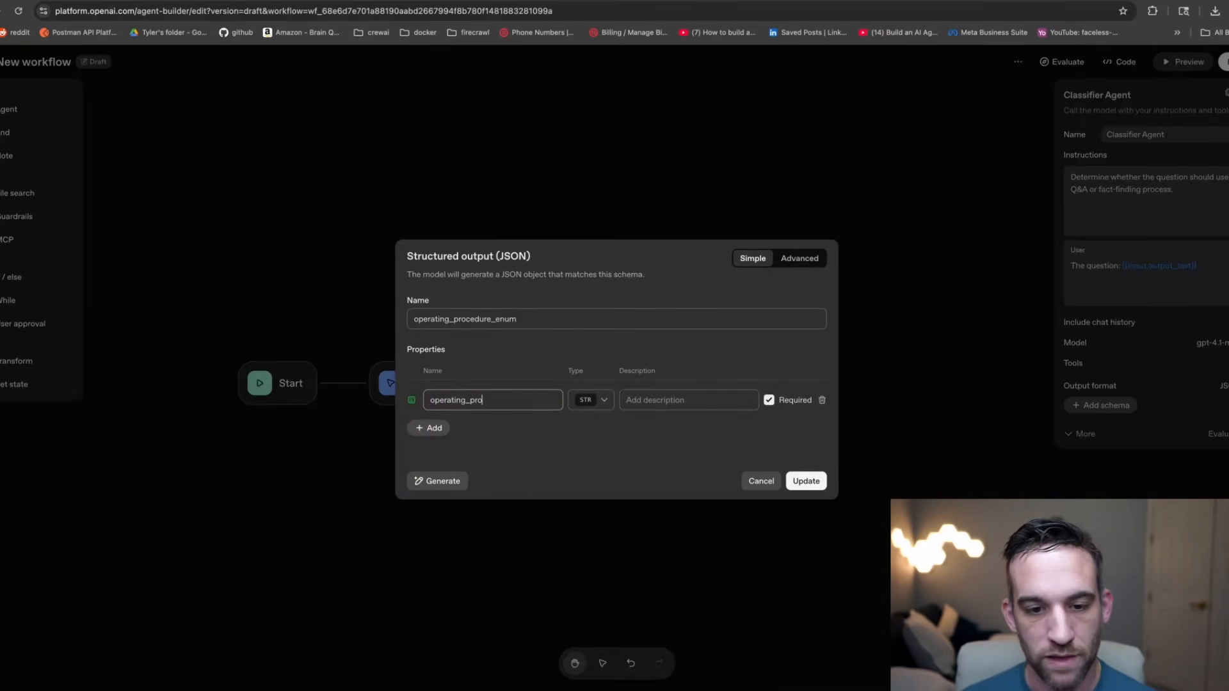
{"action": "left_click", "coordinate": [604, 401]}
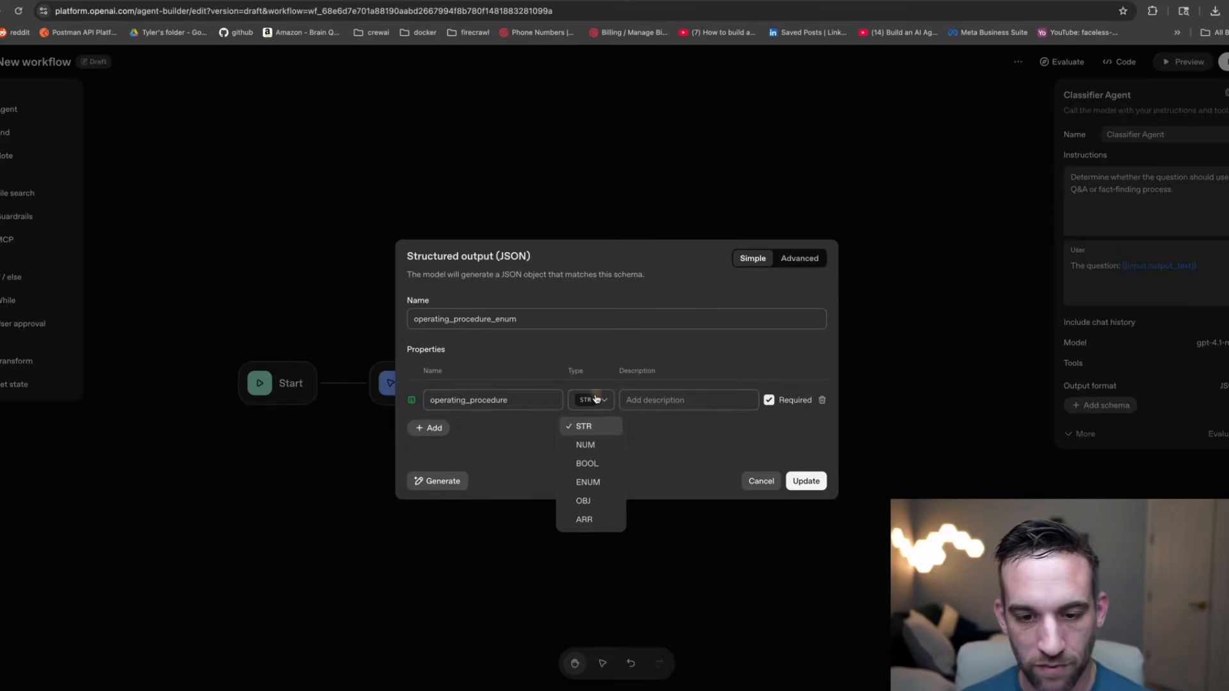
{"action": "left_click", "coordinate": [597, 487]}
Describe the operating_procedure property with an instruction to select the correct procedure to match the question.
{"action": "left_click", "coordinate": [663, 387]}
{"action": "type", "text": "Select "}
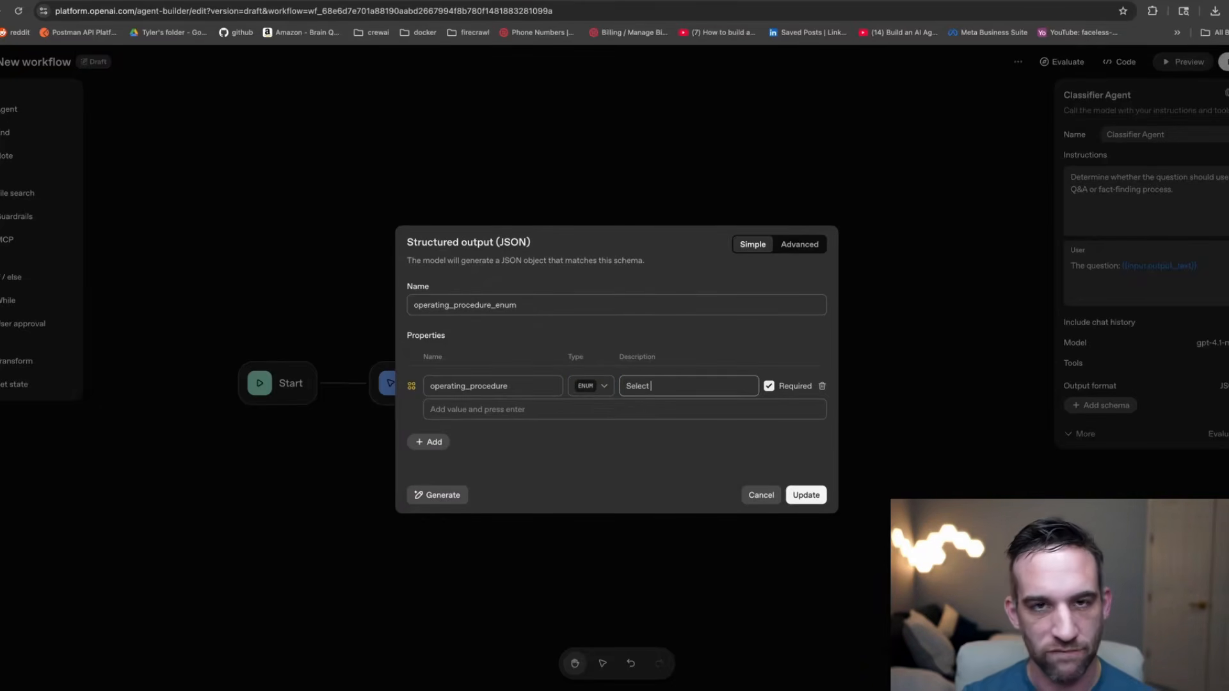
{"action": "type", "text": "t"}
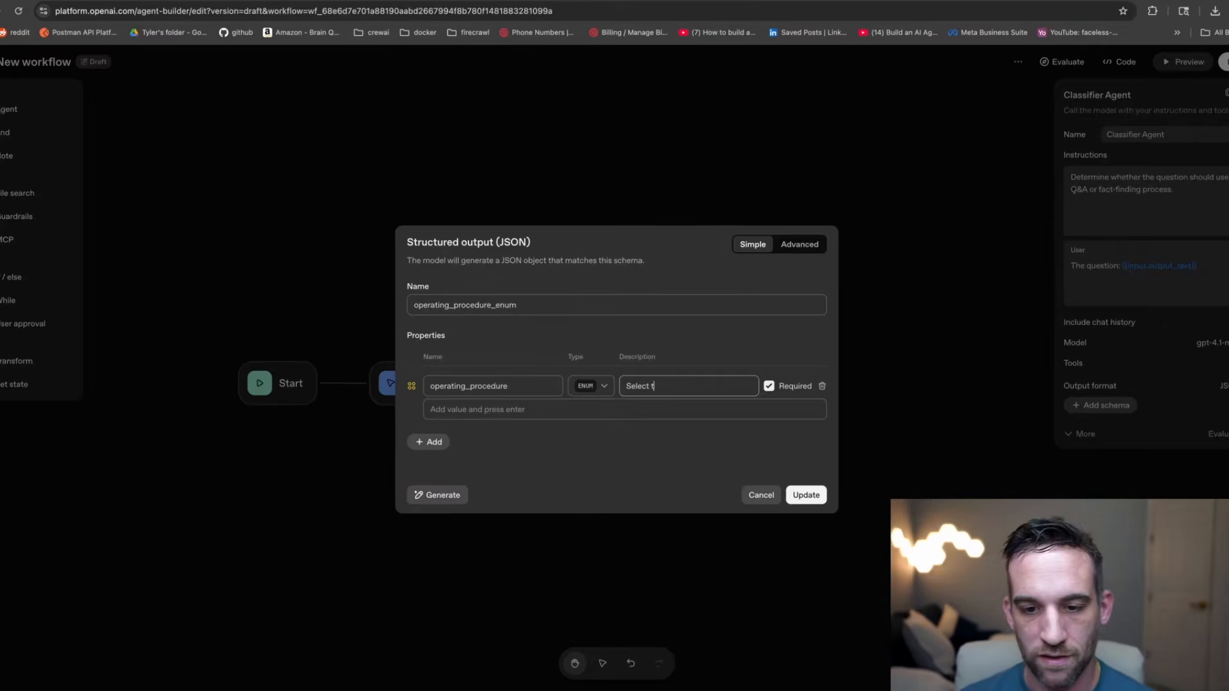
{"action": "type", "text": "he correct"}
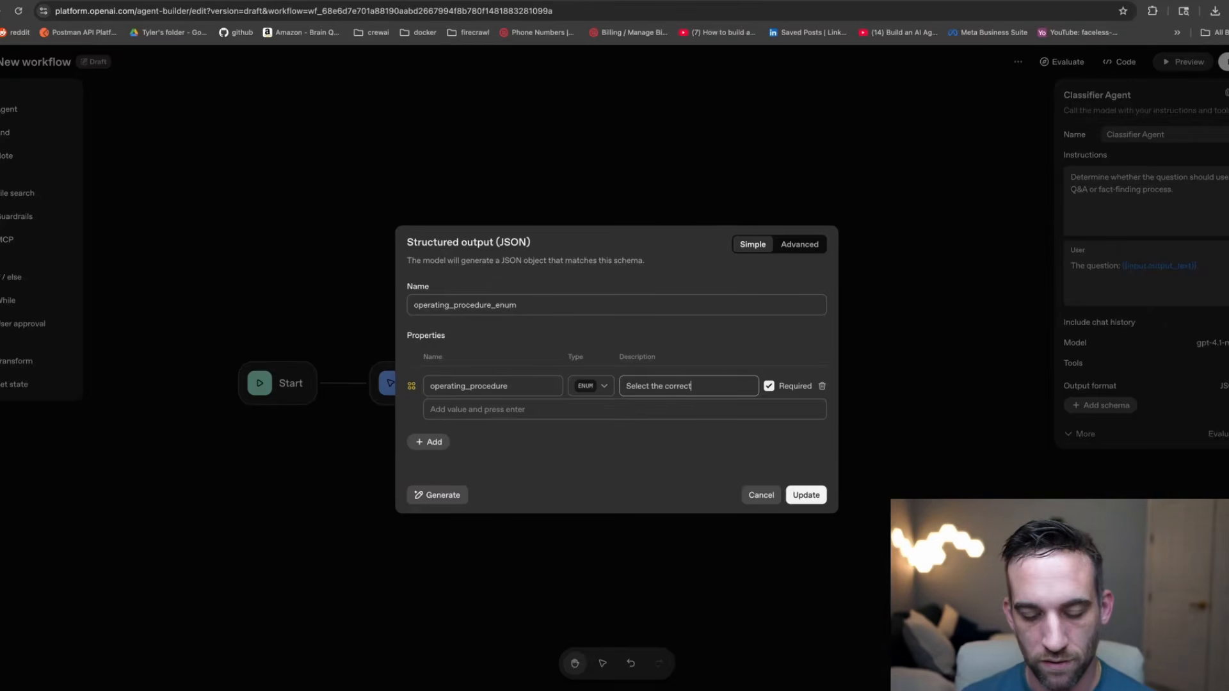
{"action": "type", "text": " procudure to match the qu"}
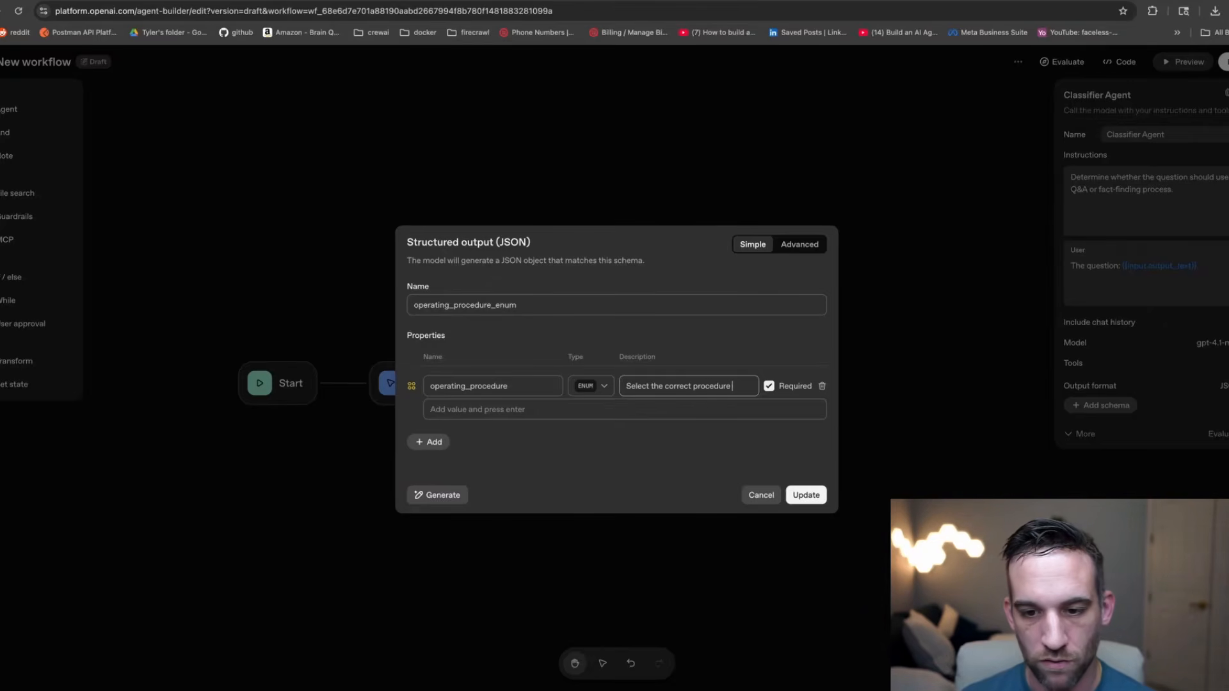
Give operating_procedure the enum values q-and-a, fact-finding and other, and save the schema.
{"action": "left_click", "coordinate": [492, 409]}
{"action": "left_click", "coordinate": [492, 408]}
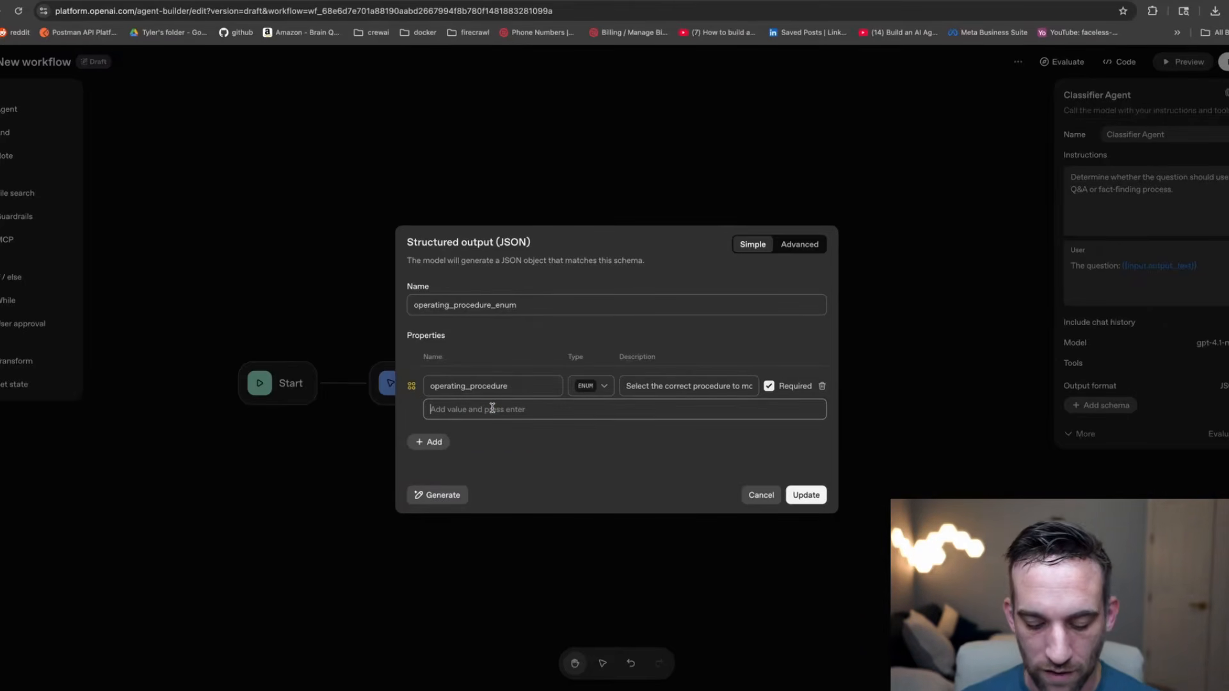
{"action": "type", "text": "q-and-a"}
{"action": "key", "text": "Return"}
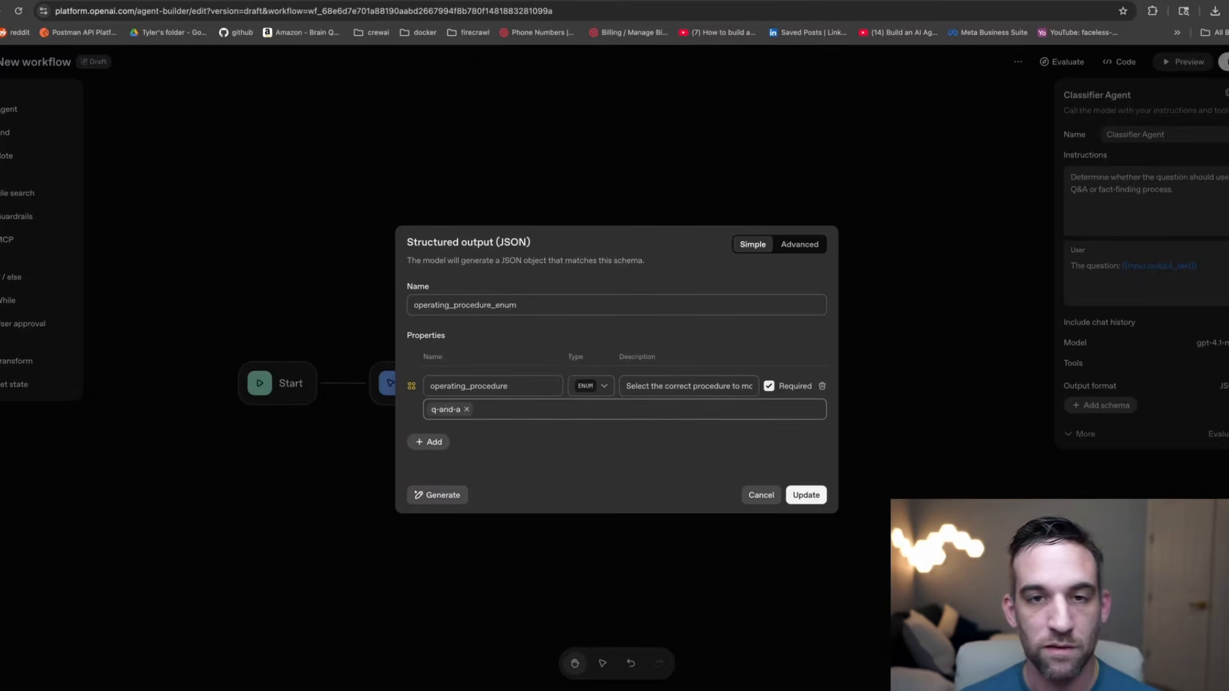
{"action": "type", "text": "fact"}
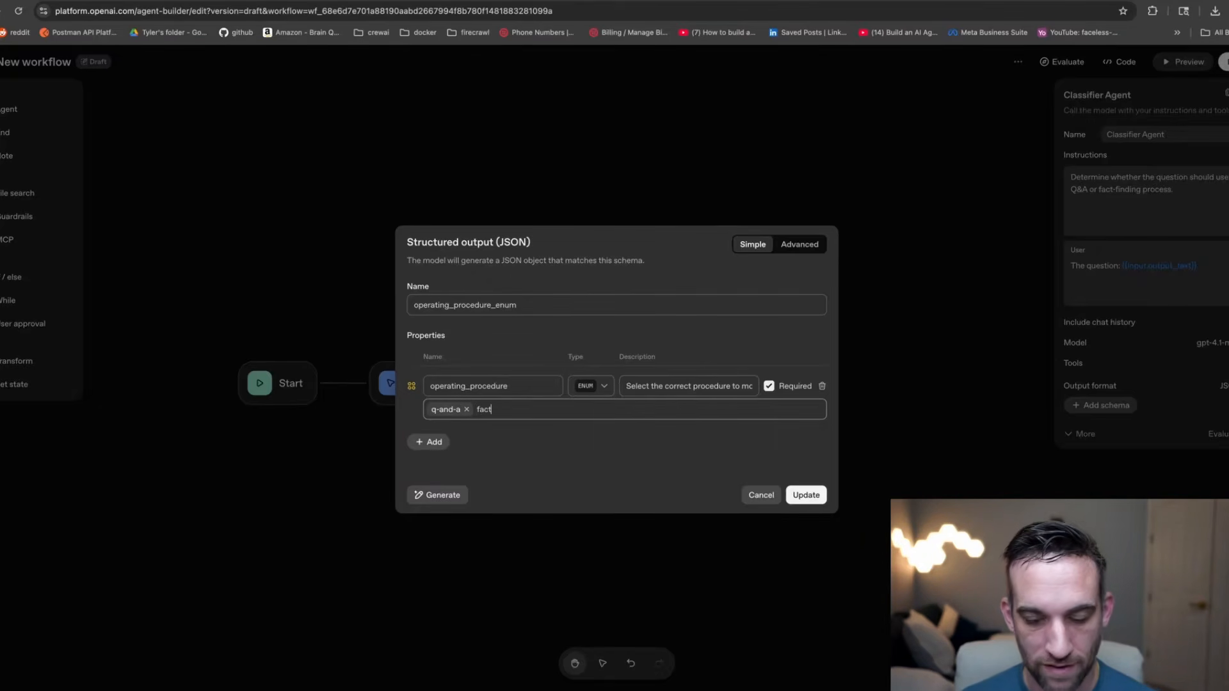
{"action": "type", "text": "-finding"}
{"action": "key", "text": "Return"}
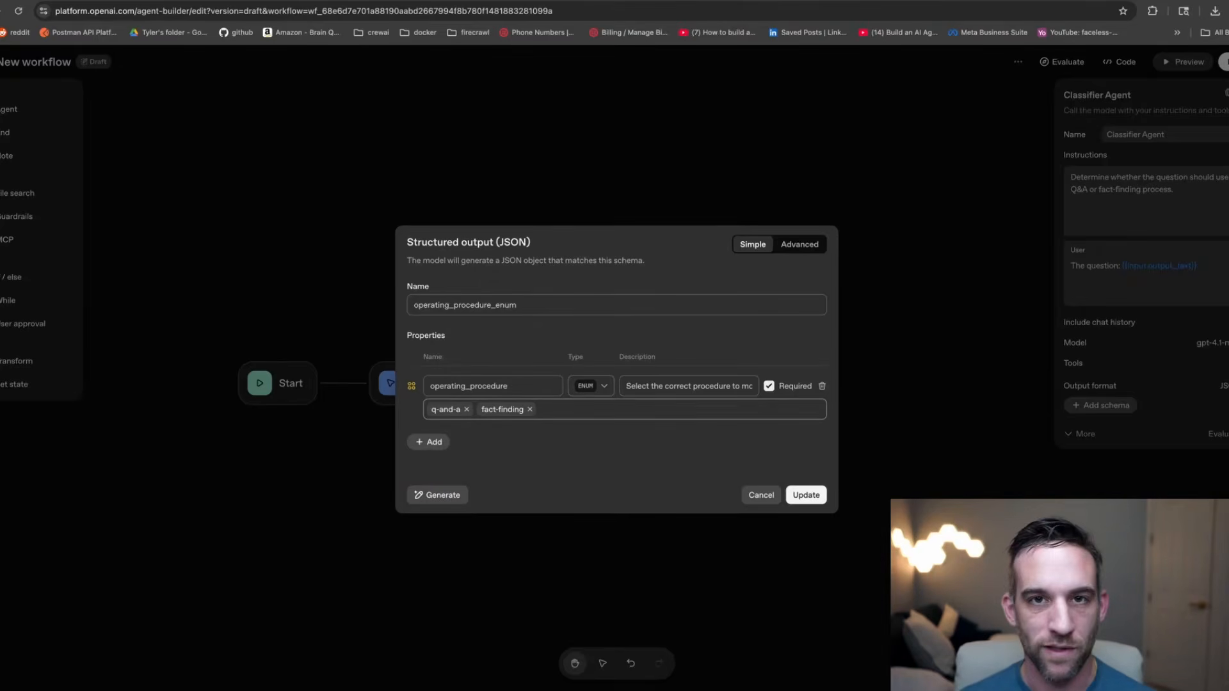
{"action": "type", "text": "other"}
{"action": "key", "text": "Return"}
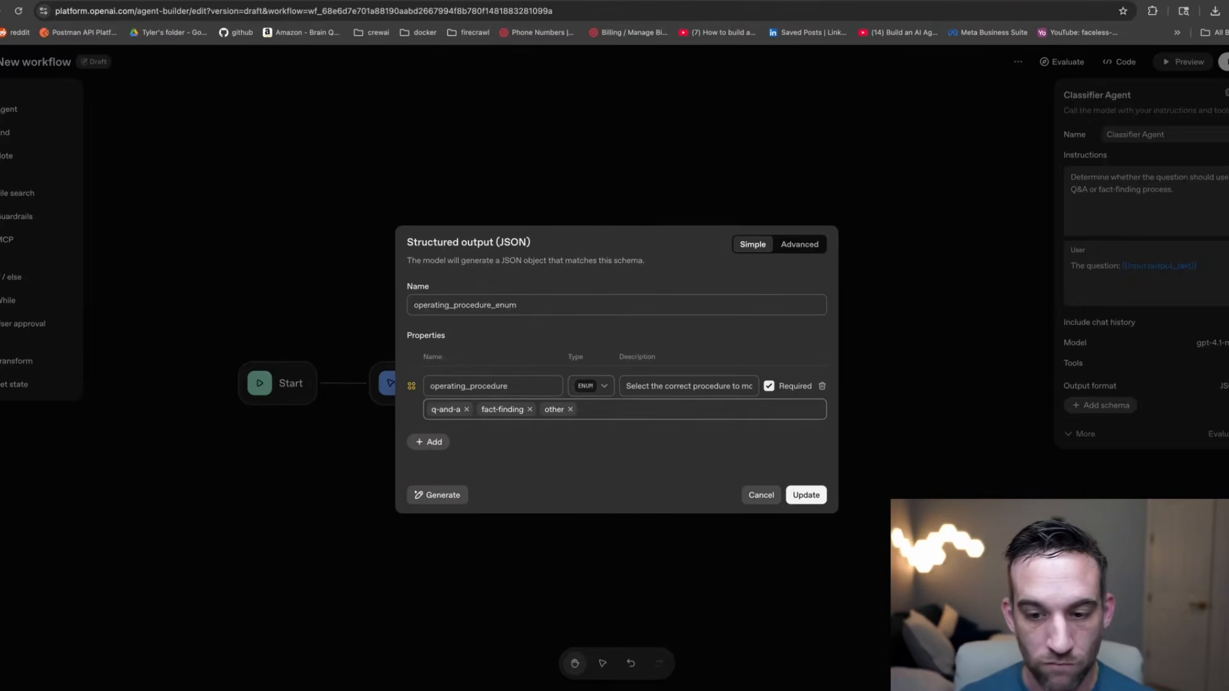
{"action": "left_click", "coordinate": [804, 496]}
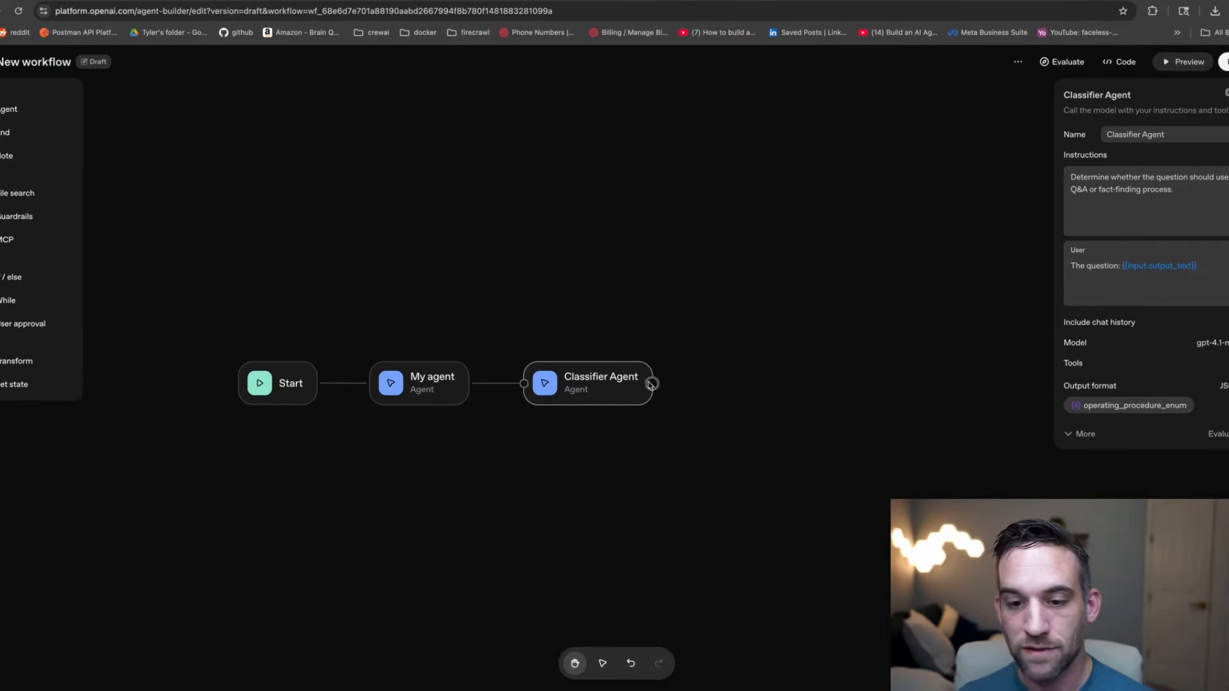
Add an If / else node connected after the Classifier Agent and name its first case "Q&A".
{"action": "left_click_drag", "start_coordinate": [652, 383], "coordinate": [770, 379]}
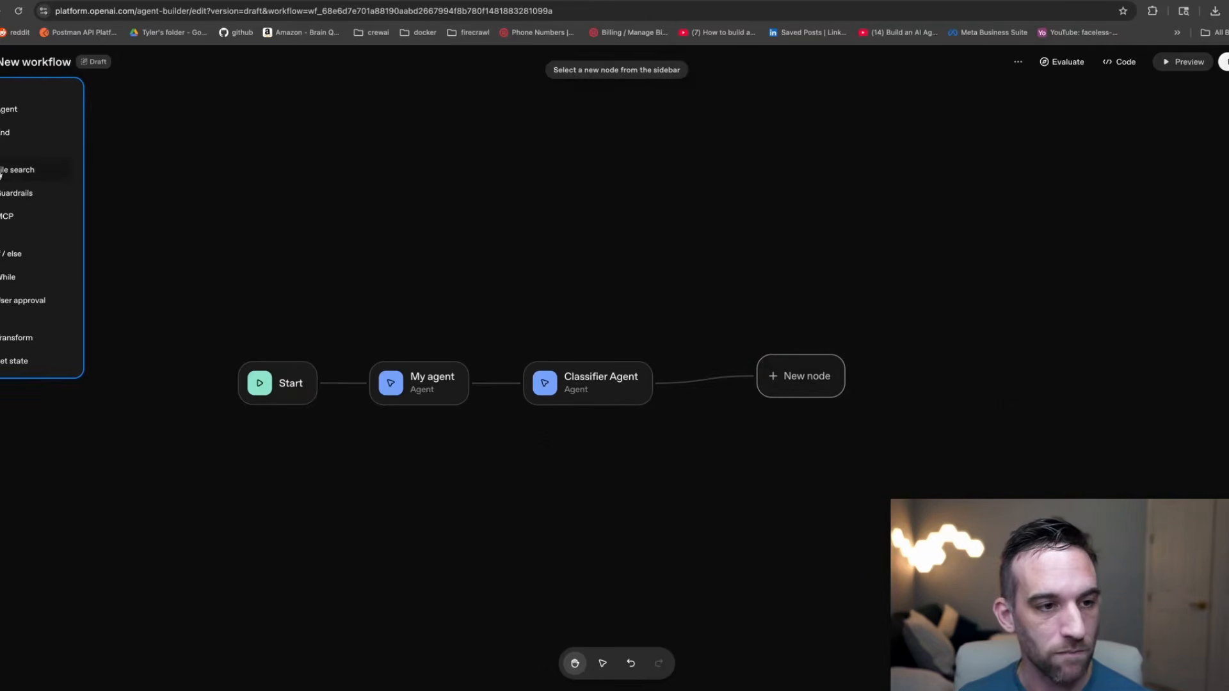
{"action": "left_click", "coordinate": [9, 252]}
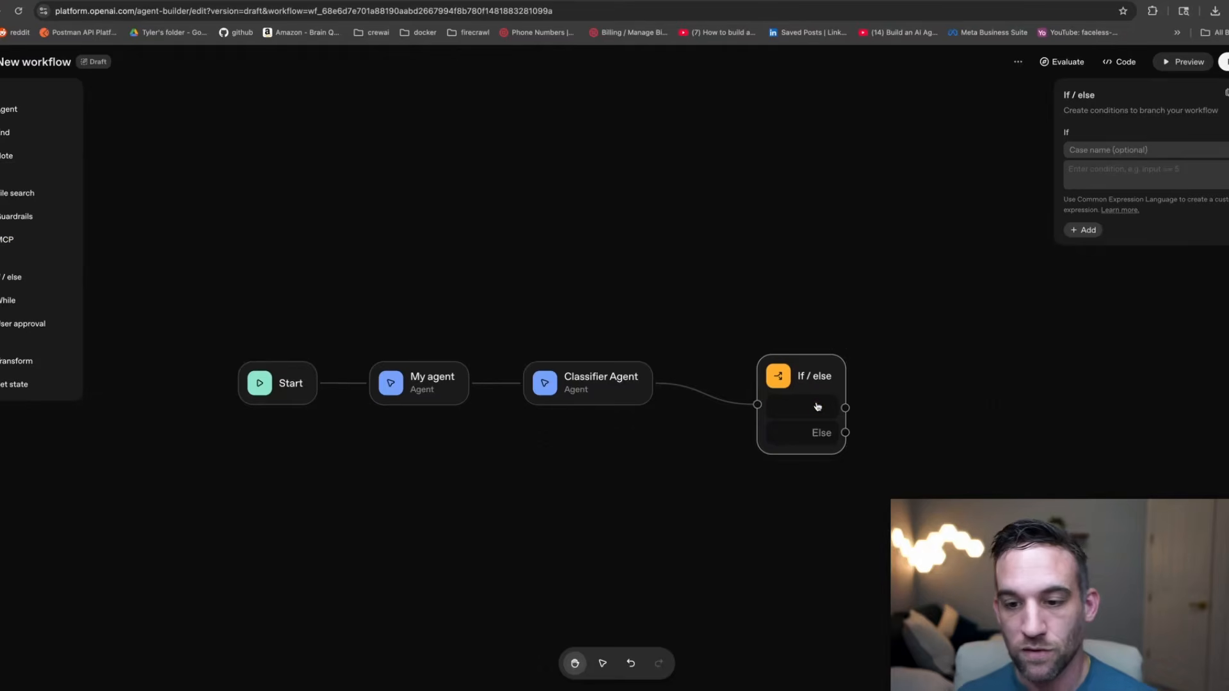
{"action": "left_click", "coordinate": [1208, 152]}
{"action": "type", "text": "Q&A"}
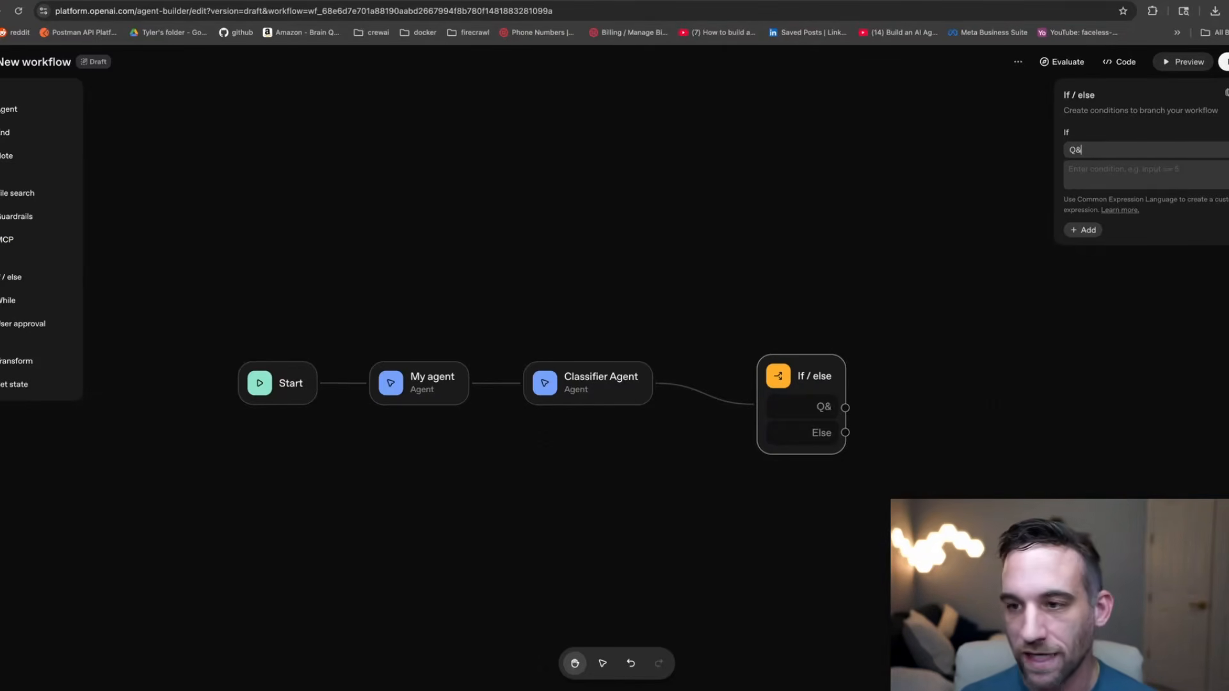
Set the Q&A case's condition to input.output_parsed.operating_procedure == "q-and-a".
{"action": "left_click", "coordinate": [1169, 171]}
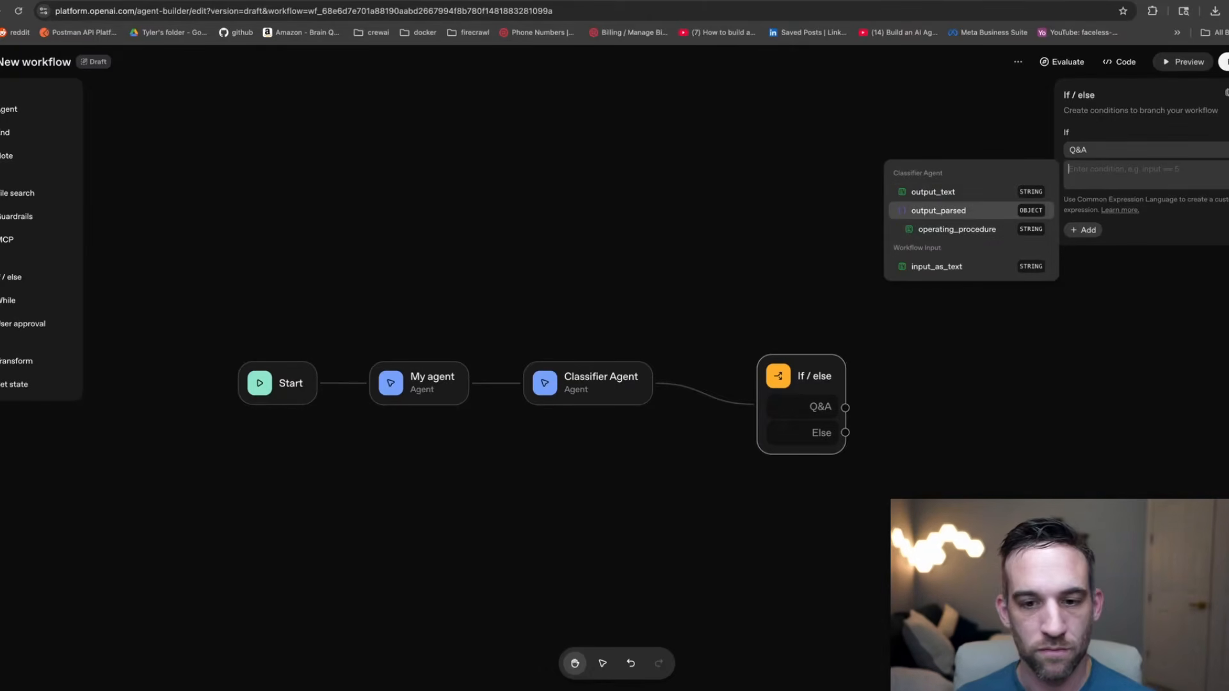
{"action": "left_click", "coordinate": [1124, 172]}
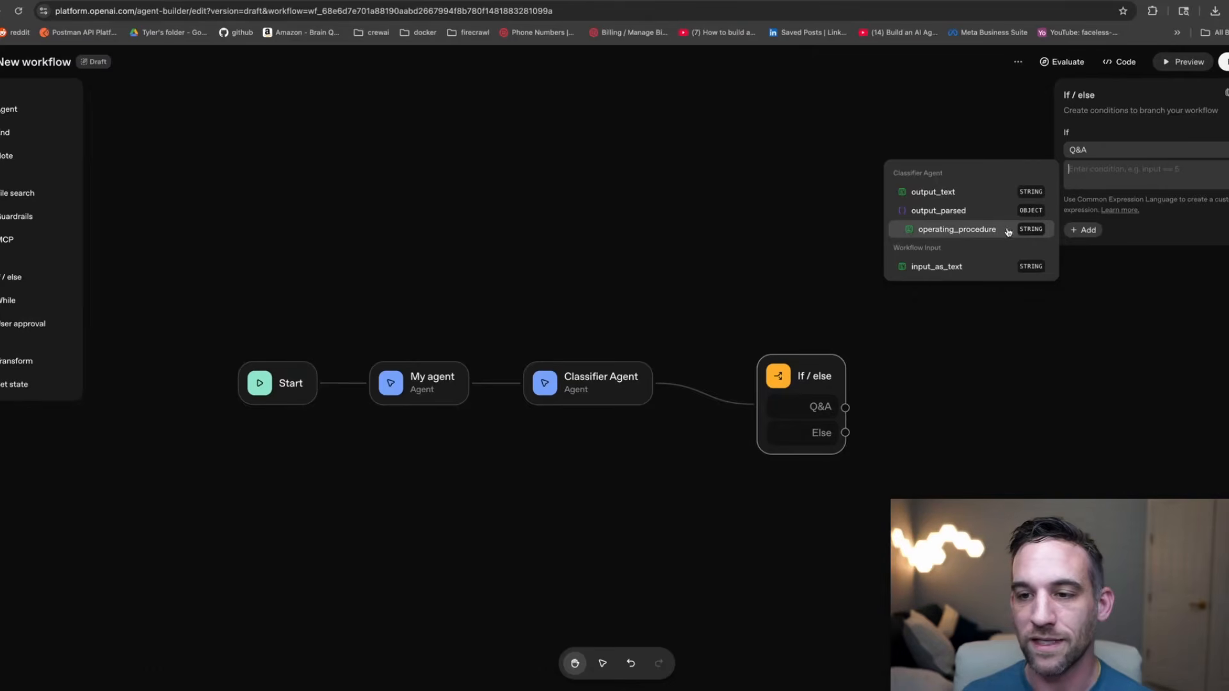
{"action": "left_click", "coordinate": [979, 230]}
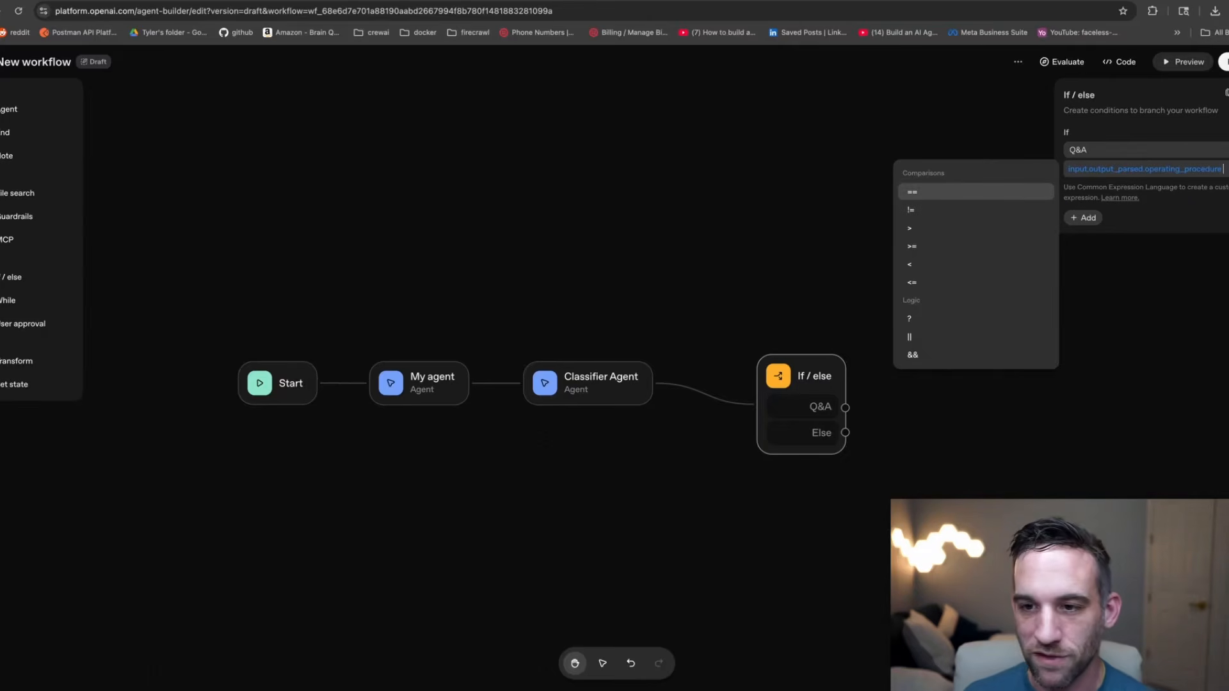
{"action": "left_click", "coordinate": [946, 194]}
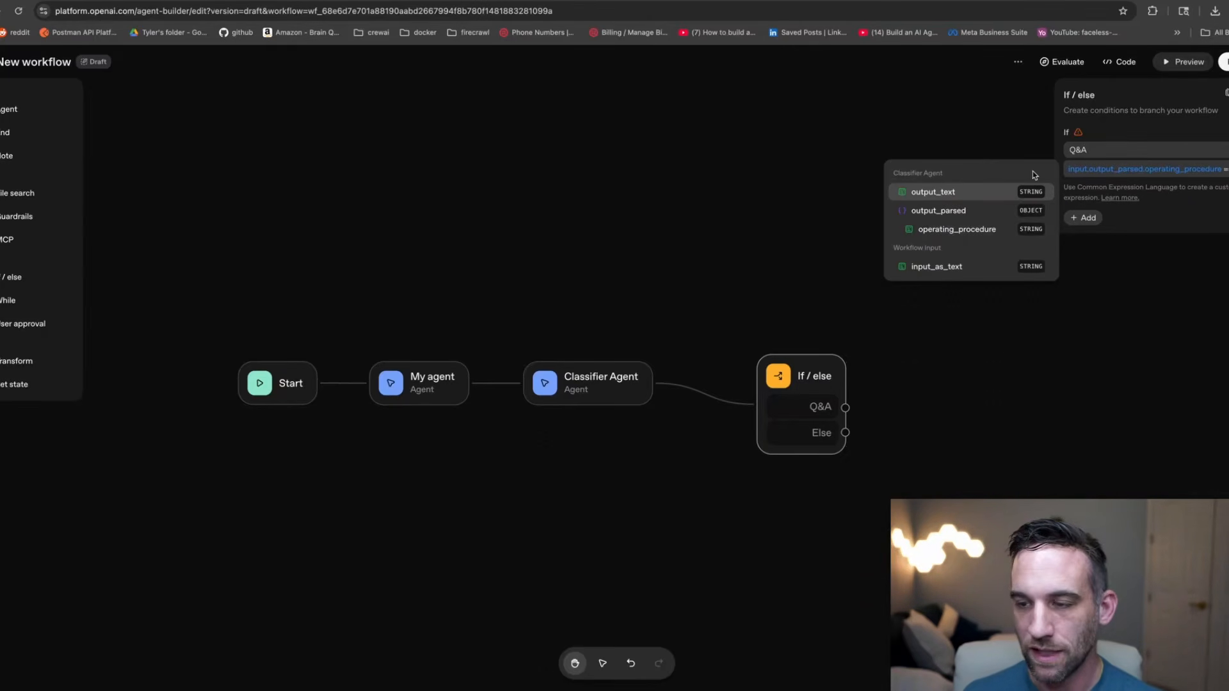
{"action": "type", "text": "\""}
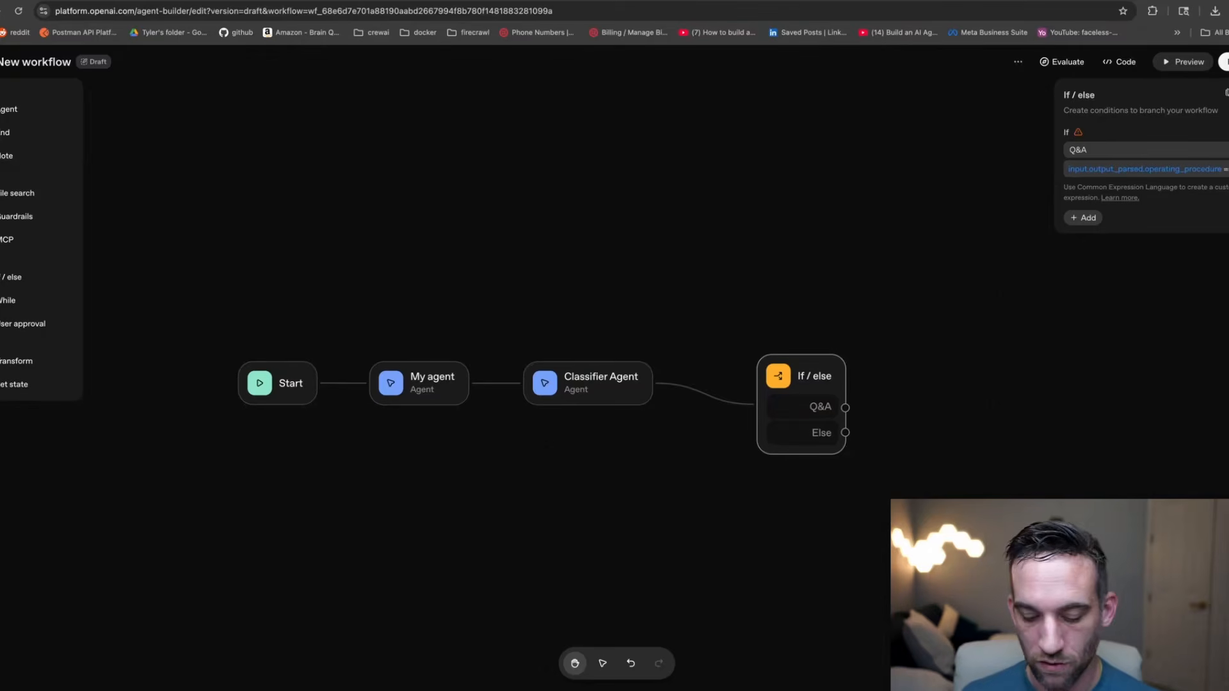
{"action": "type", "text": " and"}
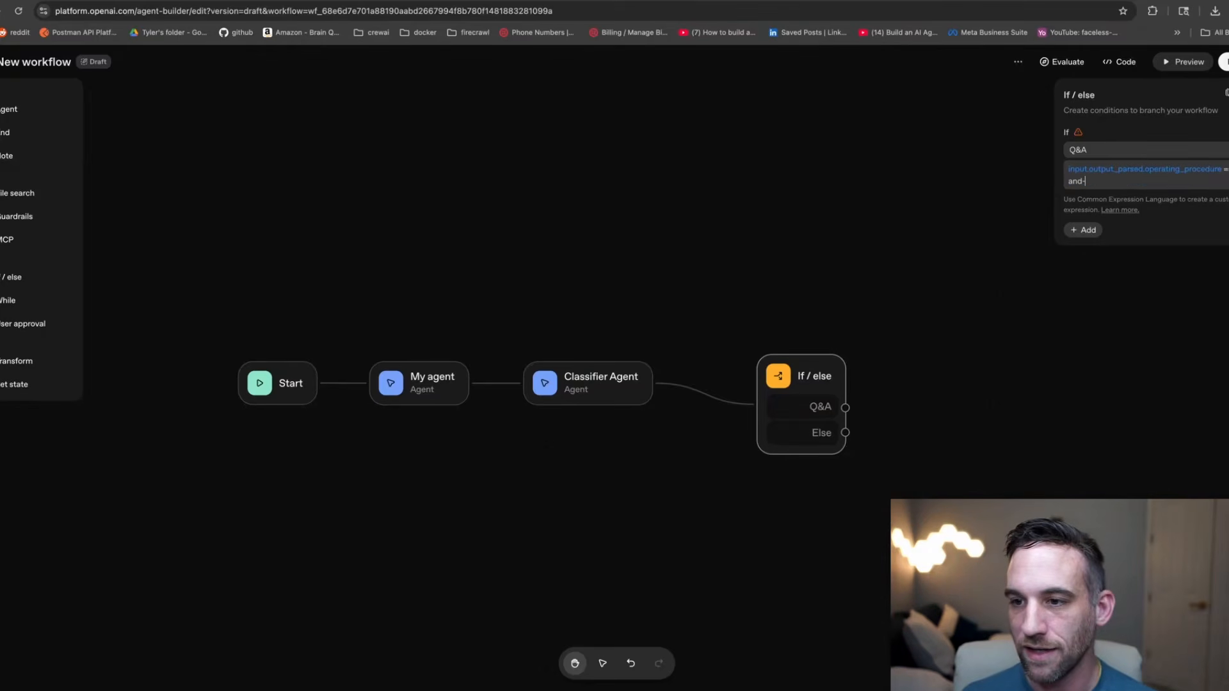
{"action": "type", "text": "a"}
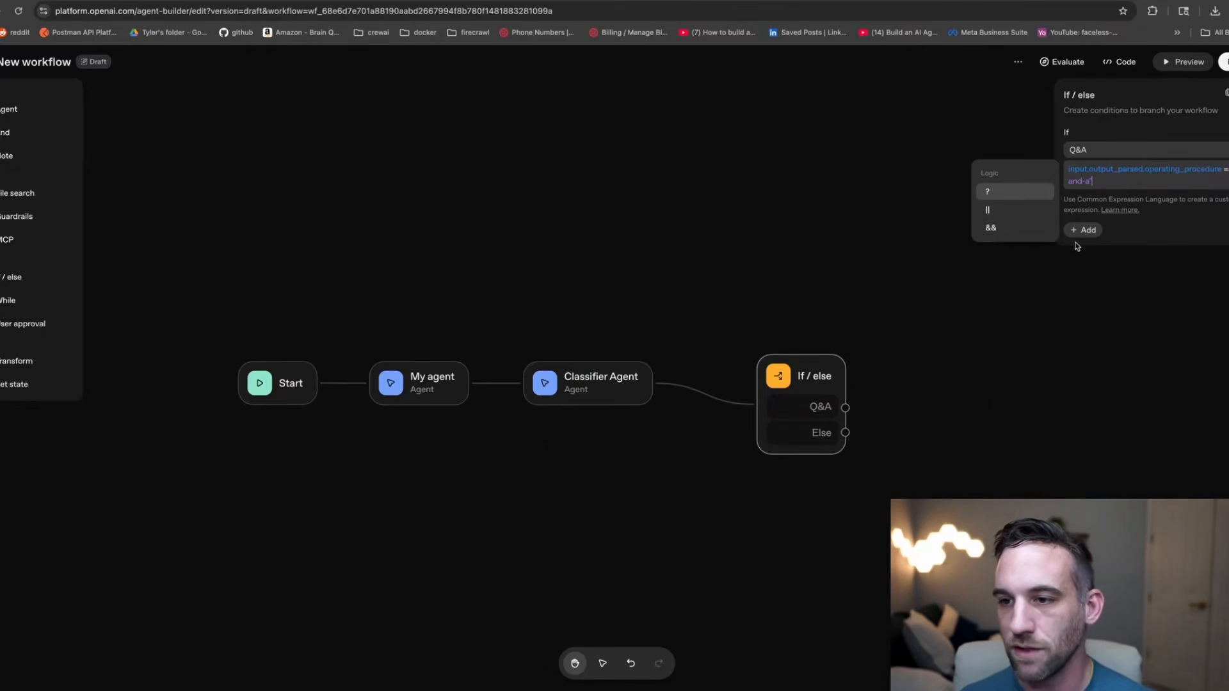
Add an else-if case to the If / else node and name it "Facts".
{"action": "left_click", "coordinate": [1084, 230]}
{"action": "left_click", "coordinate": [1115, 244]}
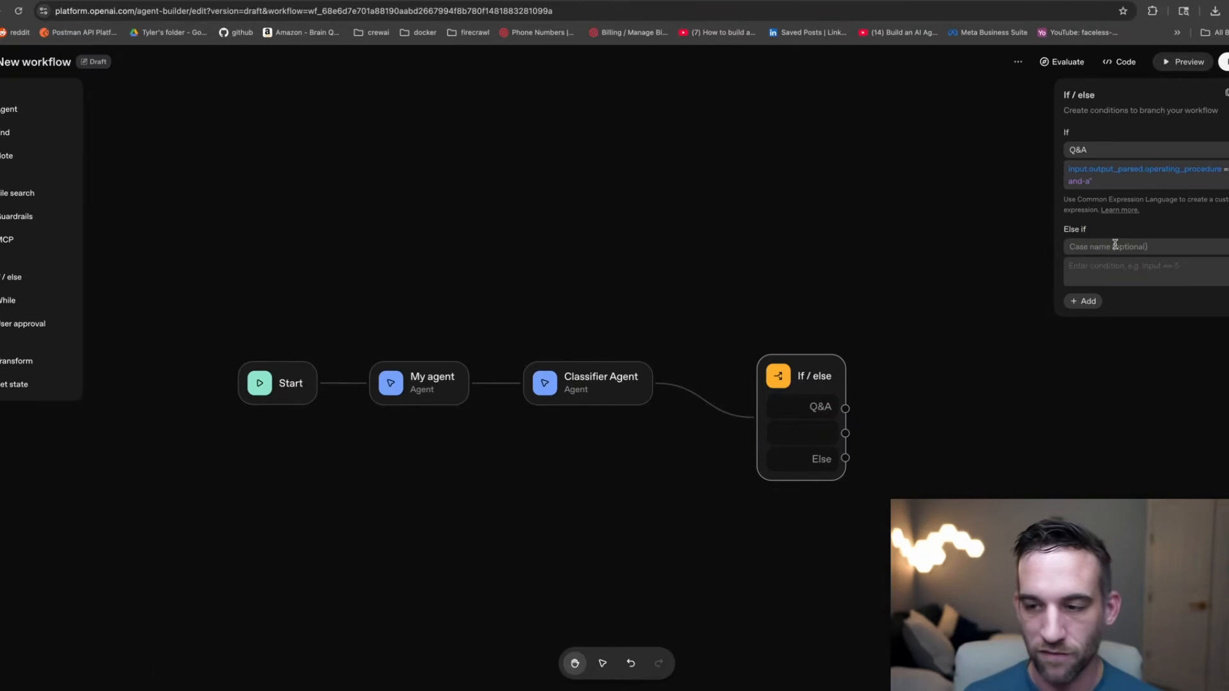
{"action": "type", "text": "Facts"}
Set the Facts case's condition to input.output_parsed.operating_procedure == "fact-finding".
{"action": "left_click", "coordinate": [1115, 275]}
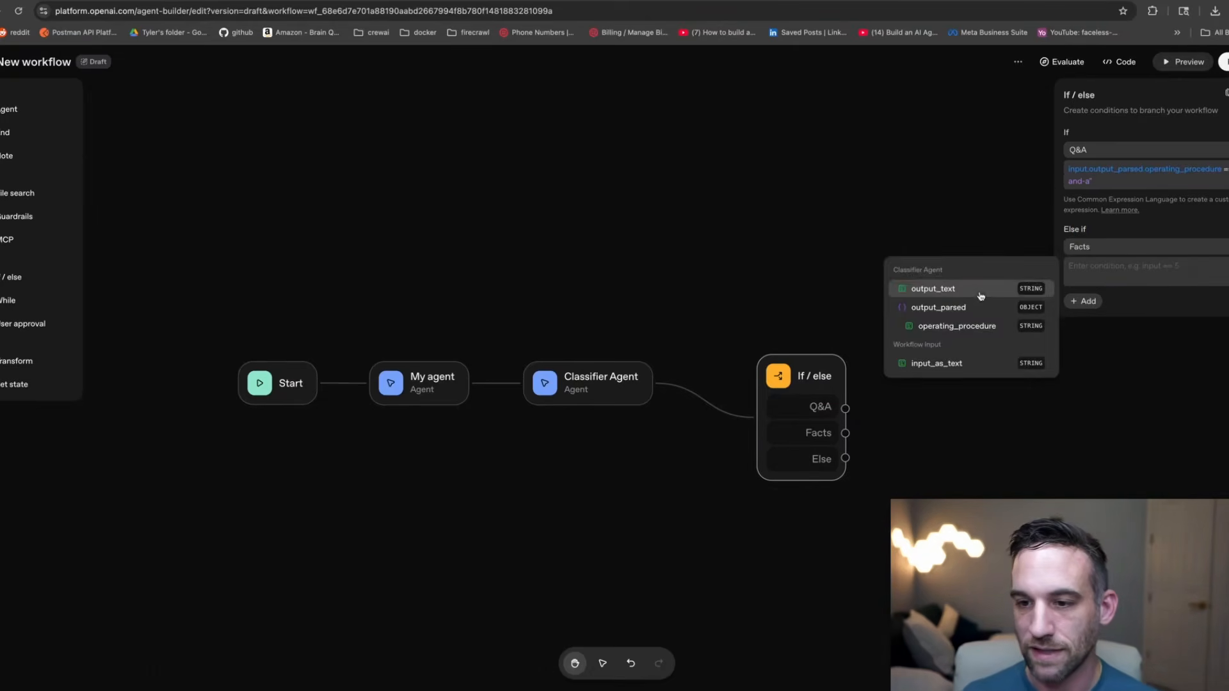
{"action": "left_click", "coordinate": [960, 289]}
{"action": "key", "text": "ctrl+a"}
{"action": "key", "text": "BackSpace"}
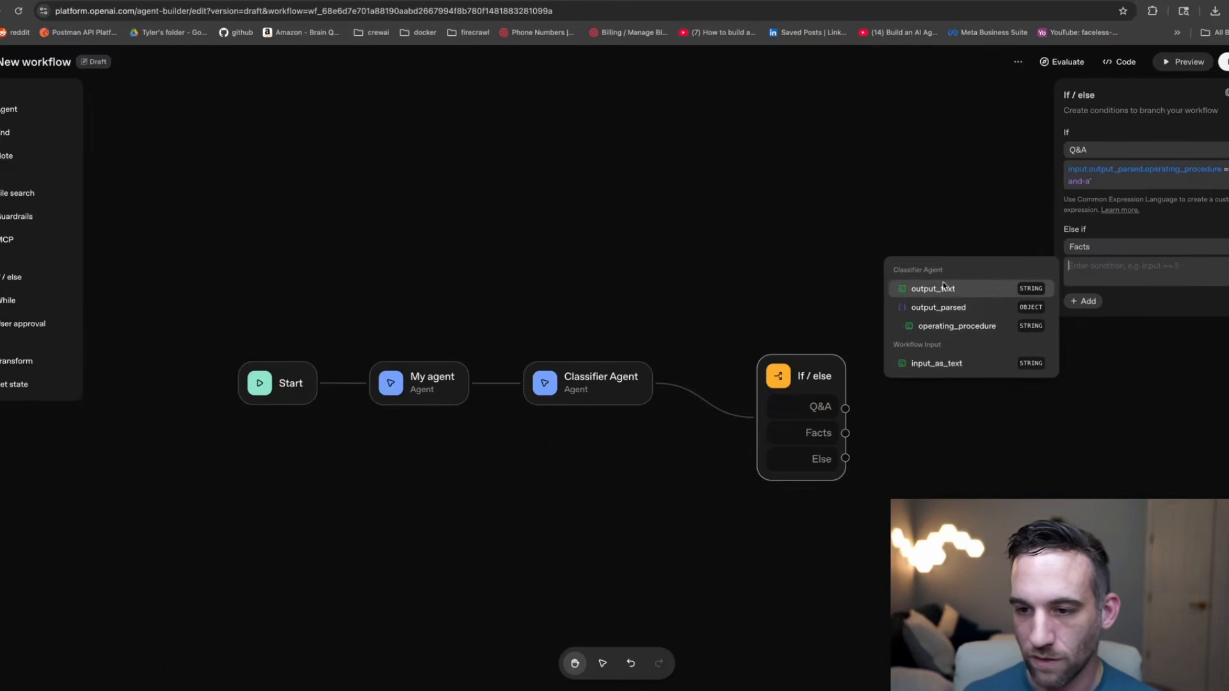
{"action": "left_click", "coordinate": [997, 327]}
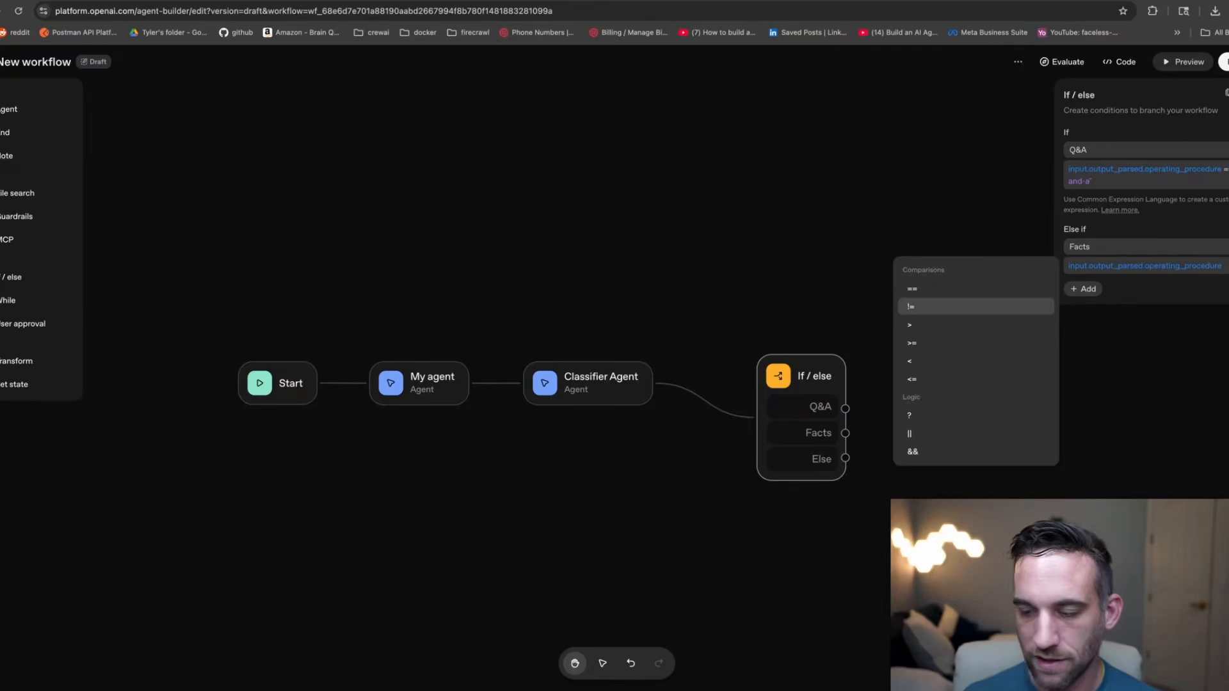
{"action": "type", "text": "=="}
{"action": "type", "text": " \"fact-finding\""}
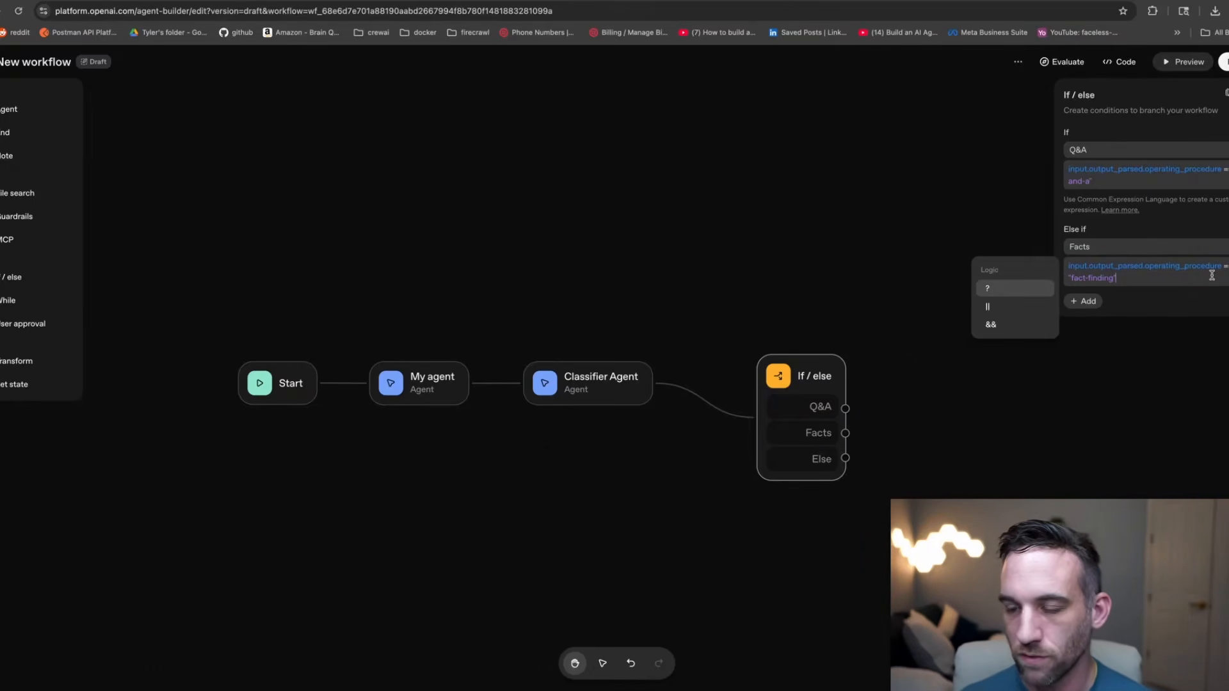
{"action": "left_click", "coordinate": [1146, 341]}
{"action": "left_click", "coordinate": [801, 413]}
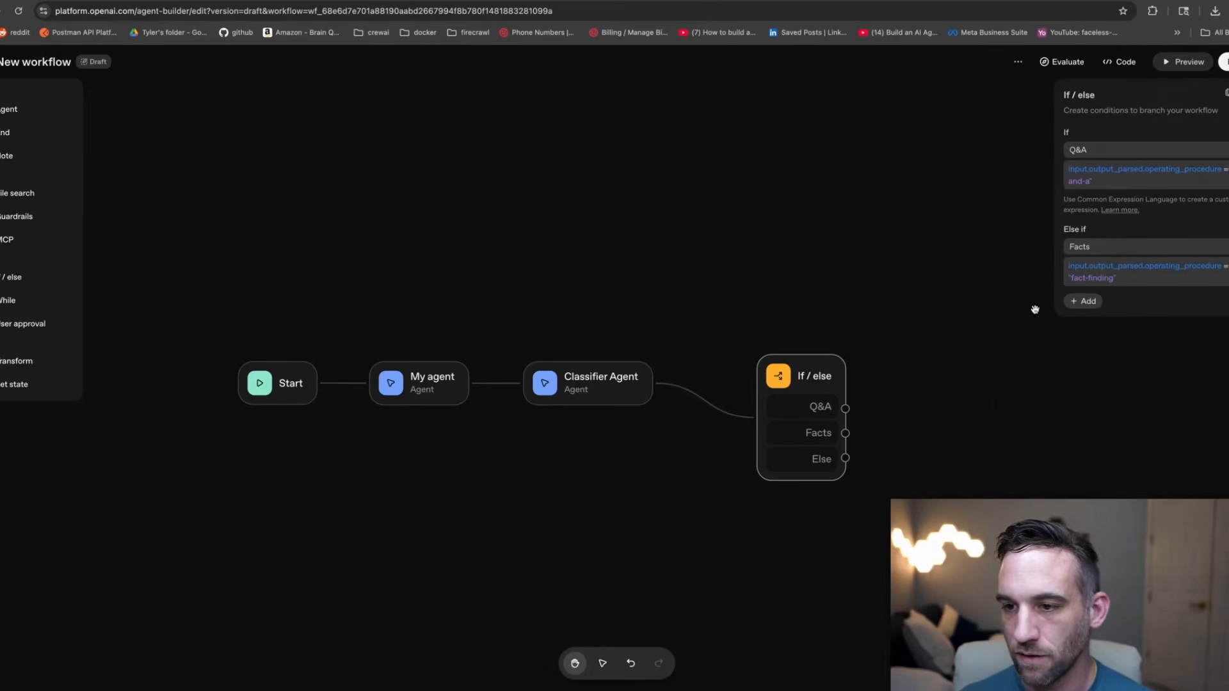
{"action": "left_click", "coordinate": [1077, 304]}
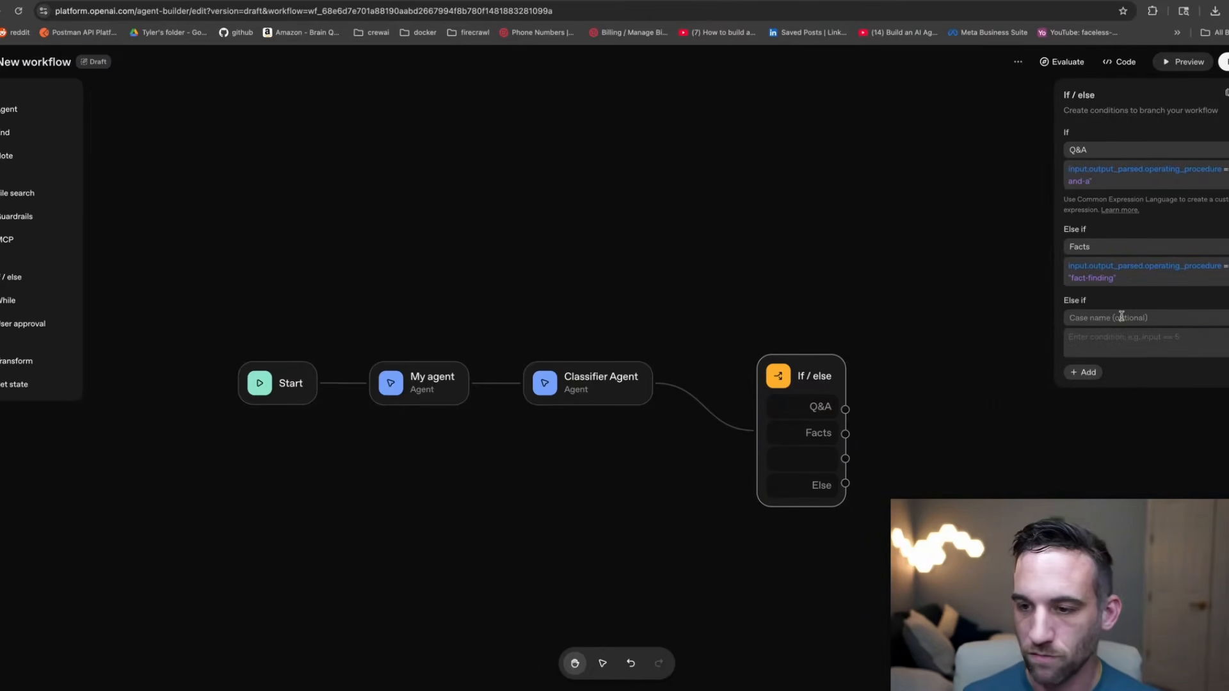
{"action": "left_click", "coordinate": [889, 430]}
{"action": "left_click", "coordinate": [823, 460]}
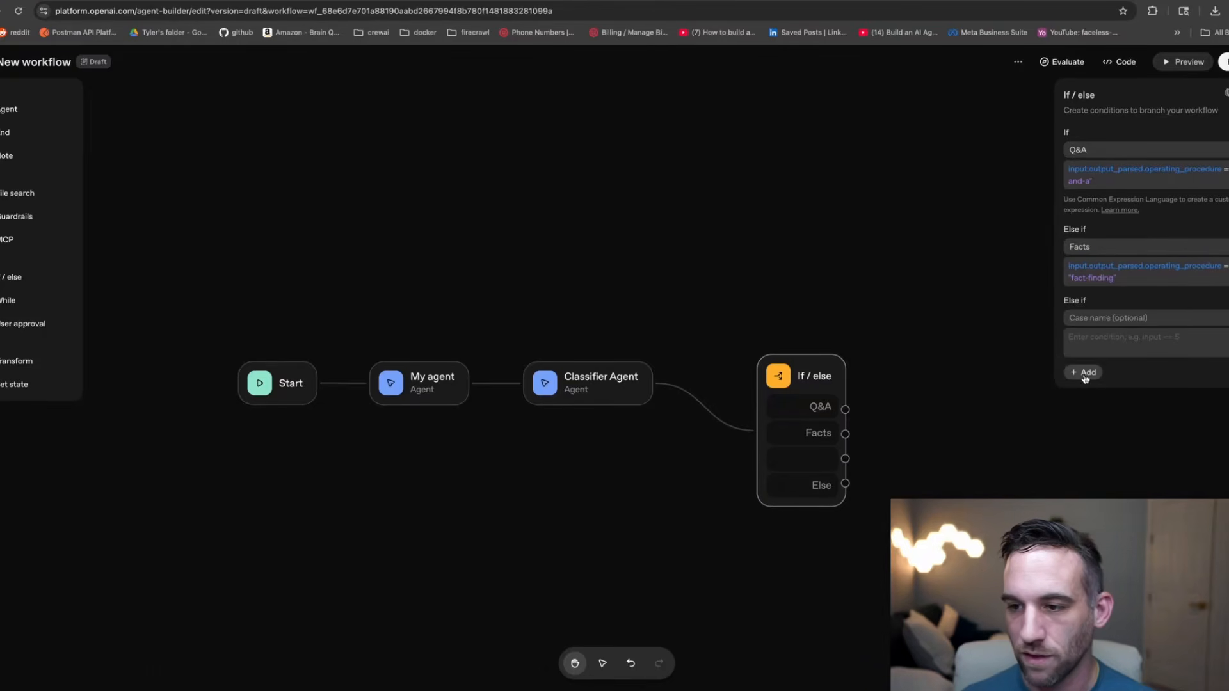
{"action": "left_click", "coordinate": [1227, 300]}
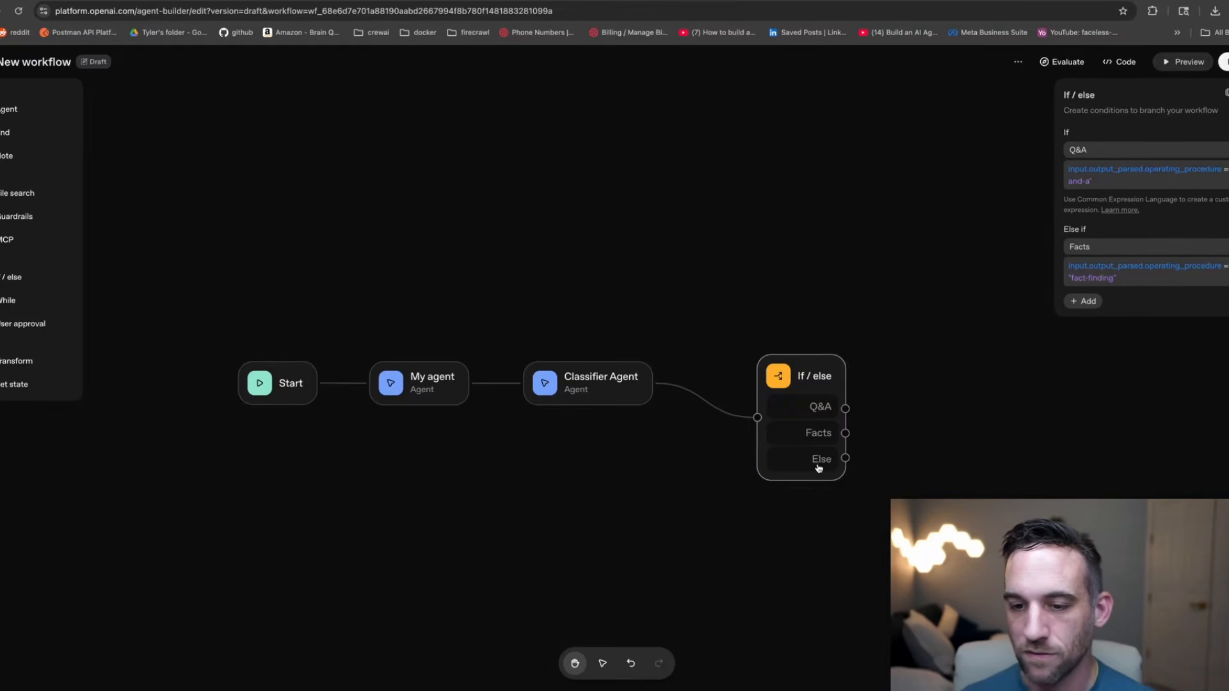
Align the If / else node with the Classifier Agent and connect an agent named "Q&A Agent" to its Q&A output.
{"action": "left_click_drag", "start_coordinate": [811, 379], "coordinate": [794, 358]}
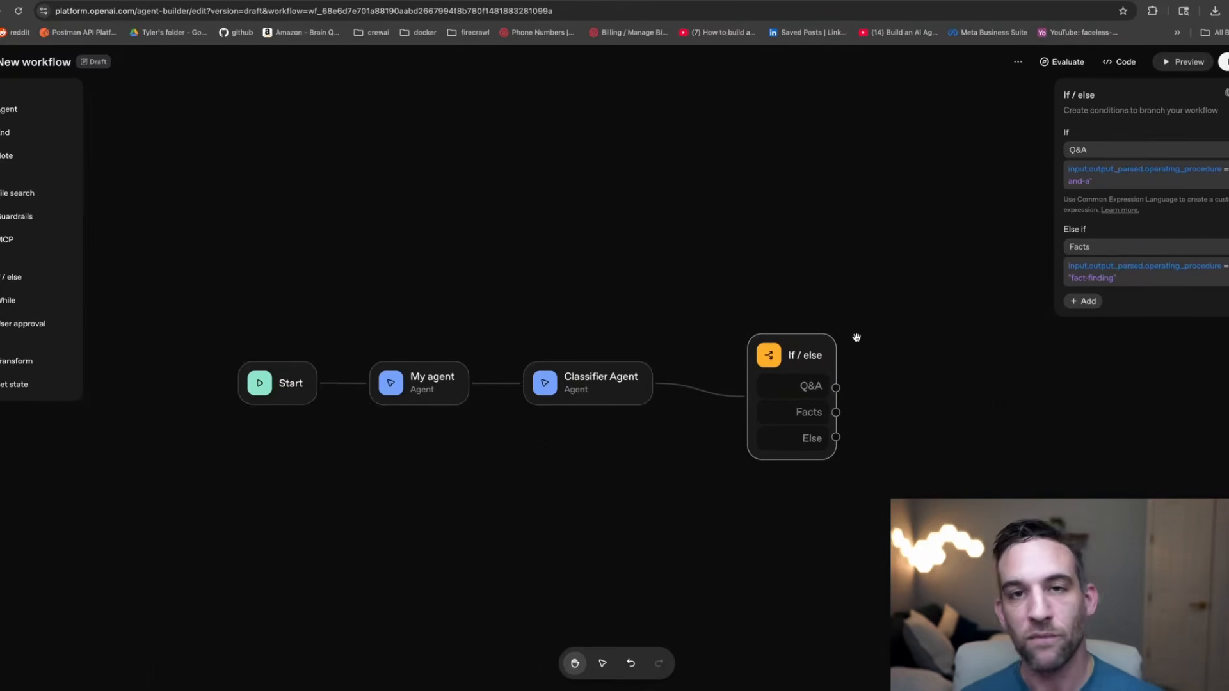
{"action": "left_click", "coordinate": [854, 314]}
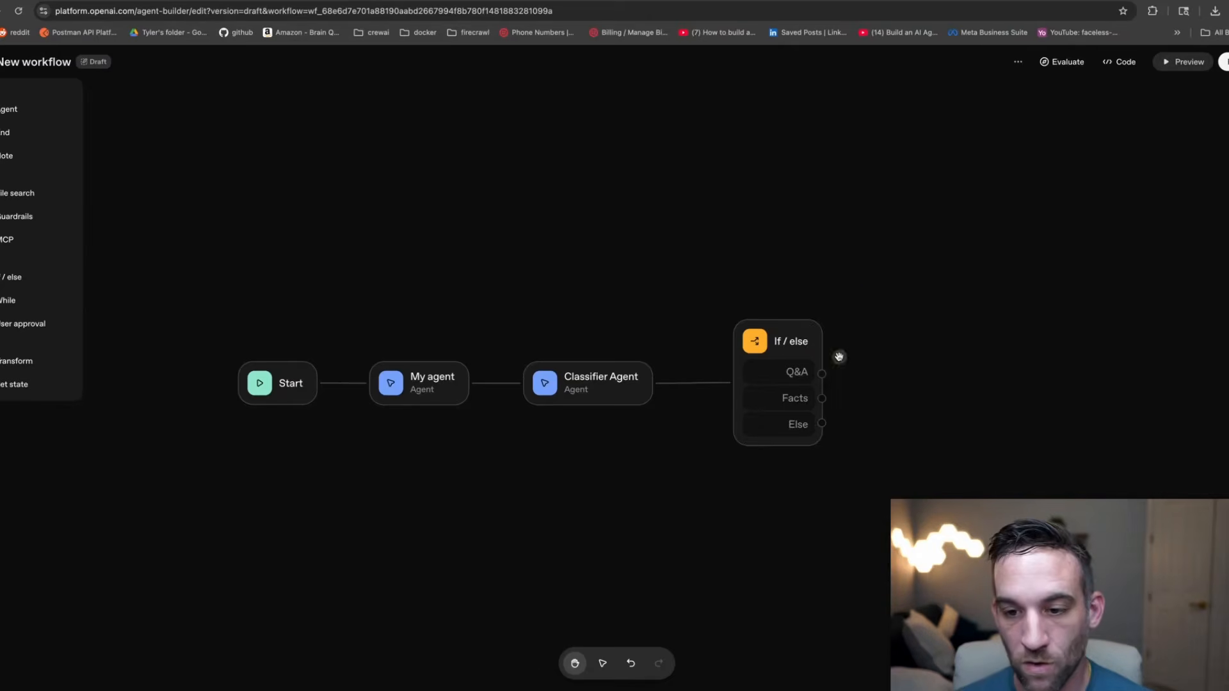
{"action": "left_click_drag", "start_coordinate": [822, 378], "coordinate": [933, 288]}
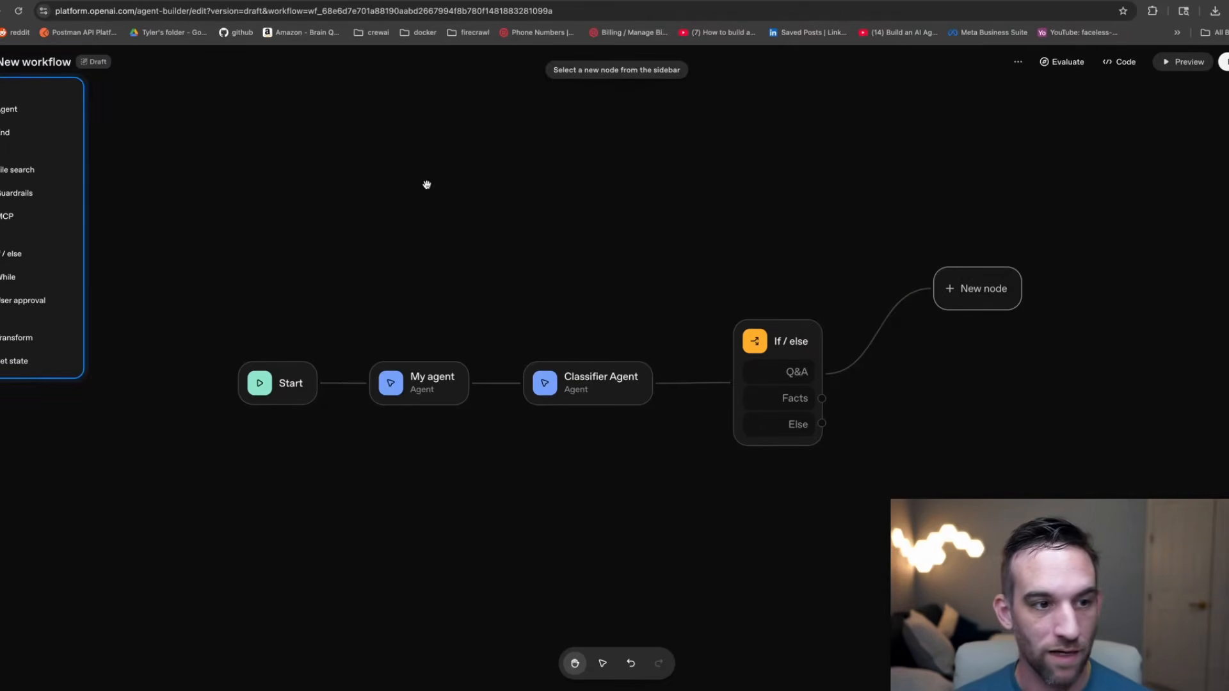
{"action": "left_click", "coordinate": [8, 115]}
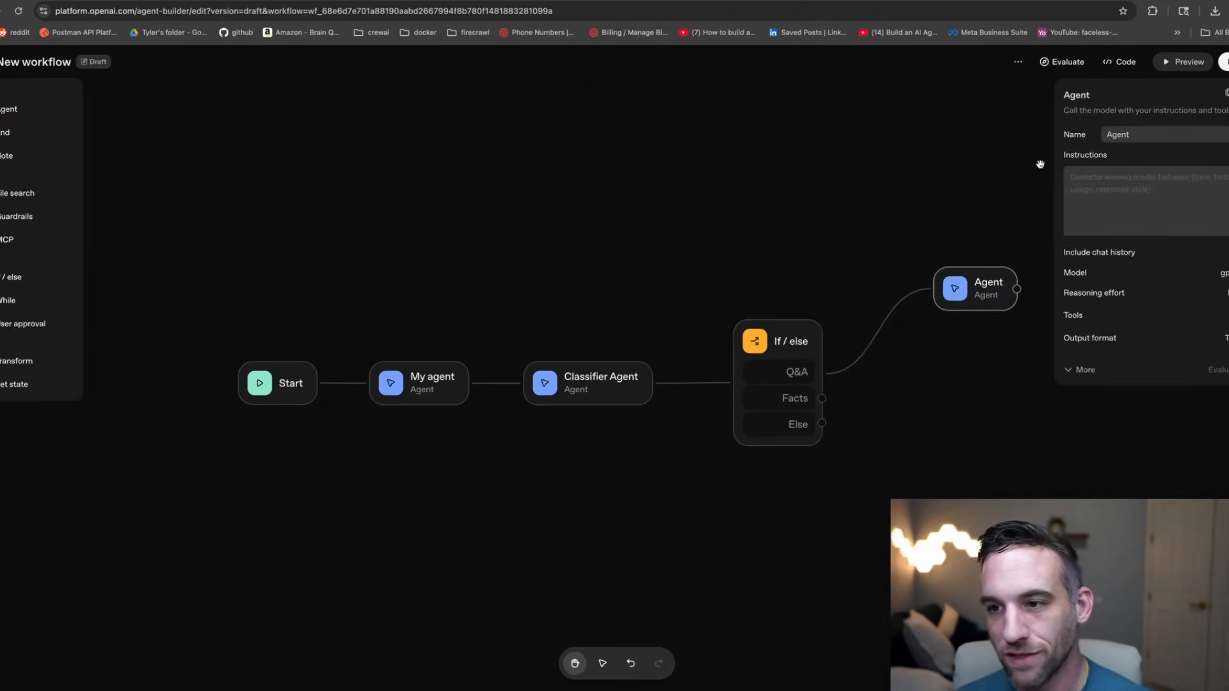
{"action": "left_click", "coordinate": [1147, 134]}
{"action": "double_click", "coordinate": [1114, 134]}
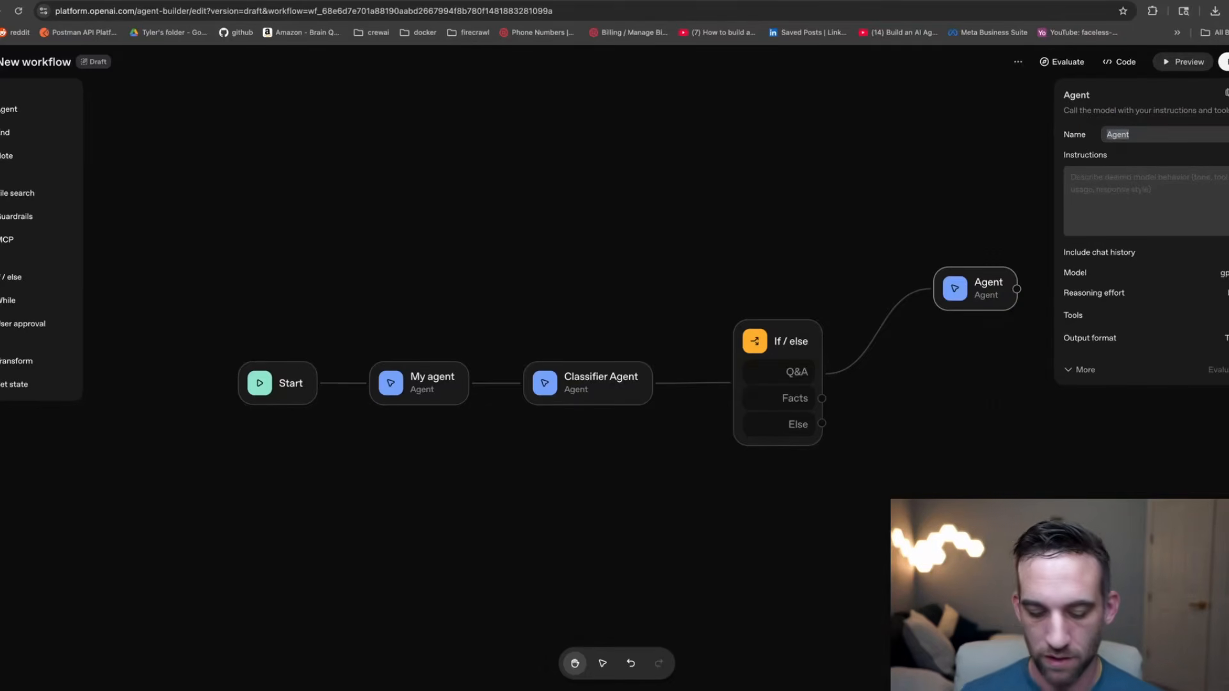
{"action": "type", "text": "Q&A Agent"}
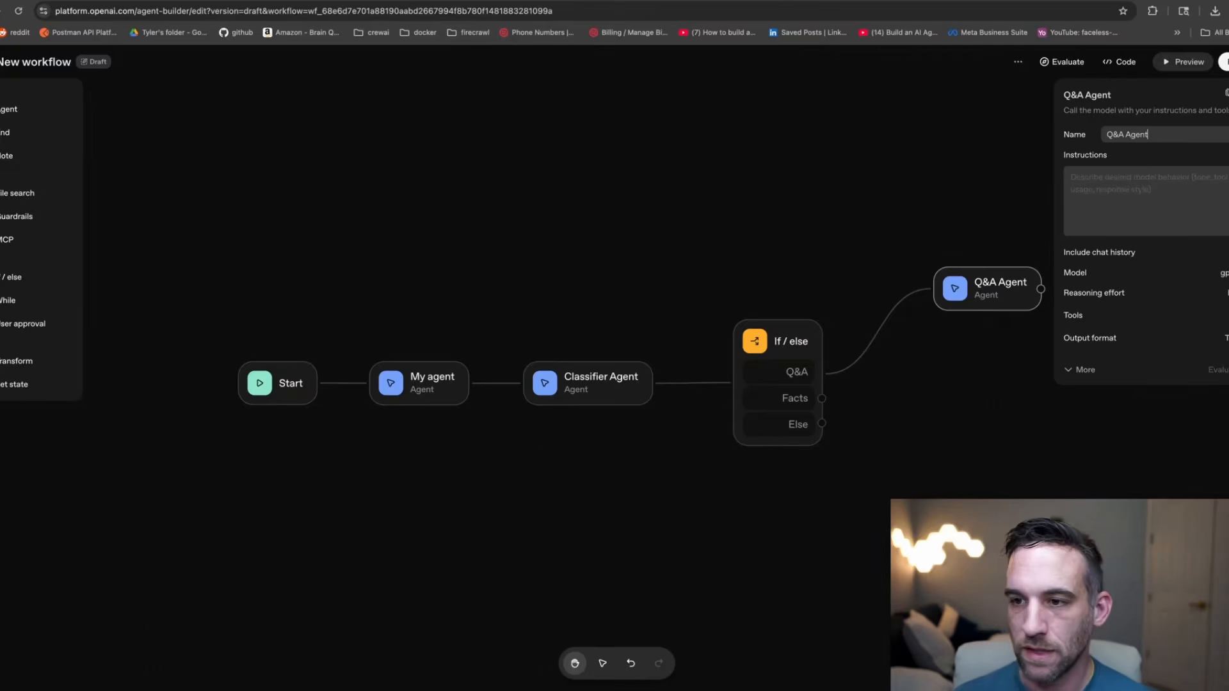
Instruct the Q&A Agent to answer the user's question with its knowledge tools, concisely, using bullet points and summarizing the answer up front.
{"action": "left_click", "coordinate": [1149, 187]}
{"action": "key", "text": "ctrl+v"}
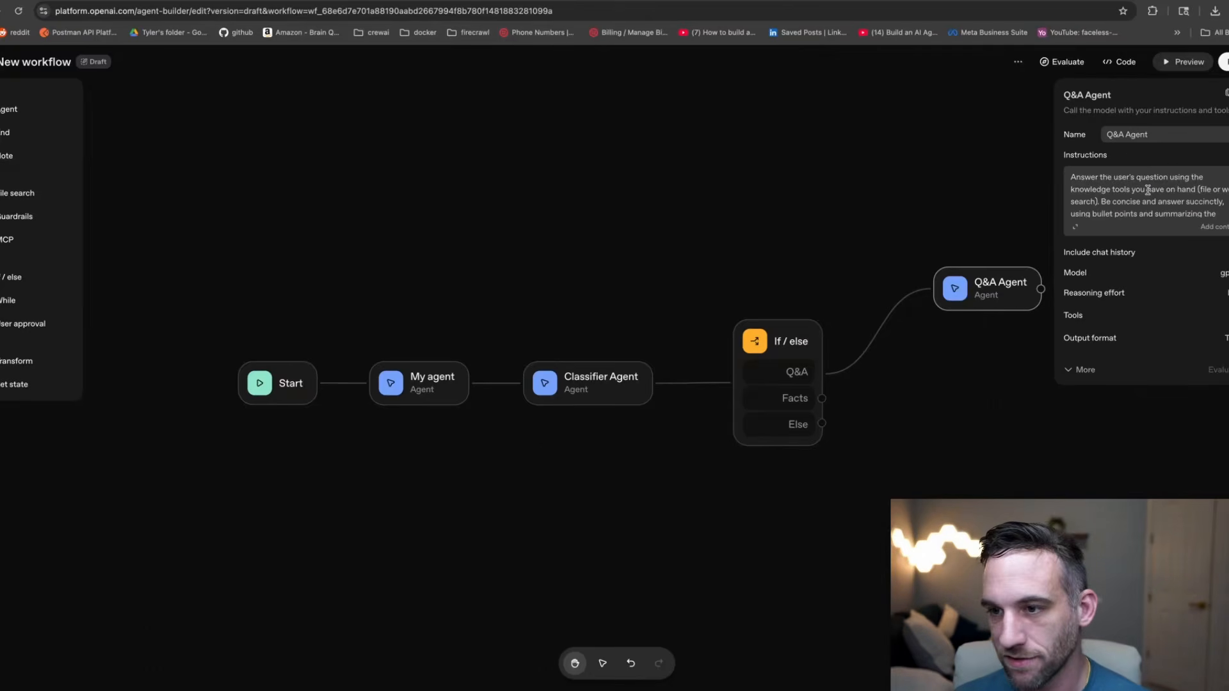
{"action": "left_click_drag", "start_coordinate": [1088, 178], "coordinate": [1143, 202]}
{"action": "left_click", "coordinate": [1101, 202]}
{"action": "scroll", "coordinate": [1147, 198], "scroll_direction": "down", "scroll_amount": 1}
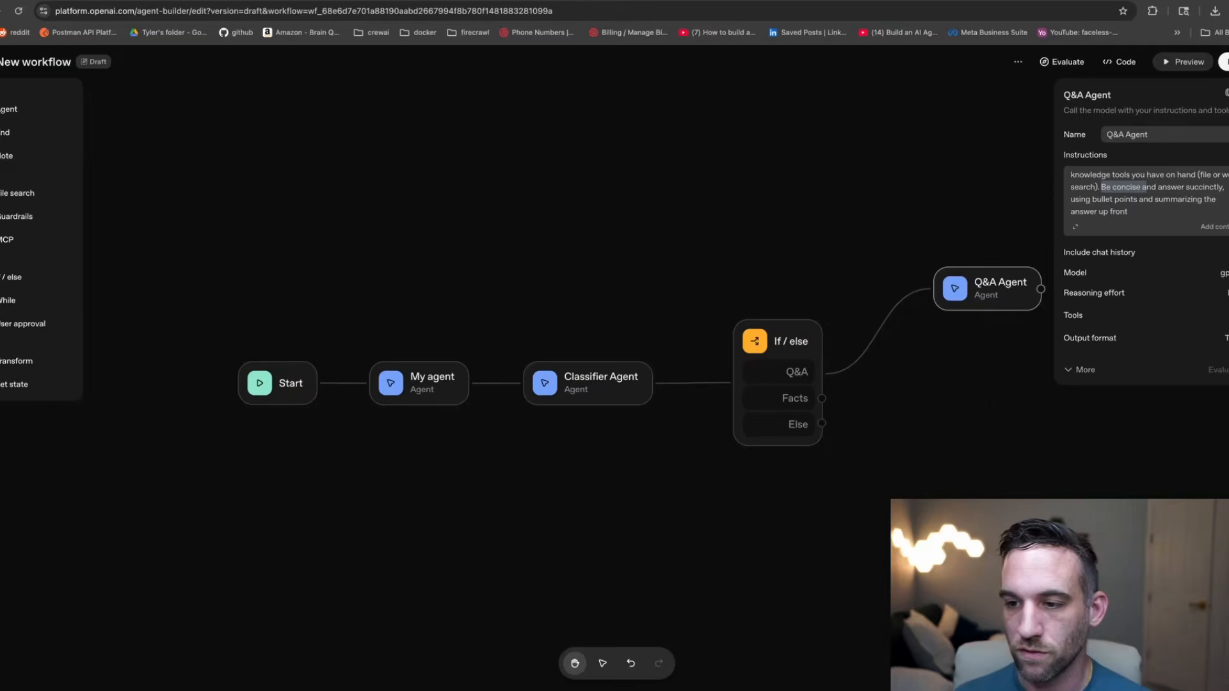
Add the Web Search tool to the Q&A Agent with the user's country set to United States of America.
{"action": "left_click", "coordinate": [1224, 315]}
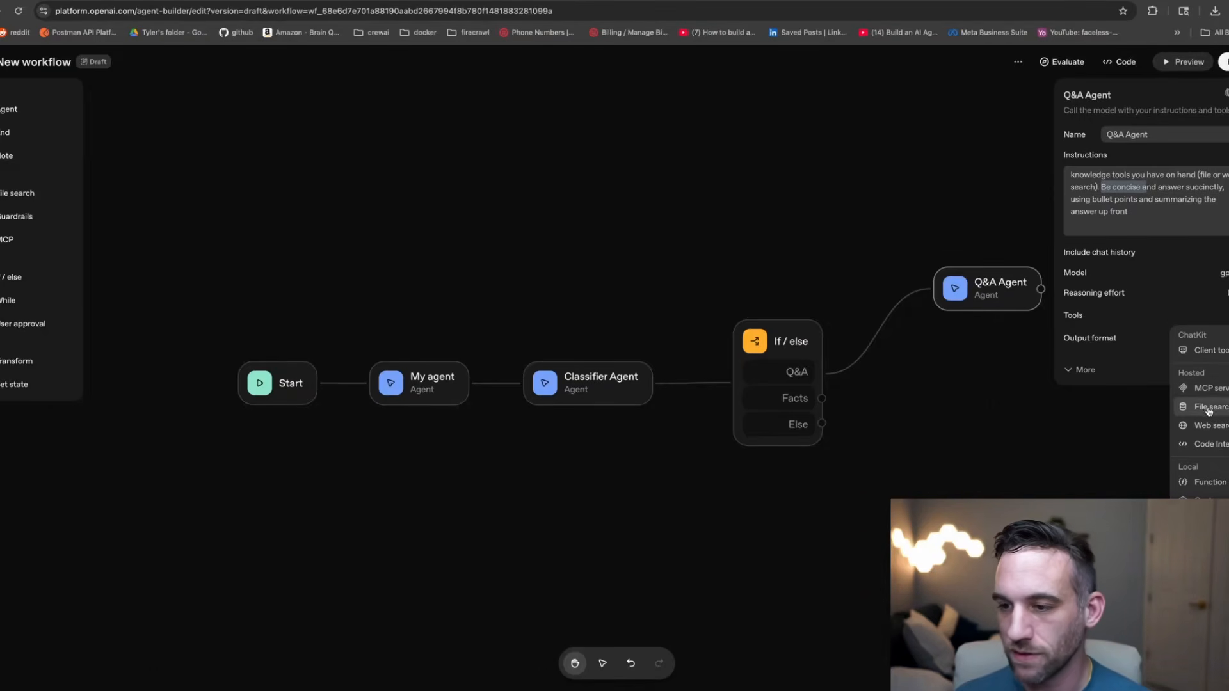
{"action": "left_click", "coordinate": [1220, 427]}
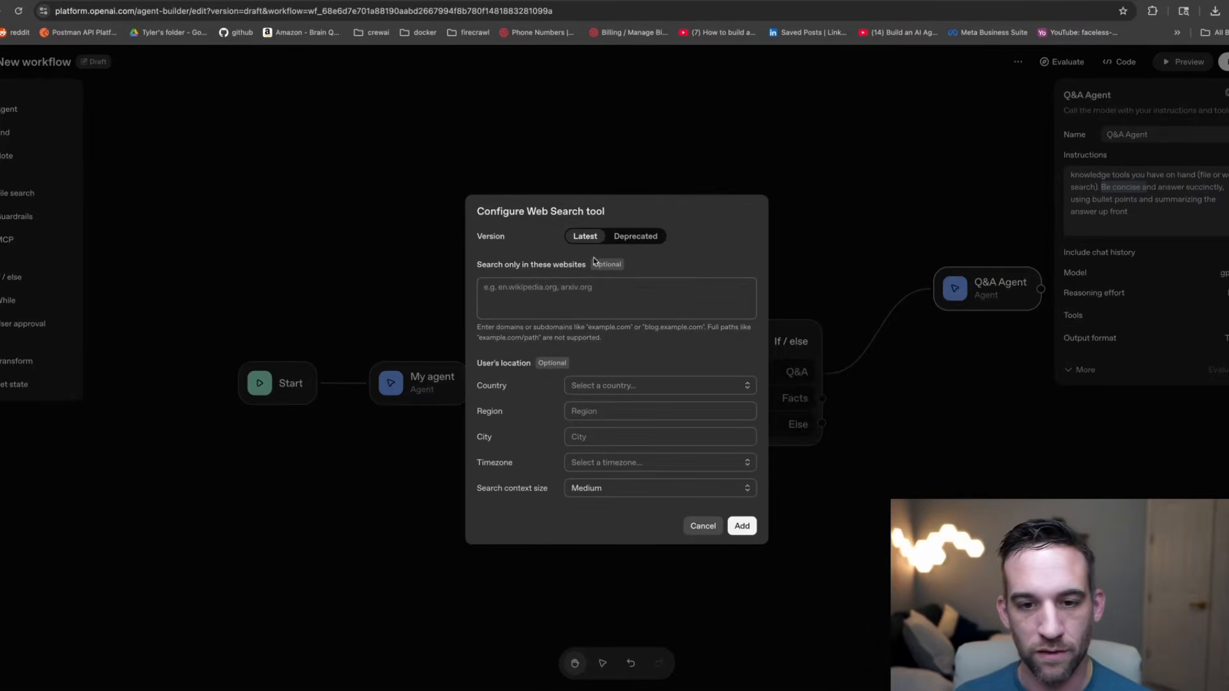
{"action": "left_click", "coordinate": [566, 289]}
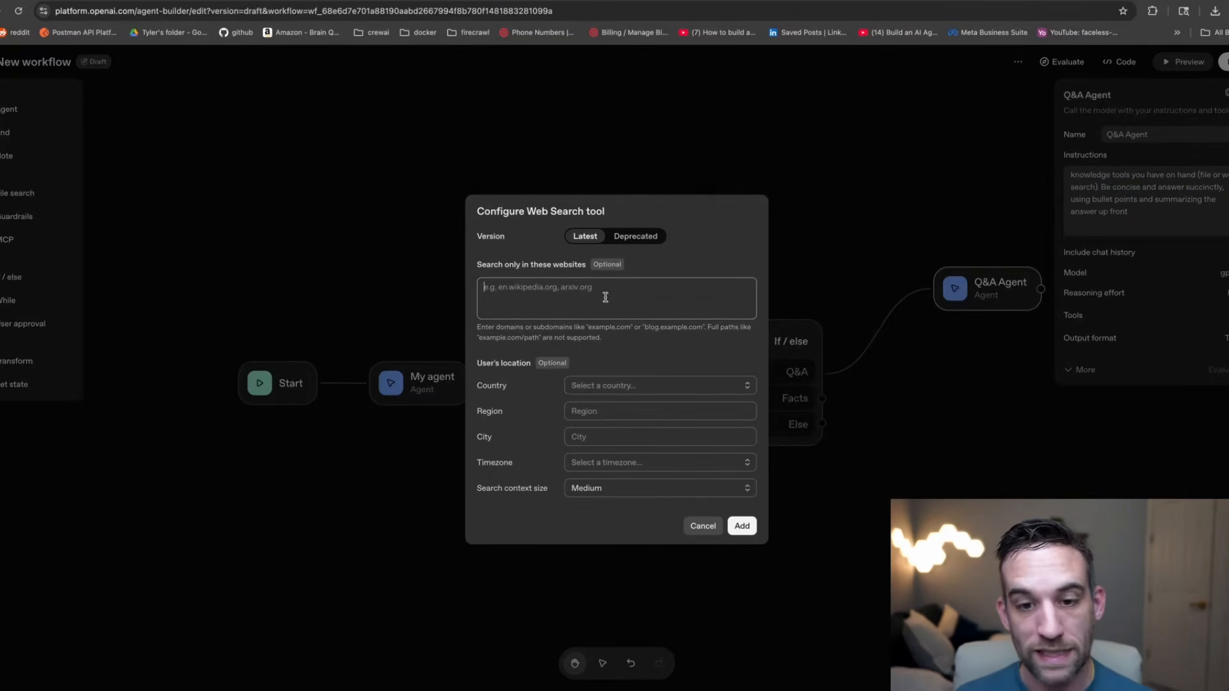
{"action": "left_click", "coordinate": [642, 385]}
{"action": "left_click", "coordinate": [639, 431]}
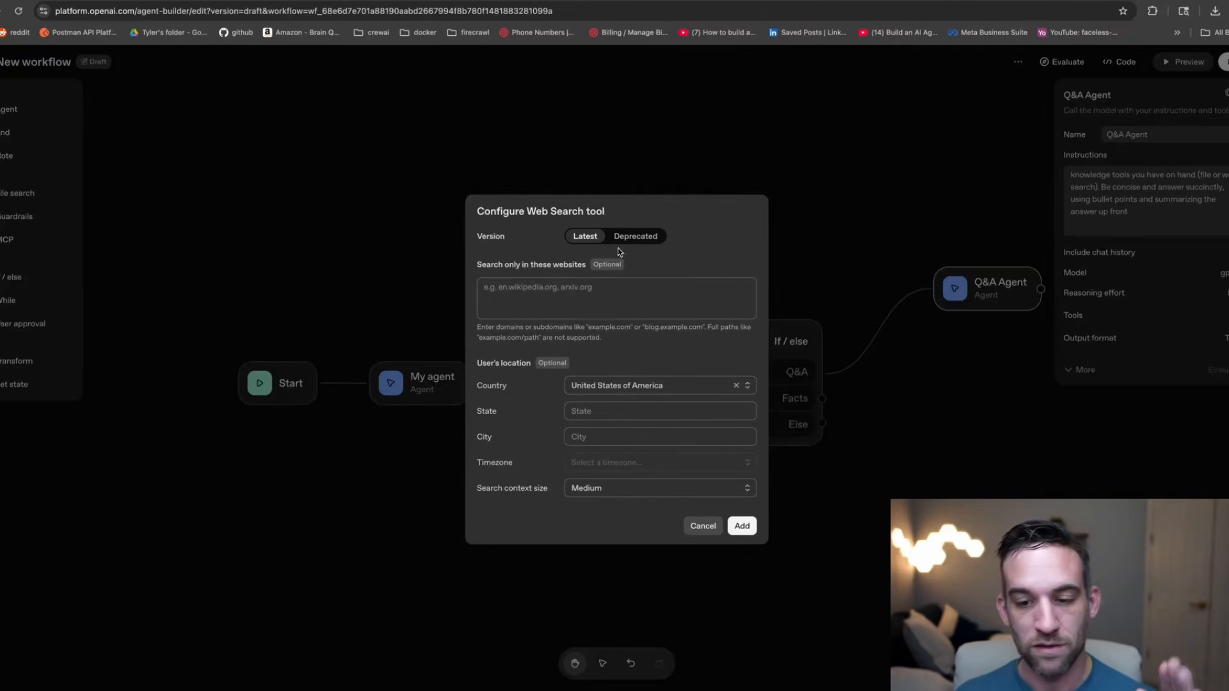
{"action": "left_click", "coordinate": [742, 526]}
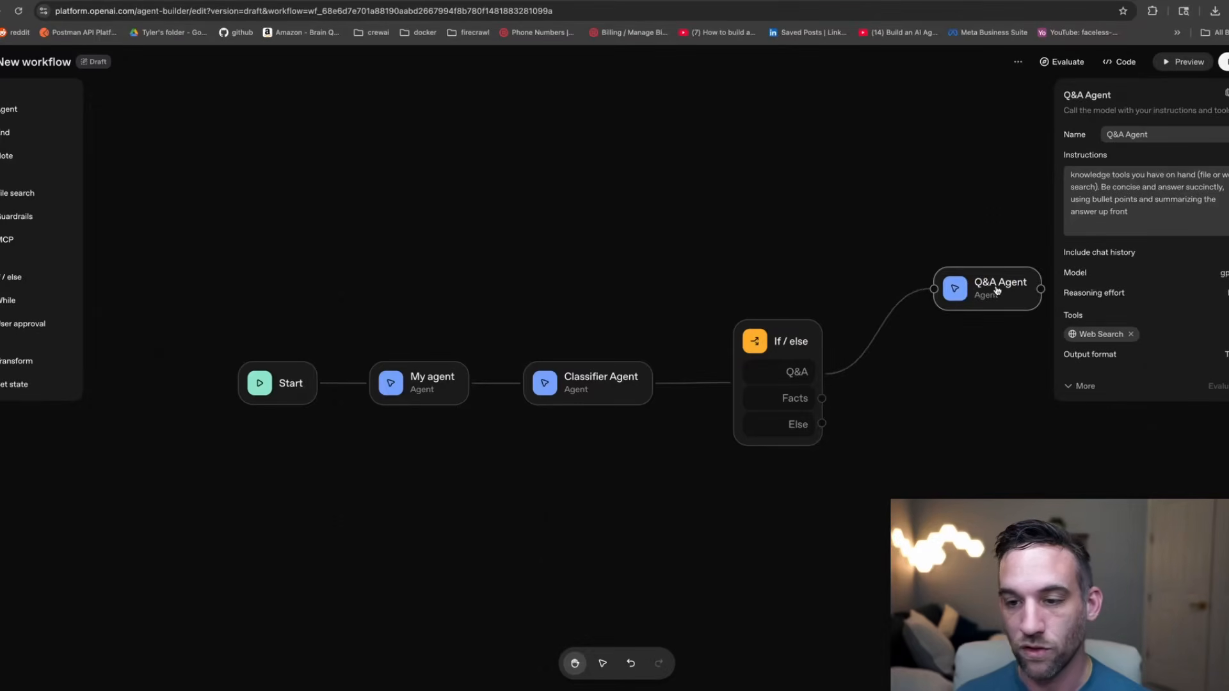
Reposition the Q&A Agent slightly and connect an agent named "Fact Agent" to the If / else node's Facts output.
{"action": "left_click_drag", "start_coordinate": [998, 290], "coordinate": [973, 286]}
{"action": "left_click_drag", "start_coordinate": [982, 417], "coordinate": [846, 412]}
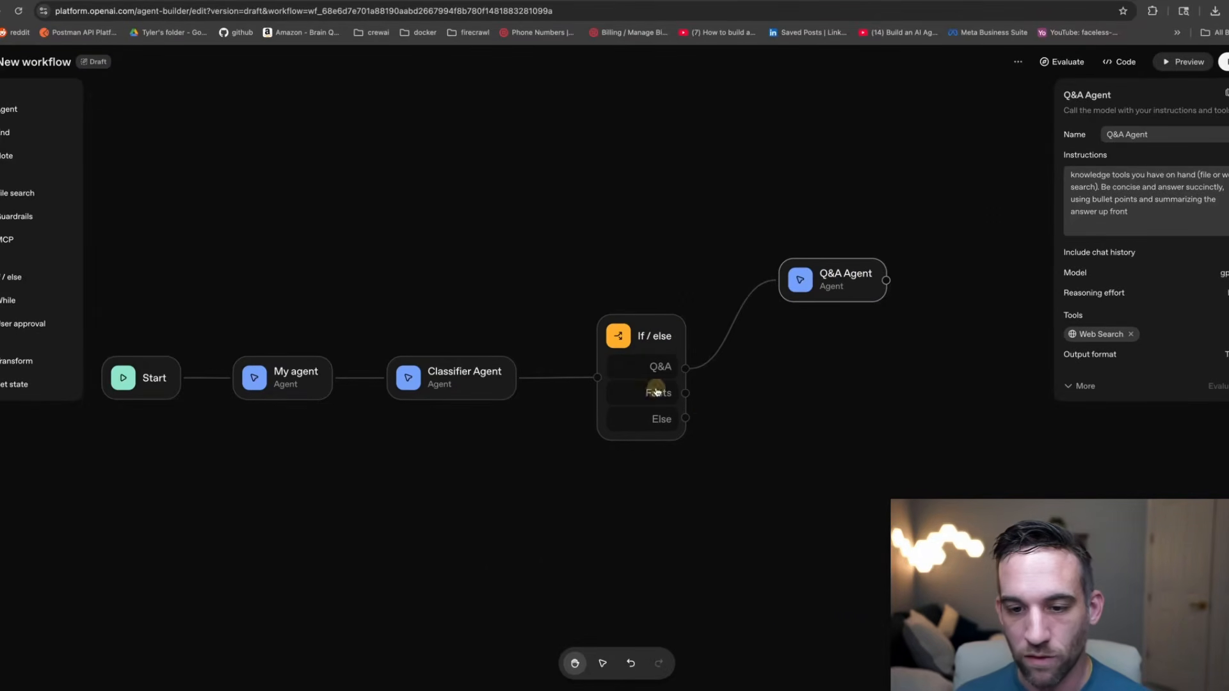
{"action": "left_click_drag", "start_coordinate": [685, 392], "coordinate": [802, 391]}
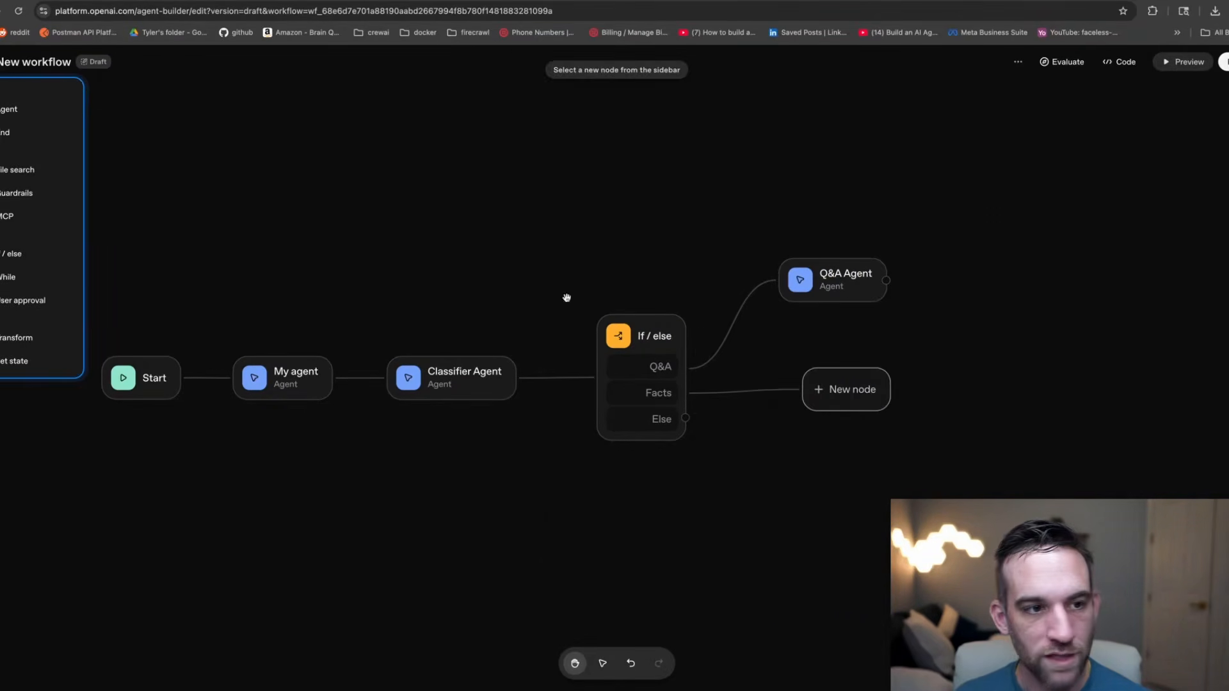
{"action": "left_click", "coordinate": [9, 109]}
{"action": "left_click", "coordinate": [1083, 131]}
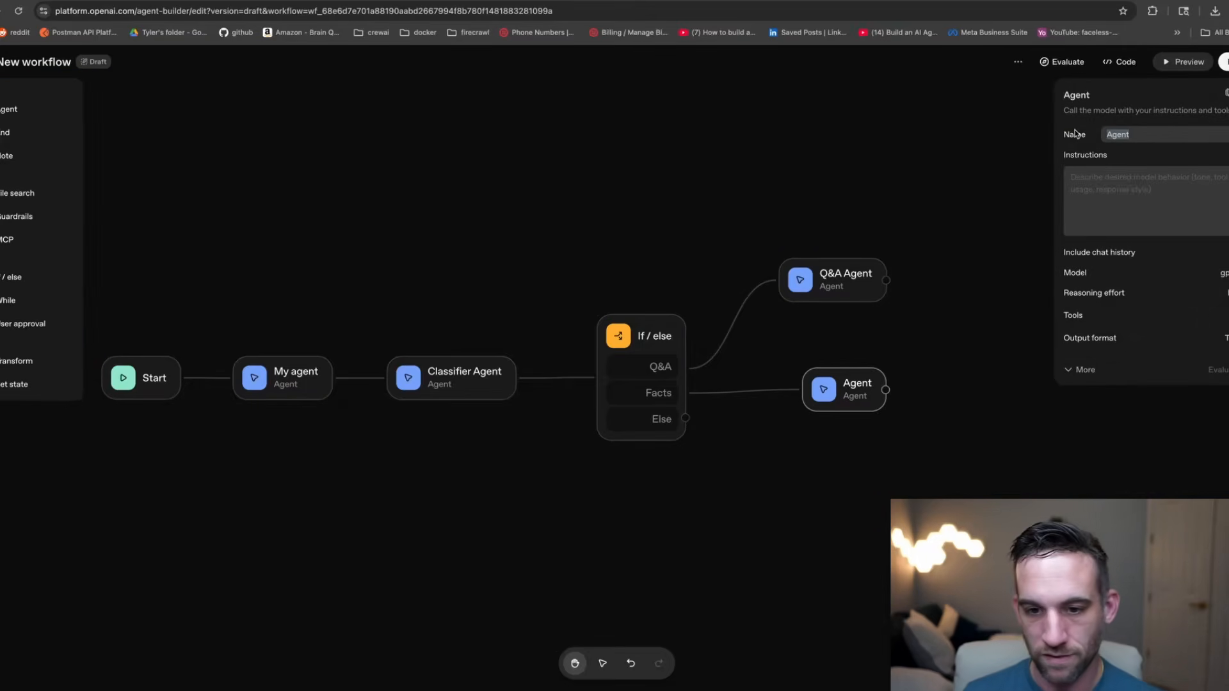
{"action": "type", "text": "Fact Agent"}
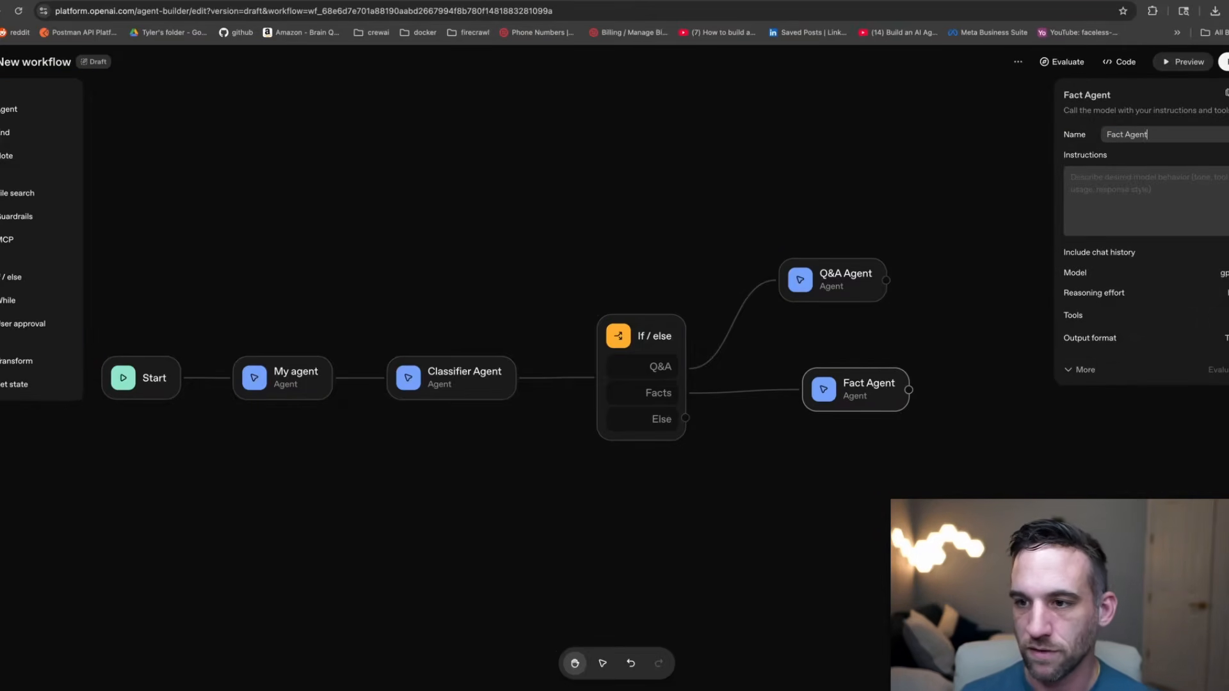
Instruct the Fact Agent to explore external information with its tools, analyze relevant data, and output a concise answer followed by bulleted supporting evidence.
{"action": "left_click", "coordinate": [1108, 186]}
{"action": "type", "text": "Explore external information using the tools you have (web search, file search, code interpreter). Analyze any relevant data, checking your work.  Make sure to output a concise answer followed by summarized bullet point of supporting evidence"}
{"action": "scroll", "coordinate": [1138, 208], "scroll_direction": "down", "scroll_amount": 2}
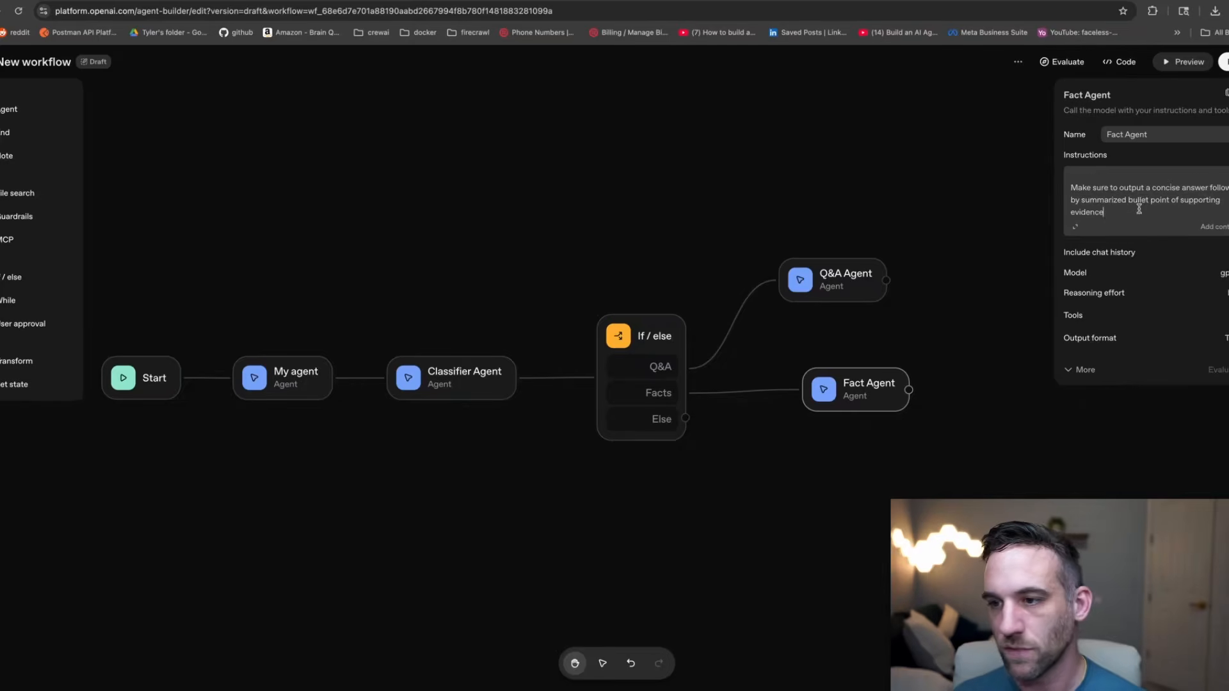
{"action": "scroll", "coordinate": [1140, 195], "scroll_direction": "up", "scroll_amount": 3}
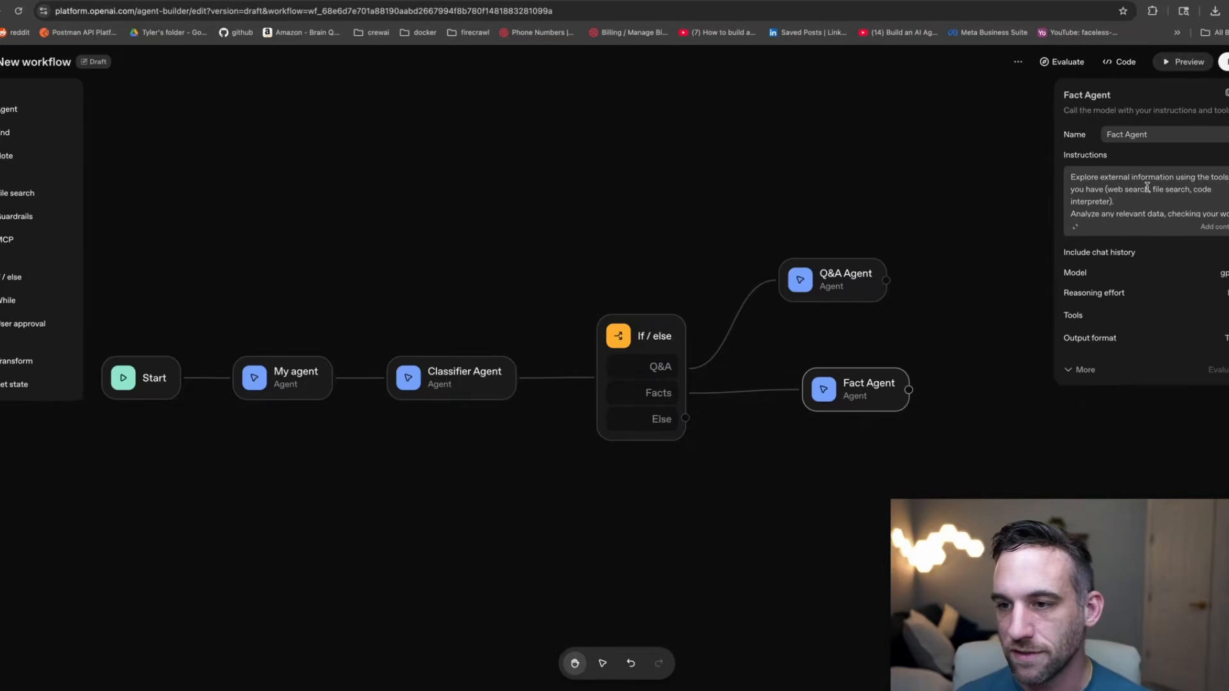
{"action": "left_click_drag", "start_coordinate": [1133, 179], "coordinate": [1195, 201]}
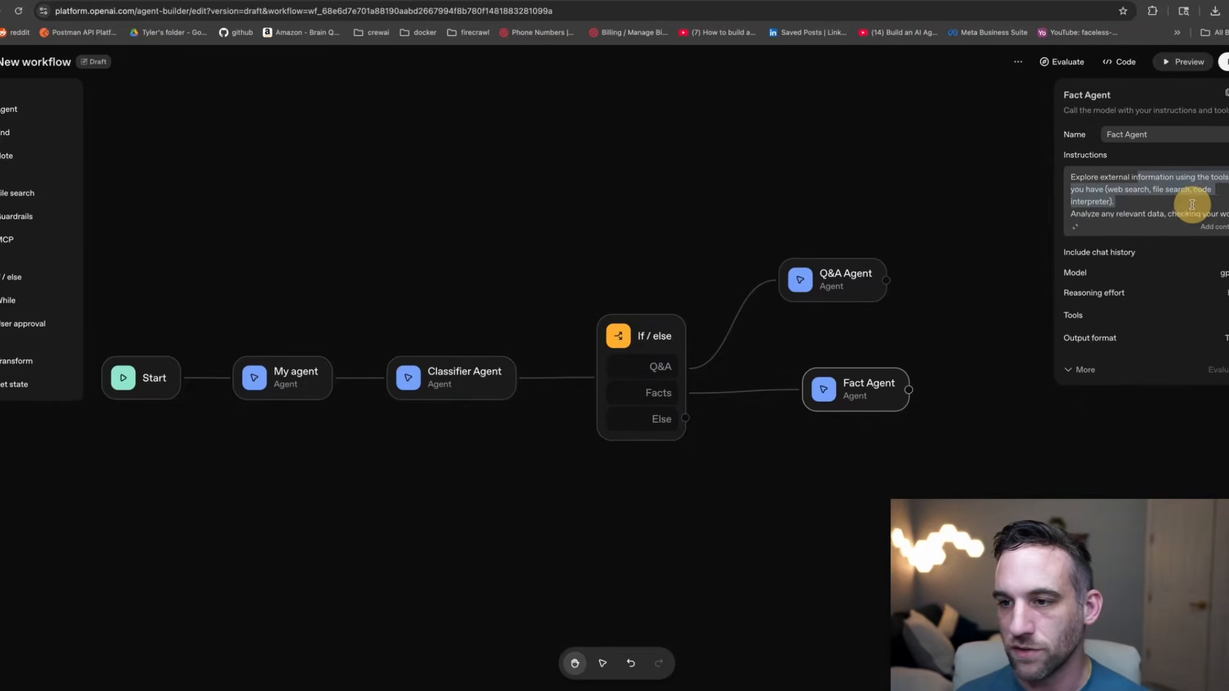
{"action": "left_click", "coordinate": [1146, 202]}
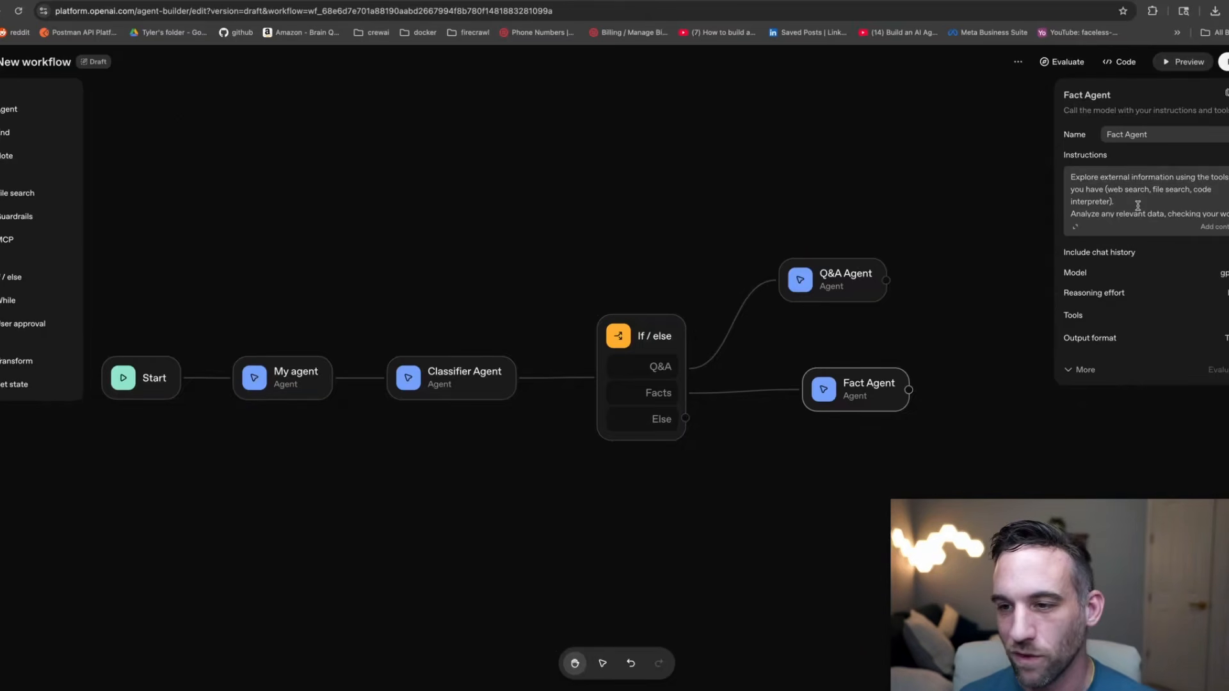
{"action": "scroll", "coordinate": [1136, 205], "scroll_direction": "down", "scroll_amount": 3}
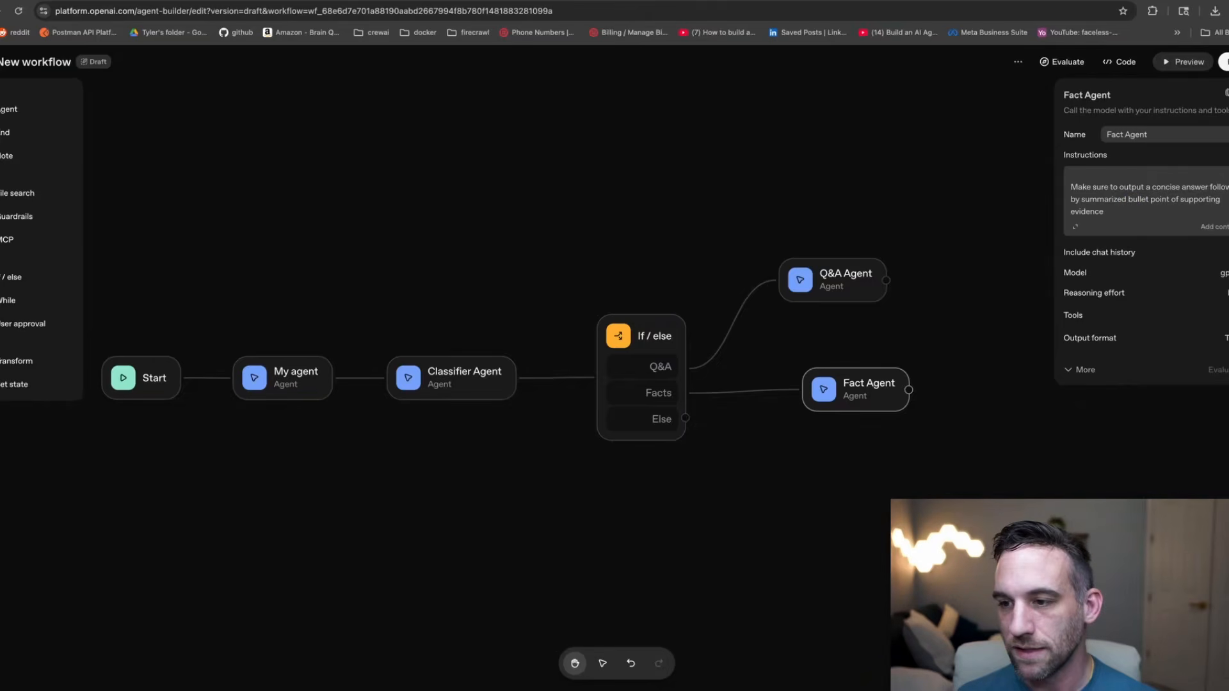
Add the Web Search tool to the Fact Agent with the user's country set to United States of America.
{"action": "left_click", "coordinate": [1227, 315]}
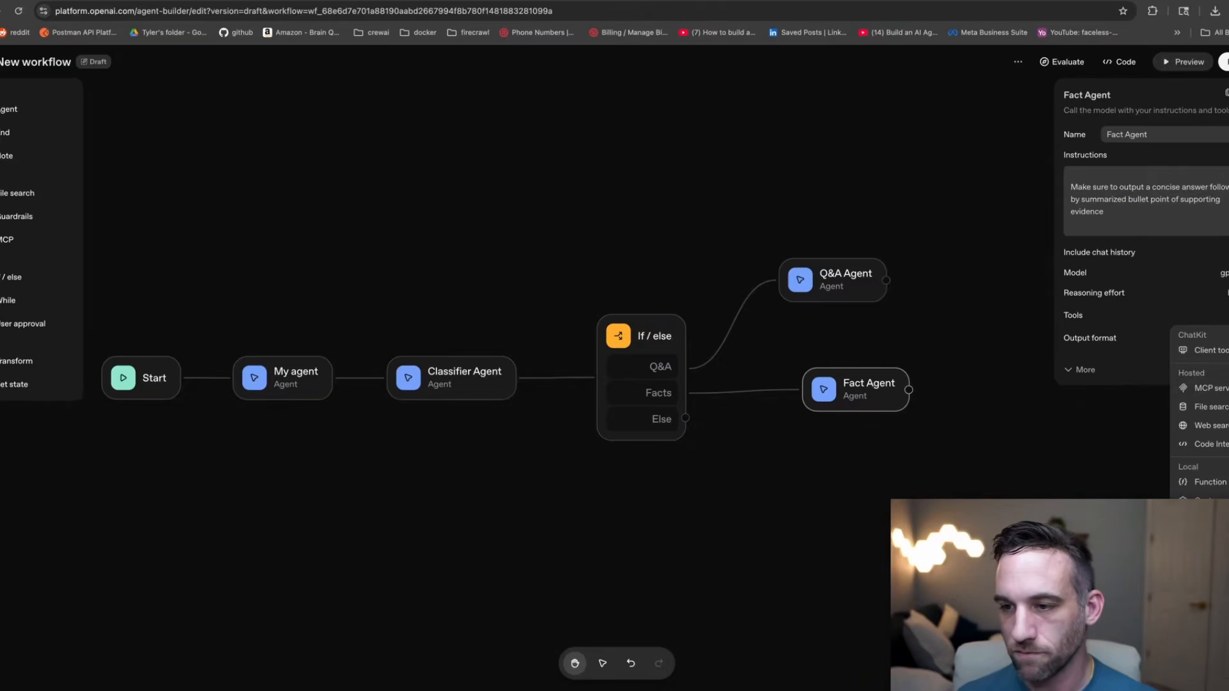
{"action": "left_click", "coordinate": [1215, 427]}
{"action": "left_click", "coordinate": [659, 386]}
{"action": "left_click", "coordinate": [661, 411]}
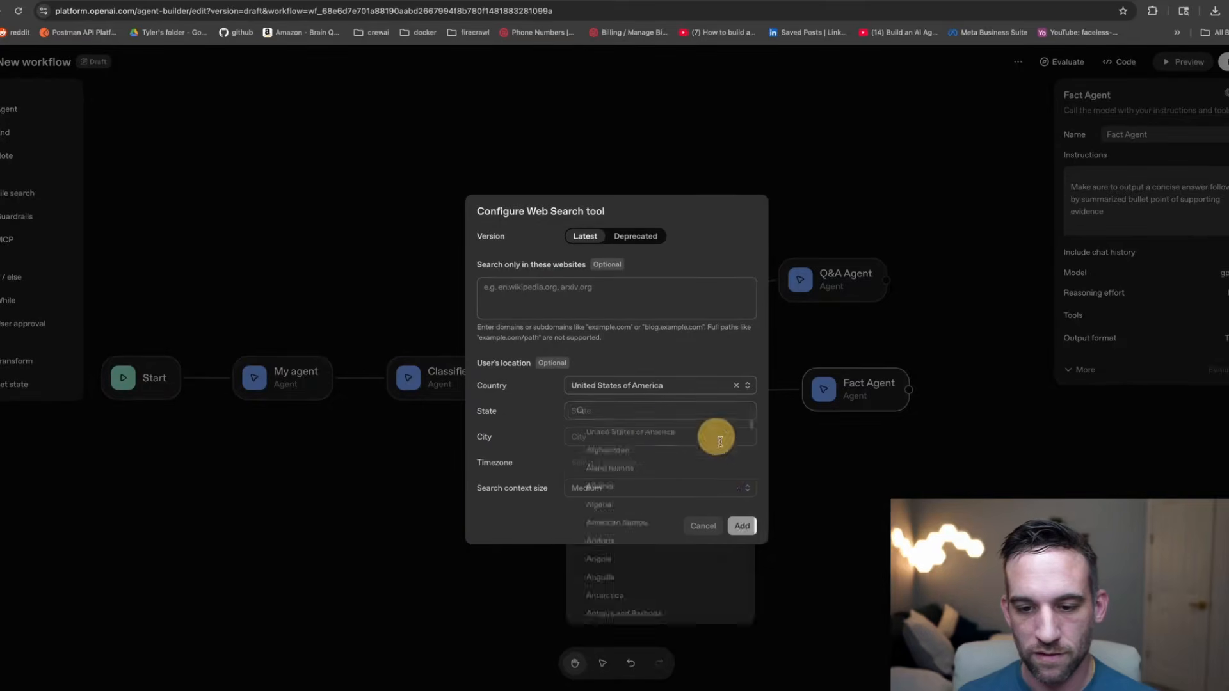
{"action": "left_click", "coordinate": [1017, 327]}
{"action": "left_click", "coordinate": [1226, 316]}
{"action": "left_click", "coordinate": [1209, 427]}
{"action": "left_click", "coordinate": [617, 401]}
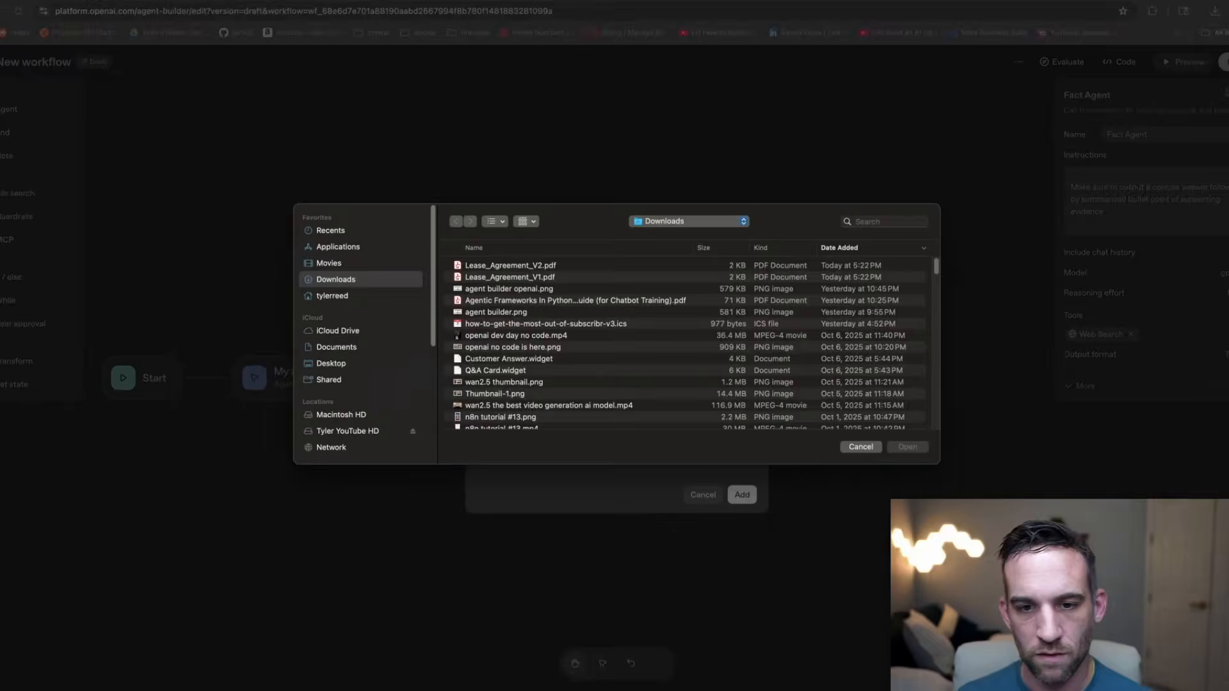
{"action": "left_click", "coordinate": [843, 447]}
{"action": "left_click", "coordinate": [703, 495]}
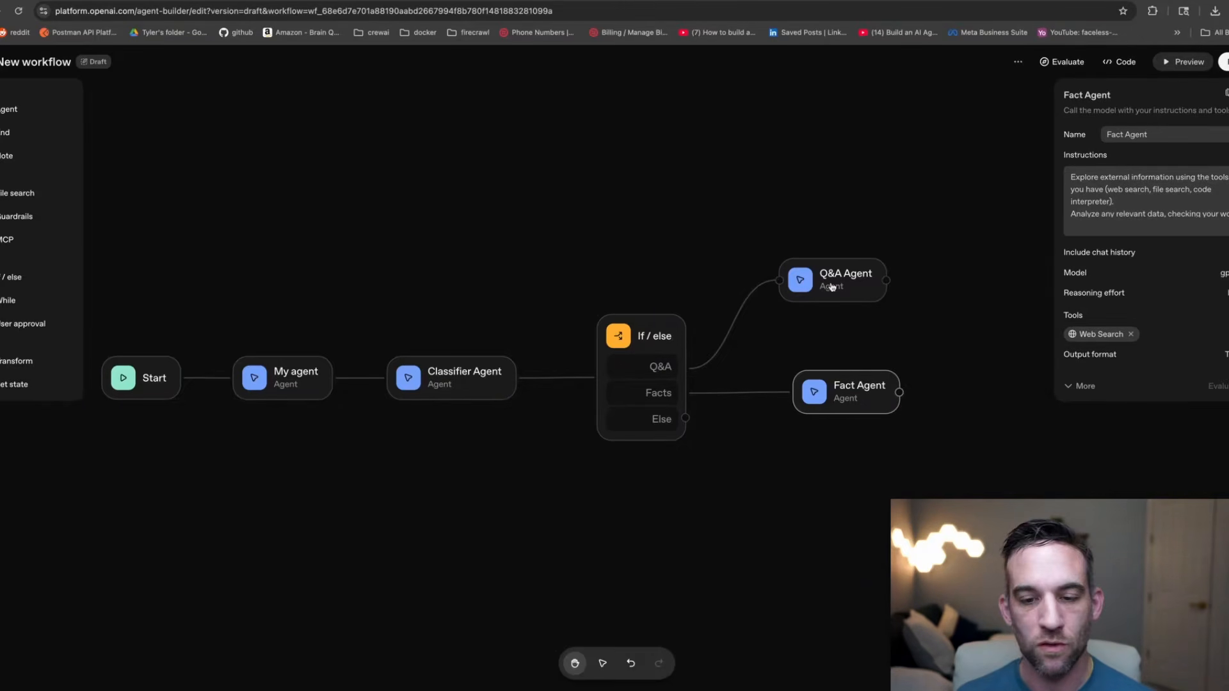
Connect a new agent to the Else output, instructing it to ask for more detail so it can answer the question or run relevant data analysis.
{"action": "left_click", "coordinate": [832, 287]}
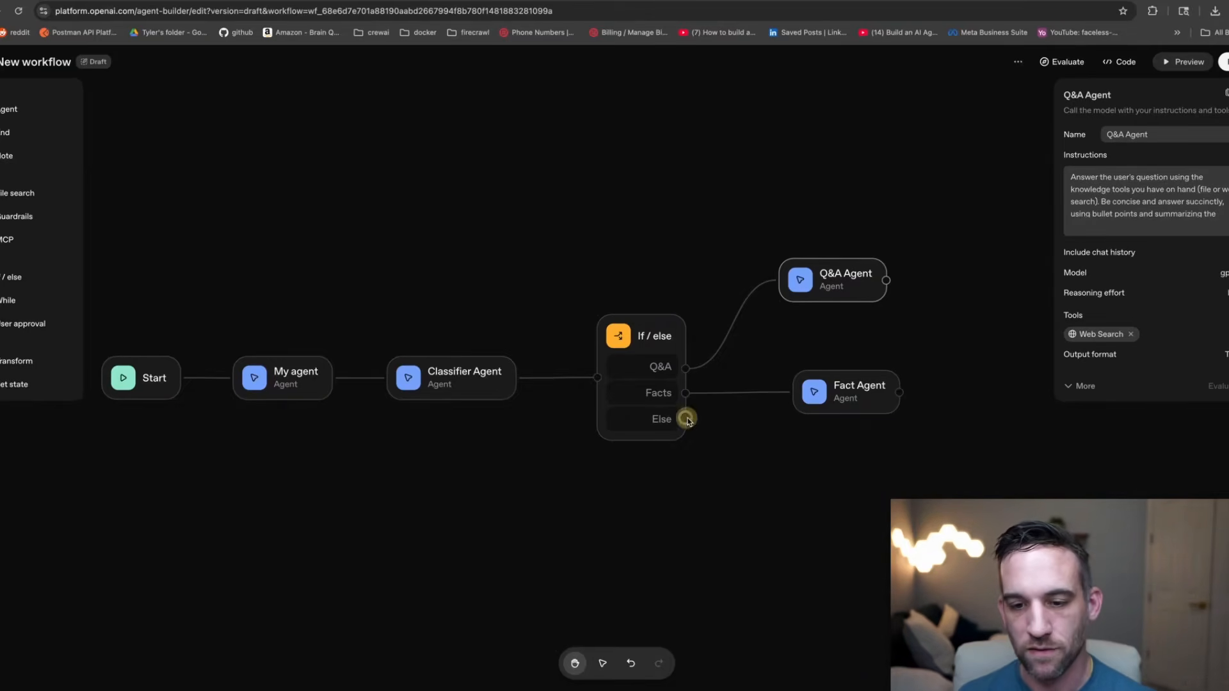
{"action": "left_click_drag", "start_coordinate": [686, 420], "coordinate": [813, 474]}
{"action": "left_click", "coordinate": [14, 108]}
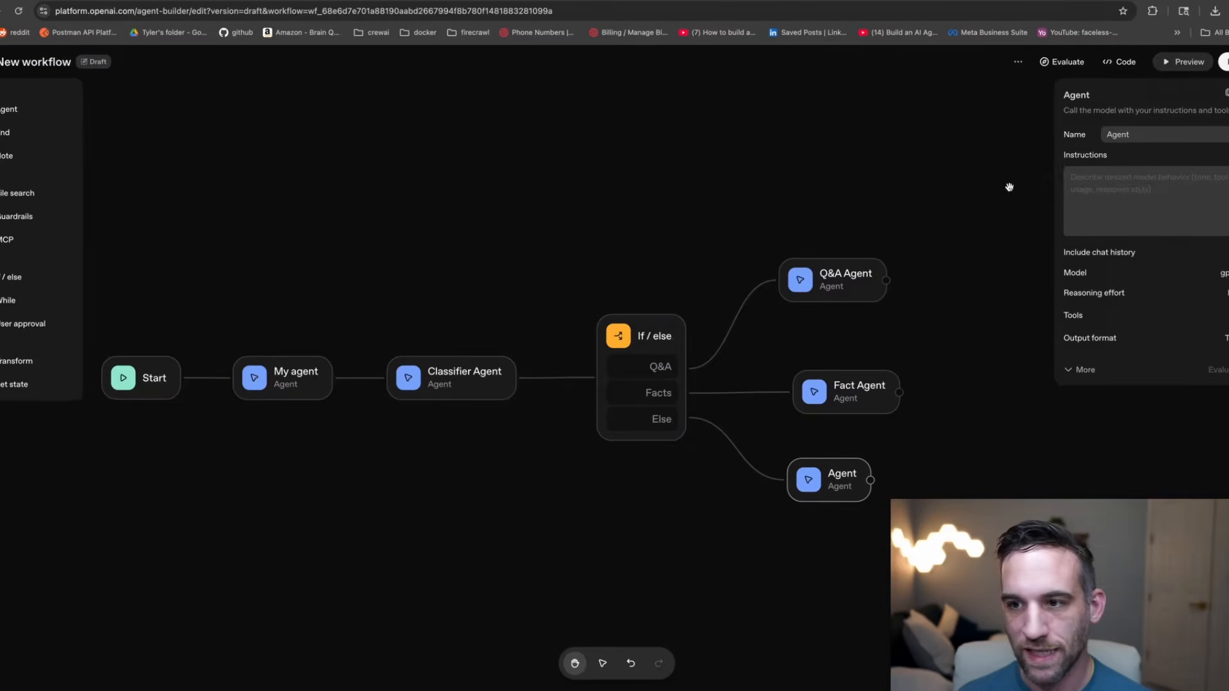
{"action": "left_click", "coordinate": [1127, 192]}
{"action": "key", "text": "ctrl+v"}
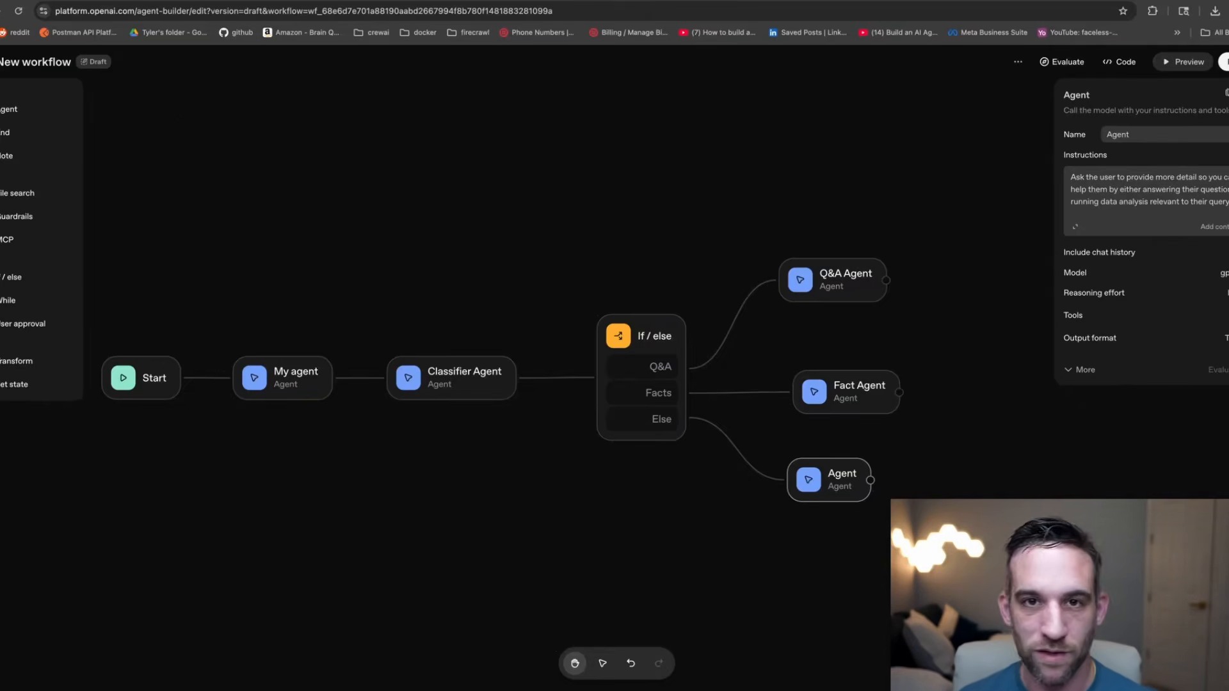
{"action": "left_click", "coordinate": [982, 178]}
{"action": "left_click_drag", "start_coordinate": [788, 189], "coordinate": [892, 183]}
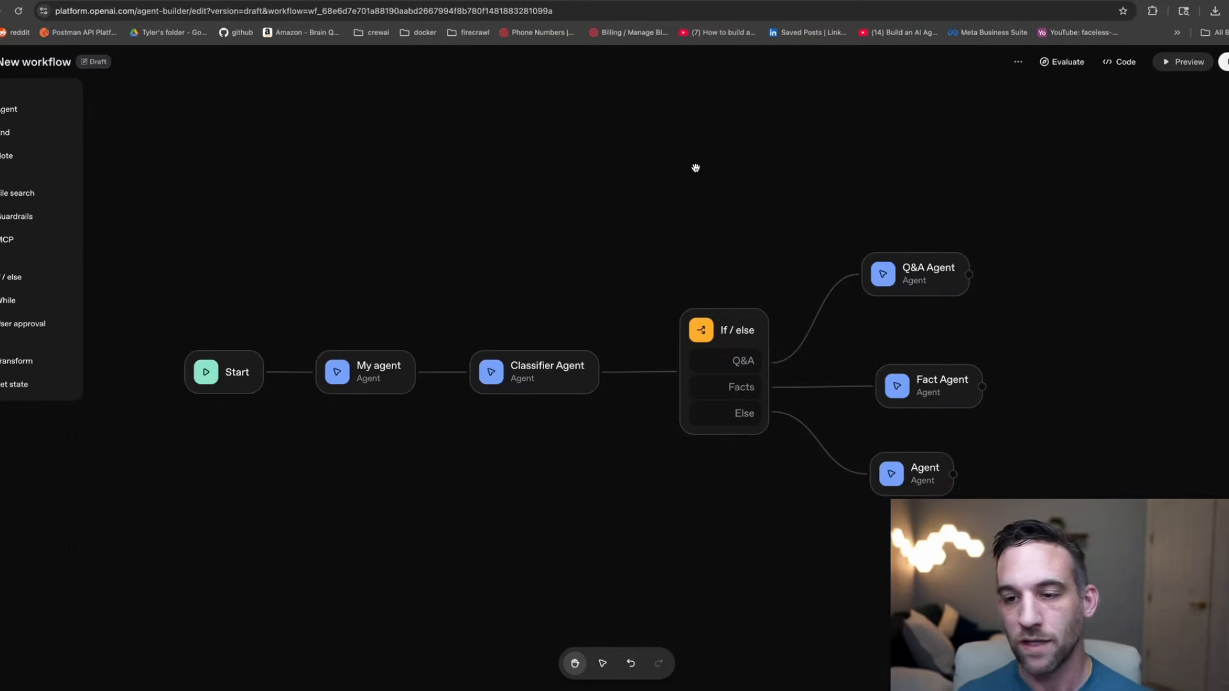
Preview the workflow with "can you tell me more about agentkit from openai" and review the rewritten question, classification and Fact Agent answer.
{"action": "left_click", "coordinate": [1178, 65]}
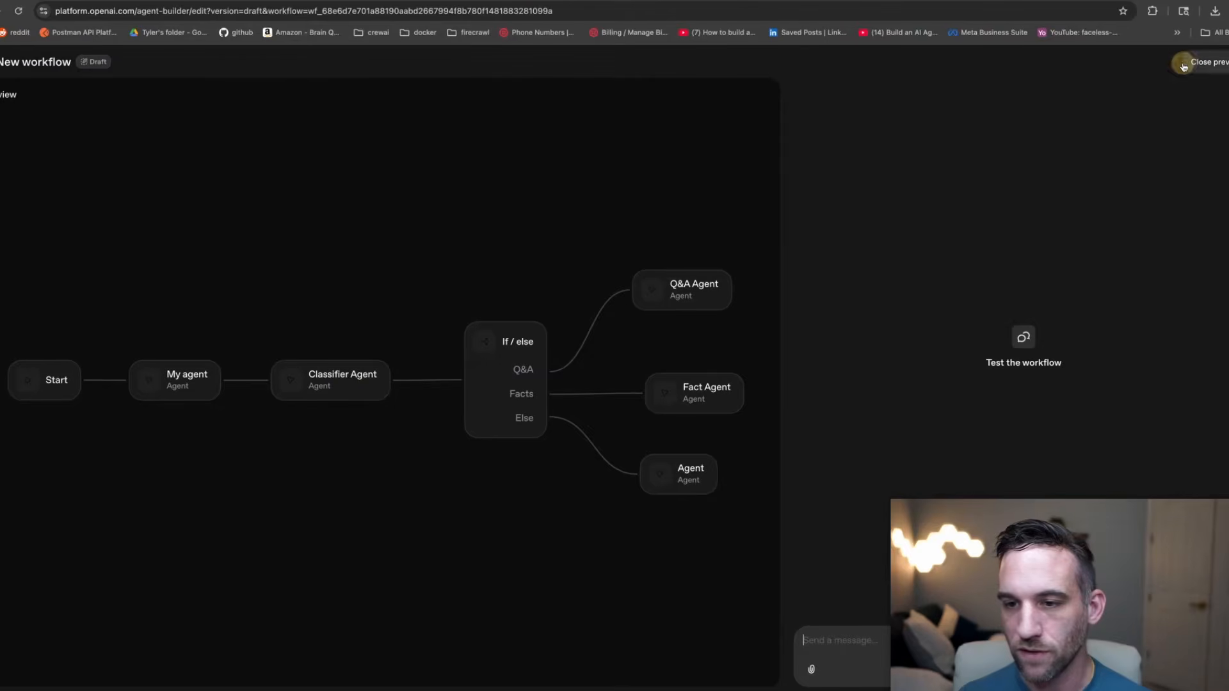
{"action": "type", "text": "can you tell me more"}
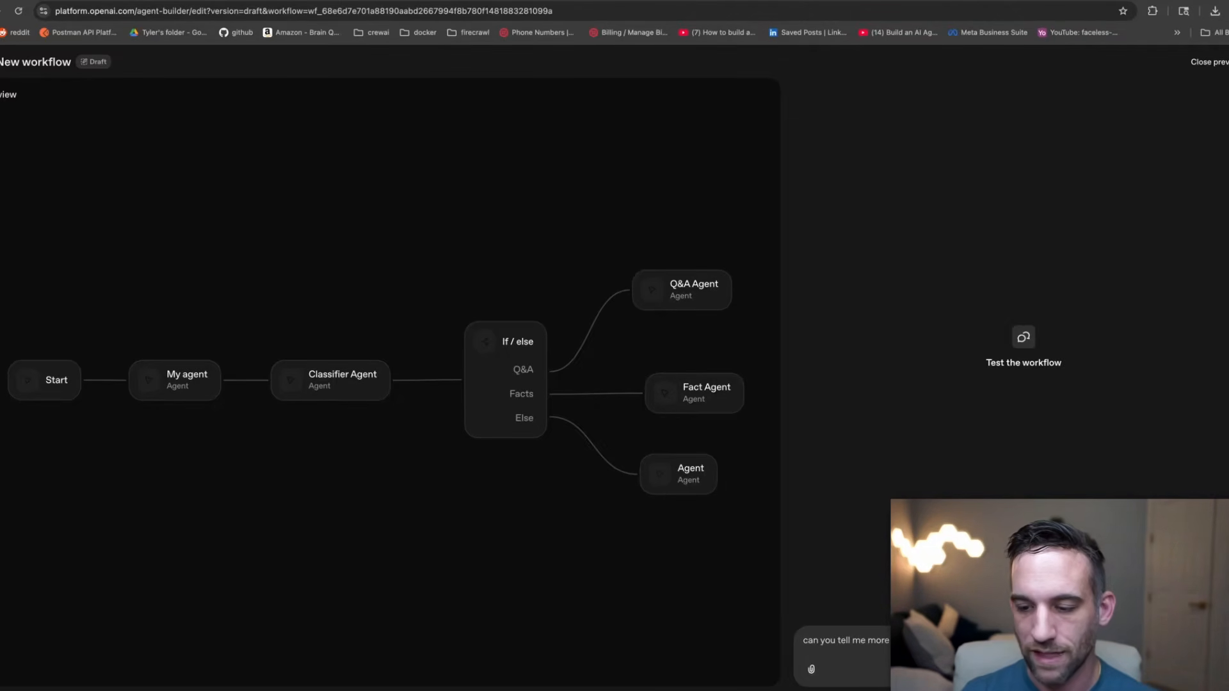
{"action": "type", "text": " about agentkit from openai"}
{"action": "key", "text": "Return"}
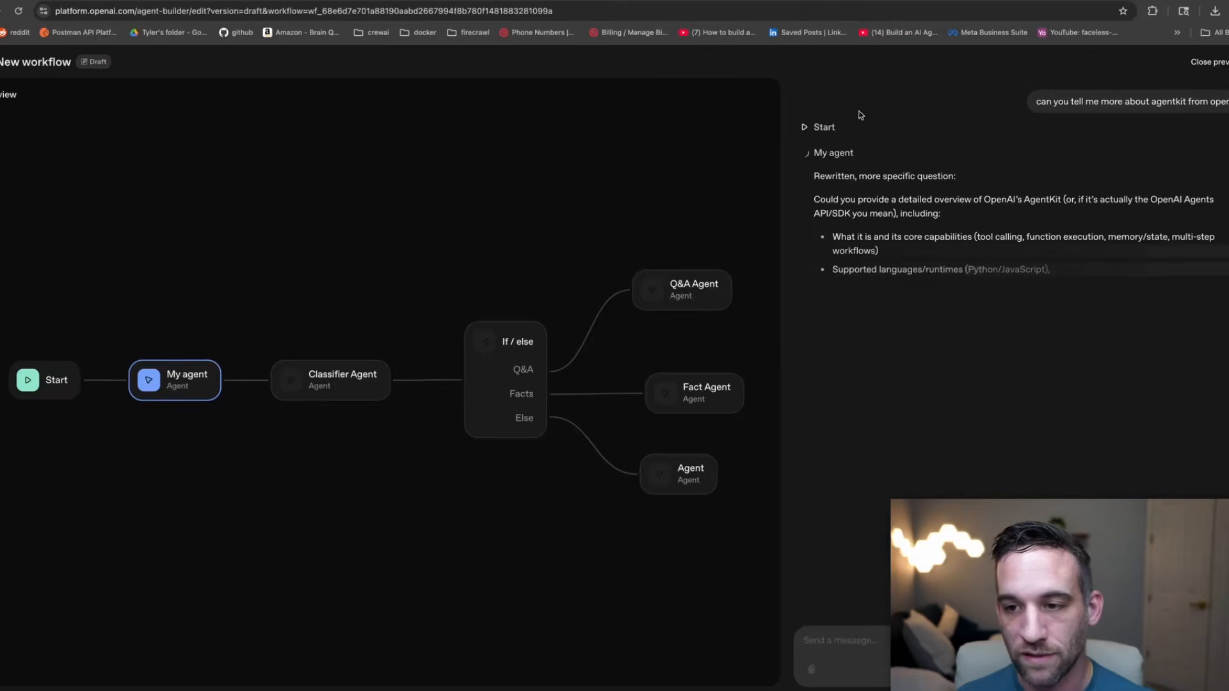
{"action": "triple_click", "coordinate": [826, 176]}
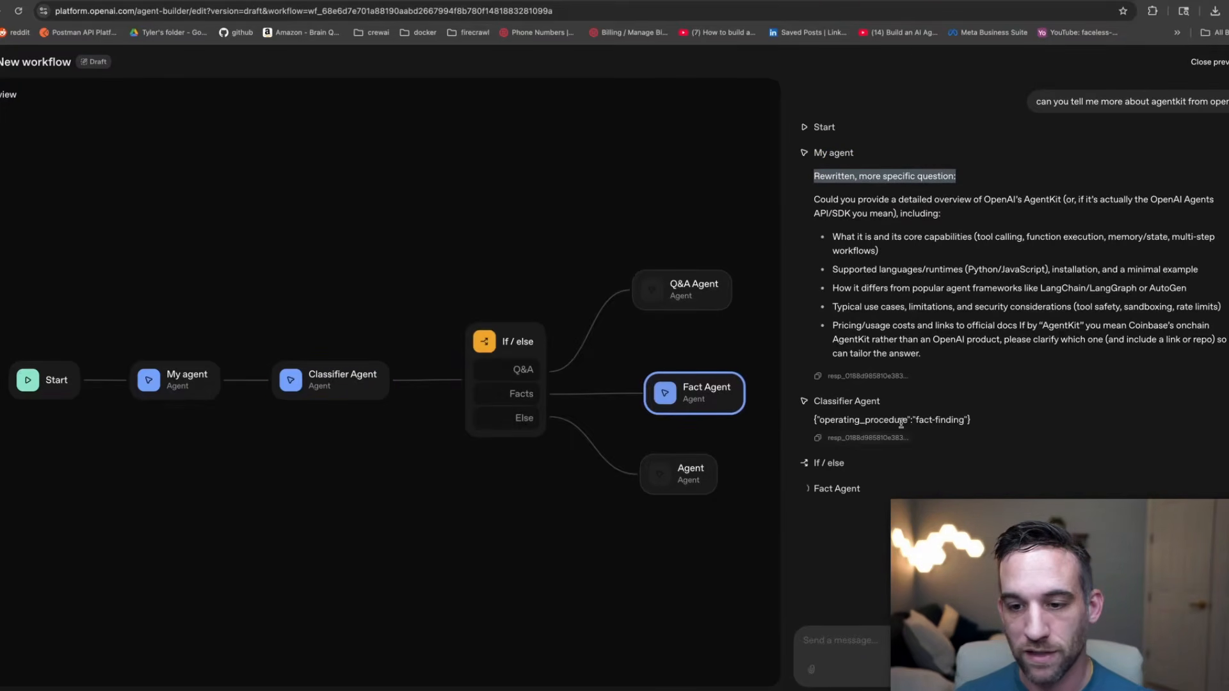
{"action": "left_click", "coordinate": [928, 417]}
{"action": "left_click_drag", "start_coordinate": [928, 417], "coordinate": [958, 420]}
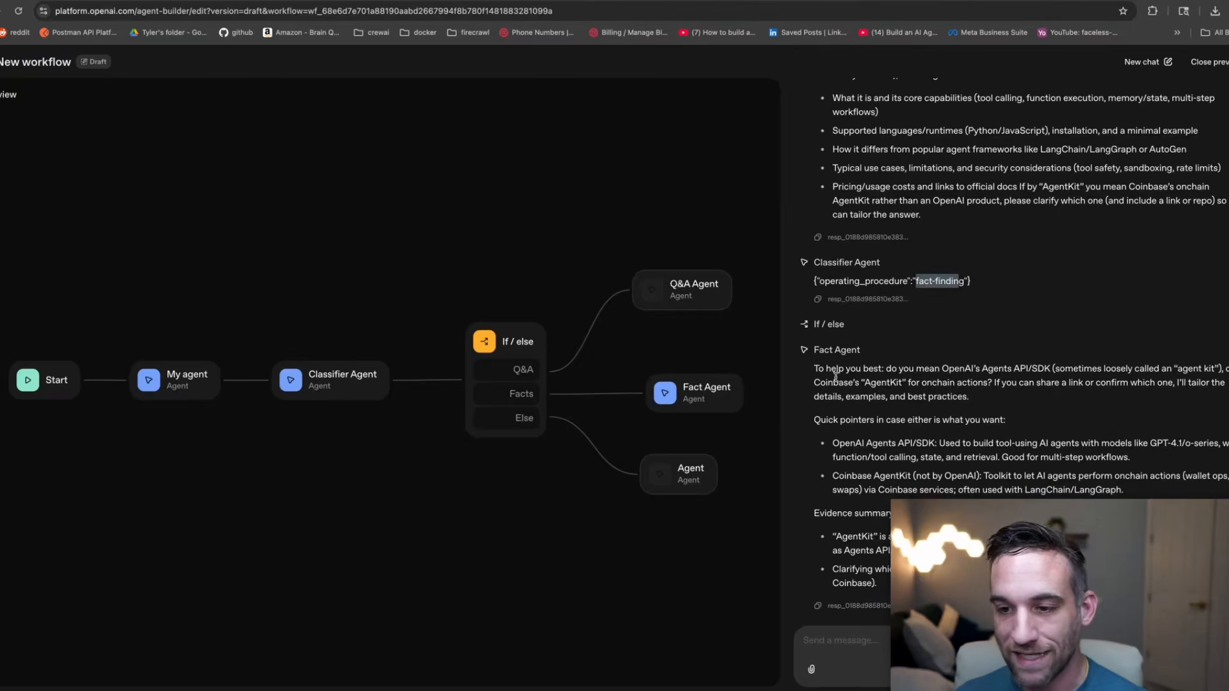
{"action": "left_click_drag", "start_coordinate": [885, 370], "coordinate": [1047, 370]}
{"action": "left_click_drag", "start_coordinate": [1178, 369], "coordinate": [1212, 370]}
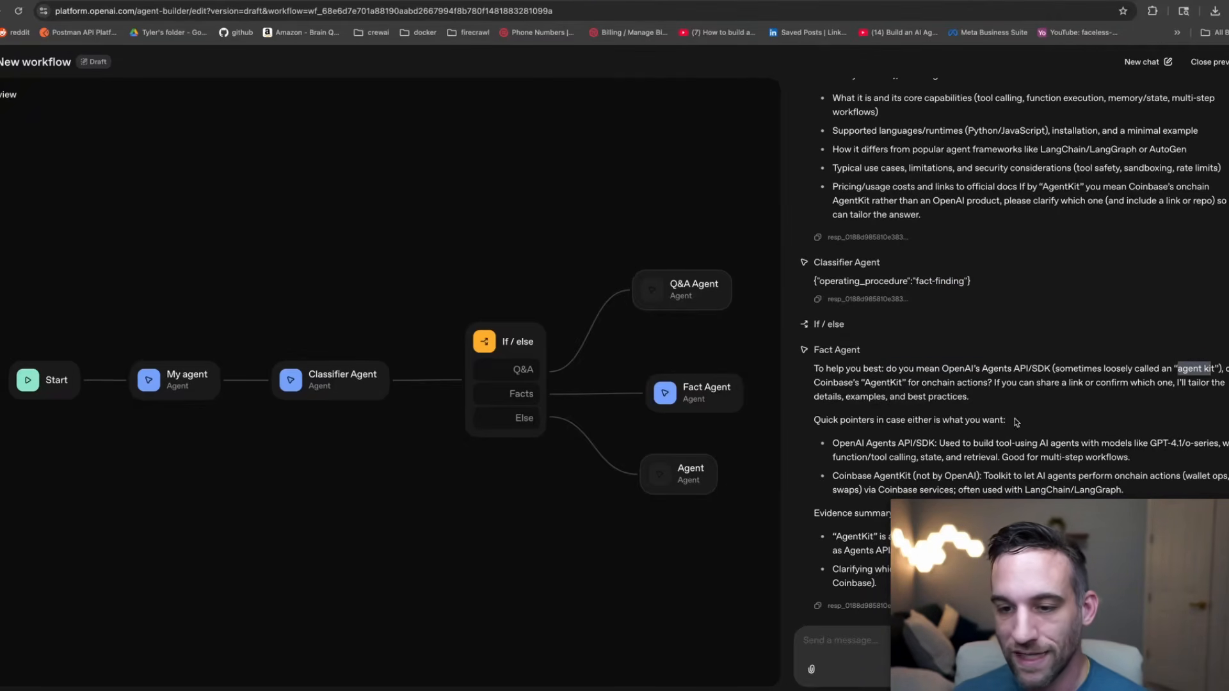
{"action": "left_click", "coordinate": [943, 477]}
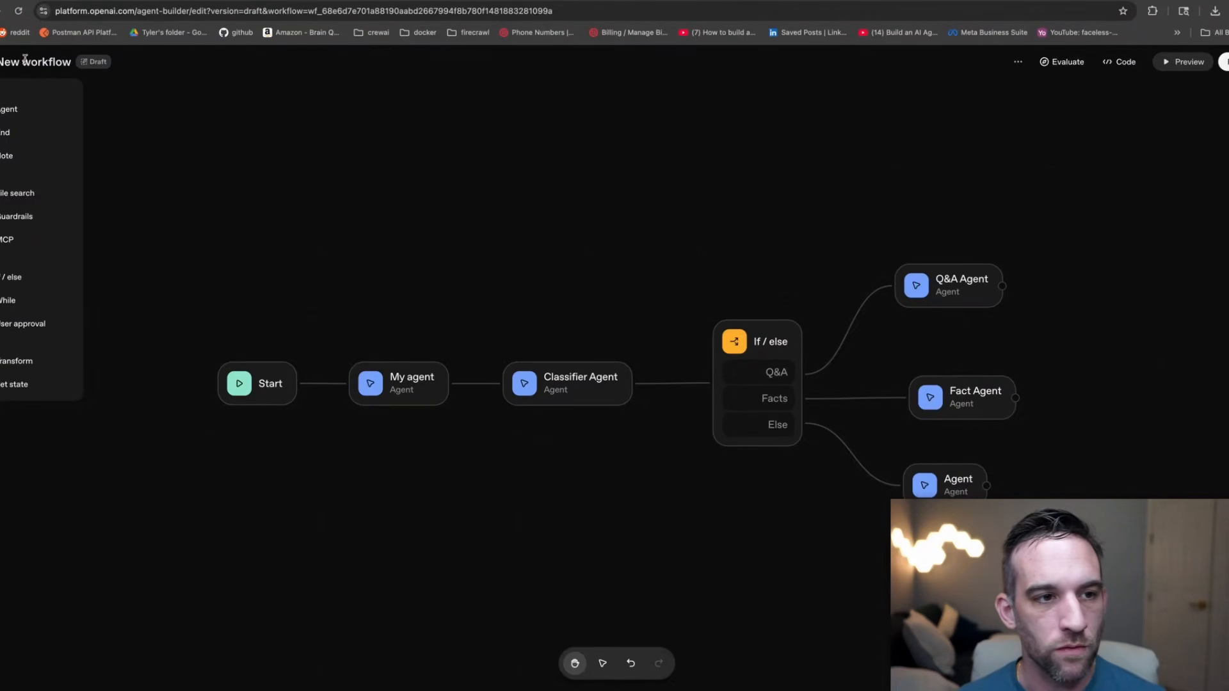
Publish the workflow under the name "Q&A Workflow".
{"action": "double_click", "coordinate": [32, 60]}
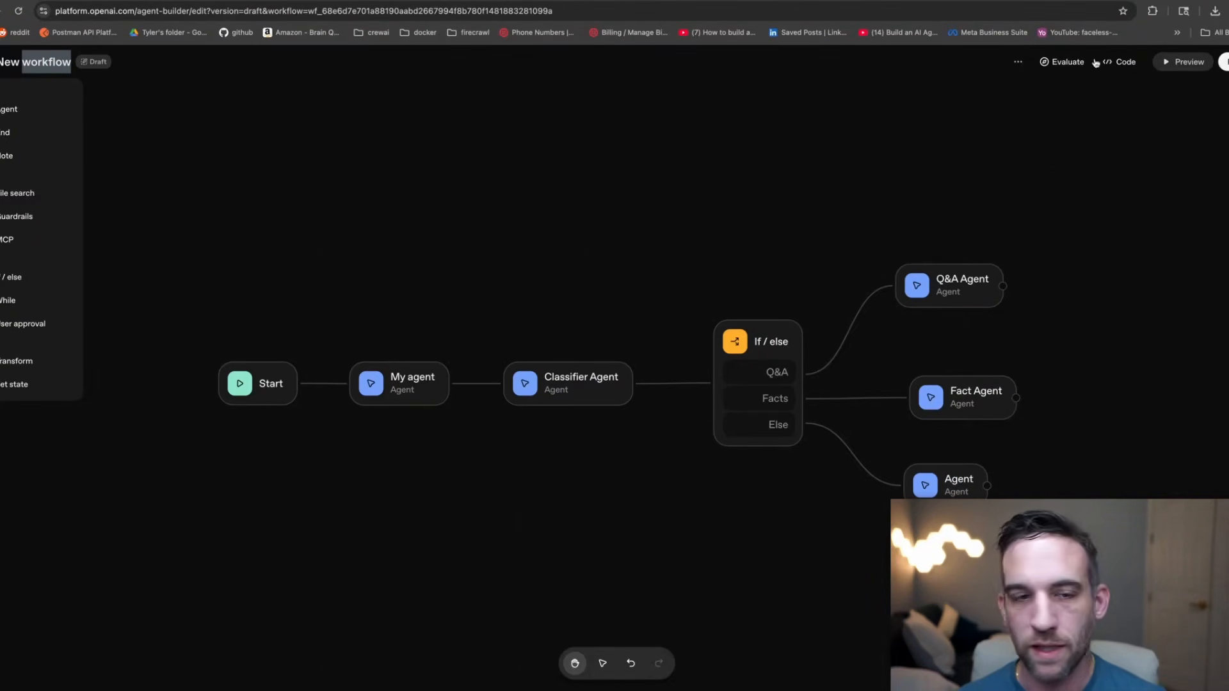
{"action": "left_click", "coordinate": [91, 61]}
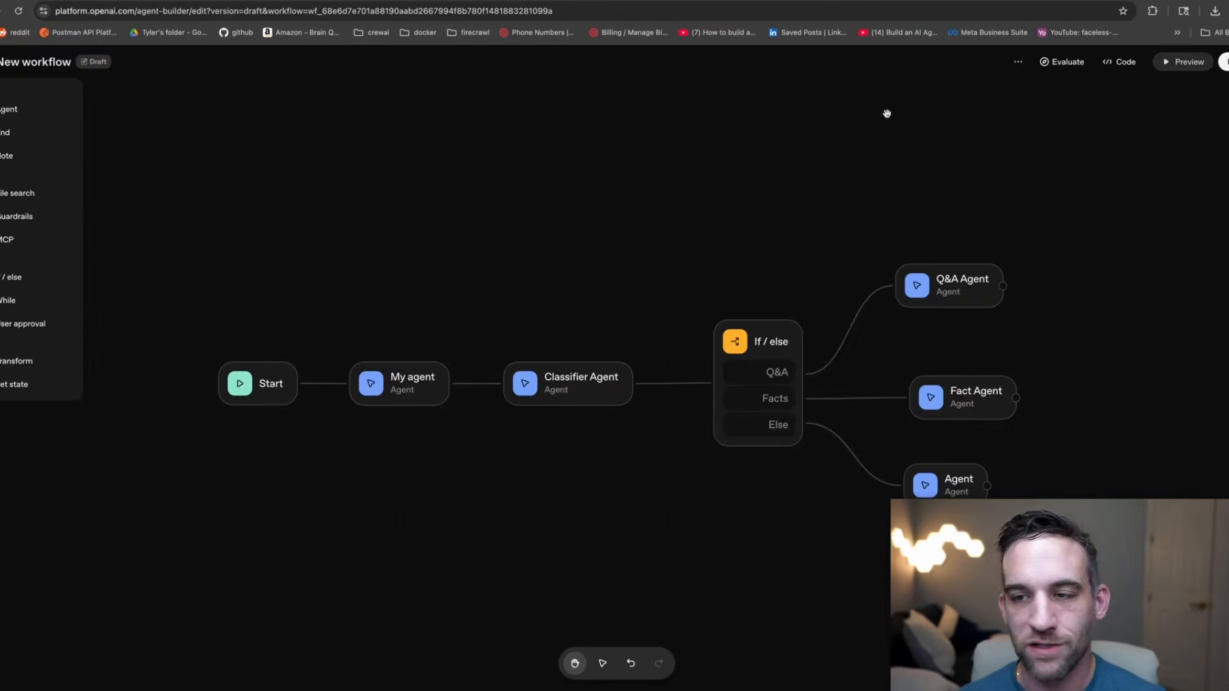
{"action": "left_click", "coordinate": [1224, 64]}
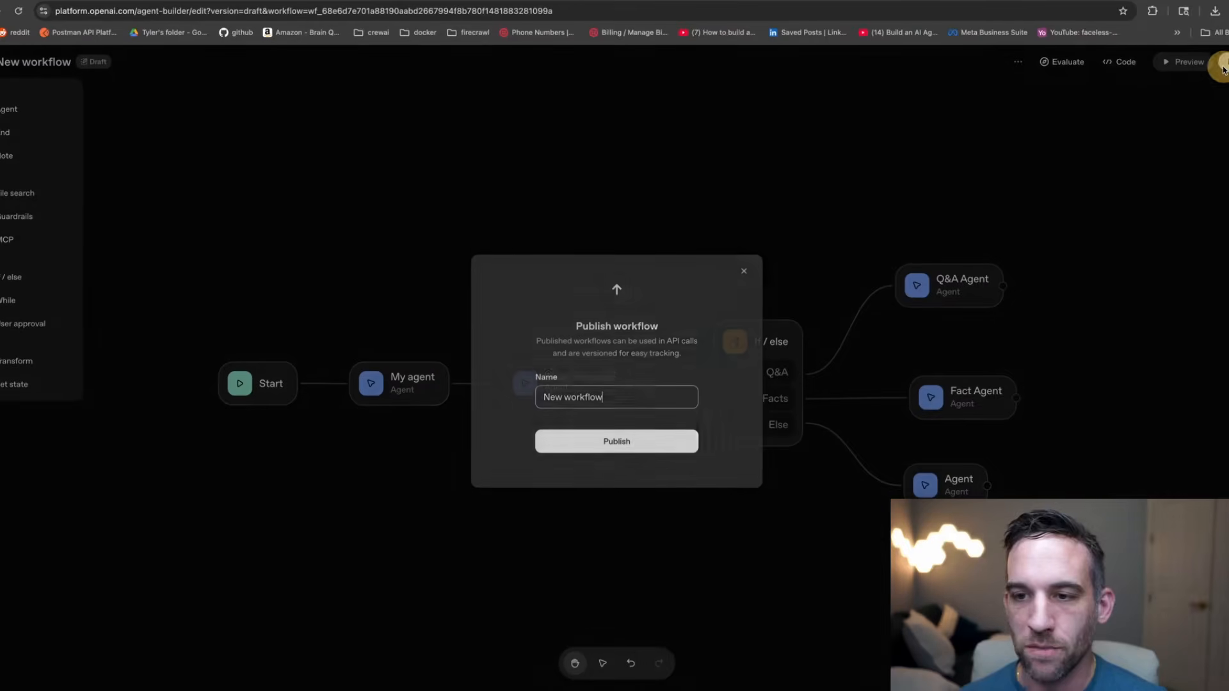
{"action": "left_click_drag", "start_coordinate": [605, 396], "coordinate": [509, 382]}
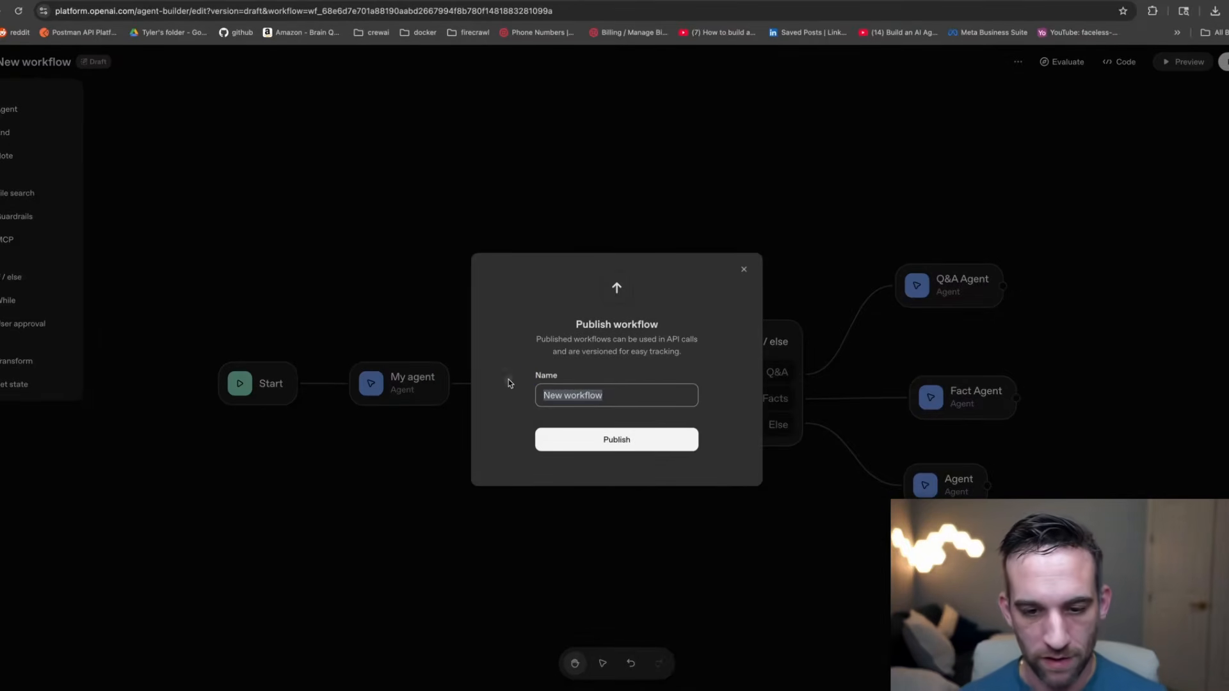
{"action": "type", "text": "Q&A"}
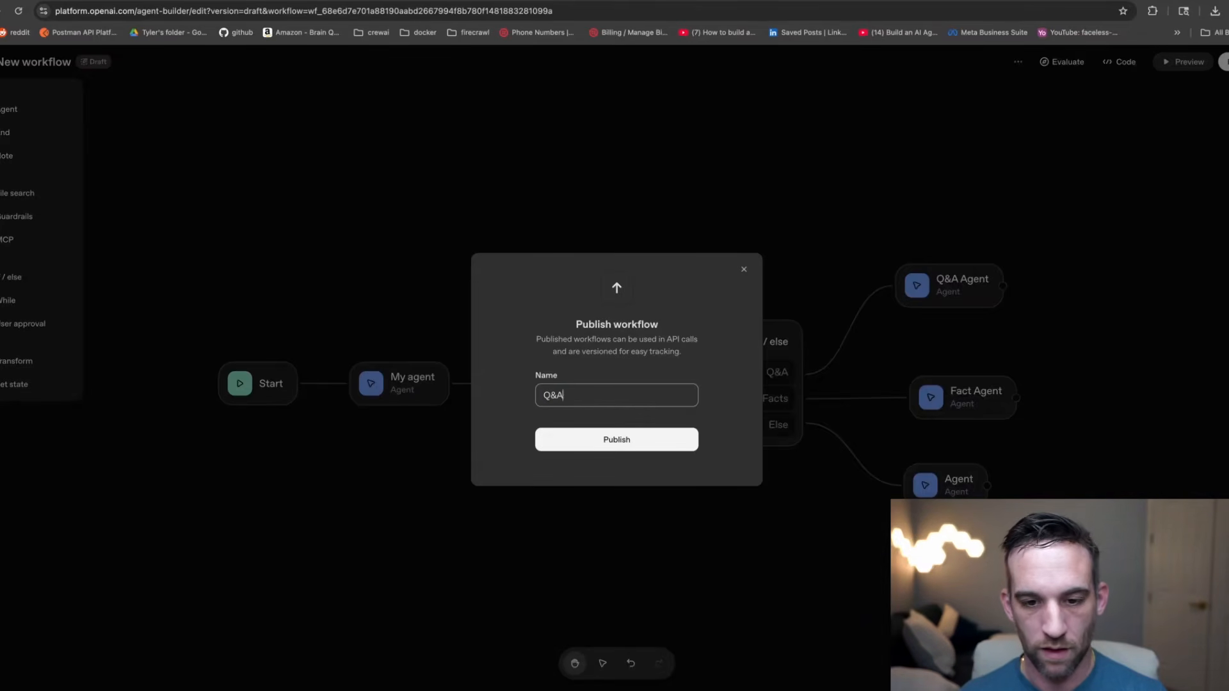
{"action": "type", "text": " Workflow"}
{"action": "key", "text": "Return"}
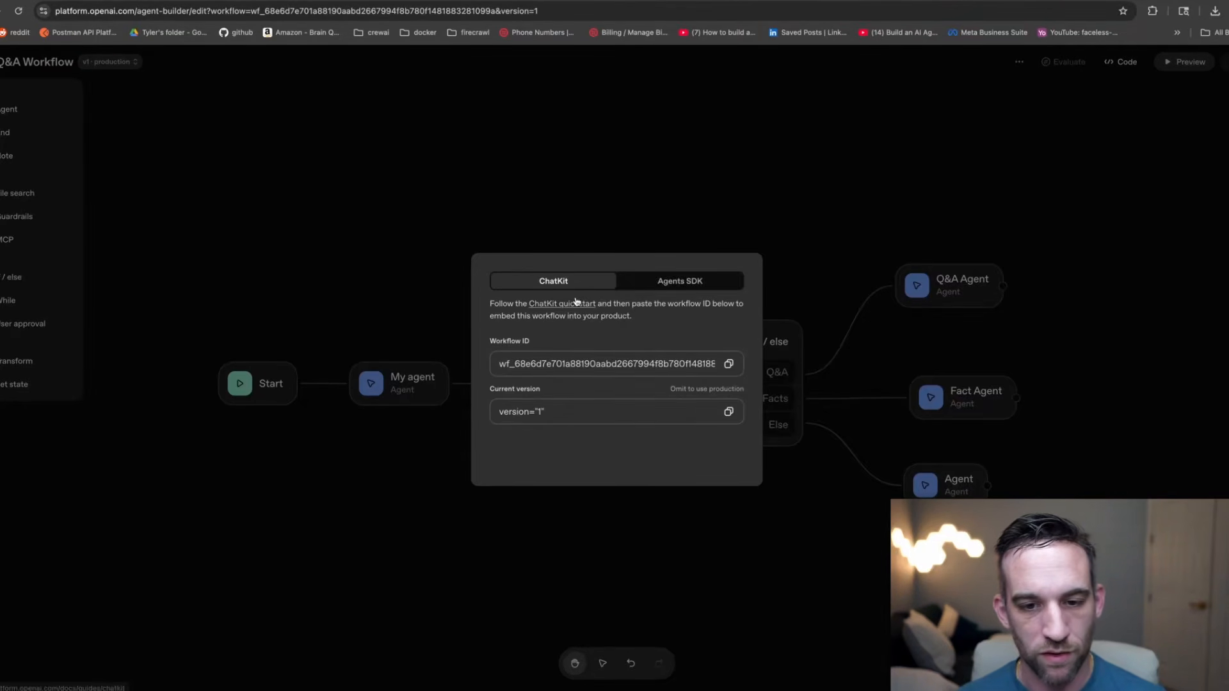
Examine the ChatKit workflow ID and the generated Agents SDK code in TypeScript and Python, and close the integration dialog.
{"action": "left_click_drag", "start_coordinate": [504, 363], "coordinate": [715, 368]}
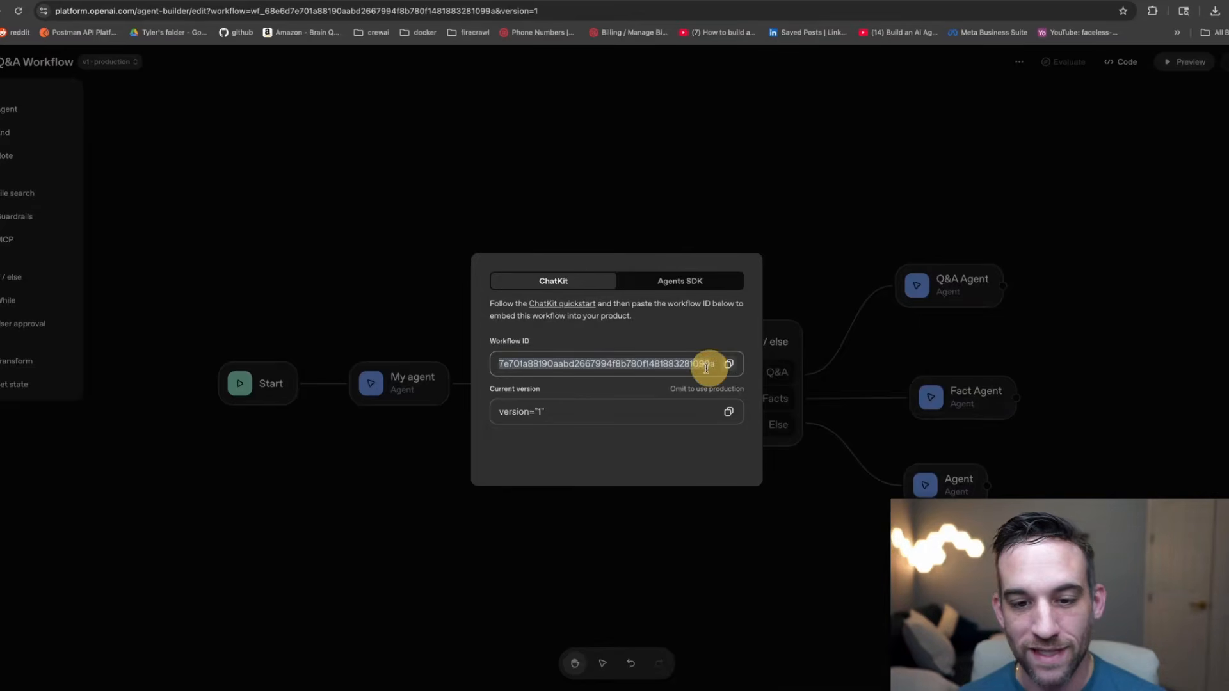
{"action": "left_click", "coordinate": [653, 278]}
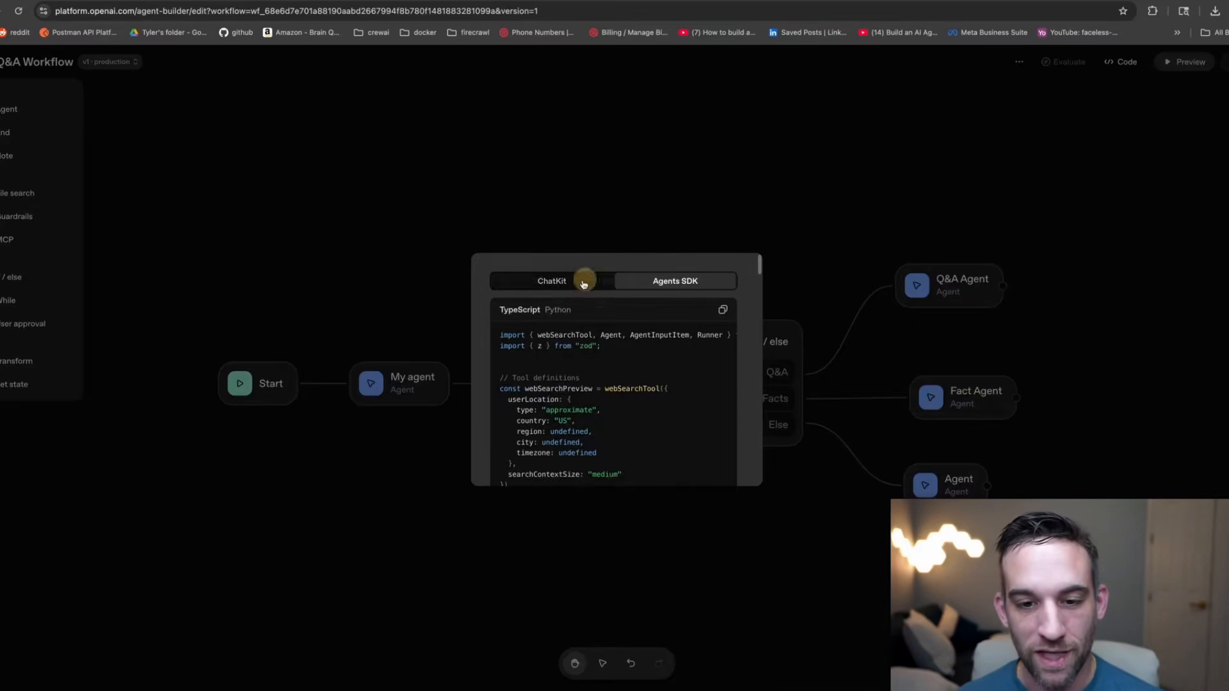
{"action": "scroll", "coordinate": [699, 355], "scroll_direction": "down", "scroll_amount": 5}
{"action": "scroll", "coordinate": [699, 355], "scroll_direction": "down", "scroll_amount": 3}
{"action": "scroll", "coordinate": [698, 355], "scroll_direction": "up", "scroll_amount": 10}
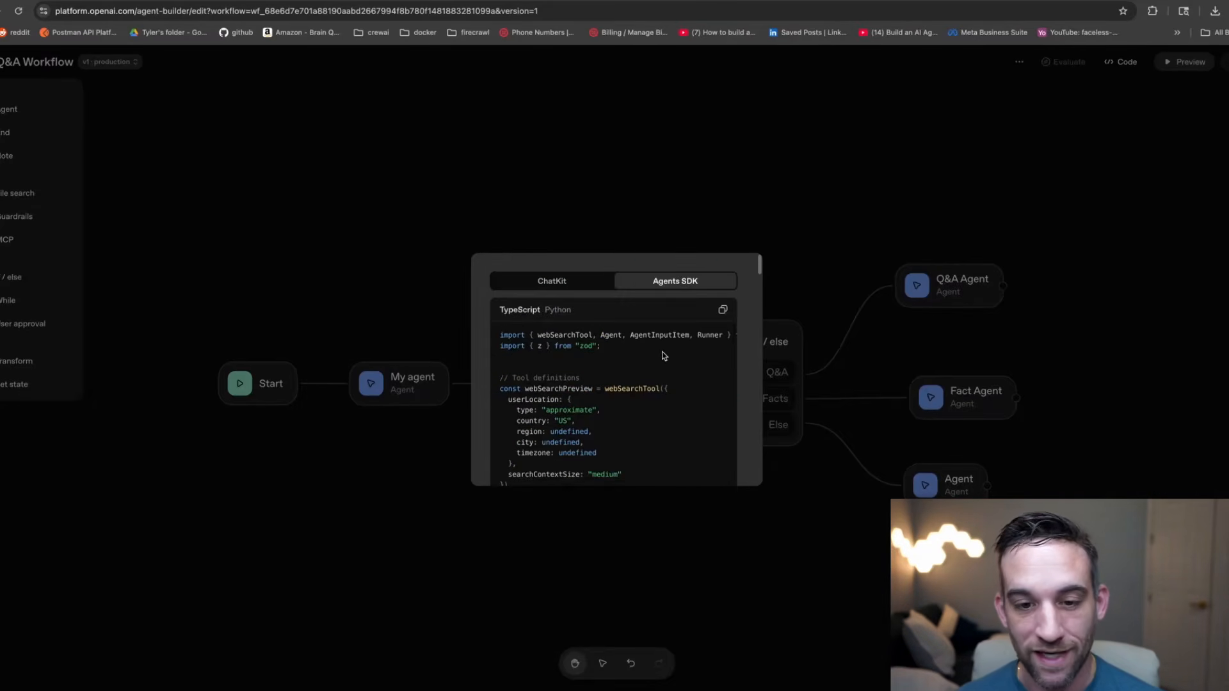
{"action": "left_click", "coordinate": [558, 310]}
{"action": "left_click", "coordinate": [520, 309]}
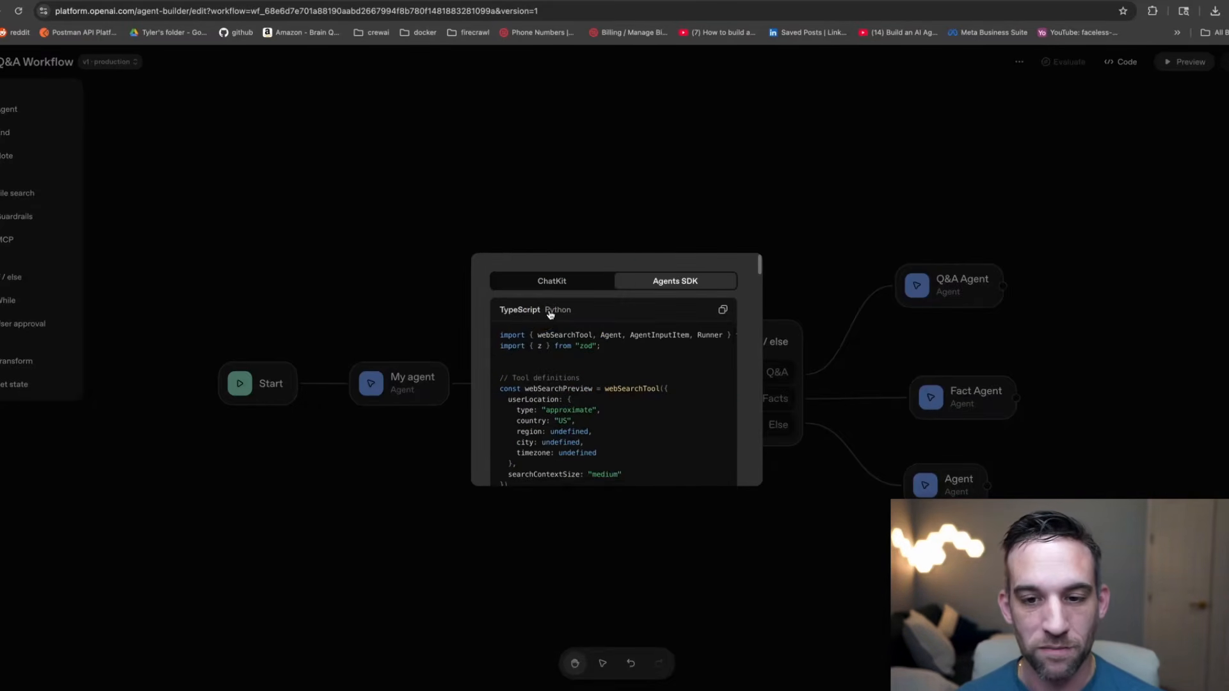
{"action": "left_click", "coordinate": [556, 309]}
{"action": "scroll", "coordinate": [620, 373], "scroll_direction": "down", "scroll_amount": 15}
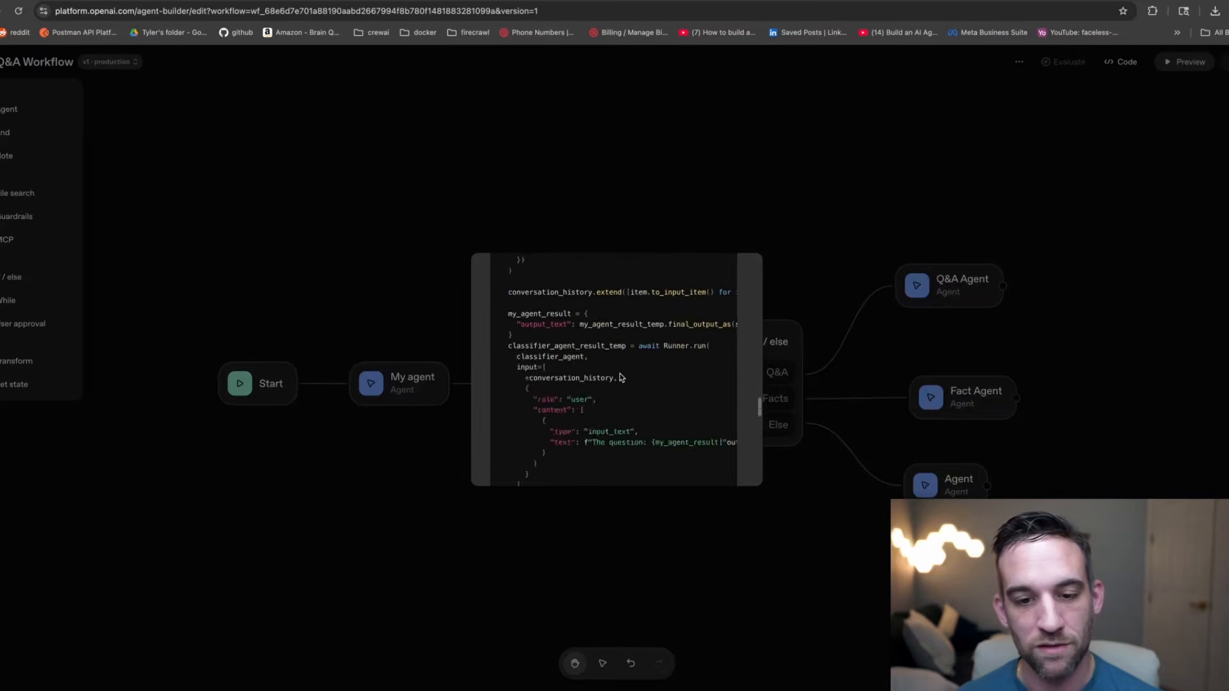
{"action": "scroll", "coordinate": [619, 374], "scroll_direction": "down", "scroll_amount": 2}
{"action": "scroll", "coordinate": [617, 375], "scroll_direction": "up", "scroll_amount": 10}
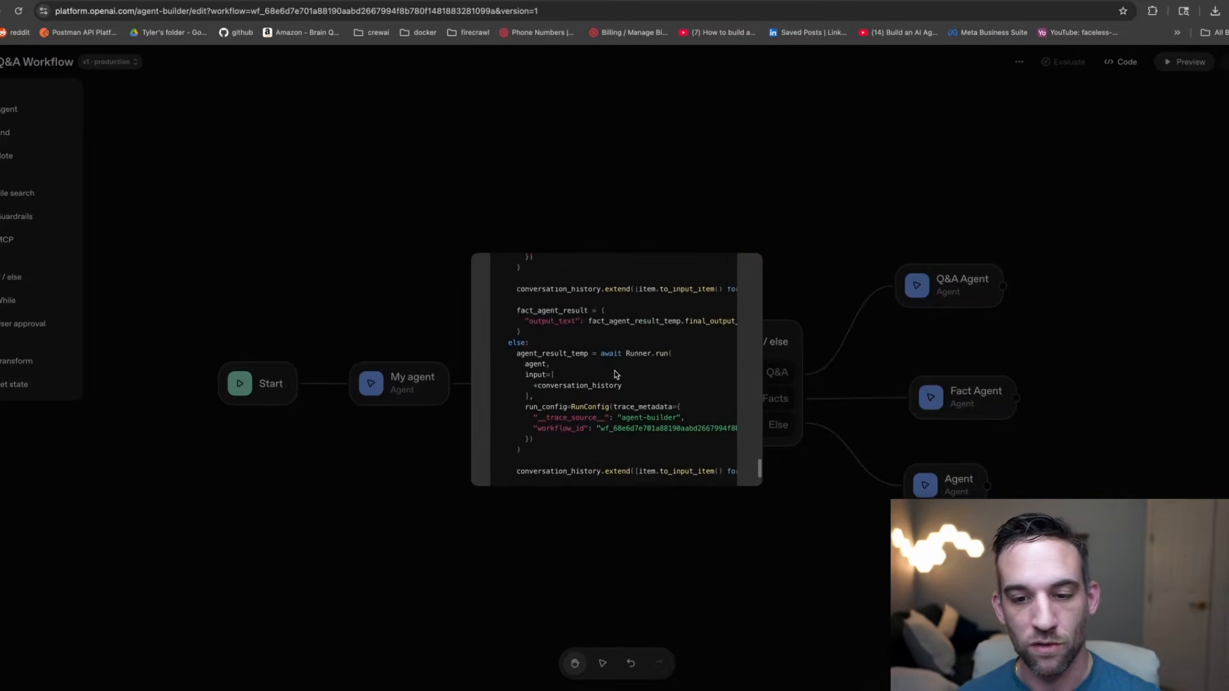
{"action": "scroll", "coordinate": [615, 375], "scroll_direction": "up", "scroll_amount": 8}
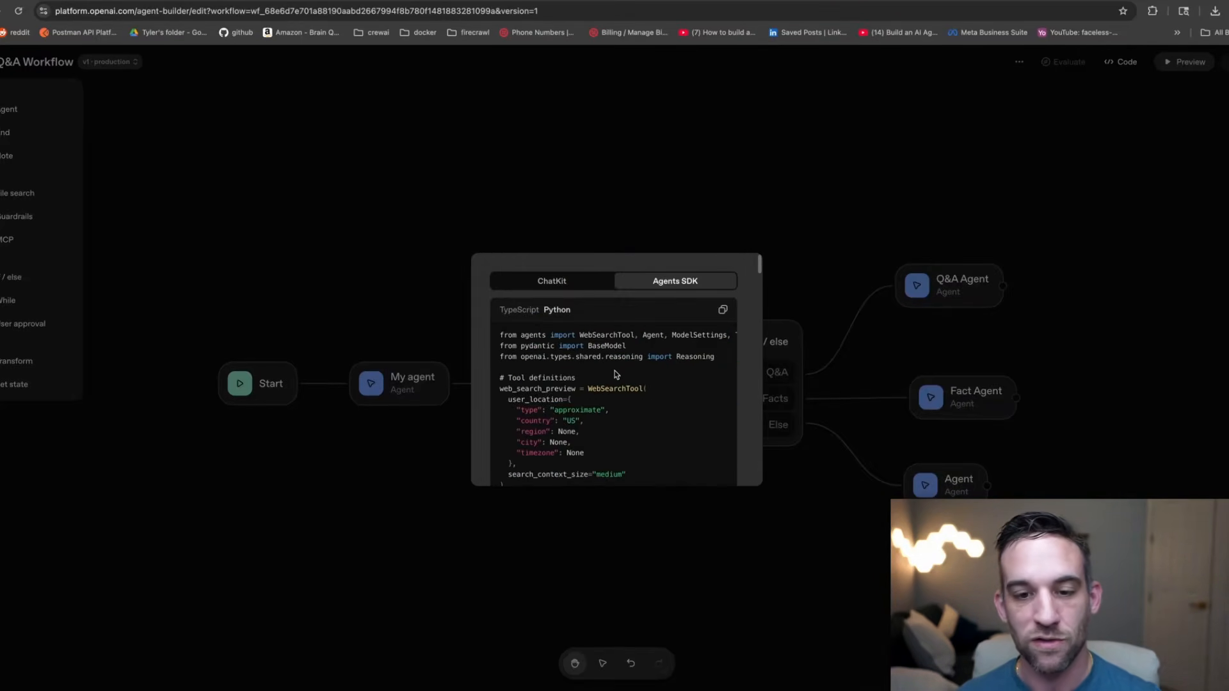
{"action": "left_click", "coordinate": [577, 282]}
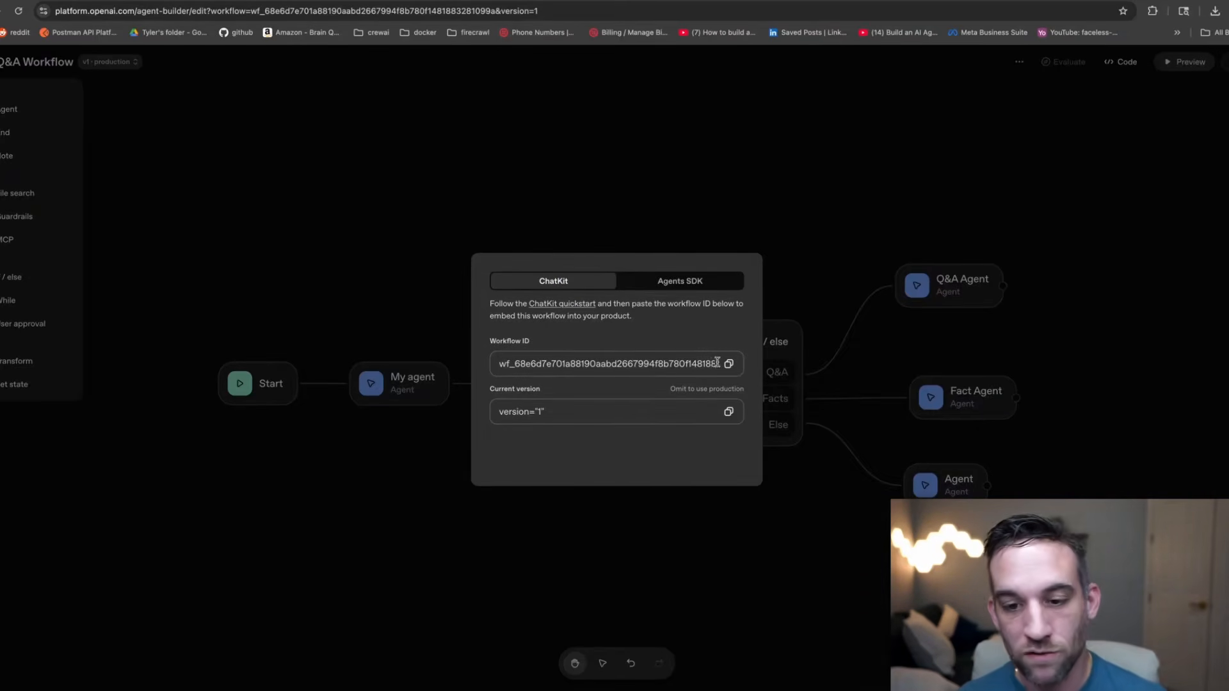
{"action": "left_click", "coordinate": [677, 363]}
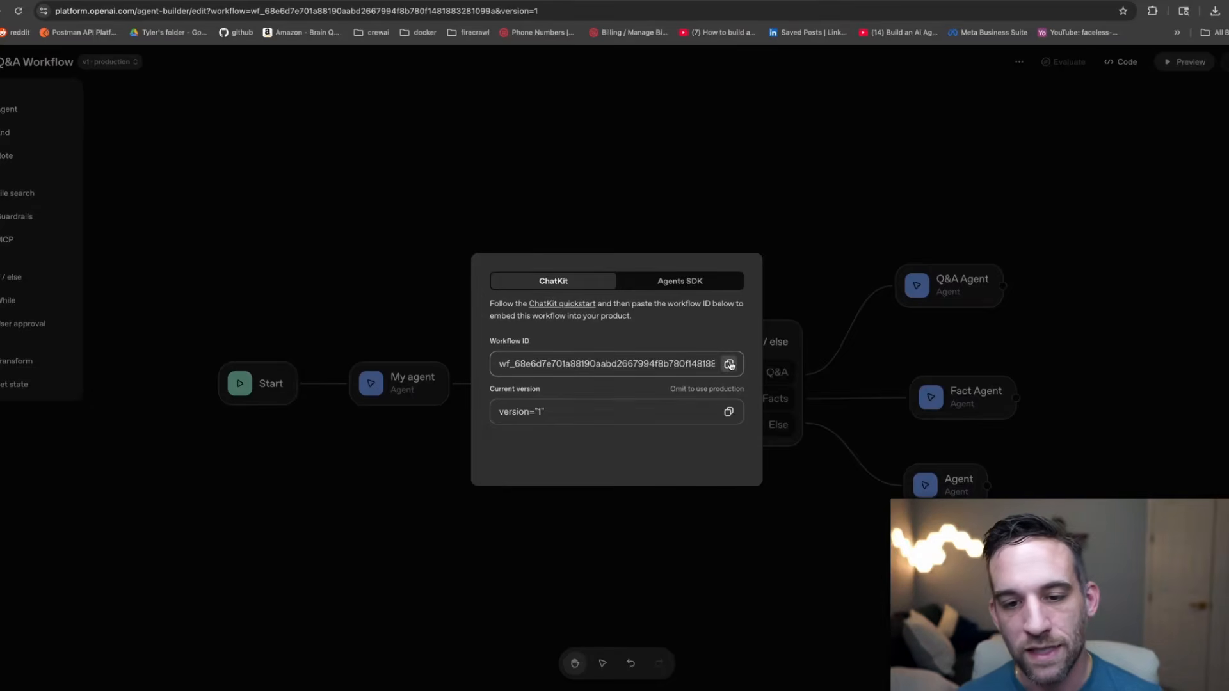
{"action": "left_click", "coordinate": [987, 143]}
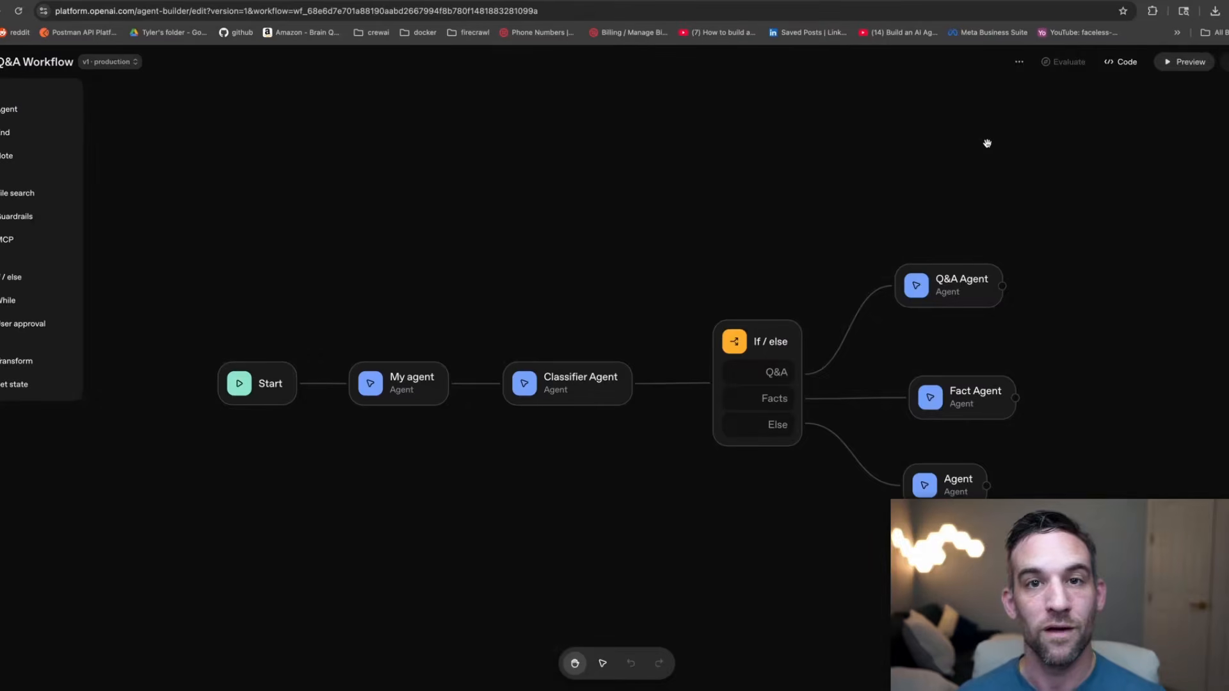
Open the ChatKit documentation guide and read how the Recommended integration embeds ChatKit in a frontend.
{"action": "left_click", "coordinate": [1120, 61]}
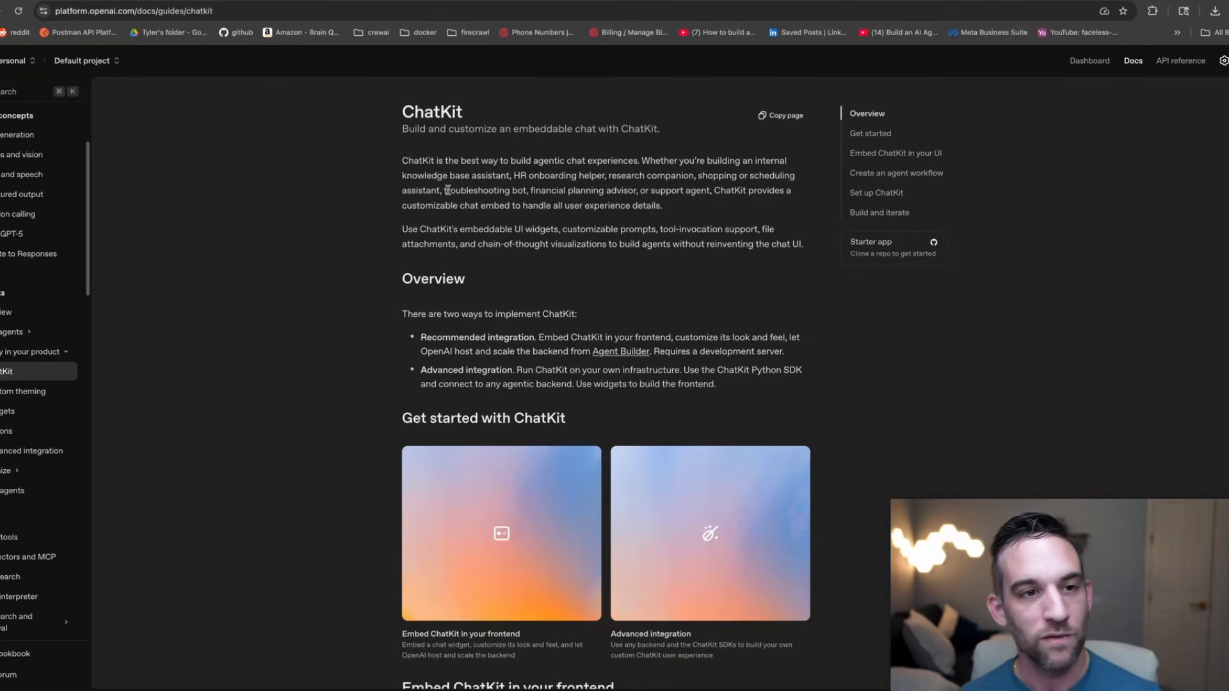
{"action": "scroll", "coordinate": [376, 246], "scroll_direction": "down", "scroll_amount": 5}
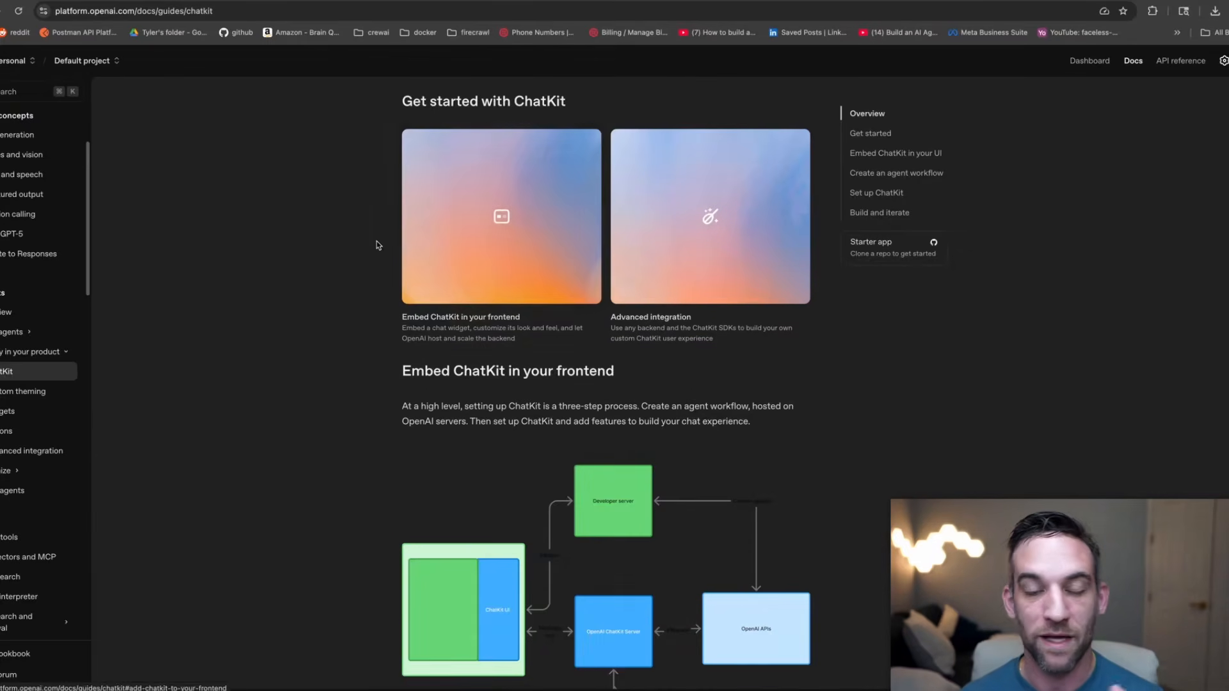
{"action": "scroll", "coordinate": [376, 245], "scroll_direction": "up", "scroll_amount": 5}
{"action": "scroll", "coordinate": [413, 259], "scroll_direction": "down", "scroll_amount": 1}
{"action": "scroll", "coordinate": [394, 236], "scroll_direction": "up", "scroll_amount": 2}
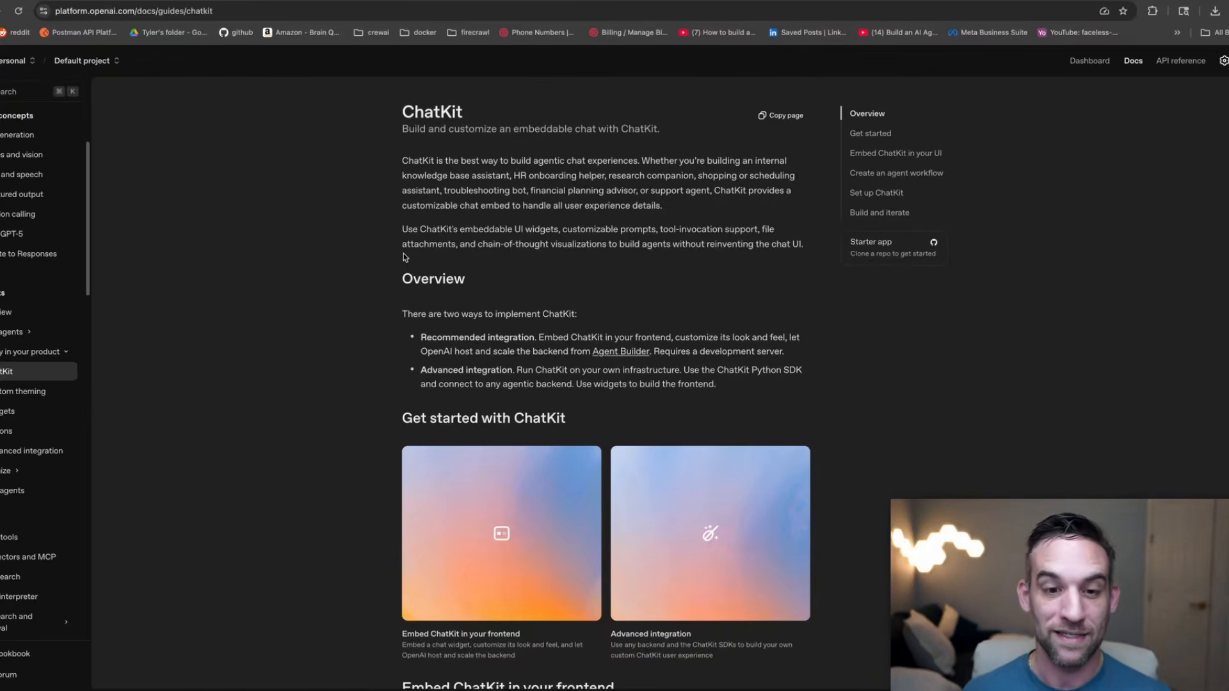
{"action": "left_click", "coordinate": [554, 338]}
{"action": "left_click_drag", "start_coordinate": [555, 338], "coordinate": [706, 337]}
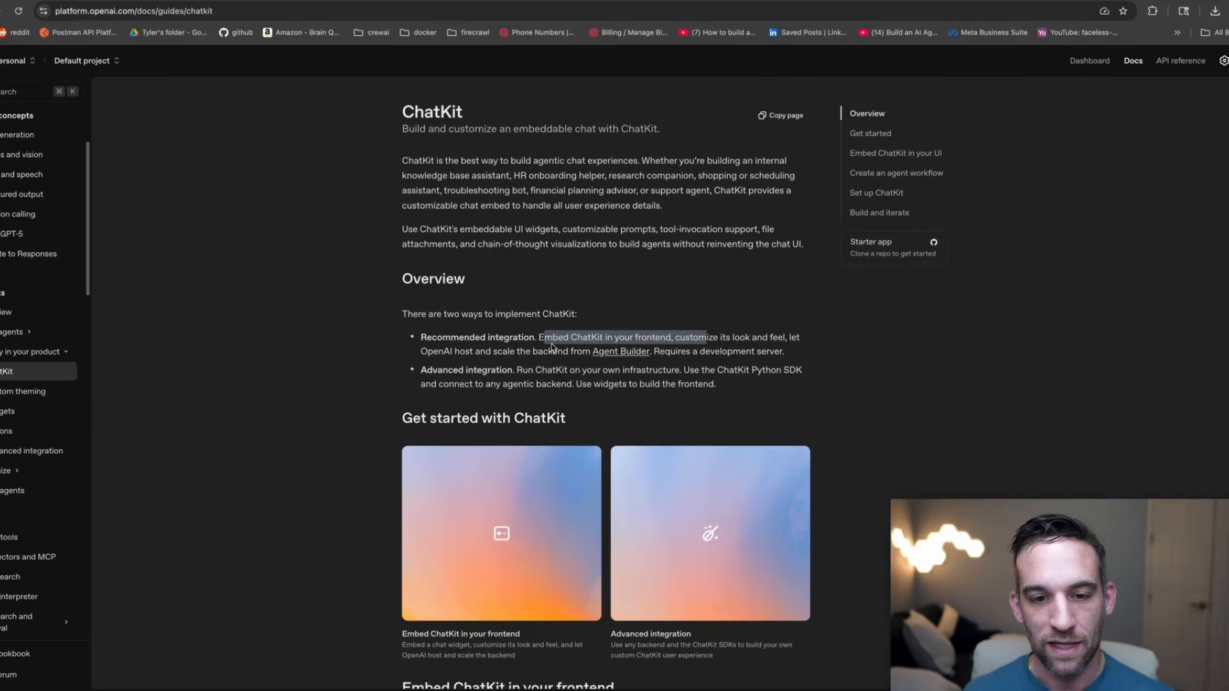
{"action": "left_click_drag", "start_coordinate": [421, 350], "coordinate": [650, 351]}
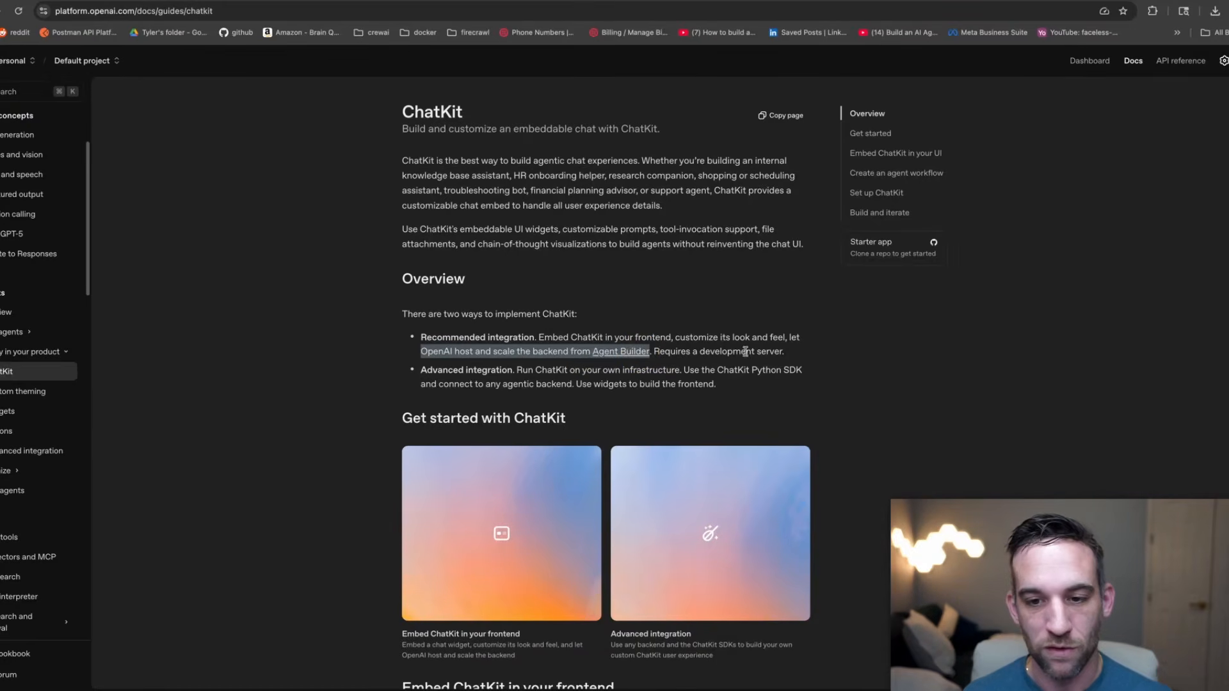
{"action": "left_click_drag", "start_coordinate": [786, 353], "coordinate": [658, 352]}
{"action": "left_click", "coordinate": [677, 346]}
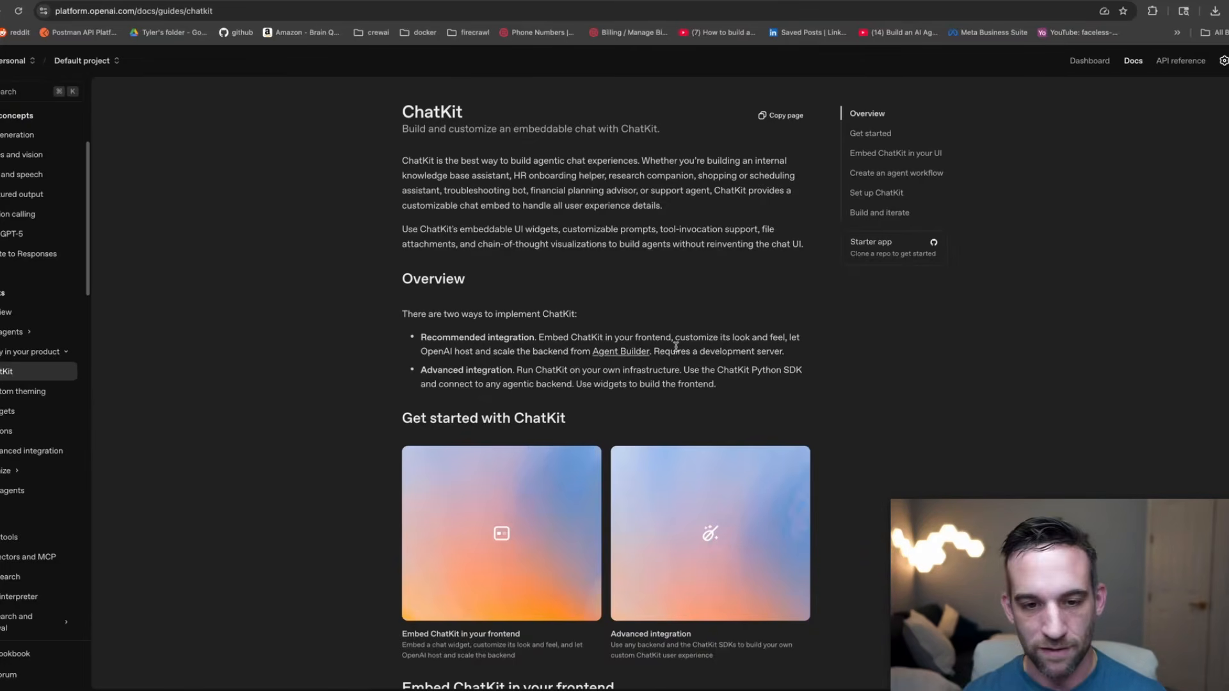
Read the guide's Advanced integration option and go on to the "Embed ChatKit in your frontend" section.
{"action": "scroll", "coordinate": [389, 332], "scroll_direction": "down", "scroll_amount": 1}
{"action": "left_click_drag", "start_coordinate": [421, 323], "coordinate": [790, 322]}
{"action": "left_click", "coordinate": [765, 334]}
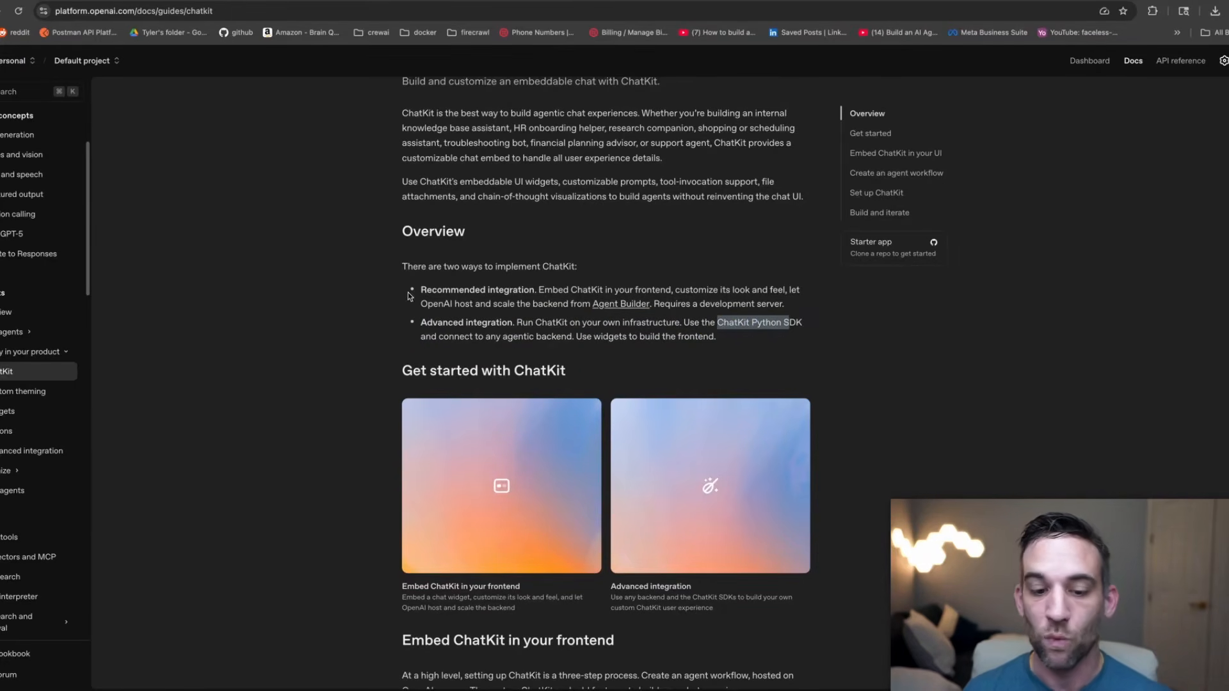
{"action": "scroll", "coordinate": [387, 293], "scroll_direction": "down", "scroll_amount": 5}
{"action": "scroll", "coordinate": [387, 293], "scroll_direction": "up", "scroll_amount": 2}
{"action": "scroll", "coordinate": [388, 293], "scroll_direction": "down", "scroll_amount": 6}
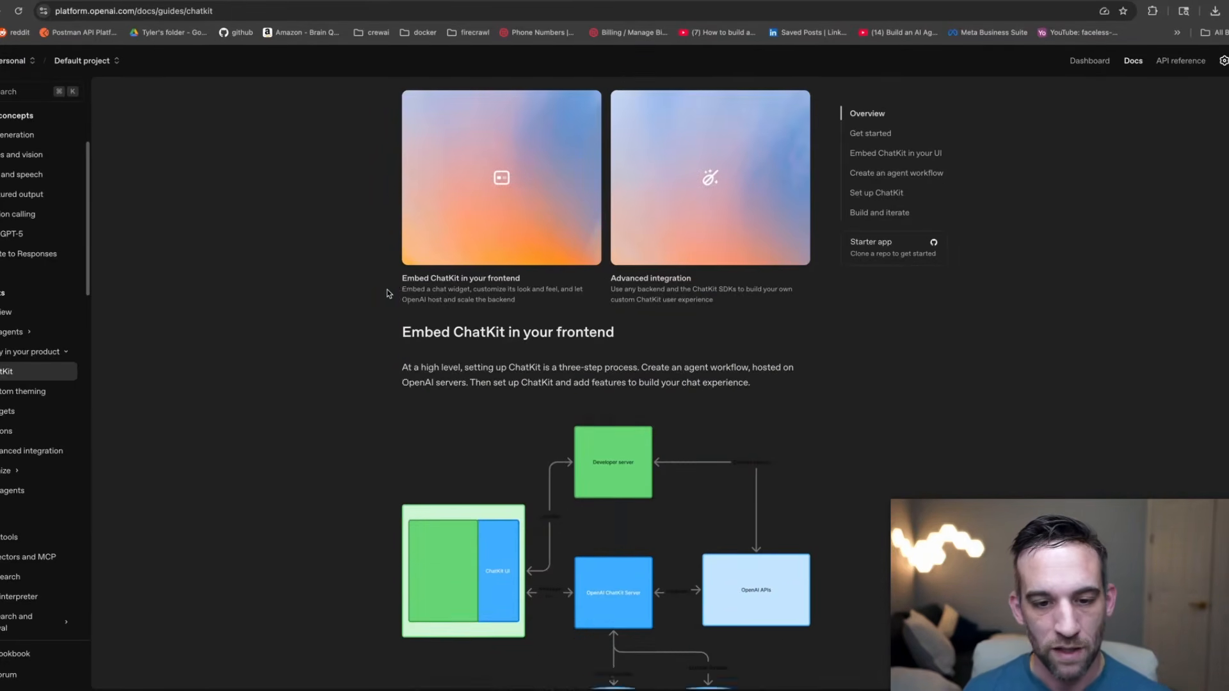
Read through the guide's ChatKit setup steps, code snippets and "Build and iterate" resources, and return to the overview.
{"action": "scroll", "coordinate": [387, 293], "scroll_direction": "down", "scroll_amount": 4}
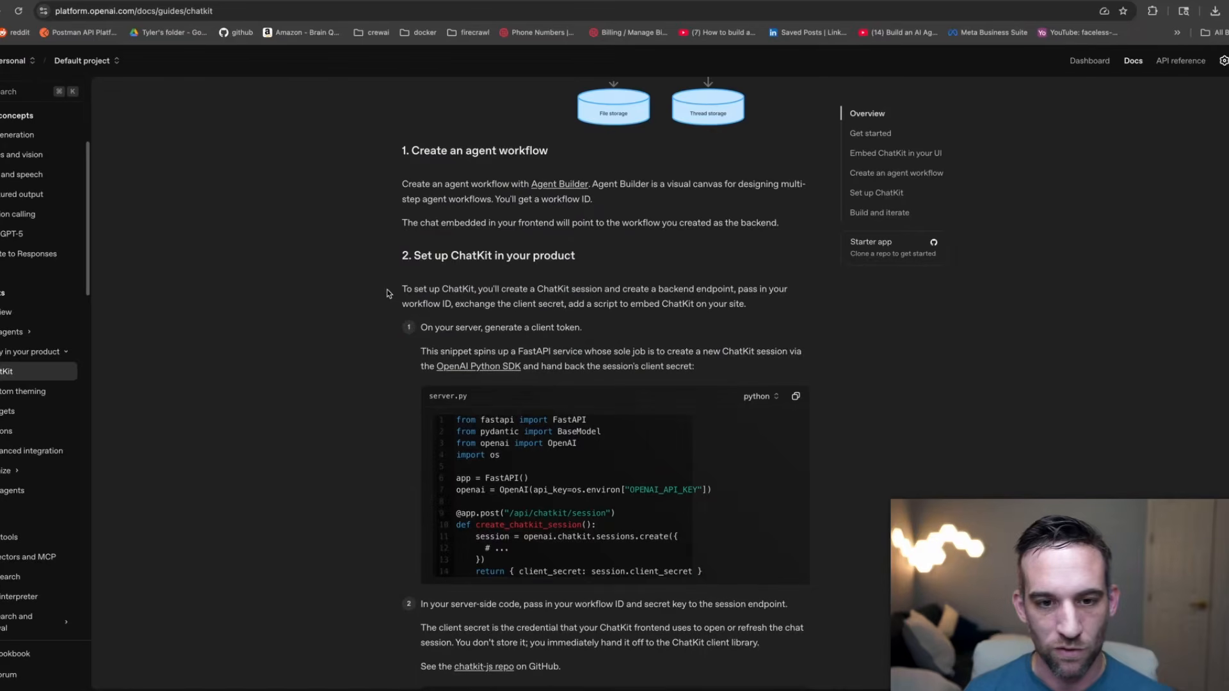
{"action": "scroll", "coordinate": [418, 309], "scroll_direction": "down", "scroll_amount": 3}
{"action": "scroll", "coordinate": [397, 314], "scroll_direction": "down", "scroll_amount": 8}
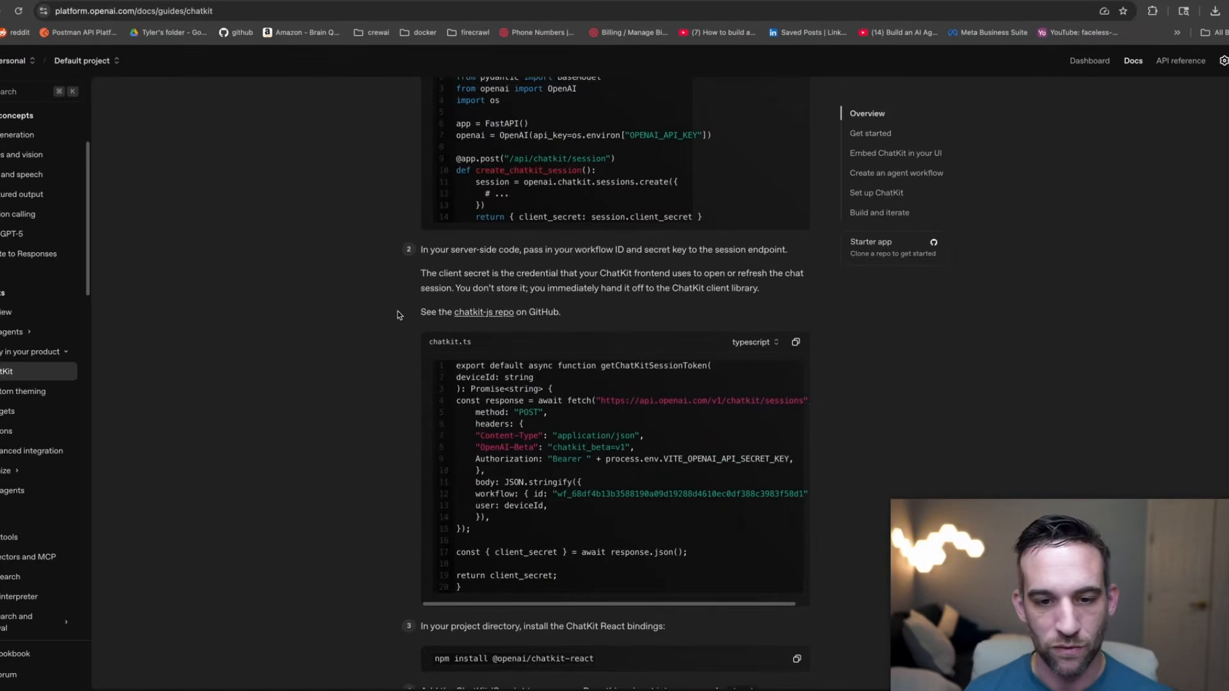
{"action": "scroll", "coordinate": [378, 350], "scroll_direction": "down", "scroll_amount": 2}
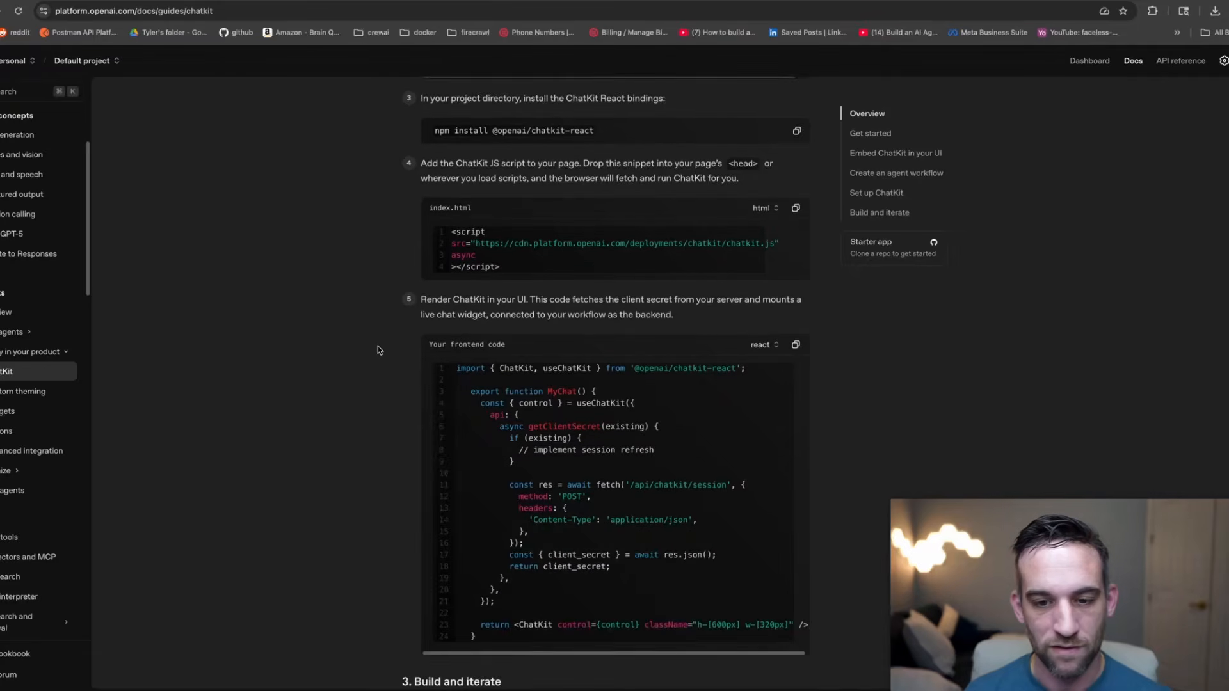
{"action": "scroll", "coordinate": [378, 350], "scroll_direction": "down", "scroll_amount": 7}
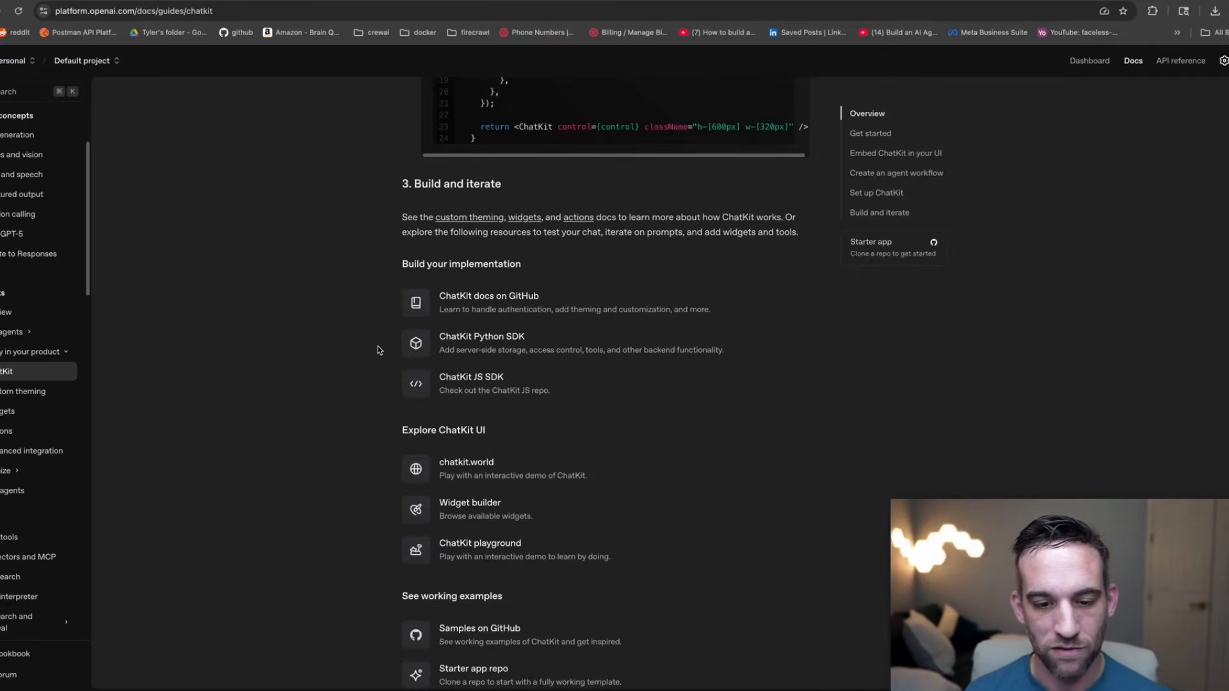
{"action": "scroll", "coordinate": [378, 350], "scroll_direction": "down", "scroll_amount": 3}
{"action": "scroll", "coordinate": [378, 350], "scroll_direction": "up", "scroll_amount": 10}
{"action": "scroll", "coordinate": [377, 350], "scroll_direction": "up", "scroll_amount": 15}
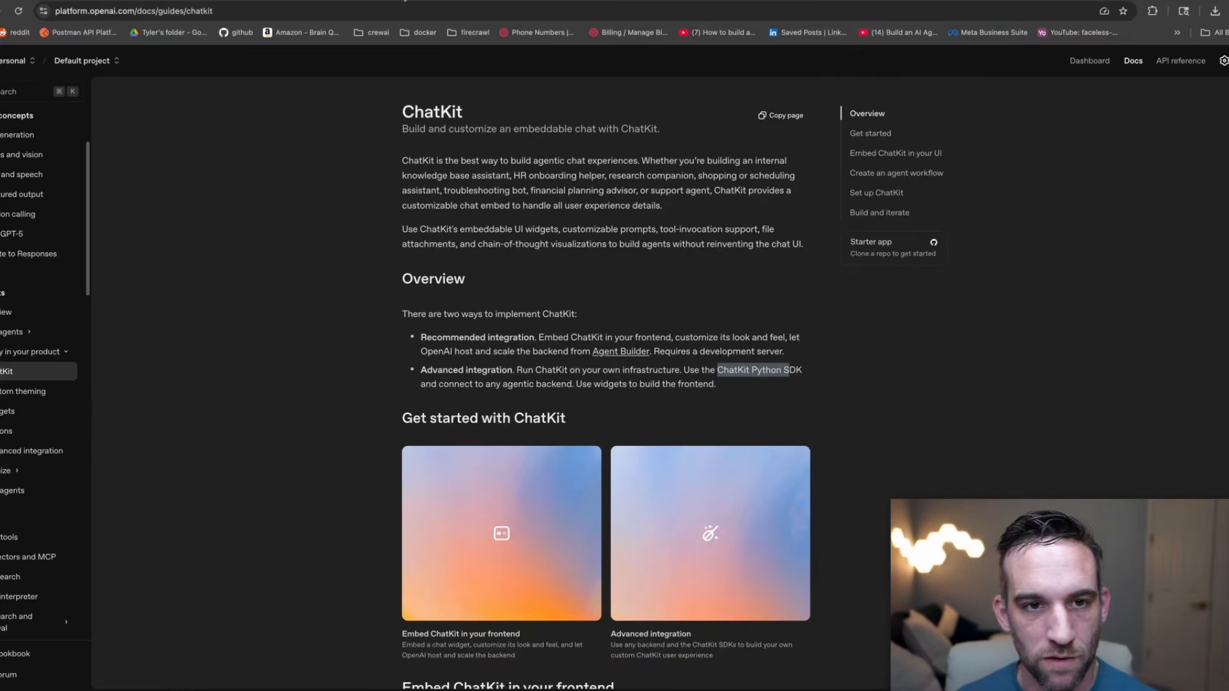
Go to the openai-chatkit-starter-app repository on GitHub and read its README's getting-started instructions.
{"action": "left_click", "coordinate": [403, 2]}
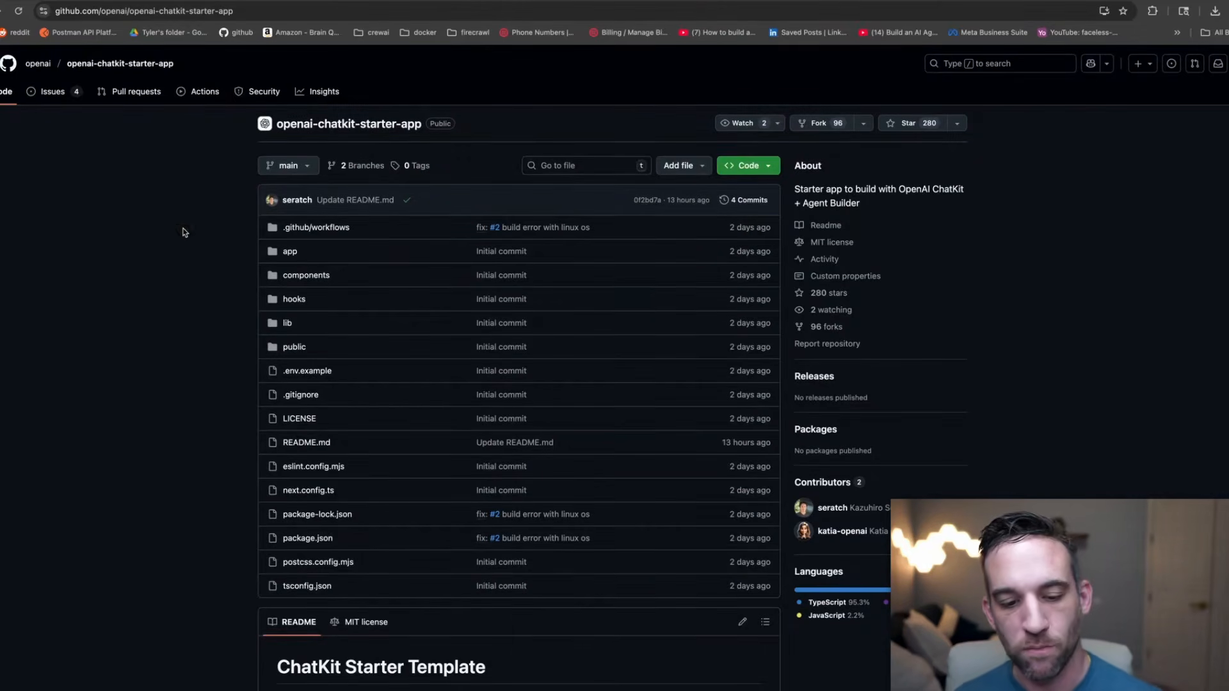
{"action": "scroll", "coordinate": [211, 225], "scroll_direction": "down", "scroll_amount": 4}
{"action": "scroll", "coordinate": [211, 227], "scroll_direction": "down", "scroll_amount": 4}
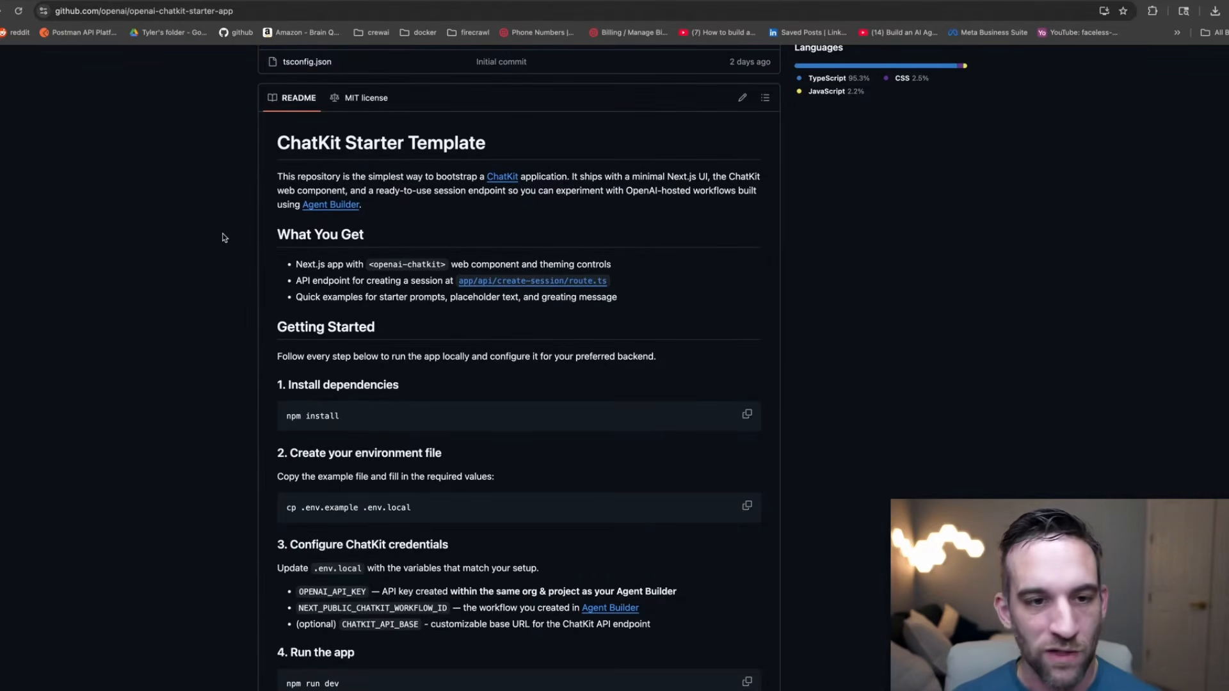
{"action": "scroll", "coordinate": [224, 238], "scroll_direction": "up", "scroll_amount": 8}
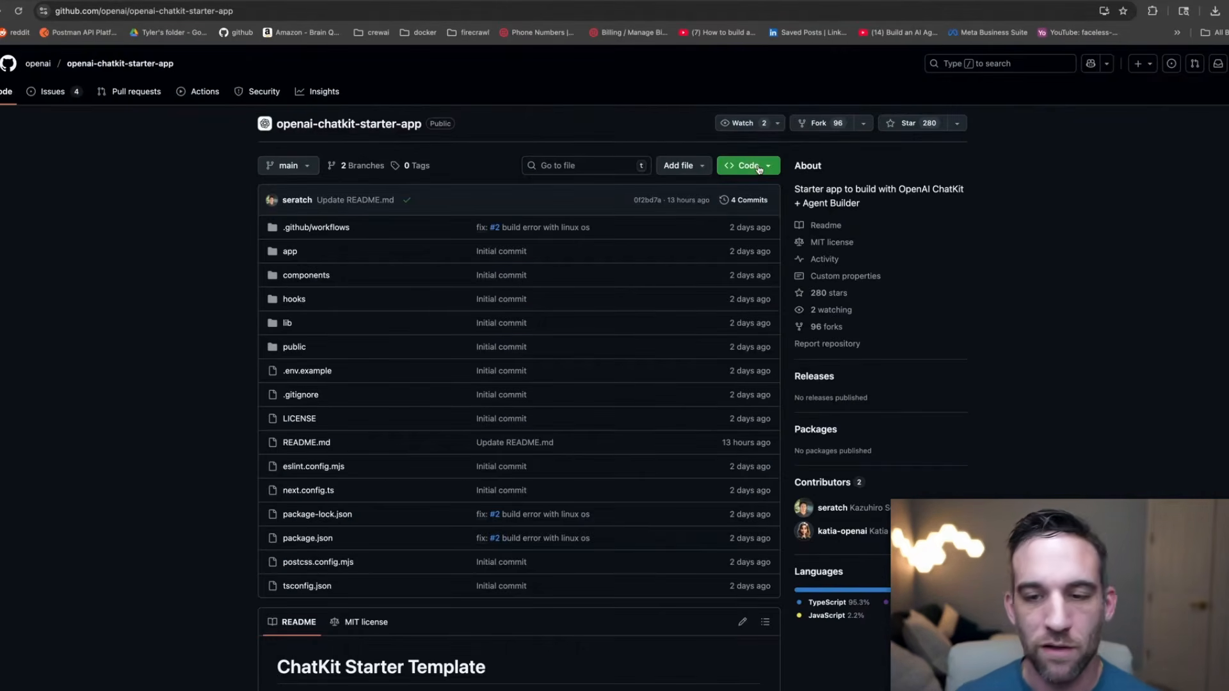
Copy the HTTPS clone URL of the openai-chatkit-starter-app repository.
{"action": "left_click", "coordinate": [749, 165]}
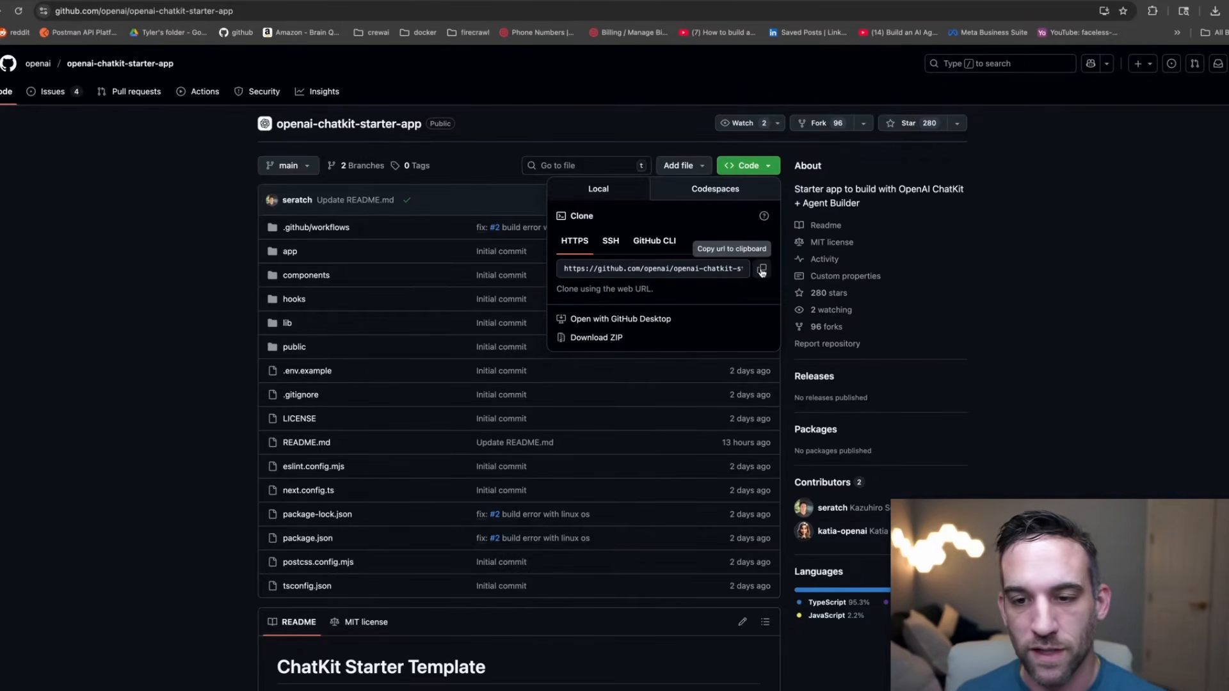
{"action": "left_click", "coordinate": [724, 144]}
{"action": "left_click", "coordinate": [726, 166]}
{"action": "left_click", "coordinate": [762, 268]}
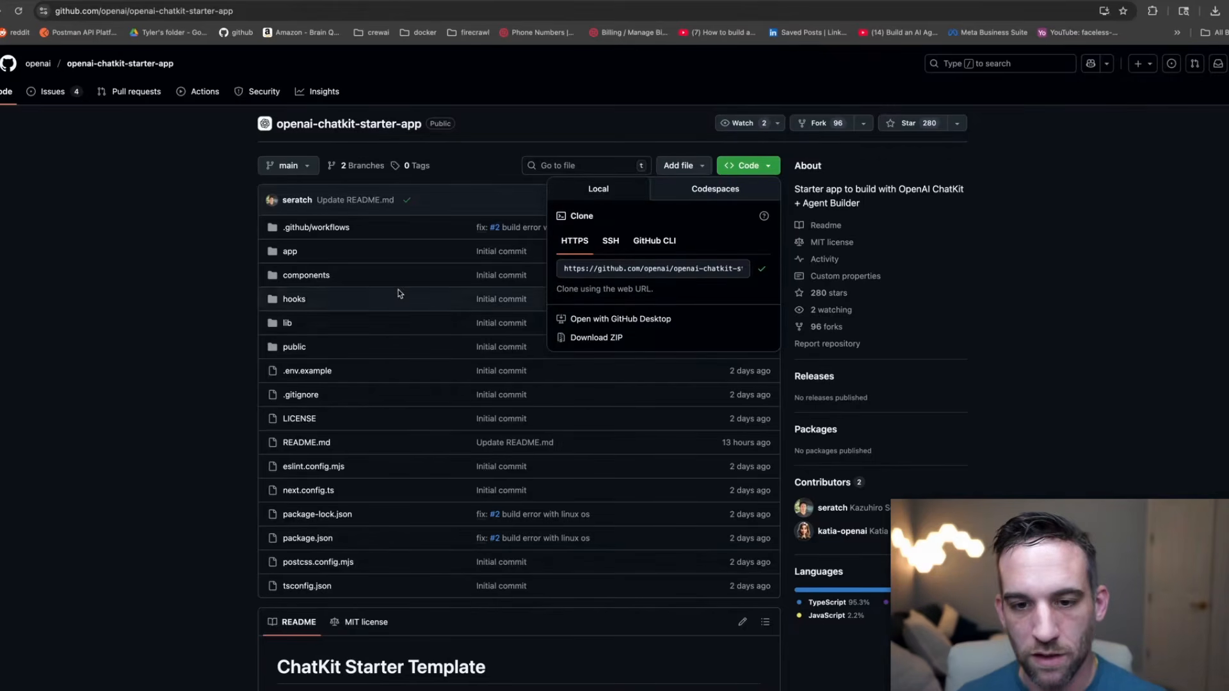
{"action": "left_click", "coordinate": [843, 672]}
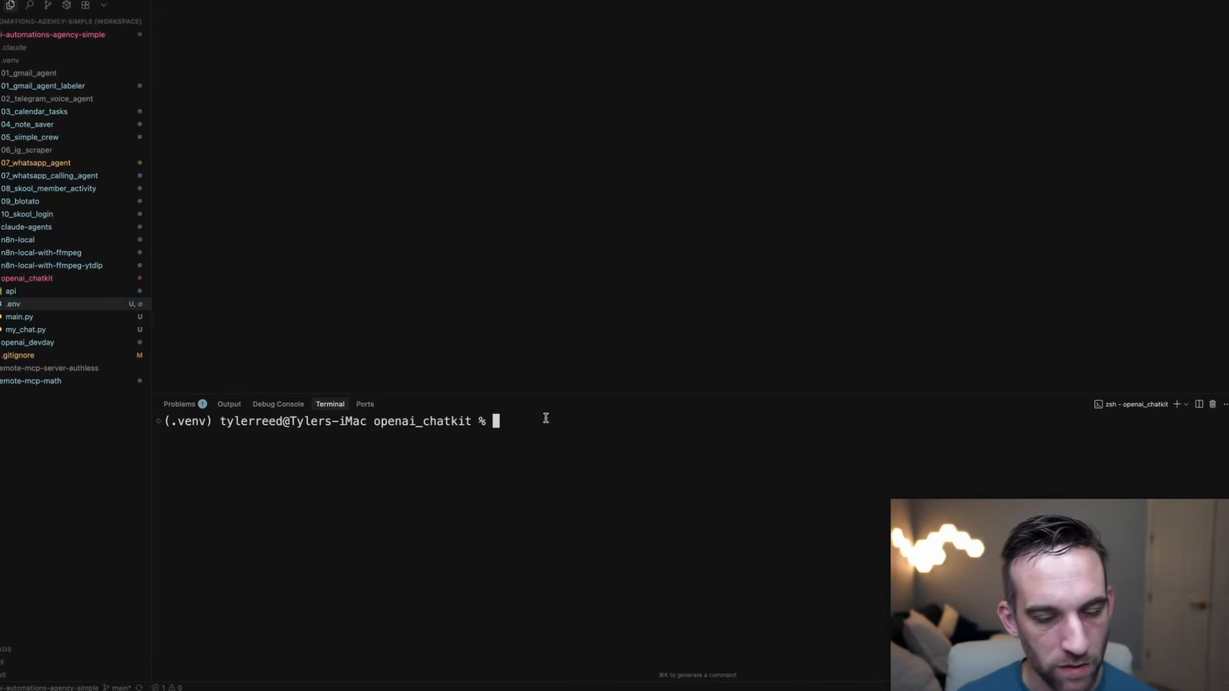
{"action": "type", "text": "git clone"}
{"action": "key", "text": "super+v"}
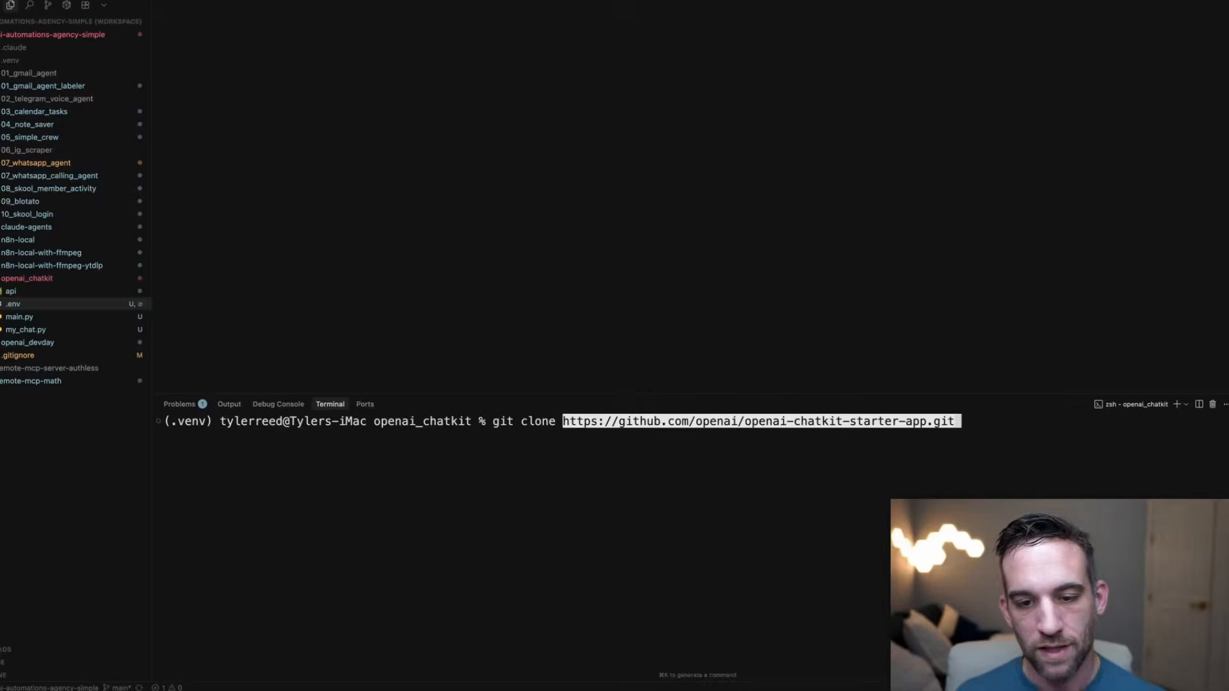
{"action": "key", "text": "Return"}
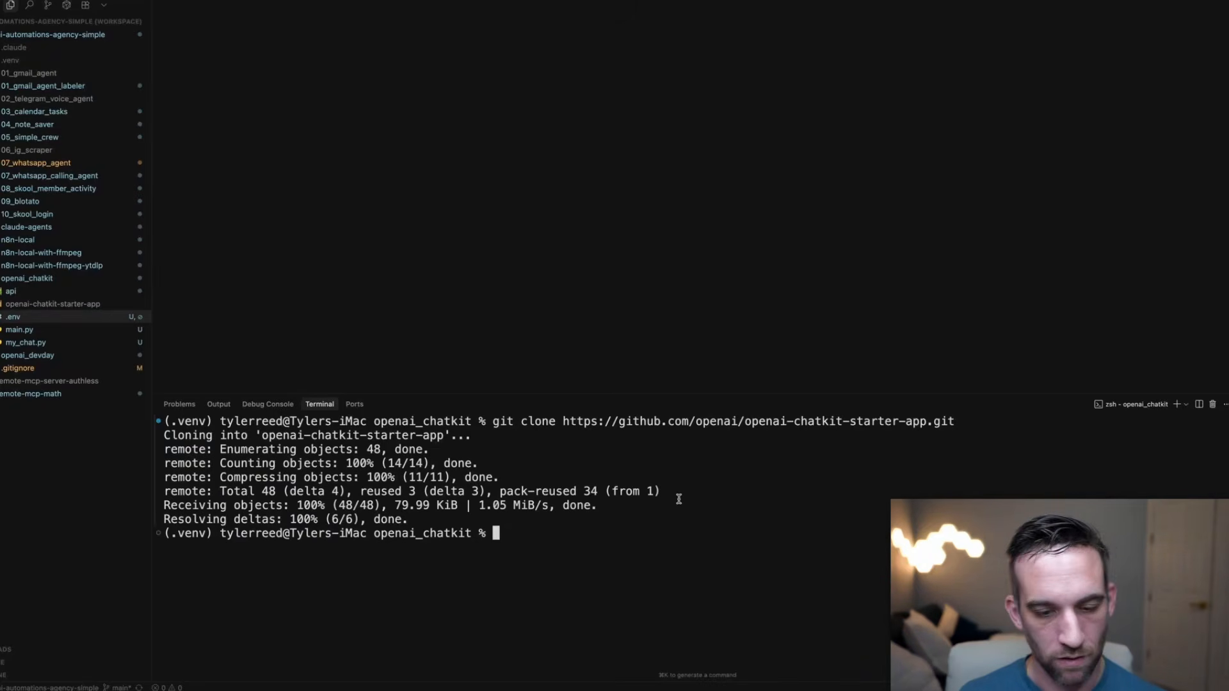
Change into the openai-chatkit-starter-app folder and install its dependencies with npm install on a cleared terminal.
{"action": "type", "text": "cd open"}
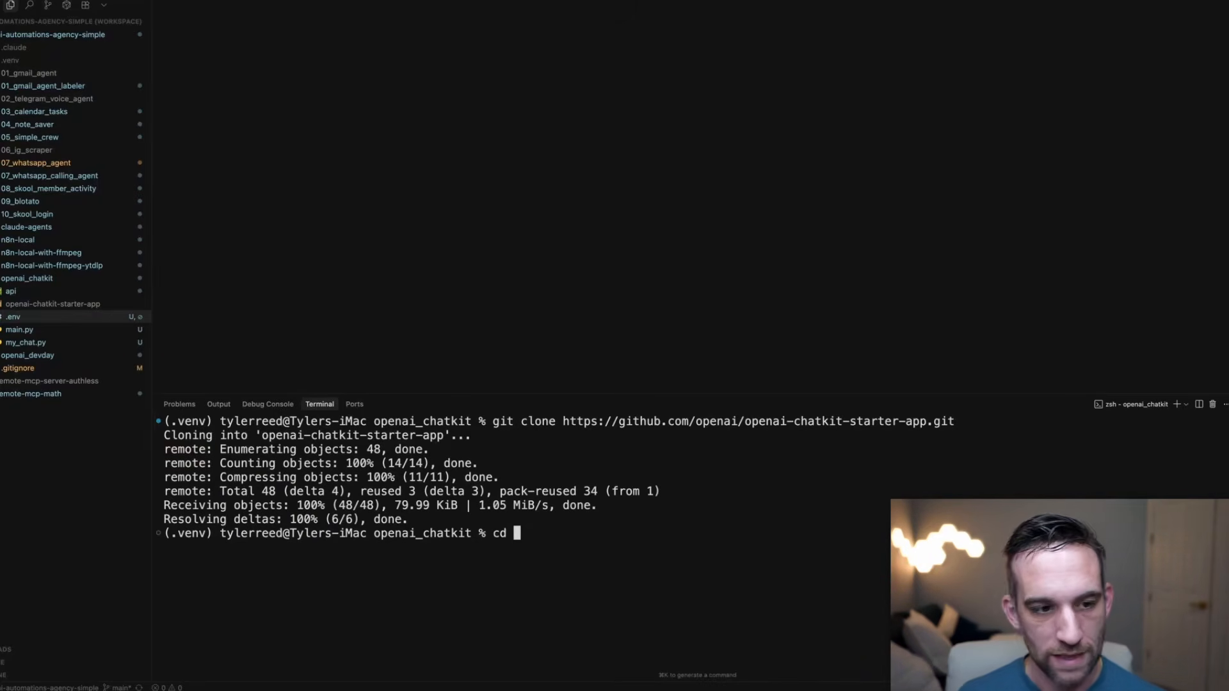
{"action": "key", "text": "Tab"}
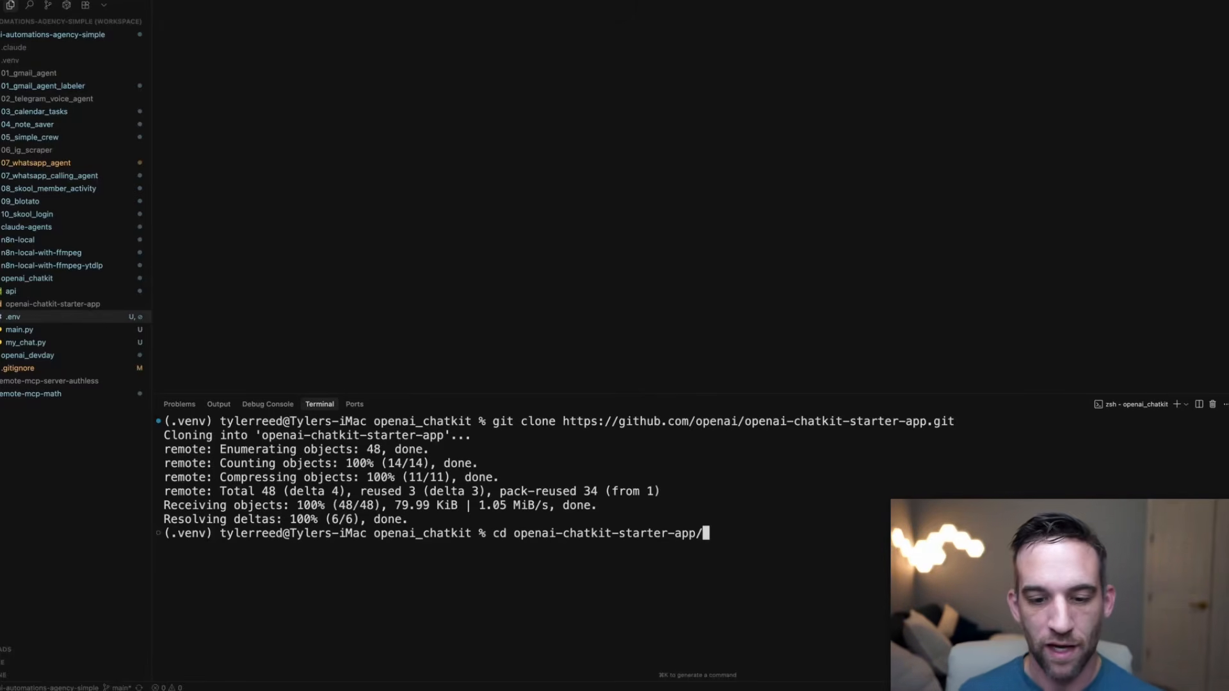
{"action": "key", "text": "Return"}
{"action": "type", "text": "clear"}
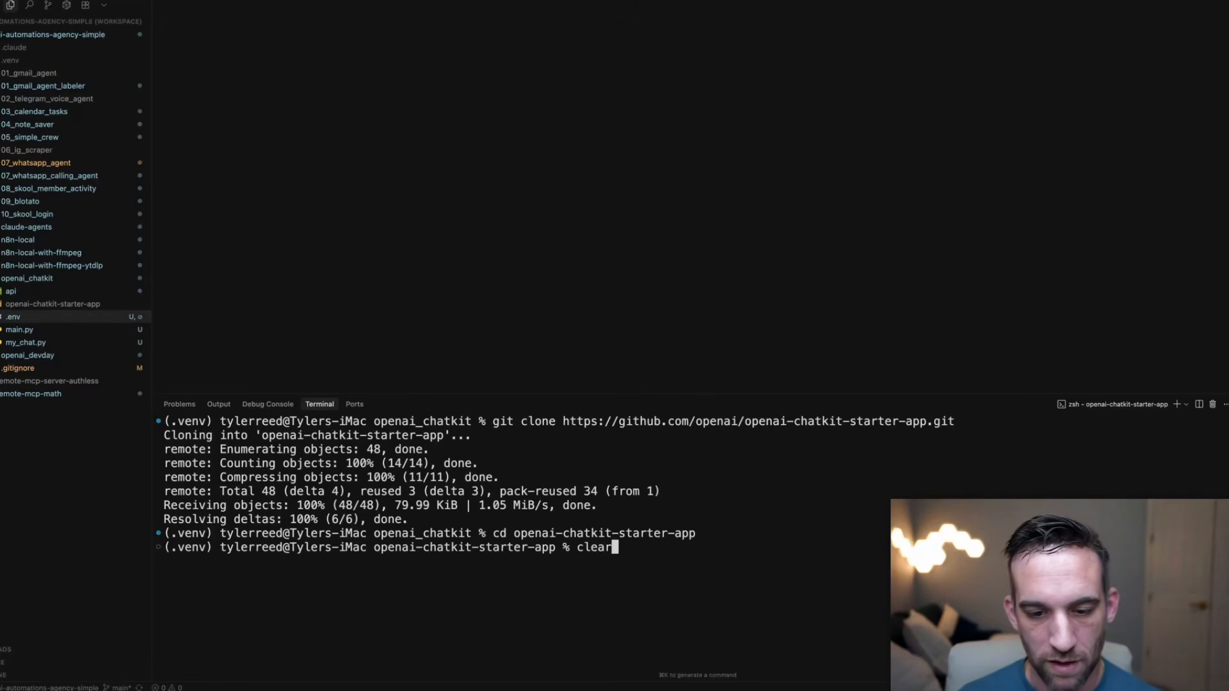
{"action": "key", "text": "Return"}
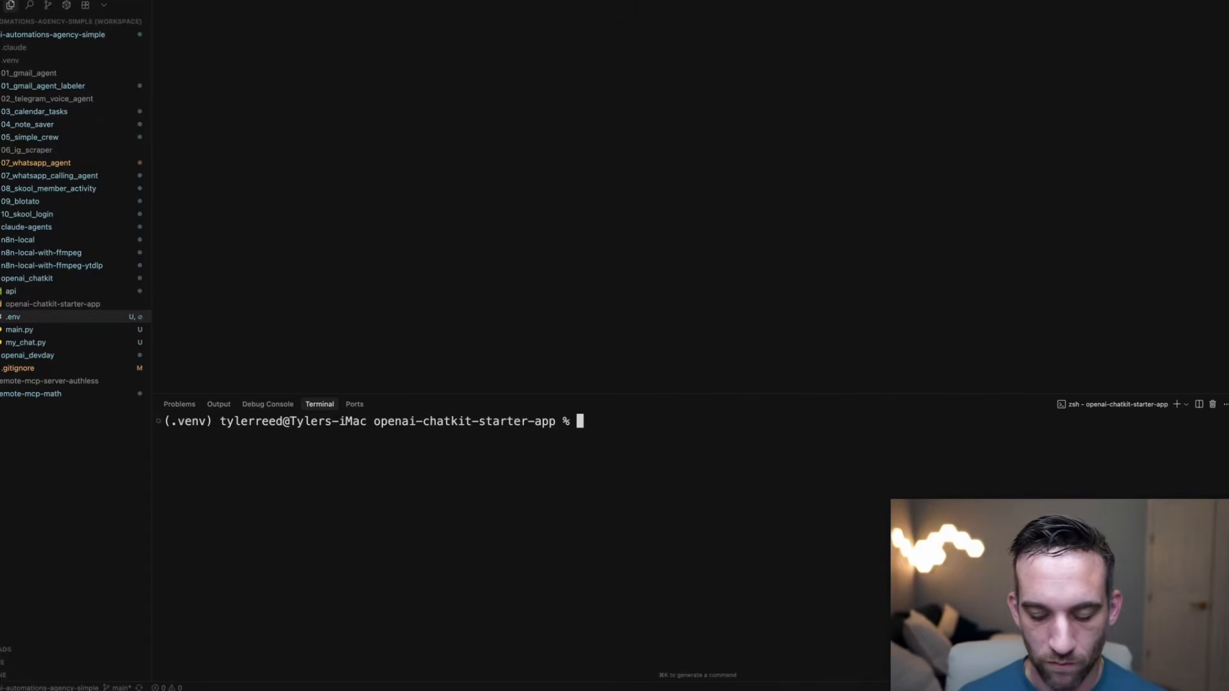
{"action": "type", "text": "npm install"}
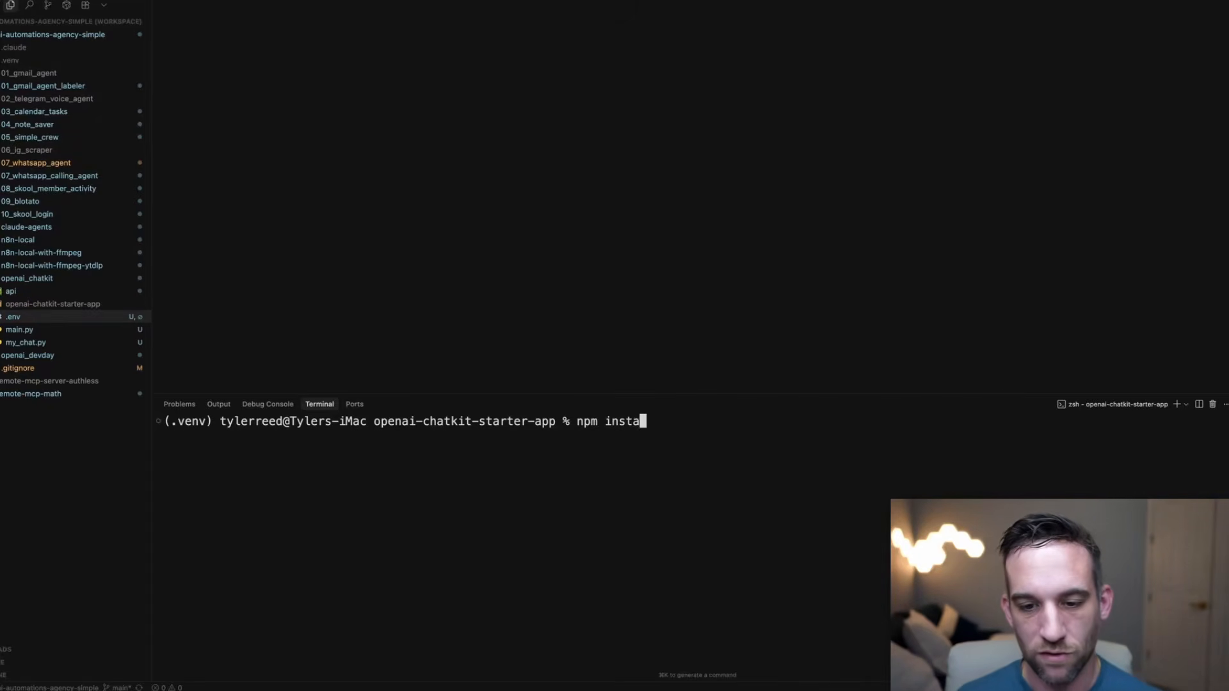
{"action": "key", "text": "Return"}
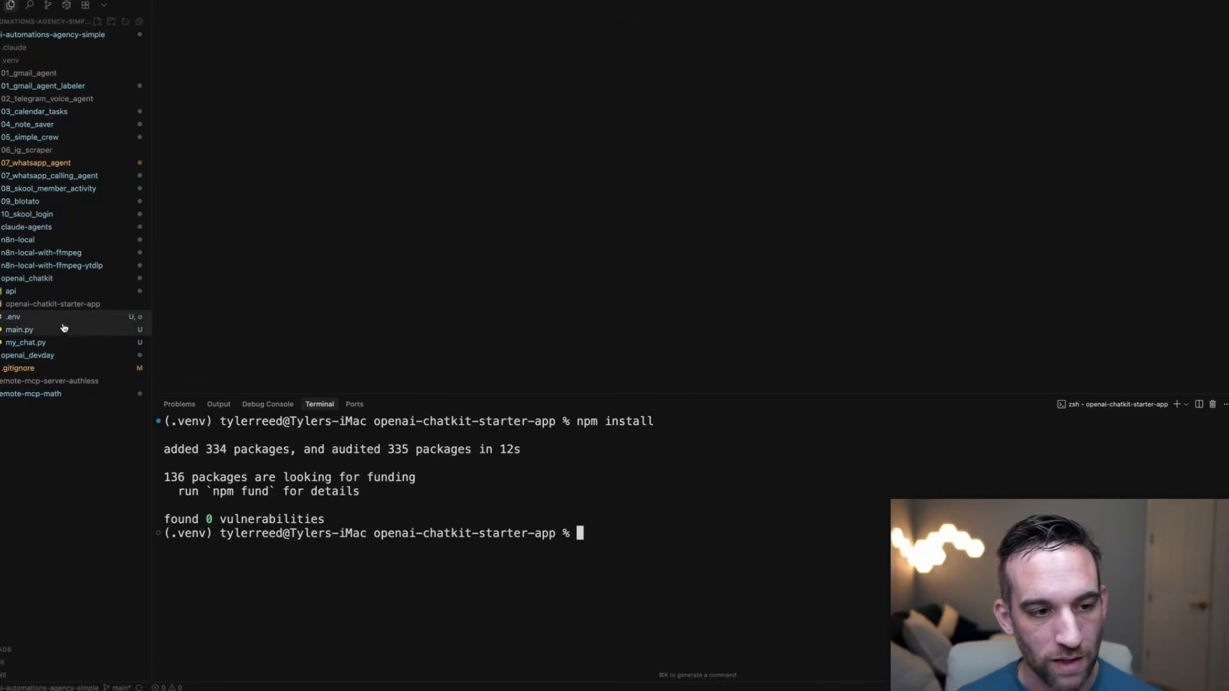
Expand the openai-chatkit-starter-app folder and create its environment file by copying .env.example to .env.local in the terminal.
{"action": "left_click", "coordinate": [22, 305]}
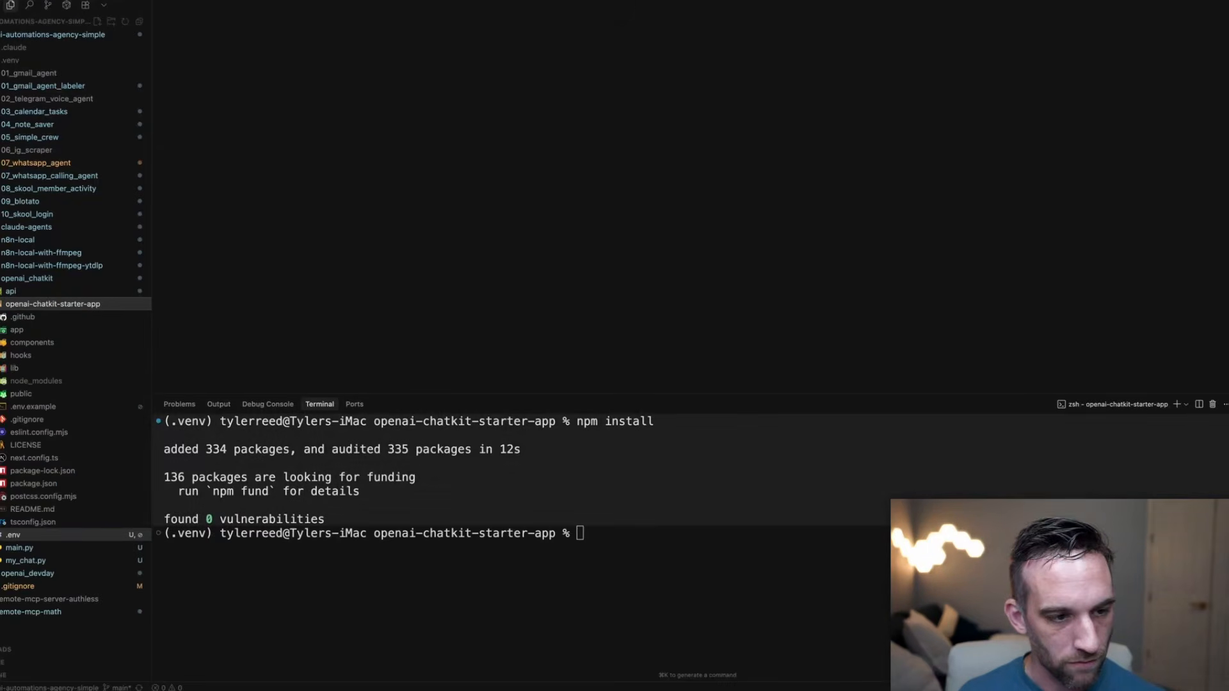
{"action": "left_click", "coordinate": [623, 533]}
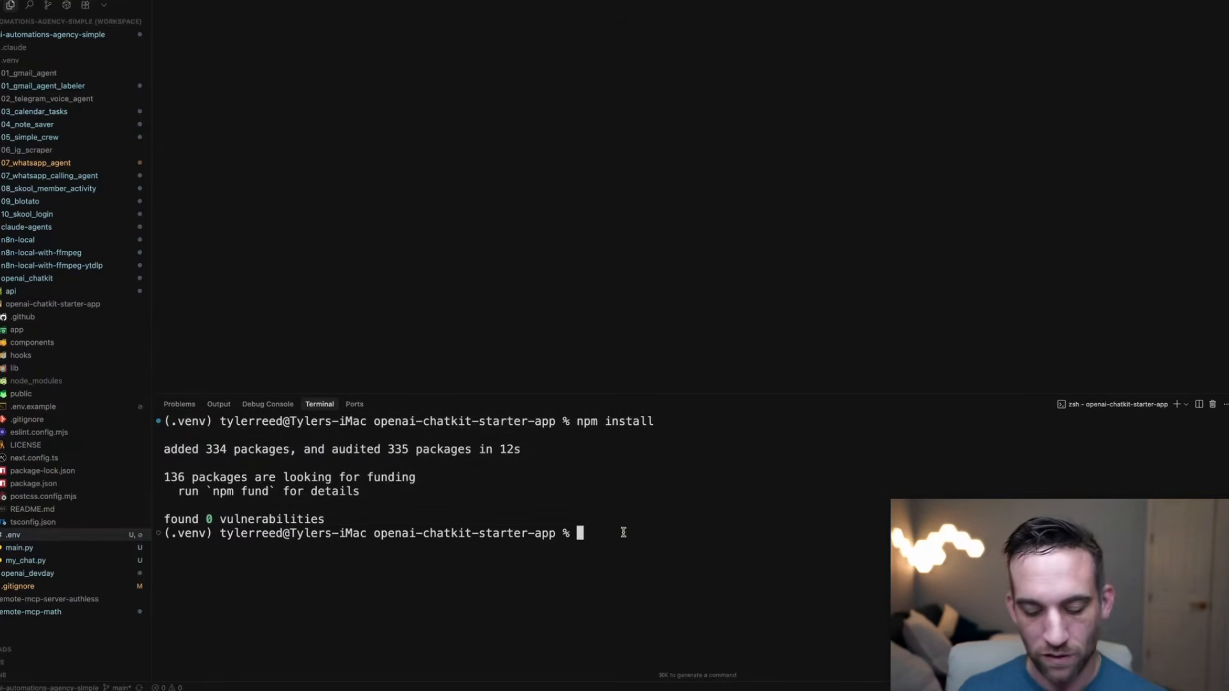
{"action": "type", "text": "cp .env."}
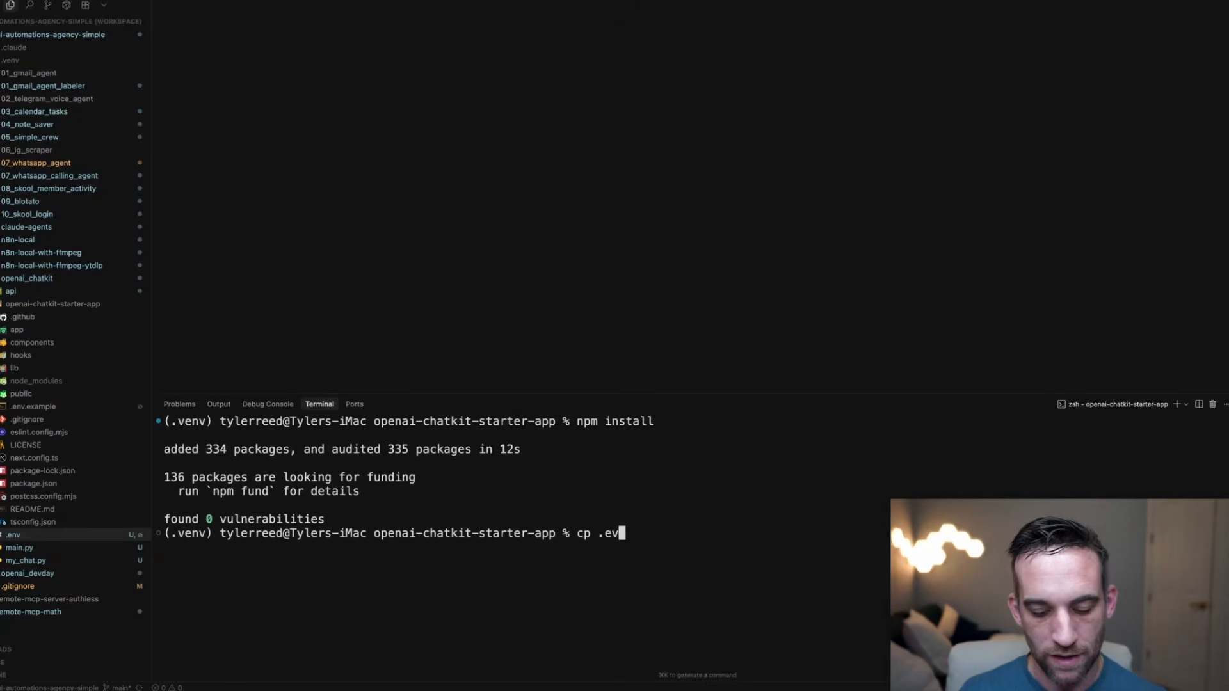
{"action": "type", "text": "example "}
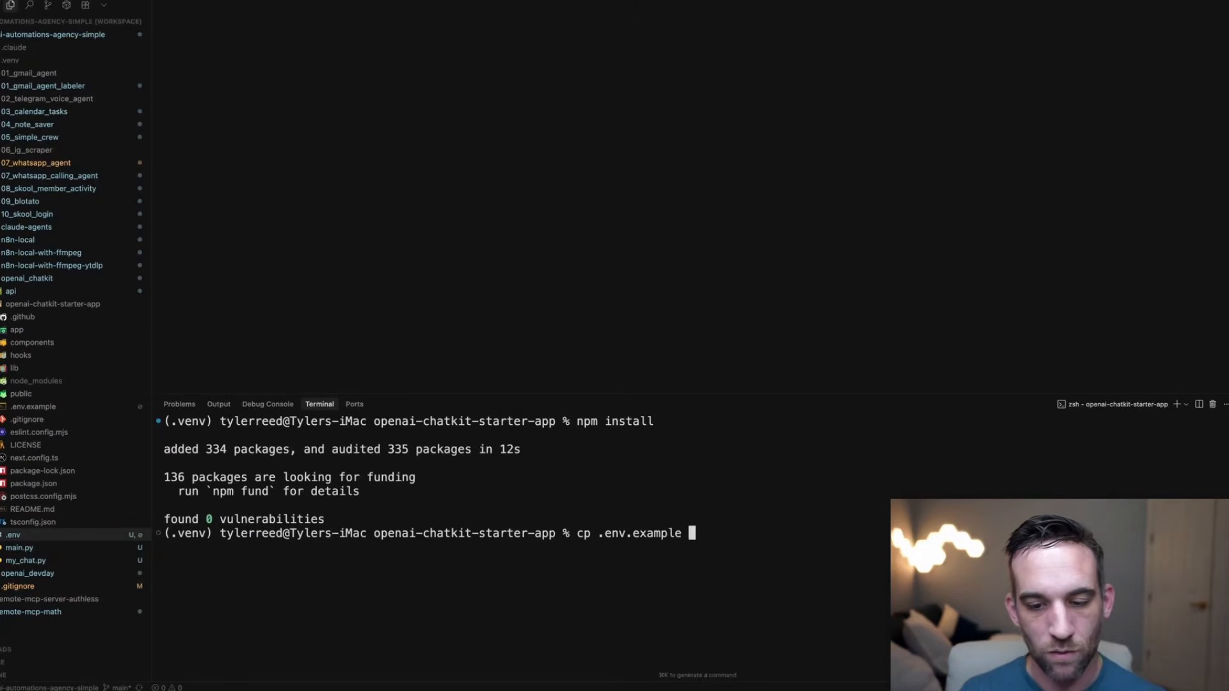
{"action": "type", "text": ".env.local"}
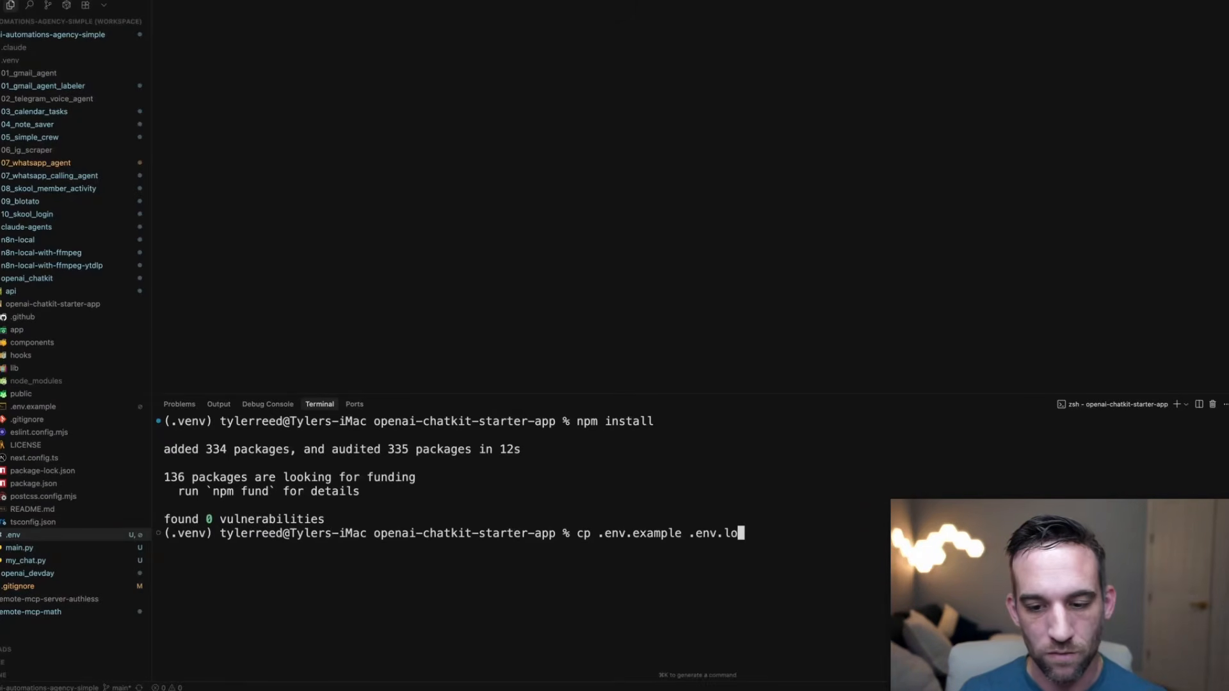
{"action": "key", "text": "Return"}
Open .env.local and review the OPENAI_API_KEY and NEXT_PUBLIC_CHATKIT_WORKFLOW_ID placeholders.
{"action": "left_click", "coordinate": [39, 419]}
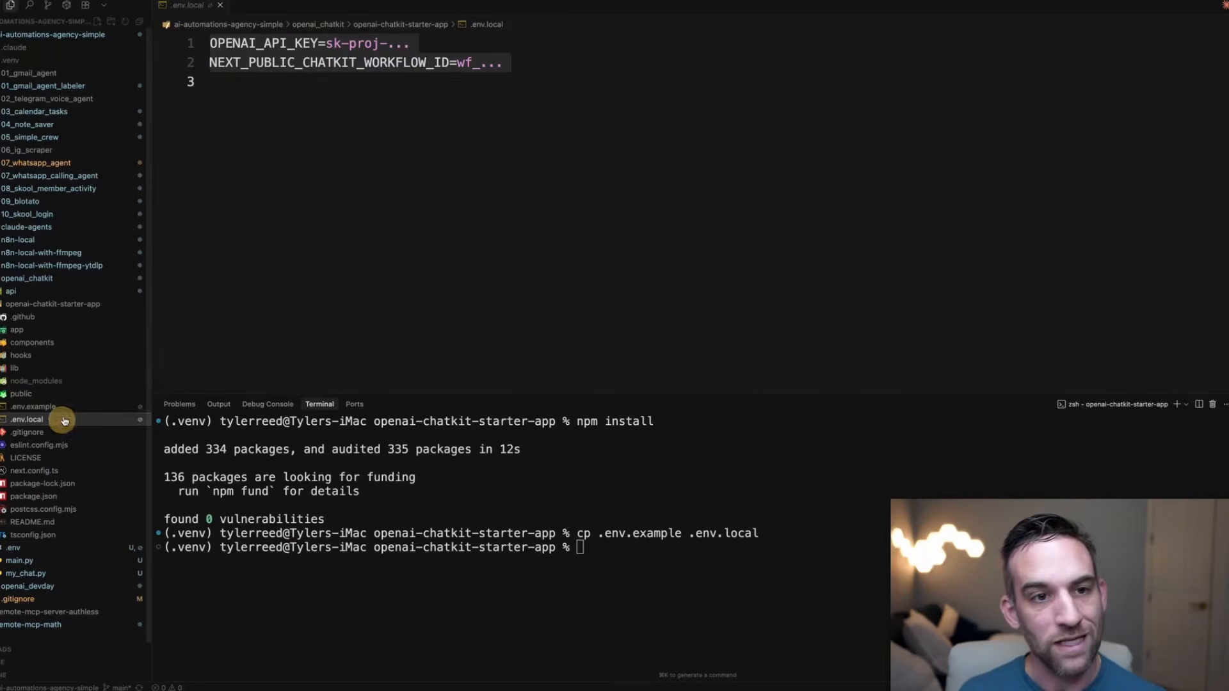
{"action": "left_click", "coordinate": [336, 96]}
{"action": "left_click", "coordinate": [372, 46]}
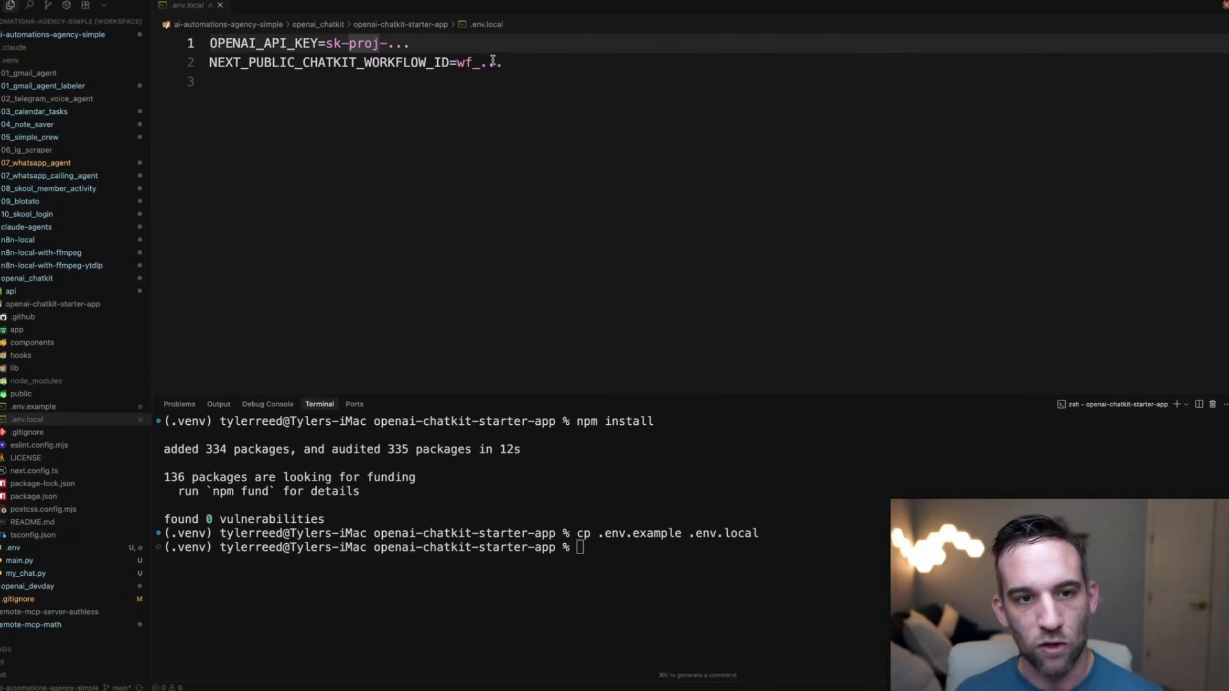
{"action": "left_click_drag", "start_coordinate": [511, 65], "coordinate": [458, 57]}
{"action": "left_click", "coordinate": [486, 126]}
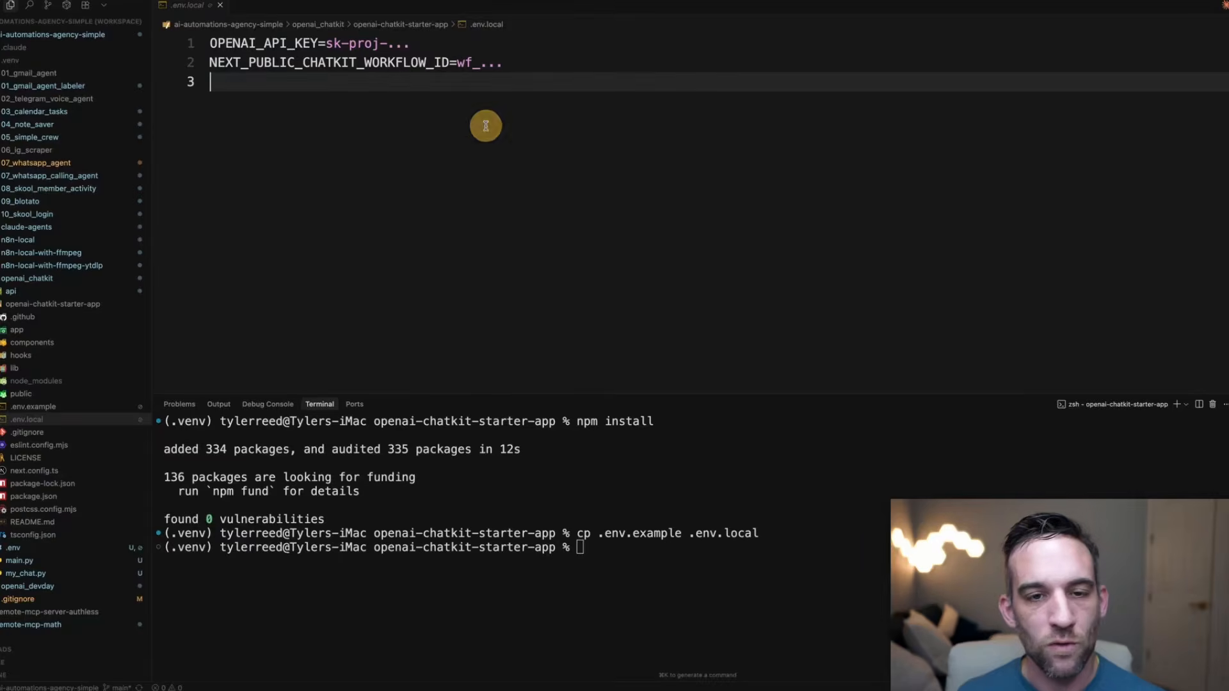
Copy the Q&A Workflow's ID from Agent Builder in the browser and paste it as NEXT_PUBLIC_CHATKIT_WORKFLOW_ID in .env.local.
{"action": "key", "text": "super+Tab"}
{"action": "key", "text": "ctrl+Tab"}
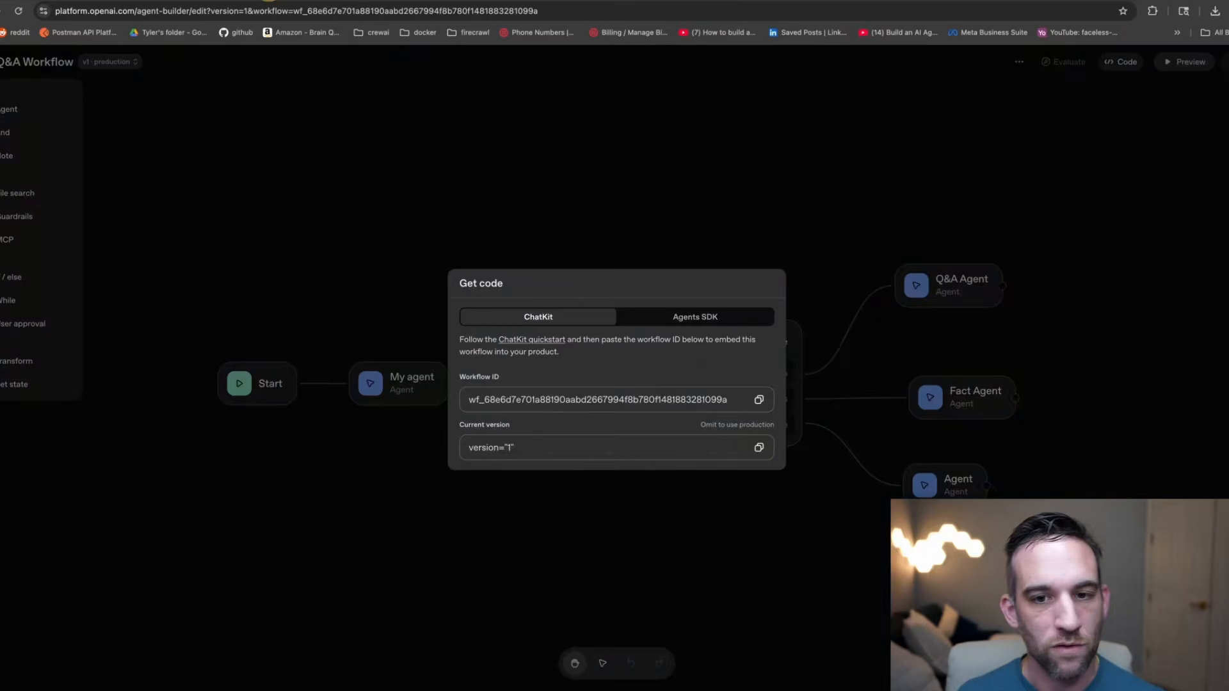
{"action": "left_click", "coordinate": [758, 401]}
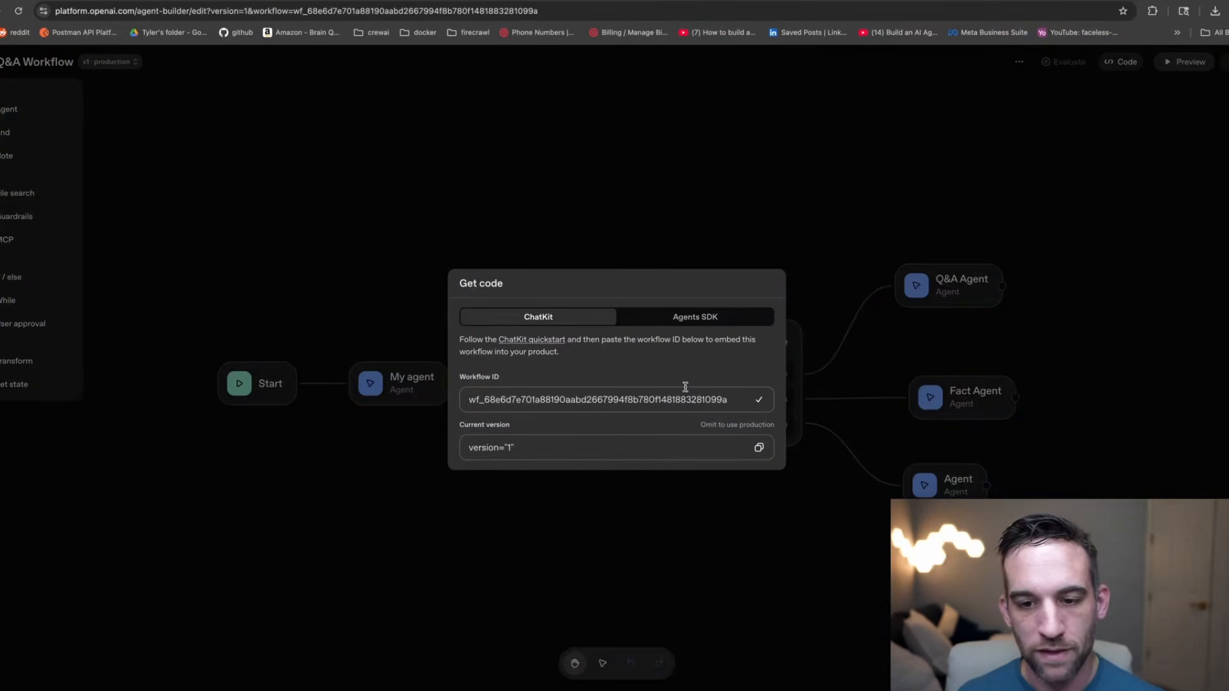
{"action": "key", "text": "super+Tab"}
{"action": "left_click", "coordinate": [512, 58]}
{"action": "left_click_drag", "start_coordinate": [529, 62], "coordinate": [458, 61]}
{"action": "key", "text": "super+v"}
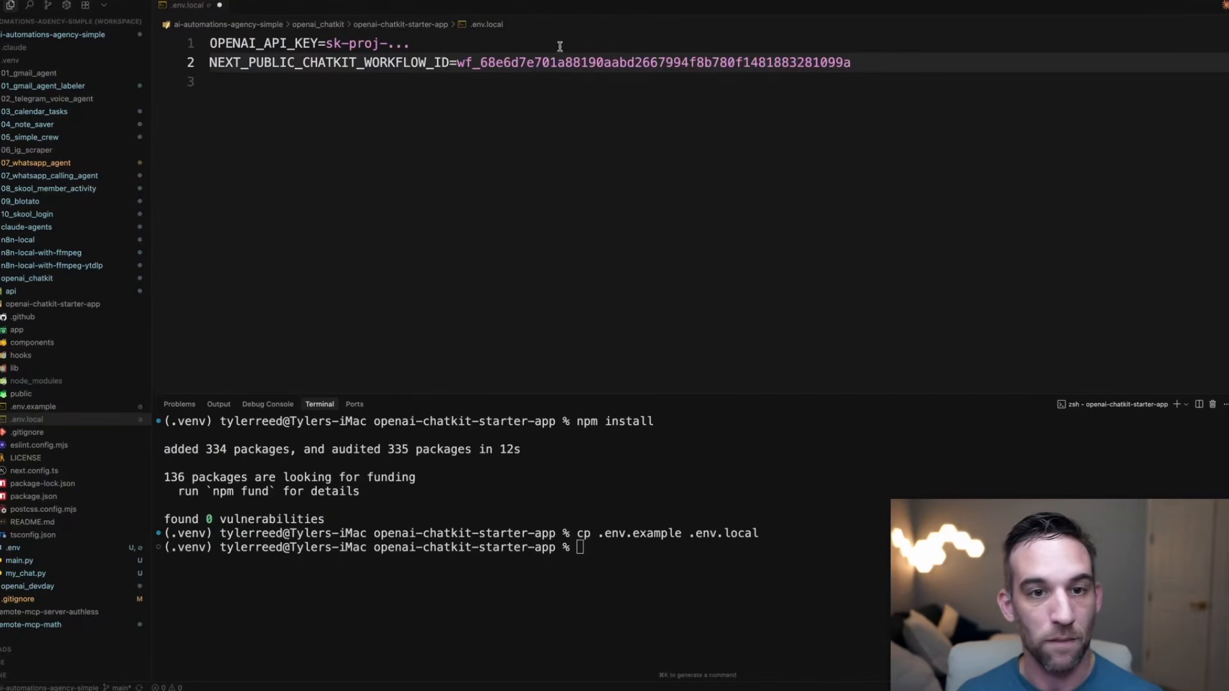
{"action": "left_click", "coordinate": [539, 41]}
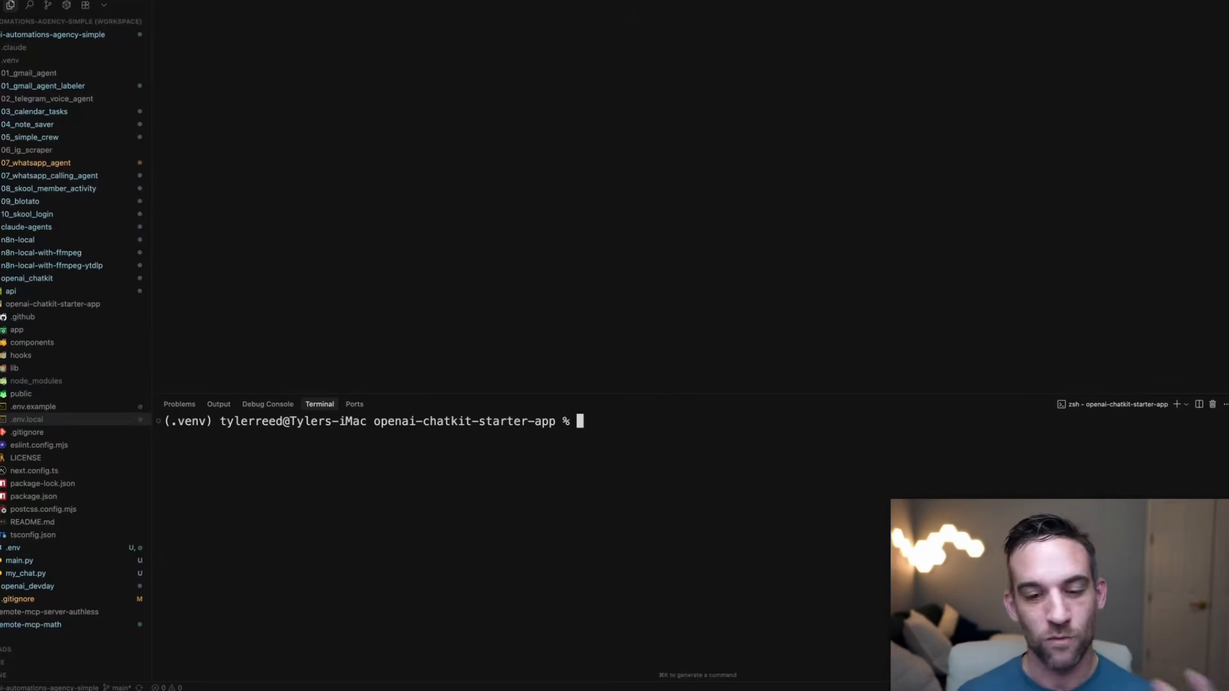
{"action": "type", "text": "npm "}
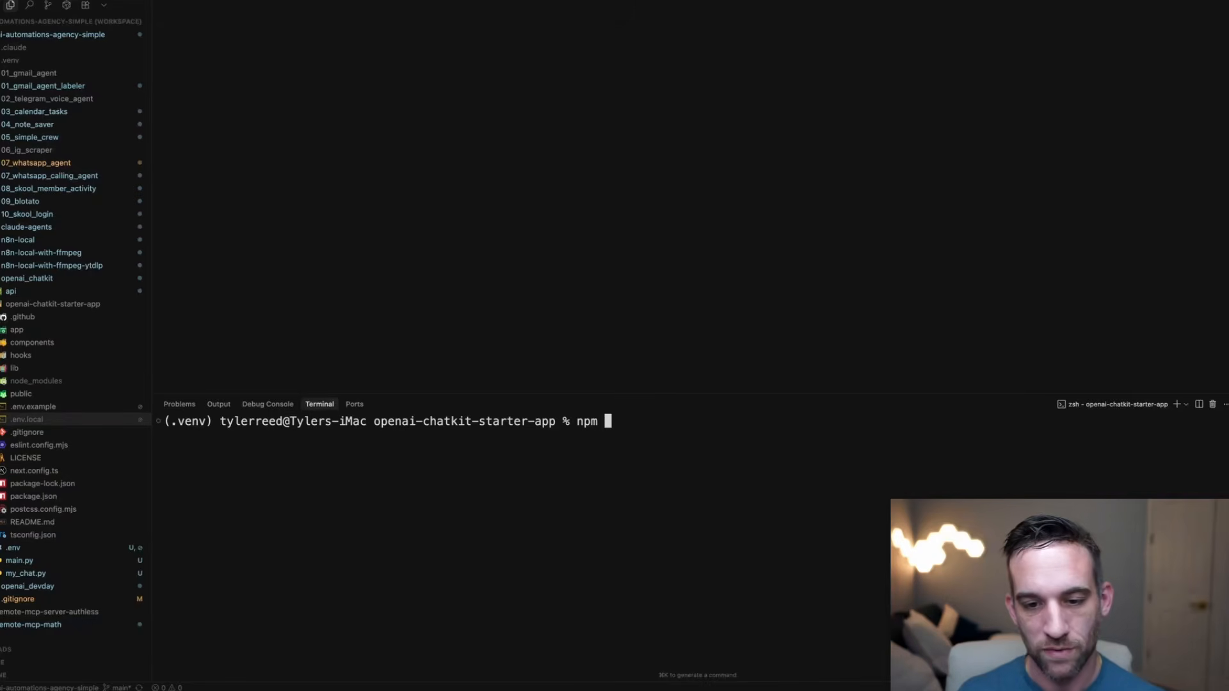
{"action": "type", "text": "run dev"}
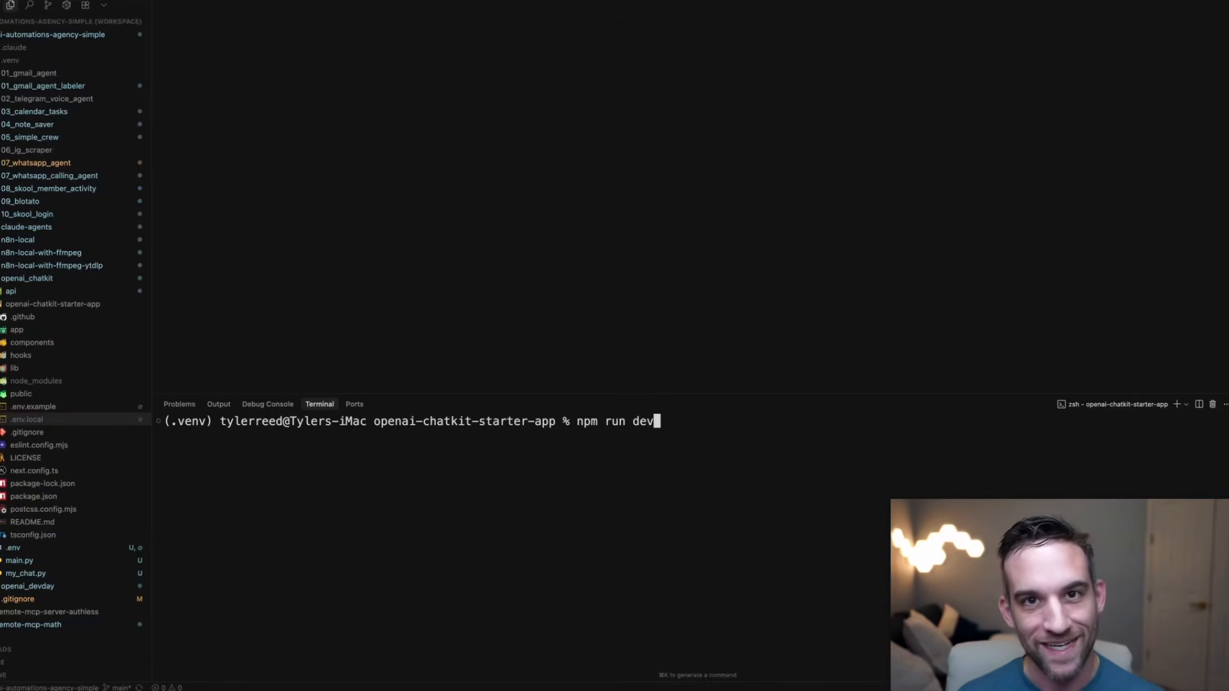
{"action": "key", "text": "Return"}
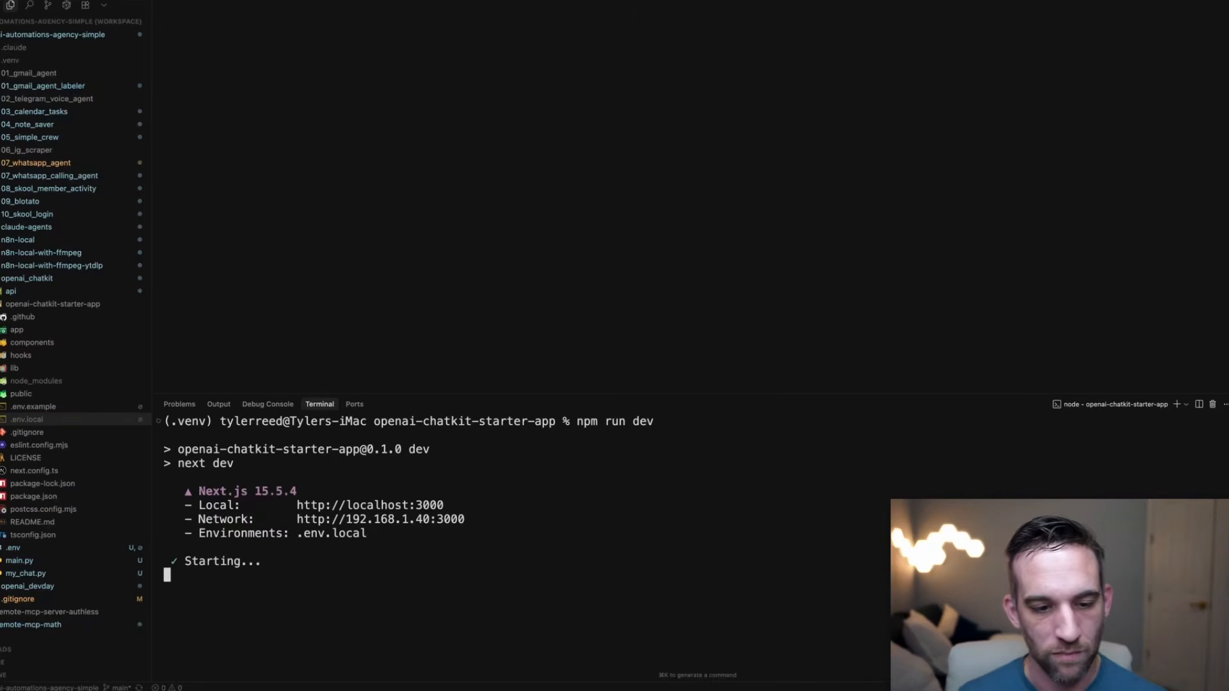
{"action": "left_click", "coordinate": [383, 506], "text": "super"}
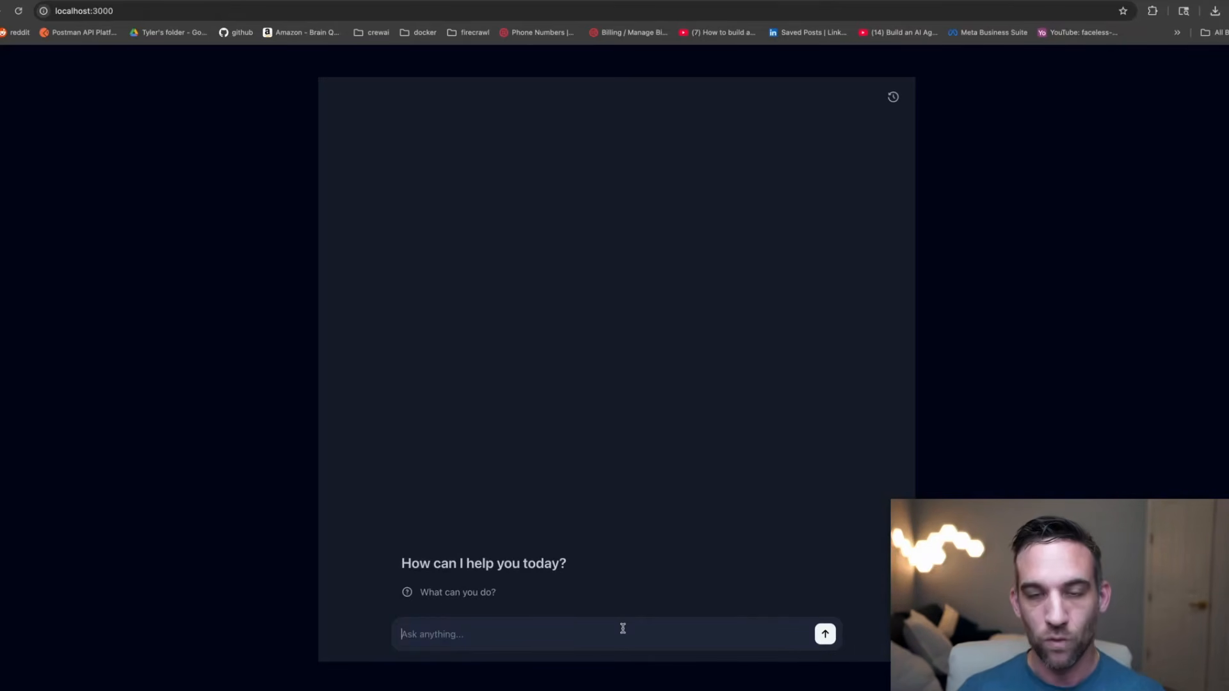
Ask the chat "can you tell me more about ai agents?" and review the rewritten question and operating_procedure classification in its reply.
{"action": "type", "text": "can you tell me mo"}
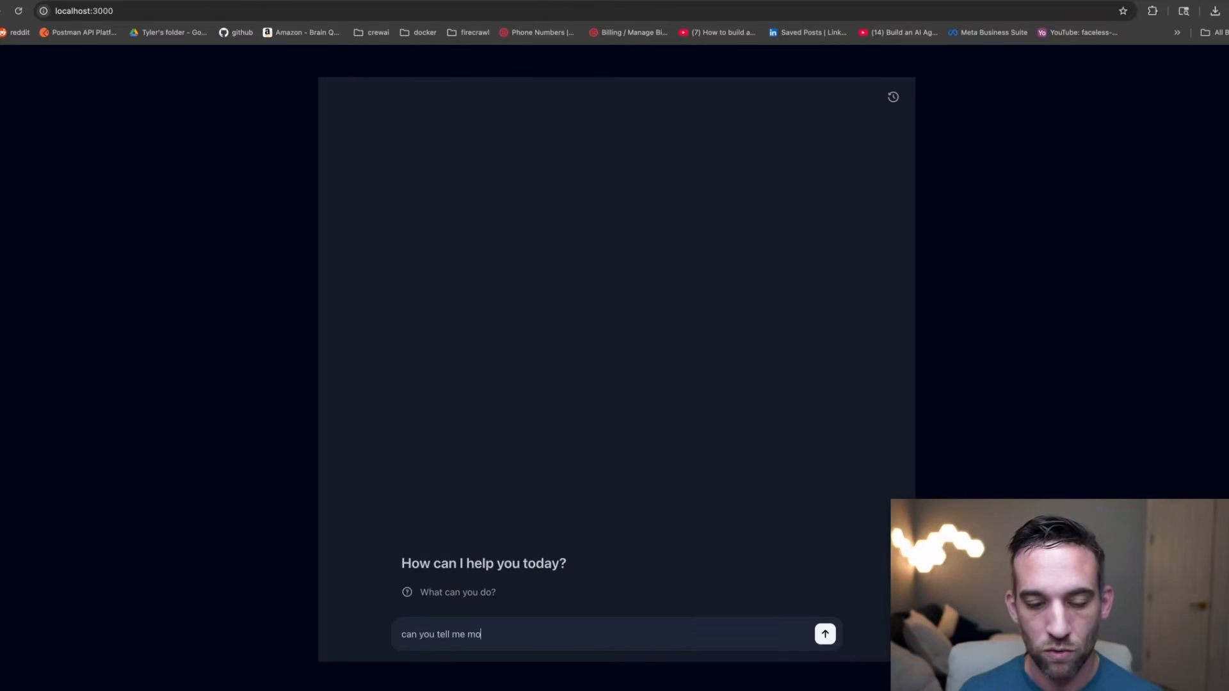
{"action": "type", "text": "re about ai agents?"}
{"action": "key", "text": "Return"}
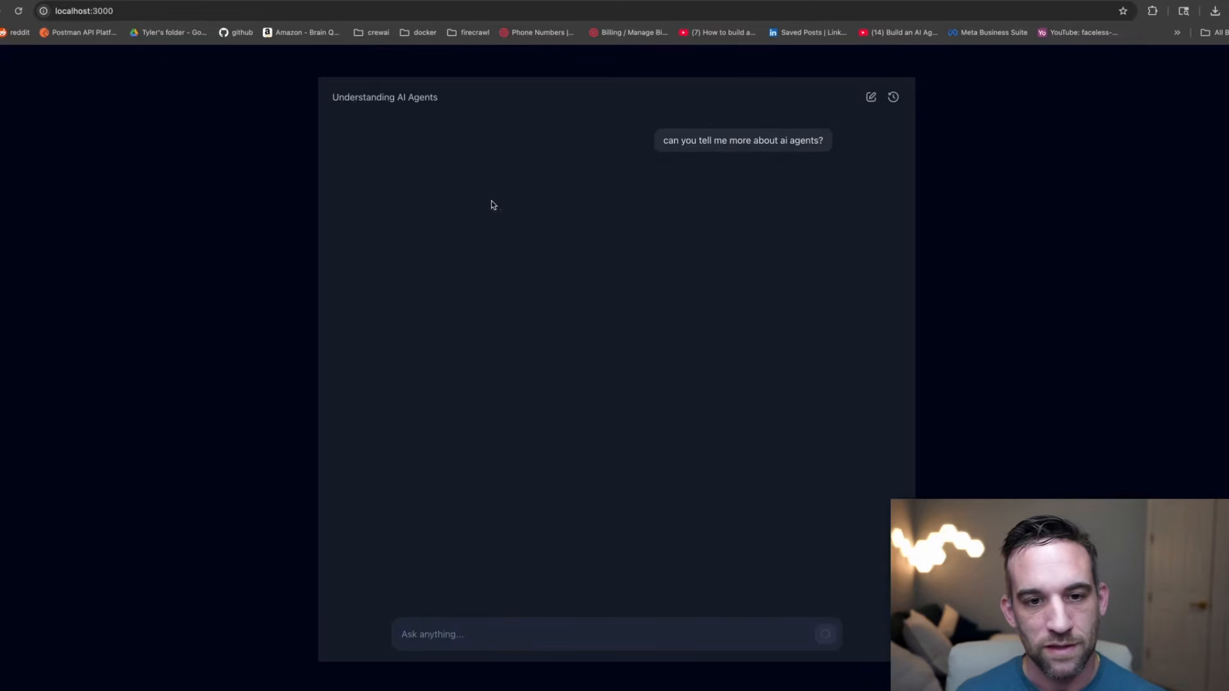
{"action": "left_click_drag", "start_coordinate": [488, 197], "coordinate": [402, 198]}
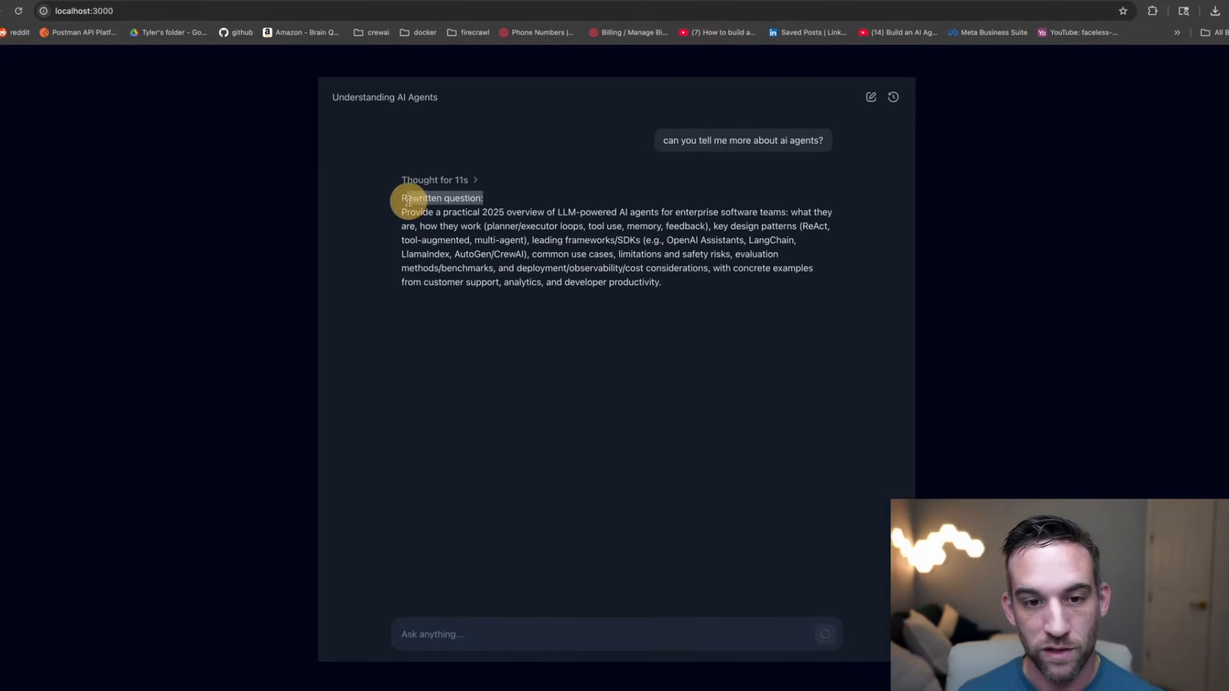
{"action": "left_click_drag", "start_coordinate": [411, 305], "coordinate": [499, 306]}
{"action": "left_click", "coordinate": [509, 306]}
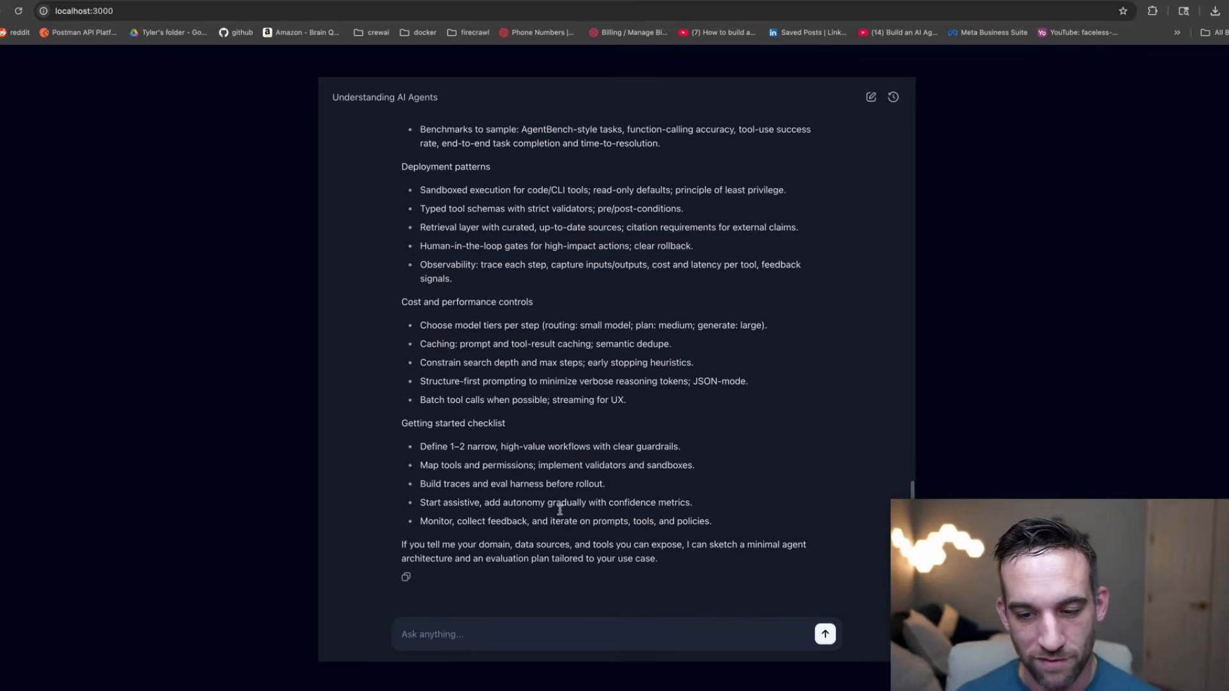
{"action": "scroll", "coordinate": [557, 499], "scroll_direction": "up", "scroll_amount": 15}
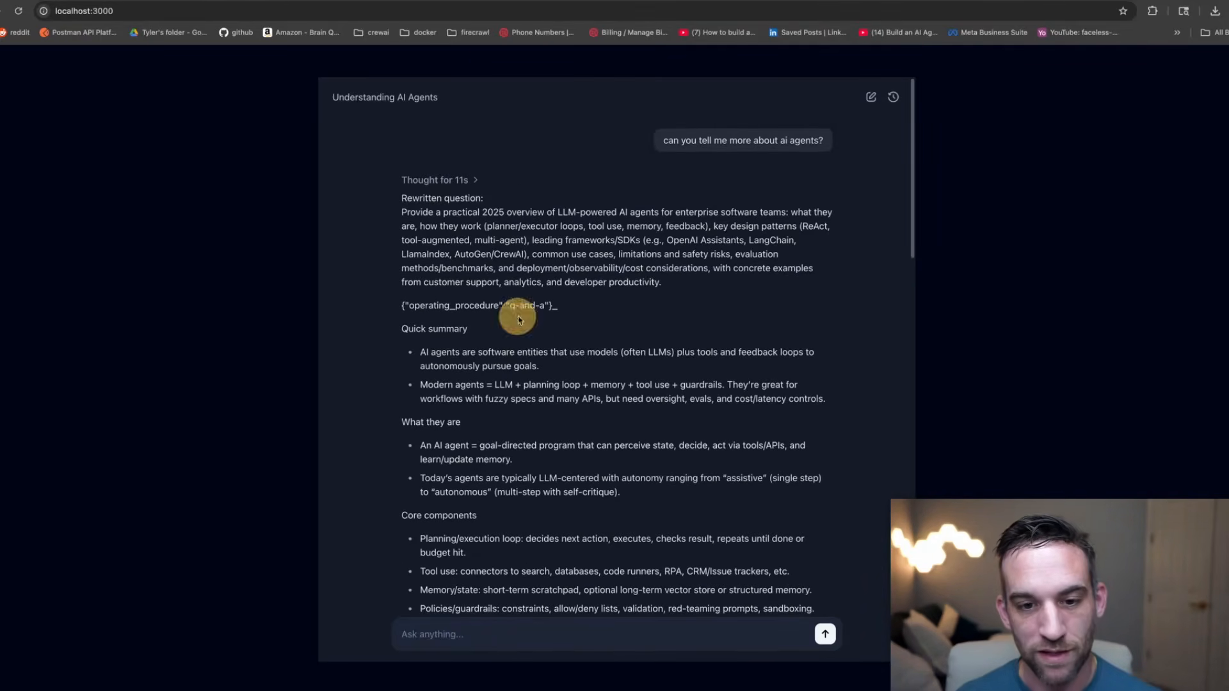
Send the follow-up message "can you give me help on creating halloween food" in the same chat thread.
{"action": "scroll", "coordinate": [541, 307], "scroll_direction": "down", "scroll_amount": 15}
{"action": "left_click", "coordinate": [572, 626]}
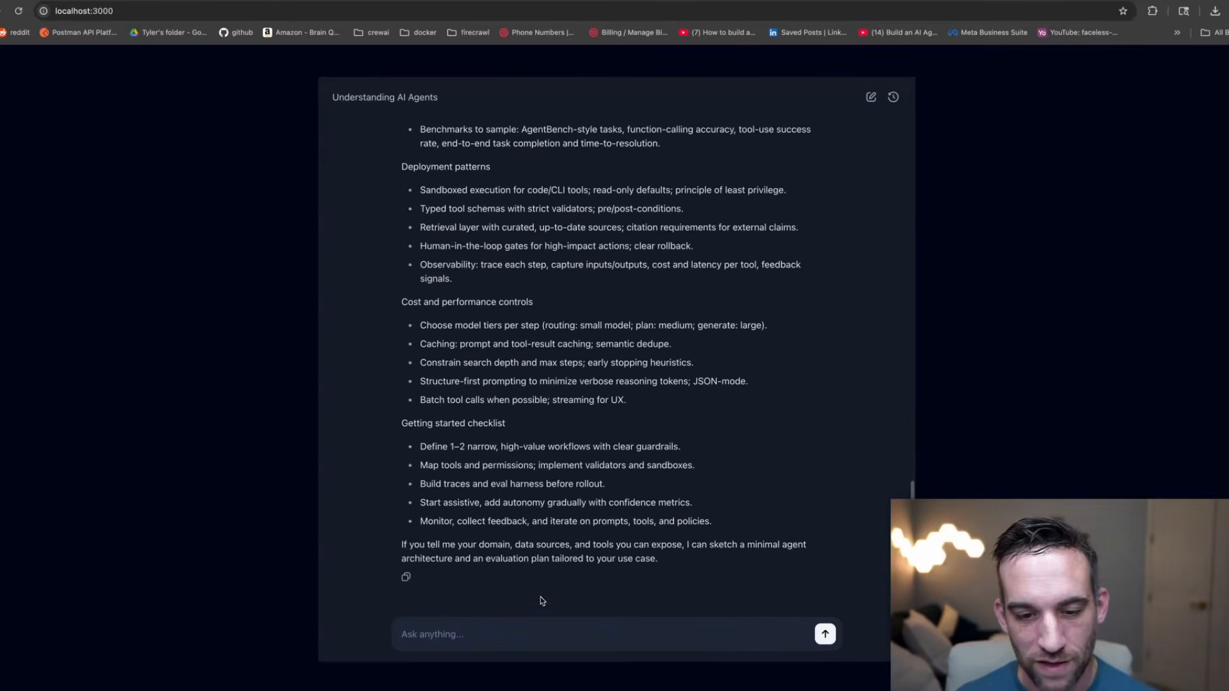
{"action": "type", "text": "can you "}
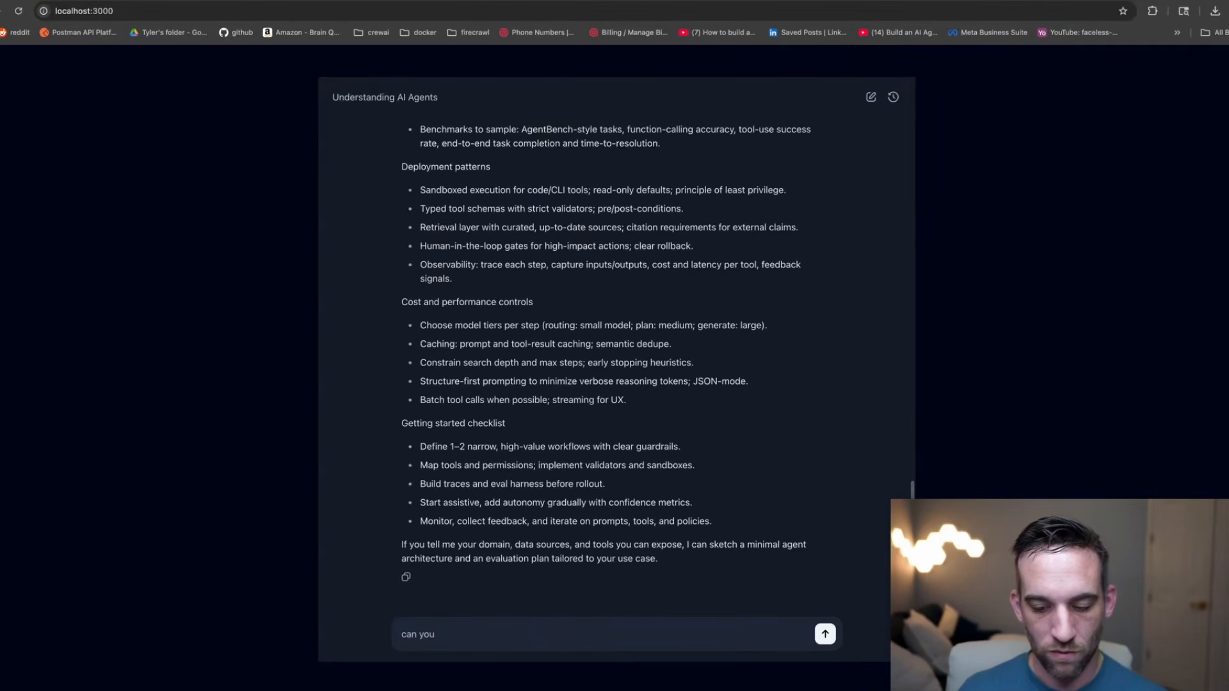
{"action": "type", "text": "give me help "}
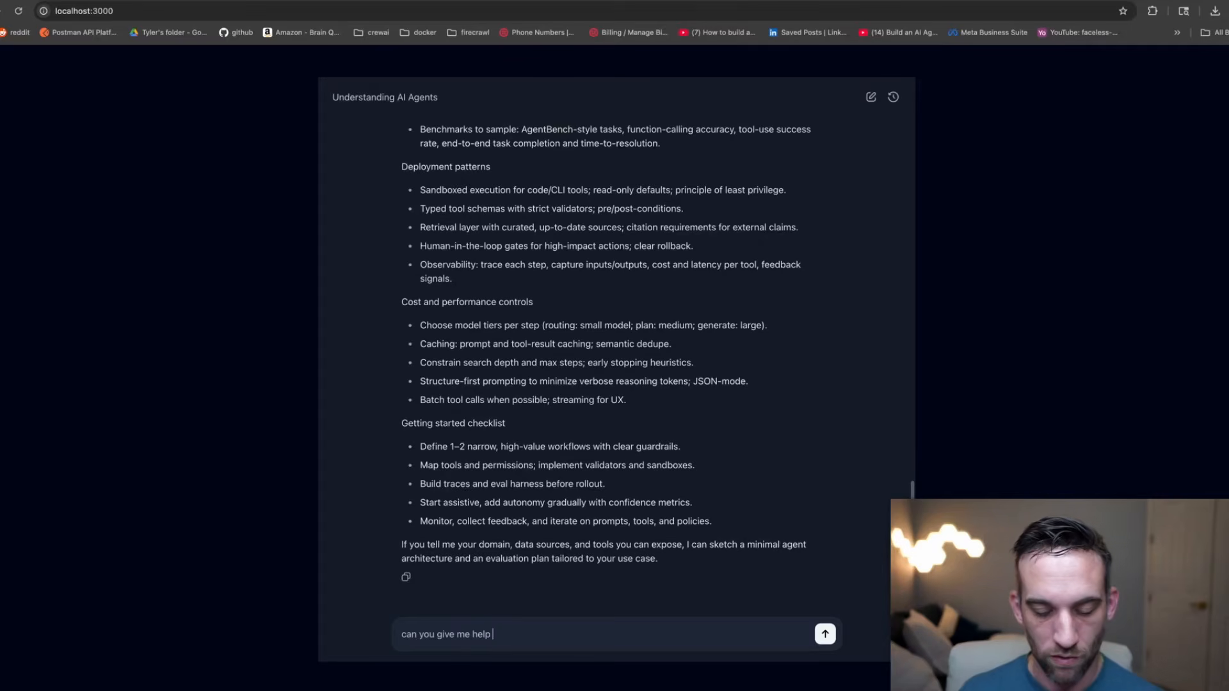
{"action": "type", "text": "on creating "}
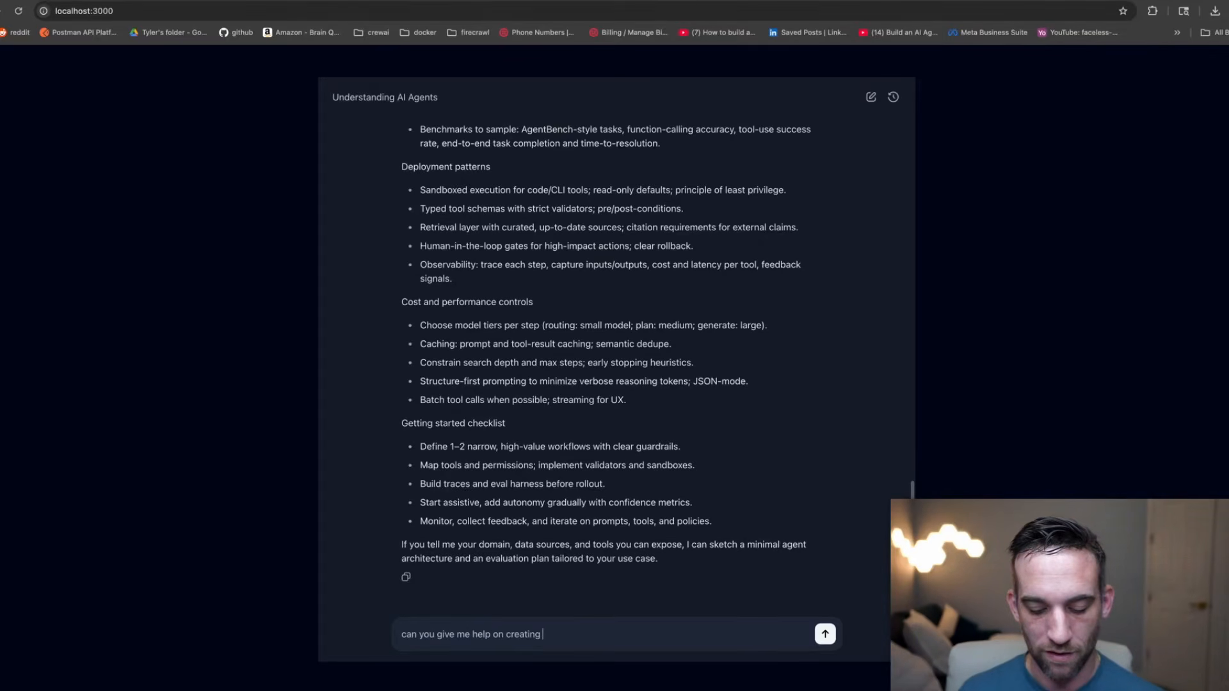
{"action": "type", "text": "halloween food"}
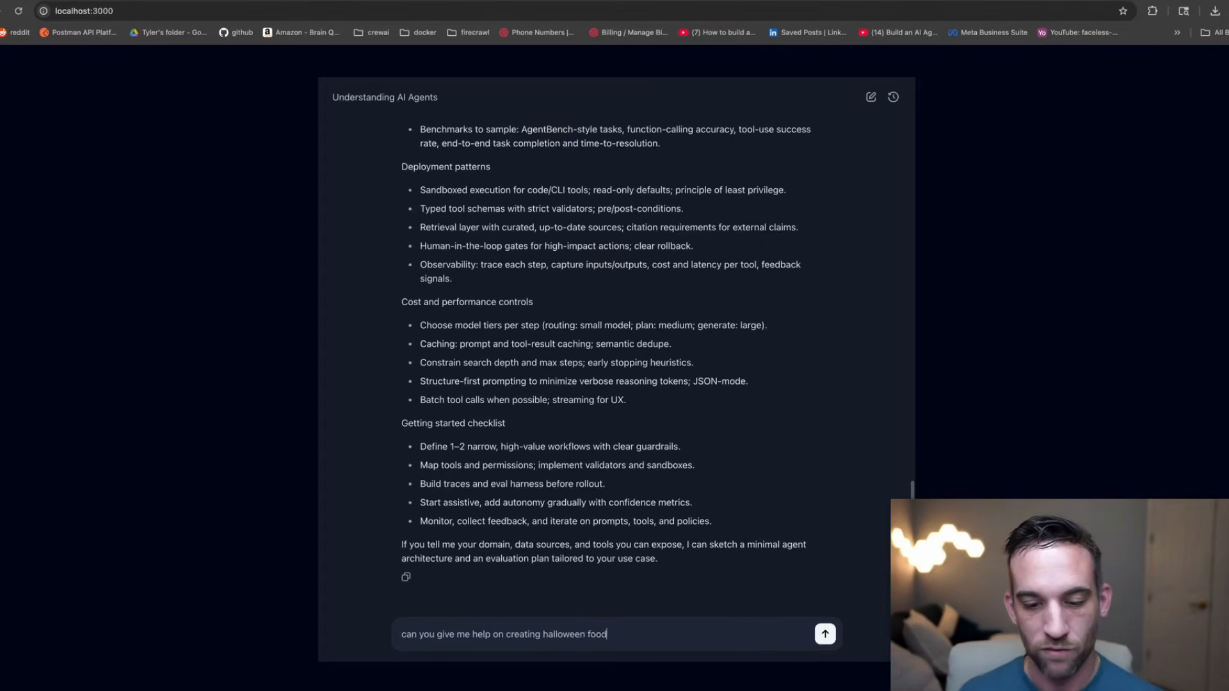
{"action": "key", "text": "Return"}
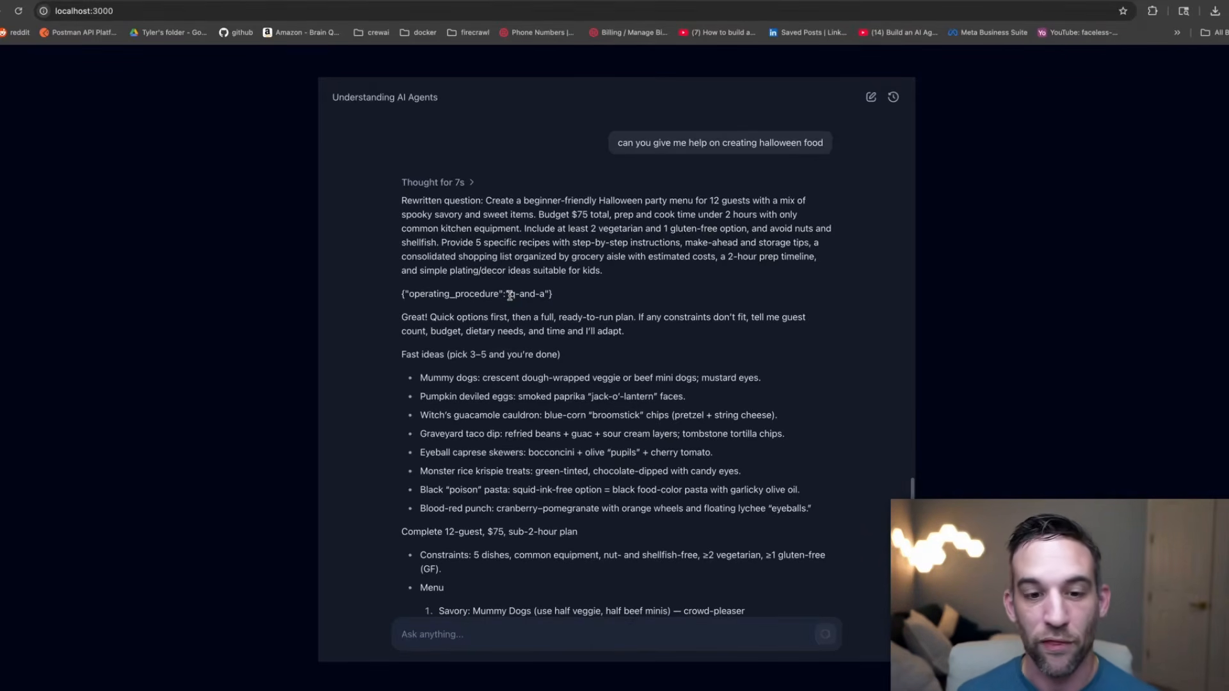
Examine the Halloween food reply, including its rewritten question, operating_procedure classification, menu, shopping list, recipes and prep timeline.
{"action": "scroll", "coordinate": [549, 388], "scroll_direction": "up", "scroll_amount": 7}
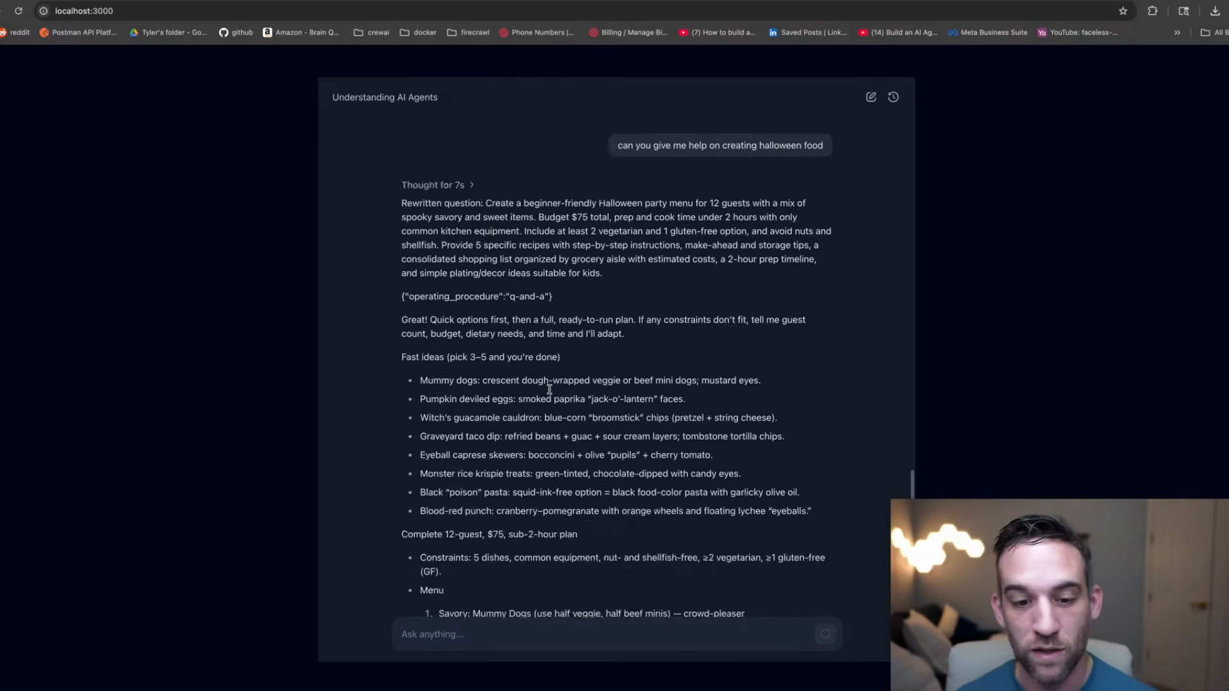
{"action": "scroll", "coordinate": [550, 394], "scroll_direction": "down", "scroll_amount": 8}
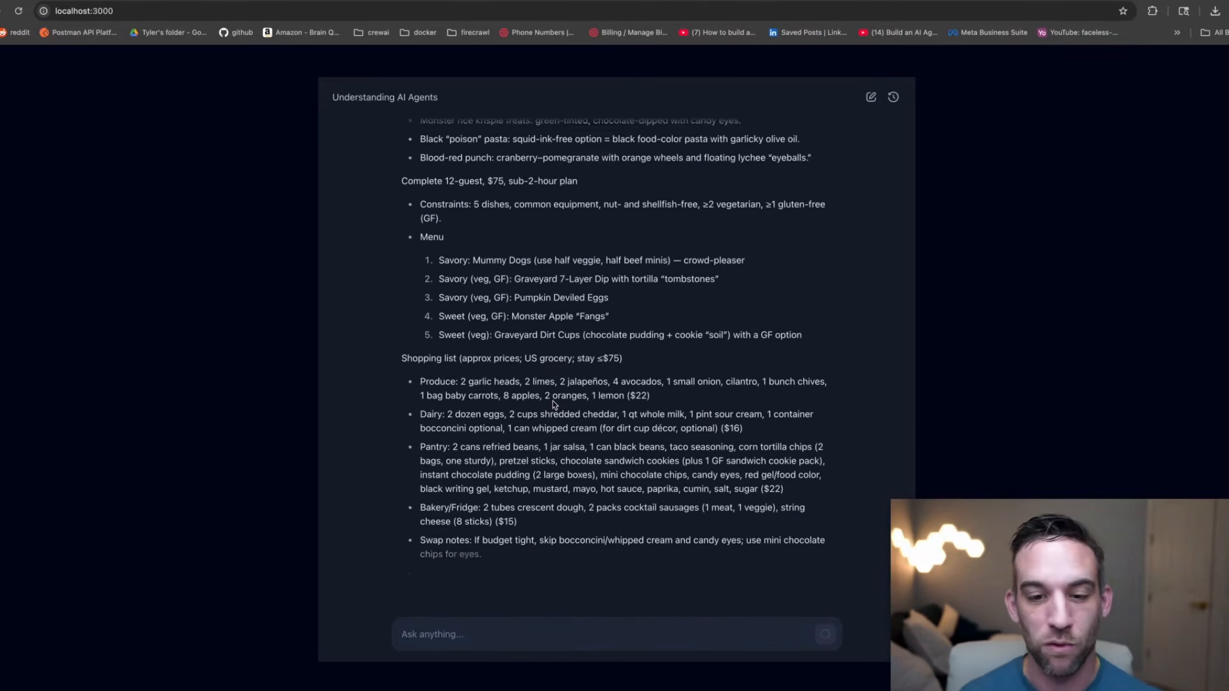
{"action": "scroll", "coordinate": [552, 401], "scroll_direction": "down", "scroll_amount": 1}
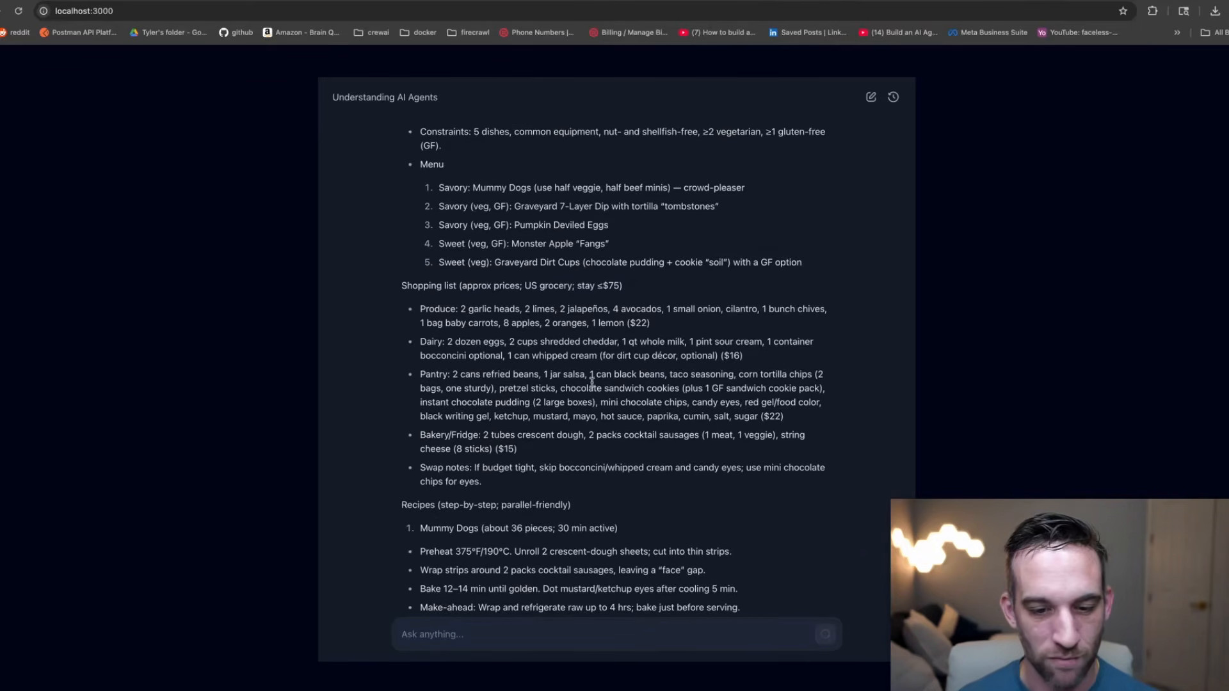
{"action": "scroll", "coordinate": [608, 421], "scroll_direction": "down", "scroll_amount": 3}
{"action": "scroll", "coordinate": [608, 421], "scroll_direction": "up", "scroll_amount": 15}
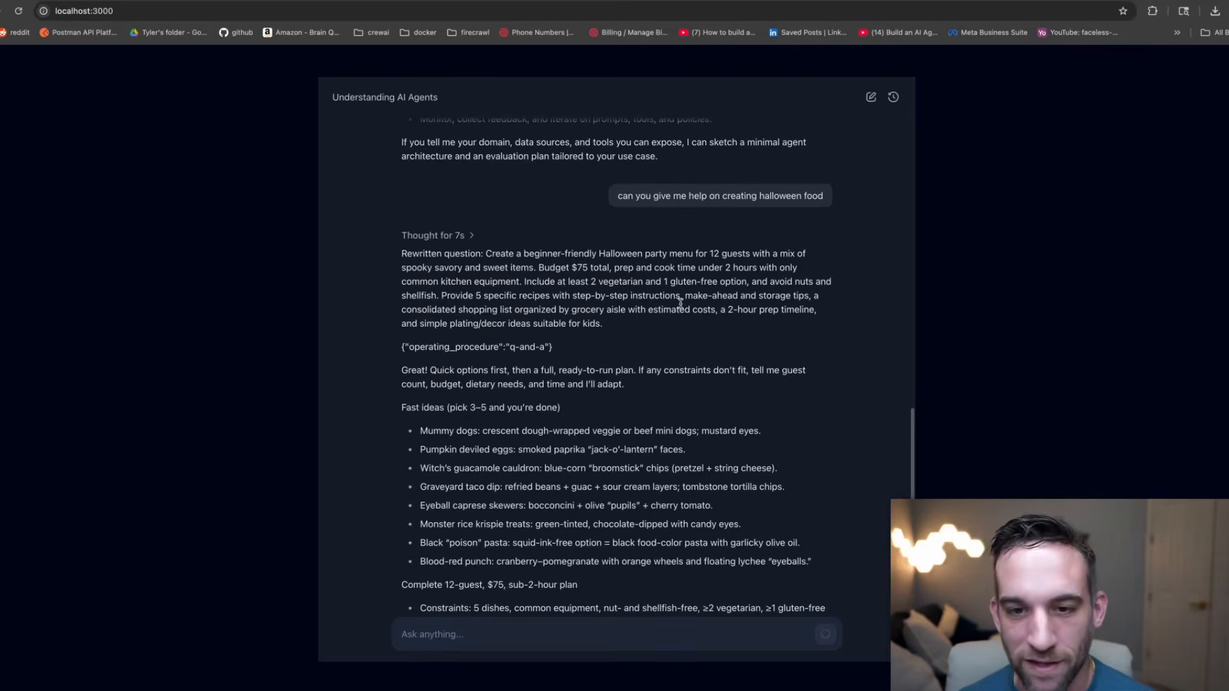
{"action": "scroll", "coordinate": [630, 349], "scroll_direction": "up", "scroll_amount": 3}
{"action": "scroll", "coordinate": [614, 358], "scroll_direction": "down", "scroll_amount": 15}
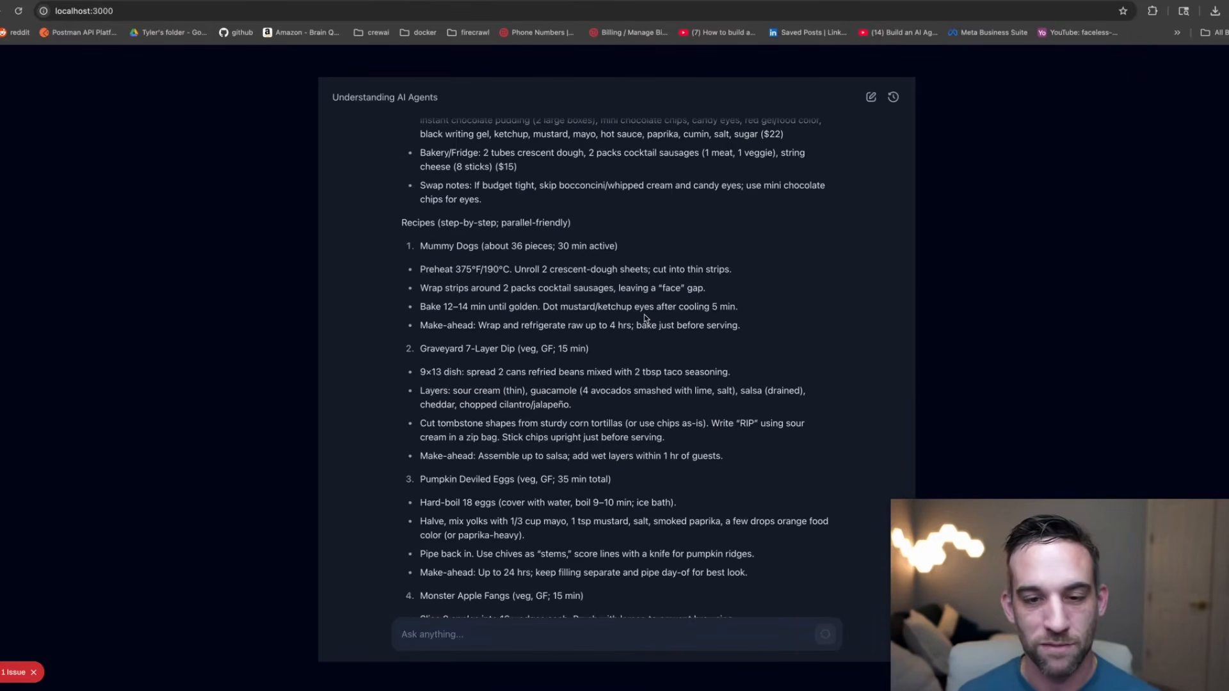
{"action": "scroll", "coordinate": [672, 338], "scroll_direction": "up", "scroll_amount": 2}
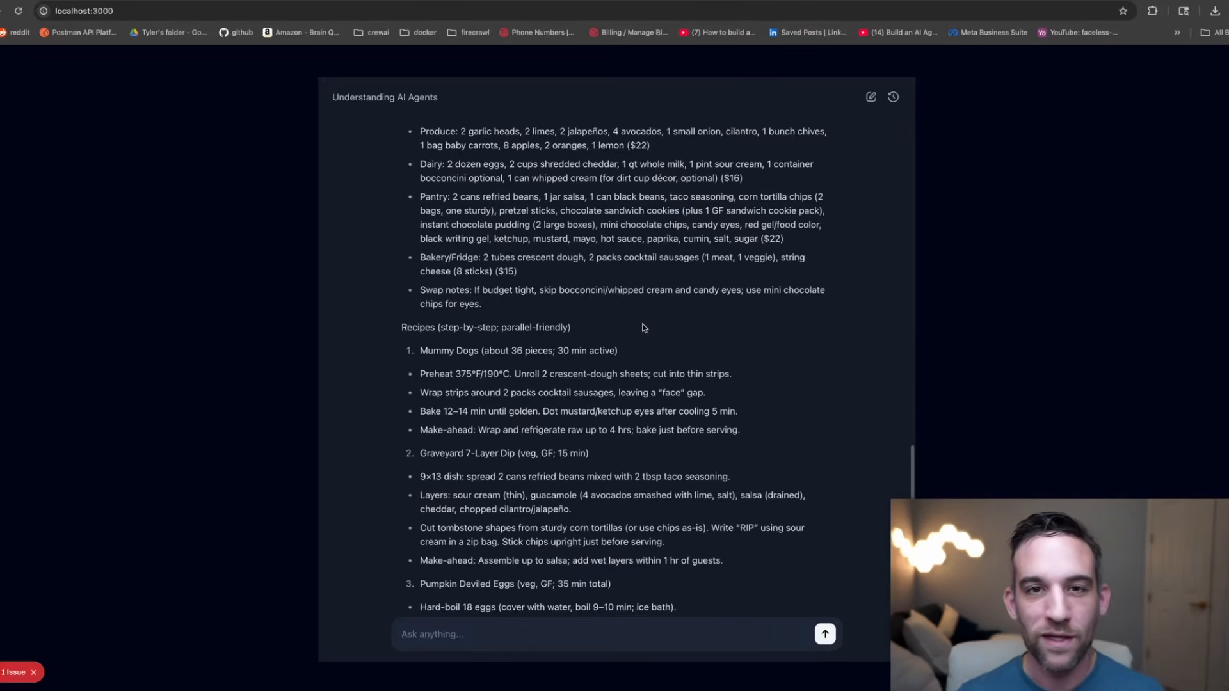
{"action": "scroll", "coordinate": [644, 328], "scroll_direction": "down", "scroll_amount": 15}
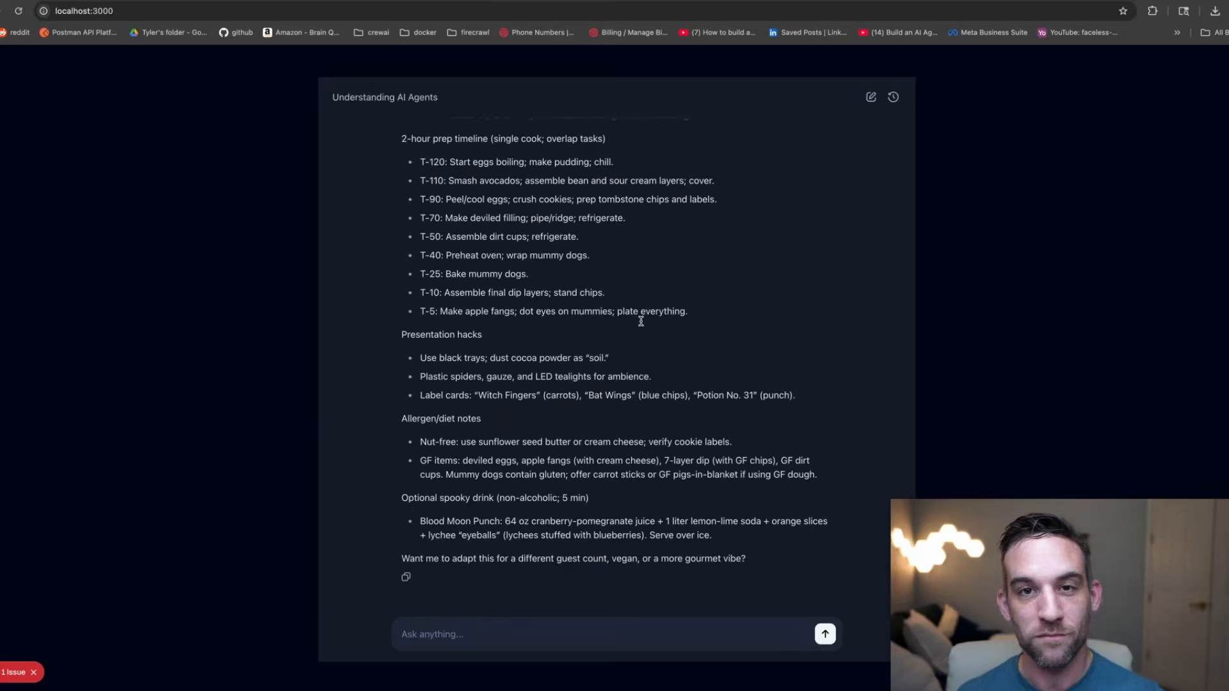
{"action": "scroll", "coordinate": [641, 321], "scroll_direction": "up", "scroll_amount": 20}
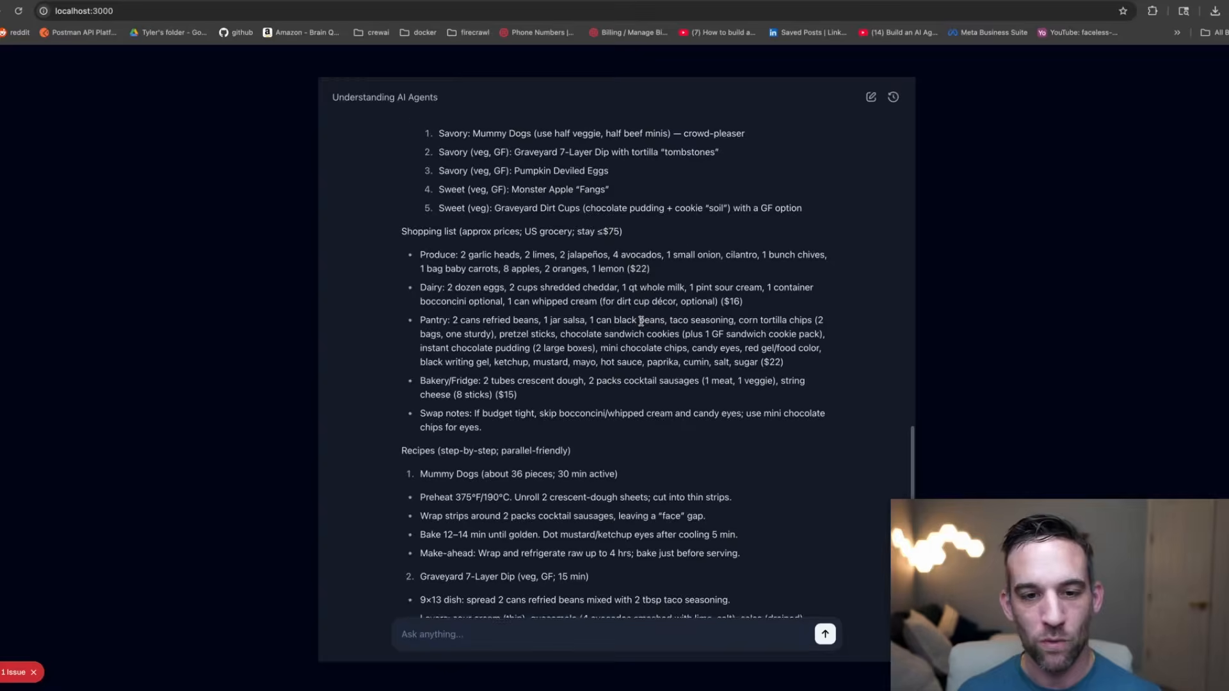
{"action": "scroll", "coordinate": [647, 346], "scroll_direction": "down", "scroll_amount": 15}
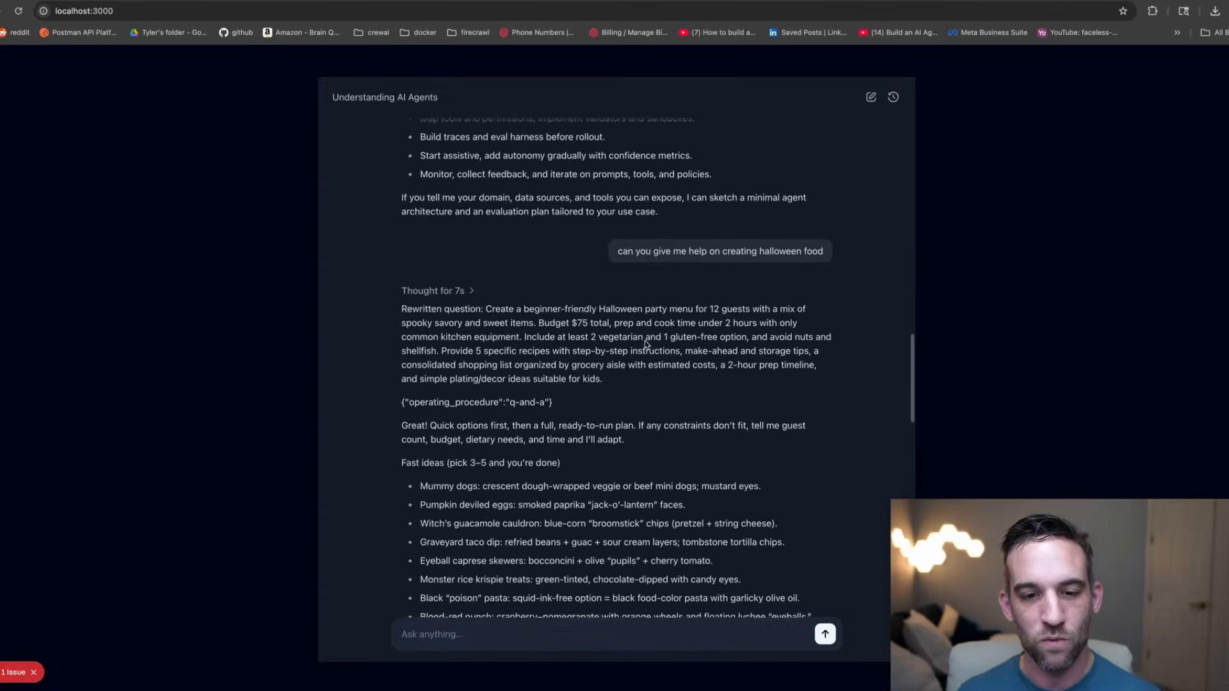
{"action": "scroll", "coordinate": [507, 241], "scroll_direction": "up", "scroll_amount": 3}
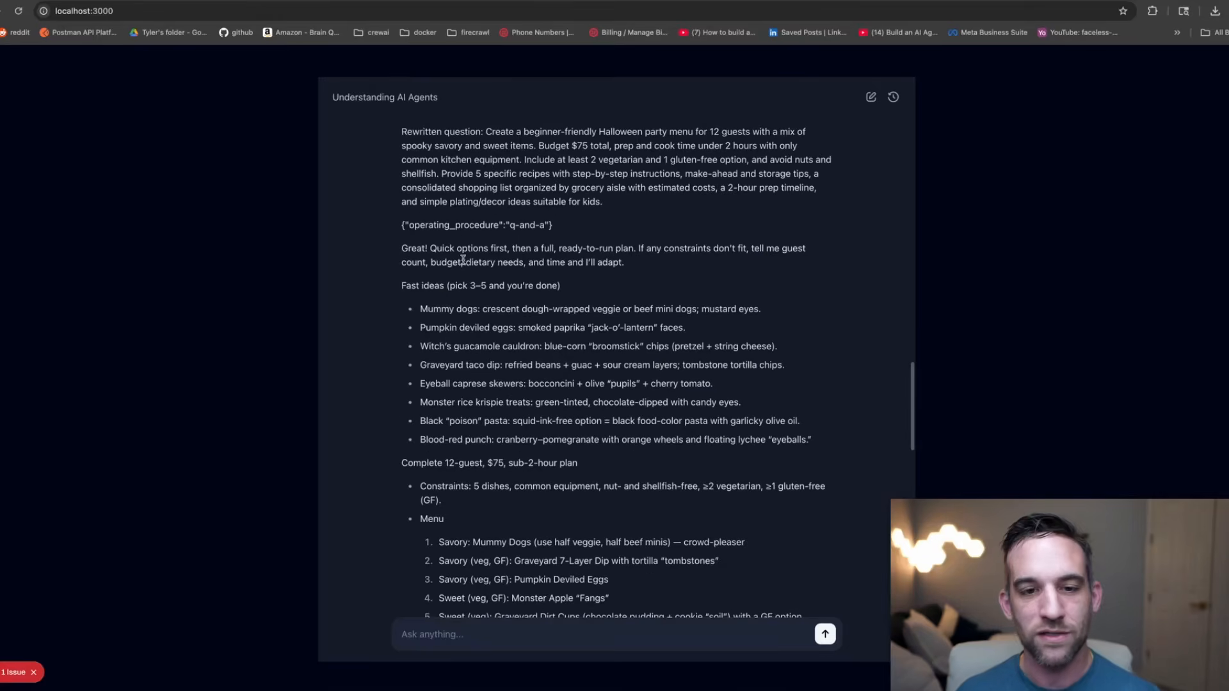
{"action": "triple_click", "coordinate": [403, 249]}
Copy the AI agents answer from the Quick summary heading through the last item of the Getting started checklist.
{"action": "scroll", "coordinate": [422, 267], "scroll_direction": "up", "scroll_amount": 10}
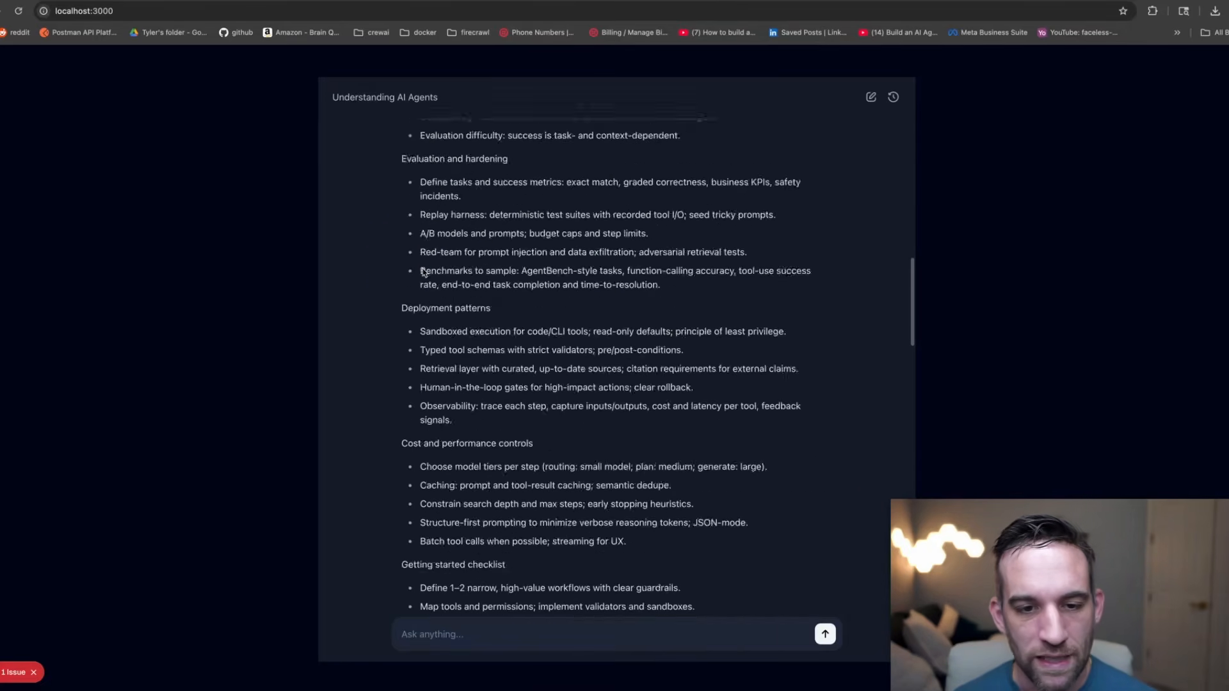
{"action": "scroll", "coordinate": [422, 268], "scroll_direction": "up", "scroll_amount": 10}
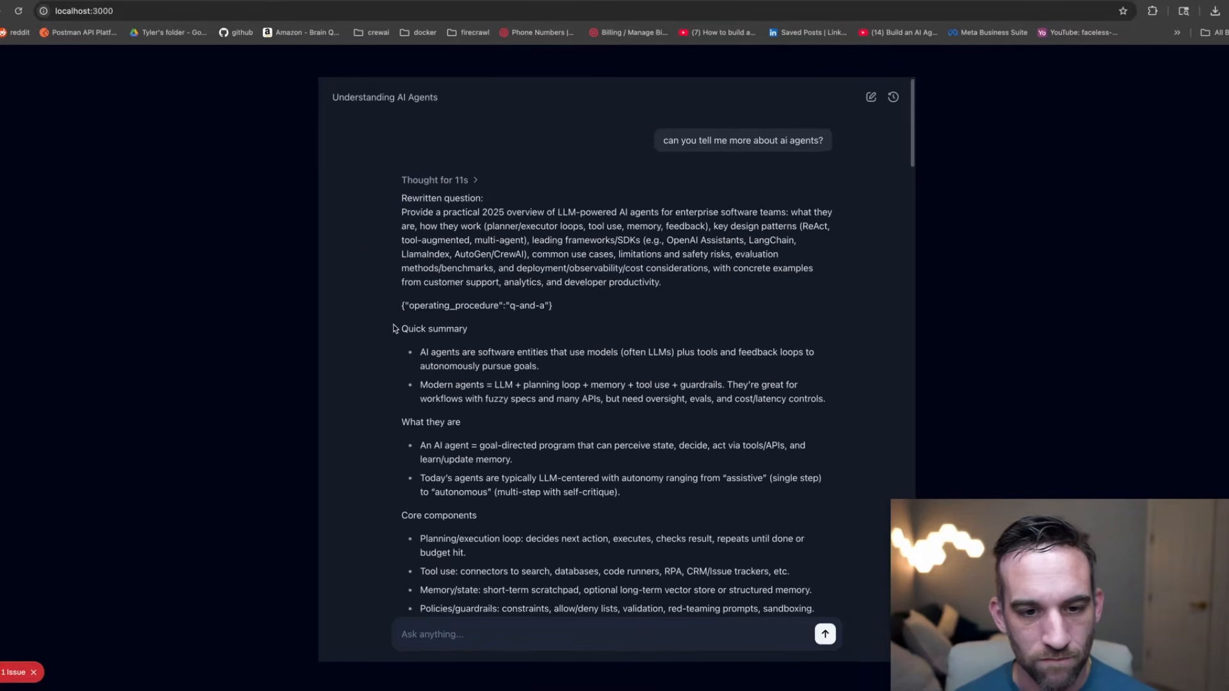
{"action": "left_click_drag", "start_coordinate": [400, 330], "coordinate": [728, 339]}
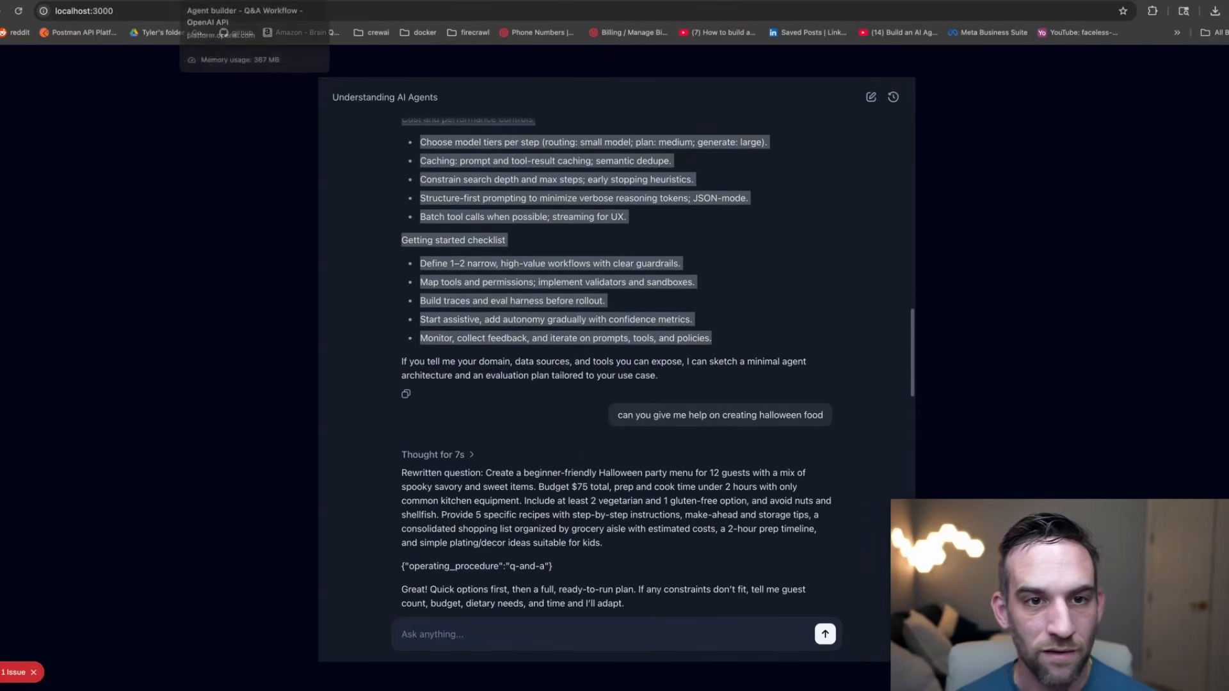
Switch to the ChatKit Widget Builder in the browser and open its page for creating a new widget.
{"action": "left_click", "coordinate": [234, 1]}
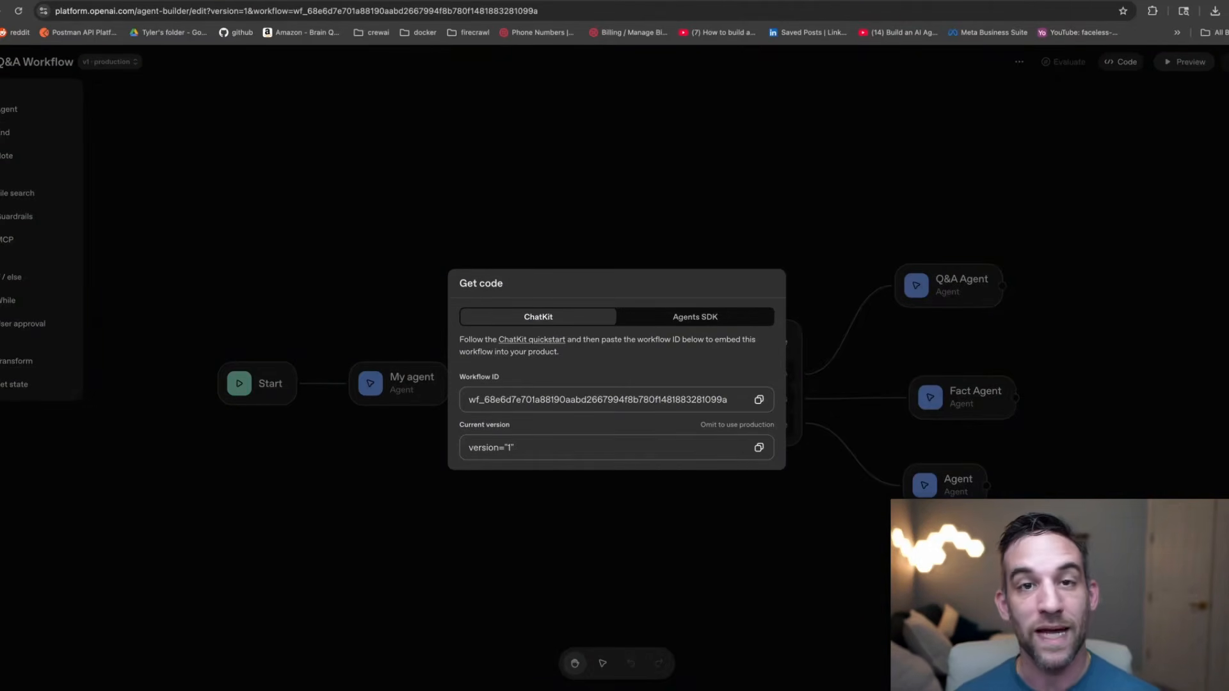
{"action": "left_click", "coordinate": [250, 1]}
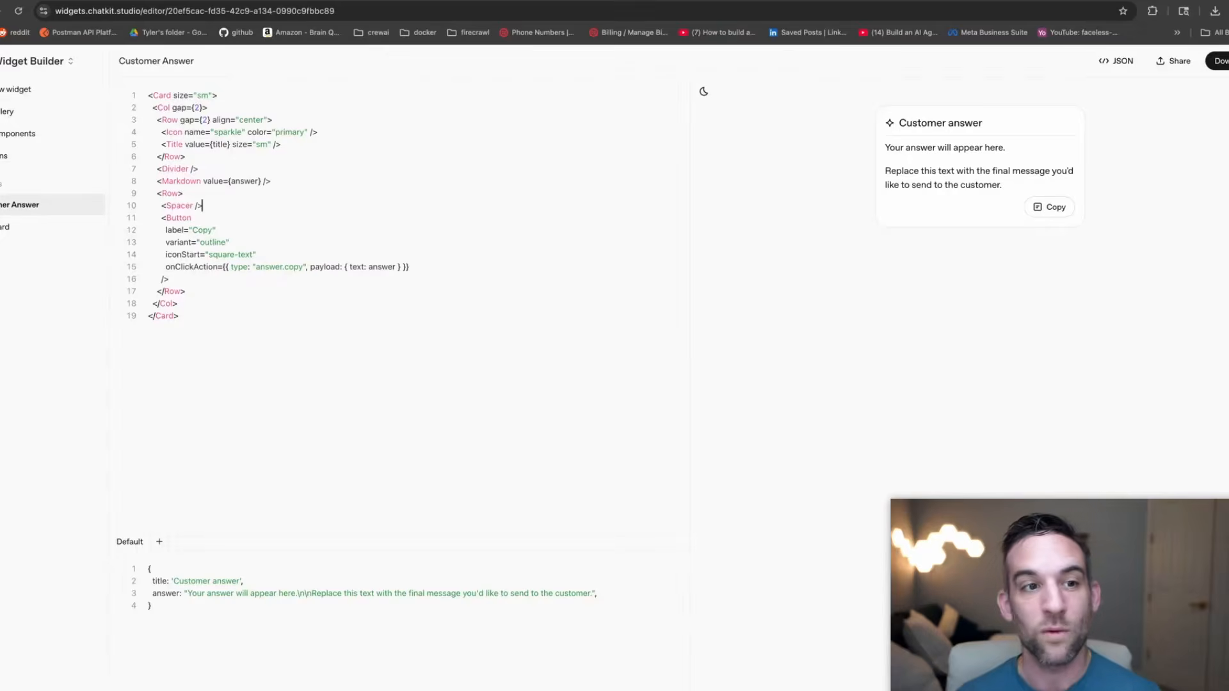
{"action": "left_click", "coordinate": [84, 14]}
{"action": "left_click", "coordinate": [26, 61]}
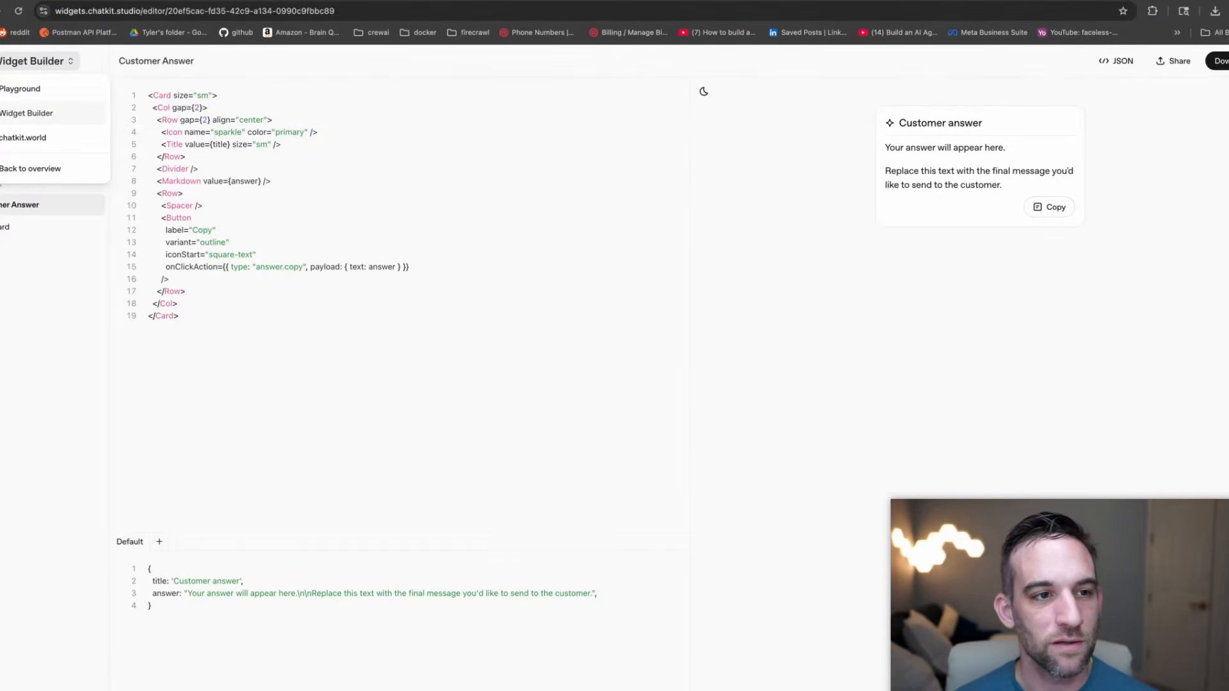
{"action": "left_click", "coordinate": [16, 113]}
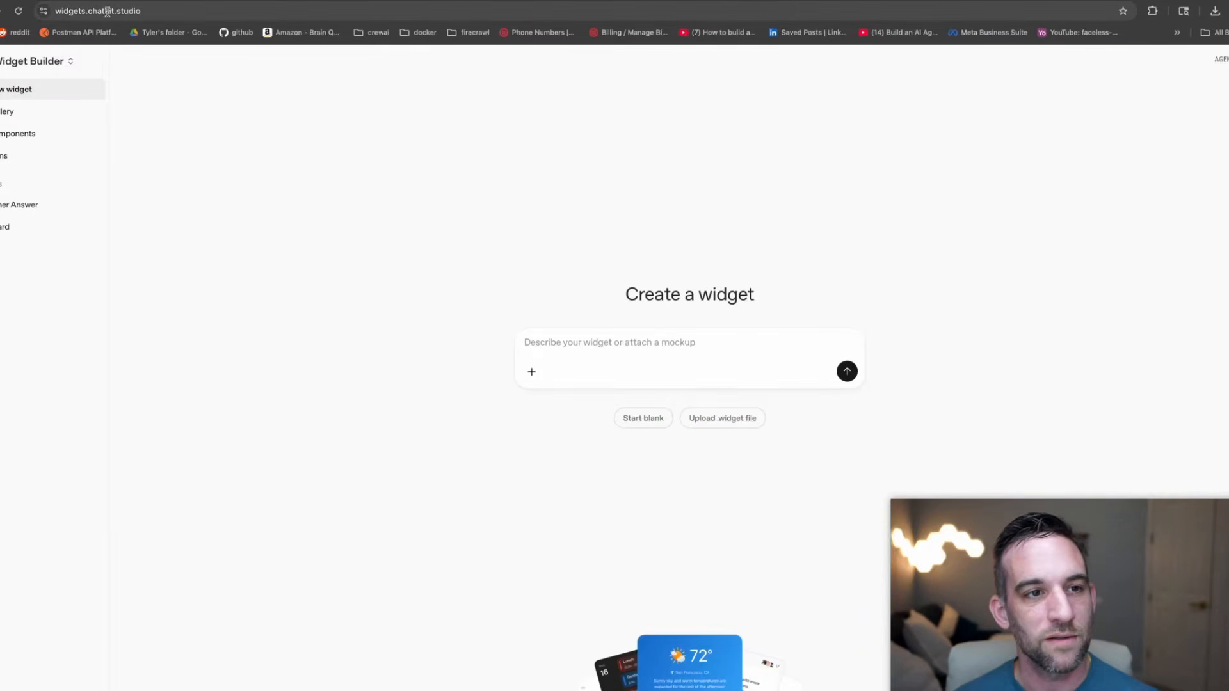
Start the new widget's description with "here we have some output" and paste in the copied AI agents answer.
{"action": "left_click", "coordinate": [591, 342]}
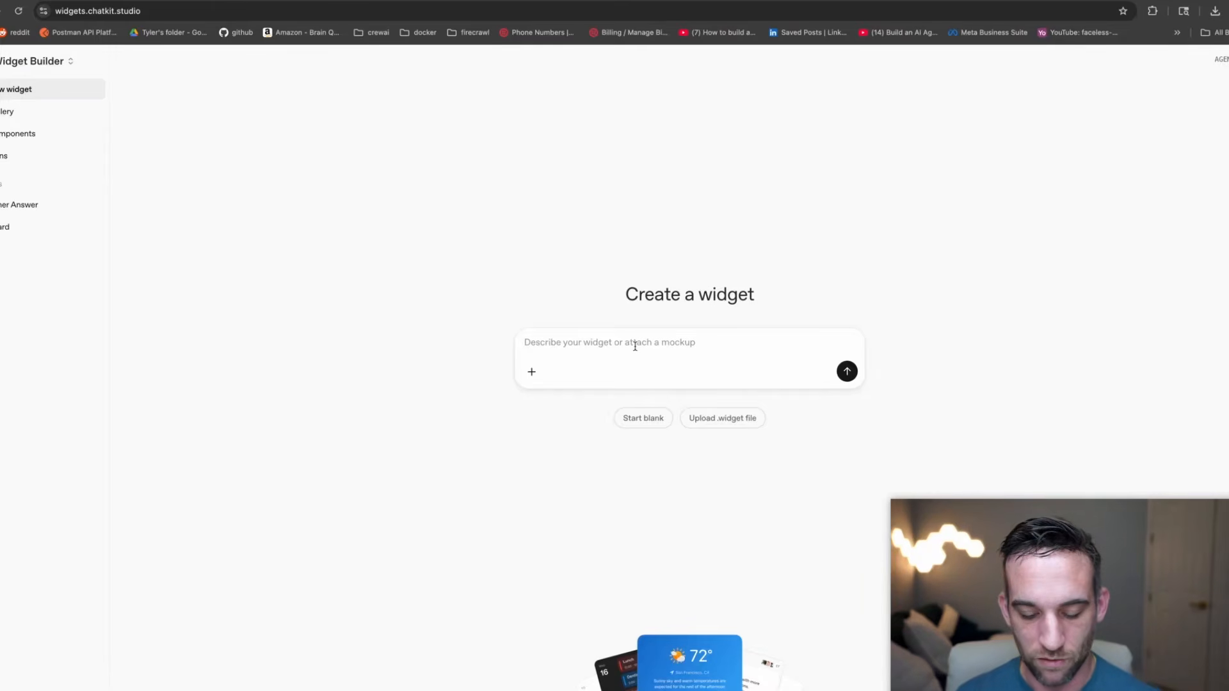
{"action": "type", "text": "here we have some output"}
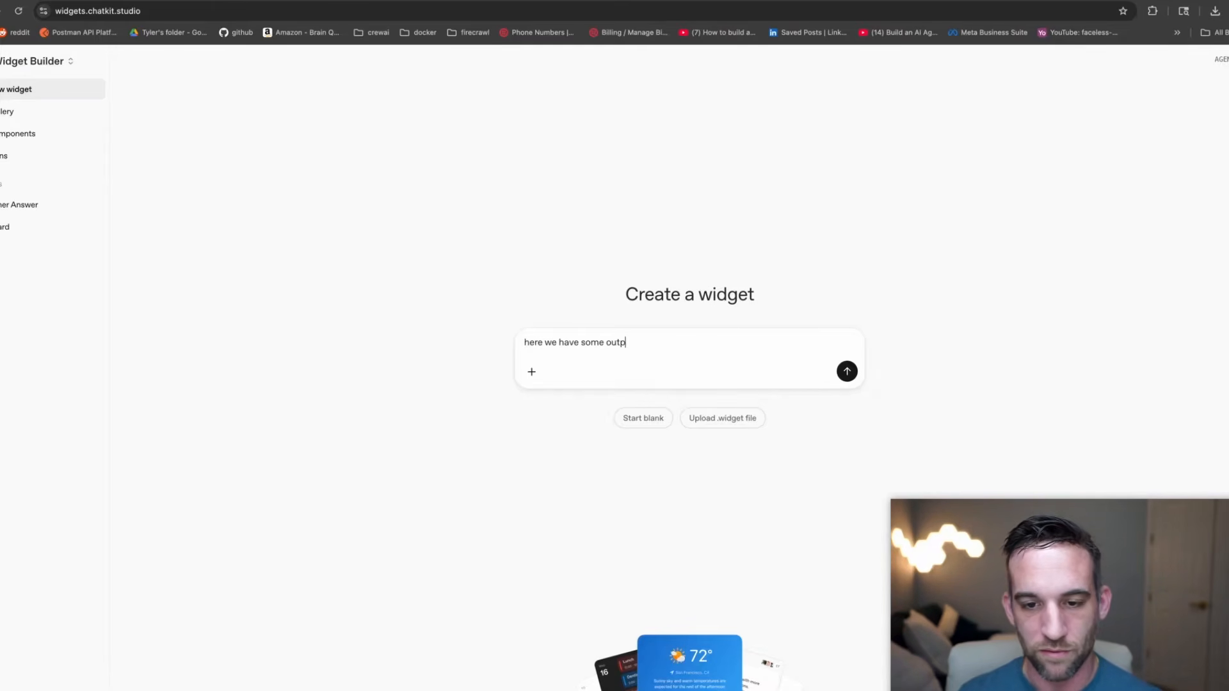
{"action": "key", "text": "super+v"}
Add "IT will alwatys be academic related and with AI specifically, can you give us a modern and sleek widget for the output" and submit the prompt.
{"action": "type", "text": "IT will alwatys "}
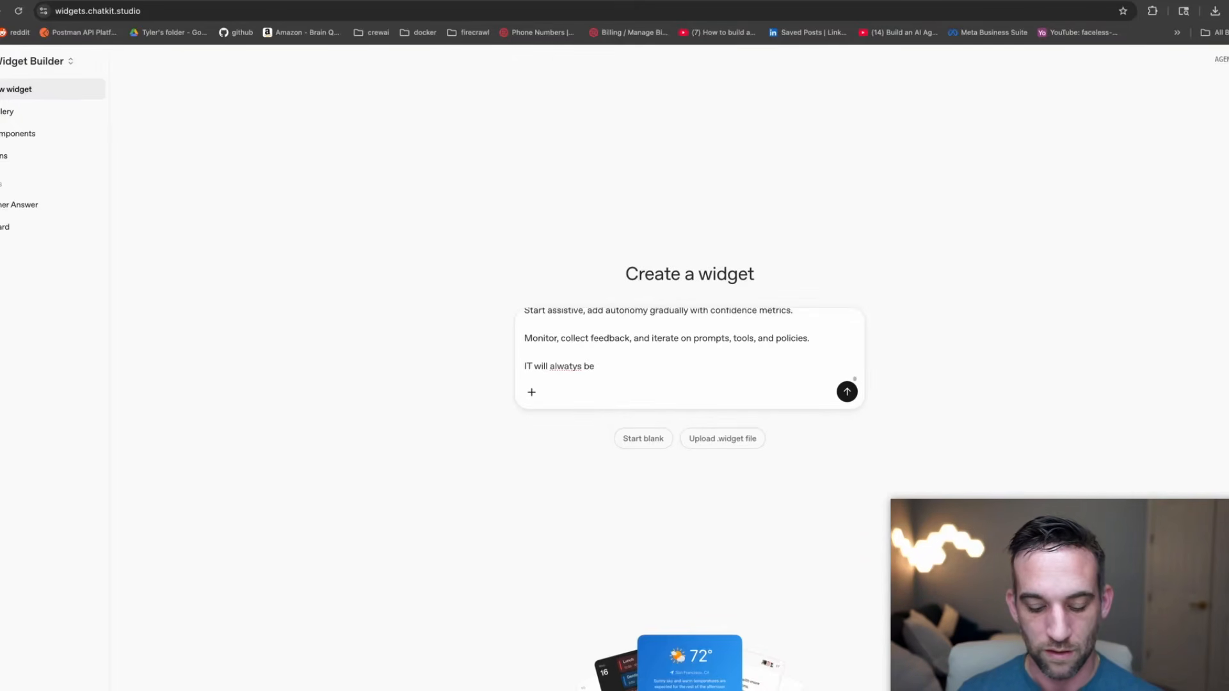
{"action": "type", "text": "be academic relate"}
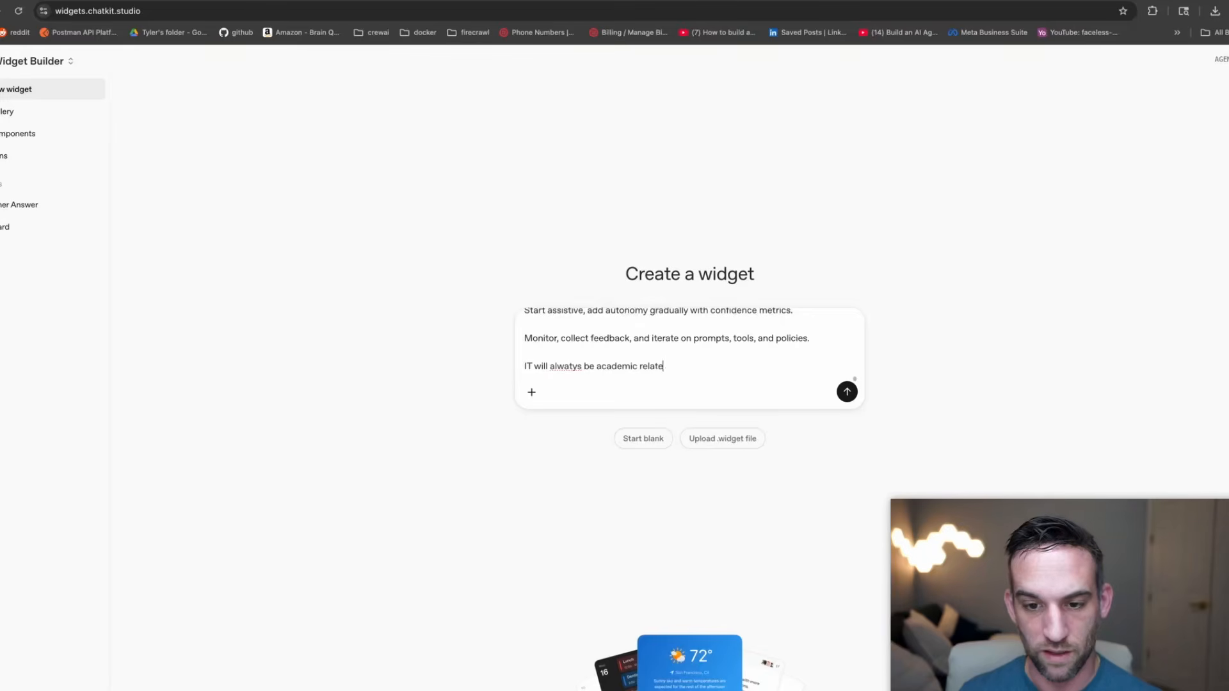
{"action": "type", "text": "d and with AI specifically, can you give"}
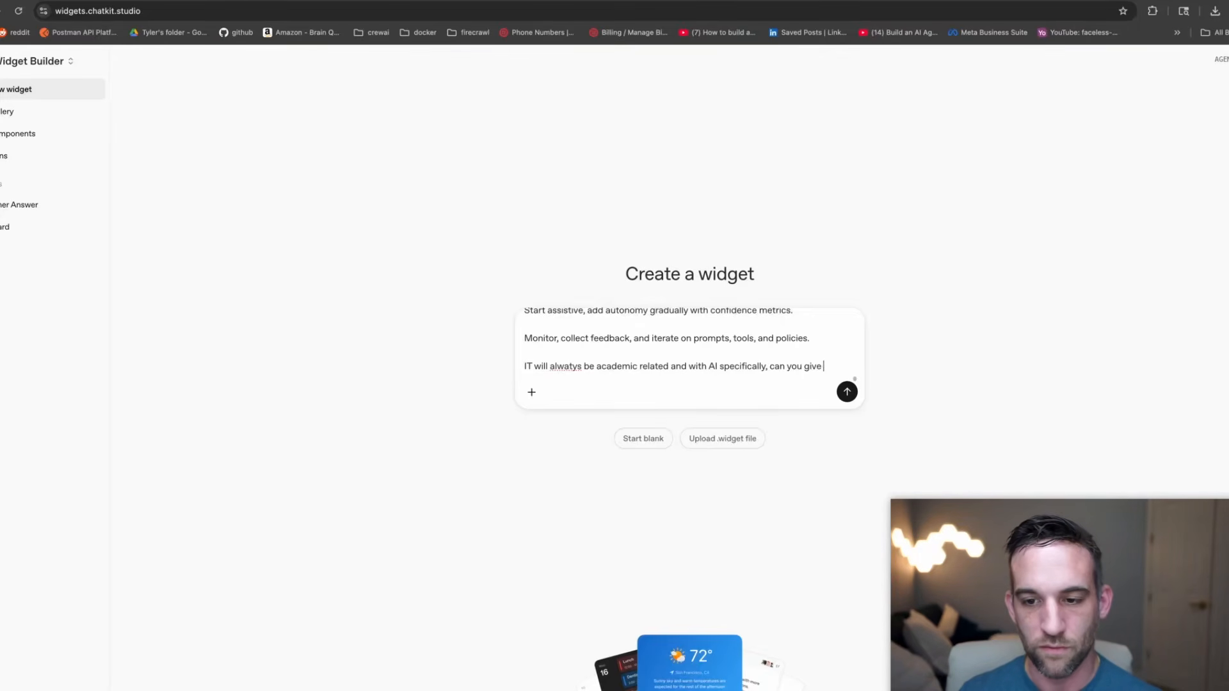
{"action": "type", "text": " us a "}
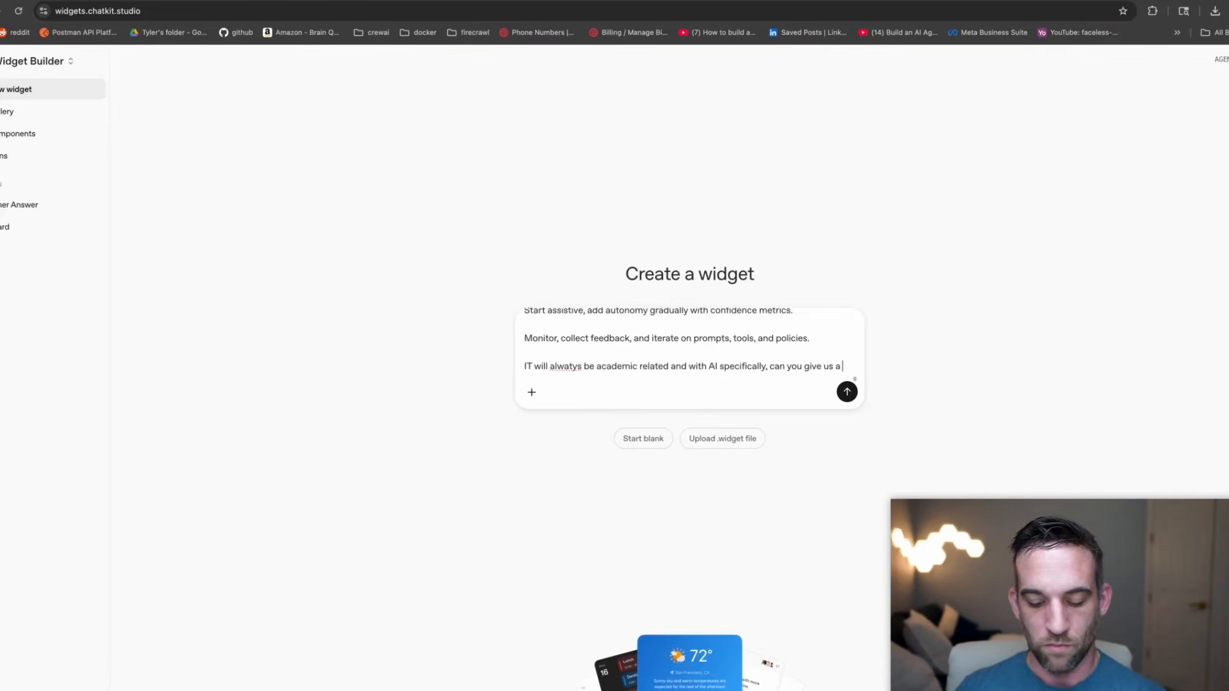
{"action": "type", "text": "modern and sleek wi"}
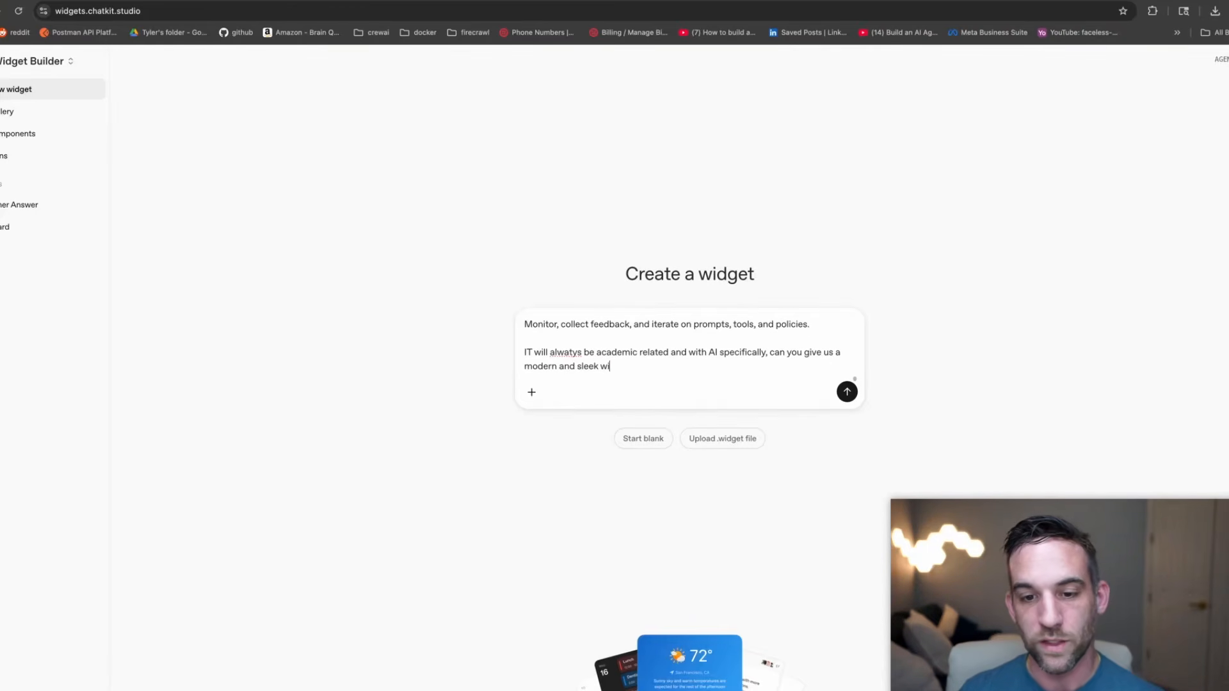
{"action": "type", "text": "dget for the output"}
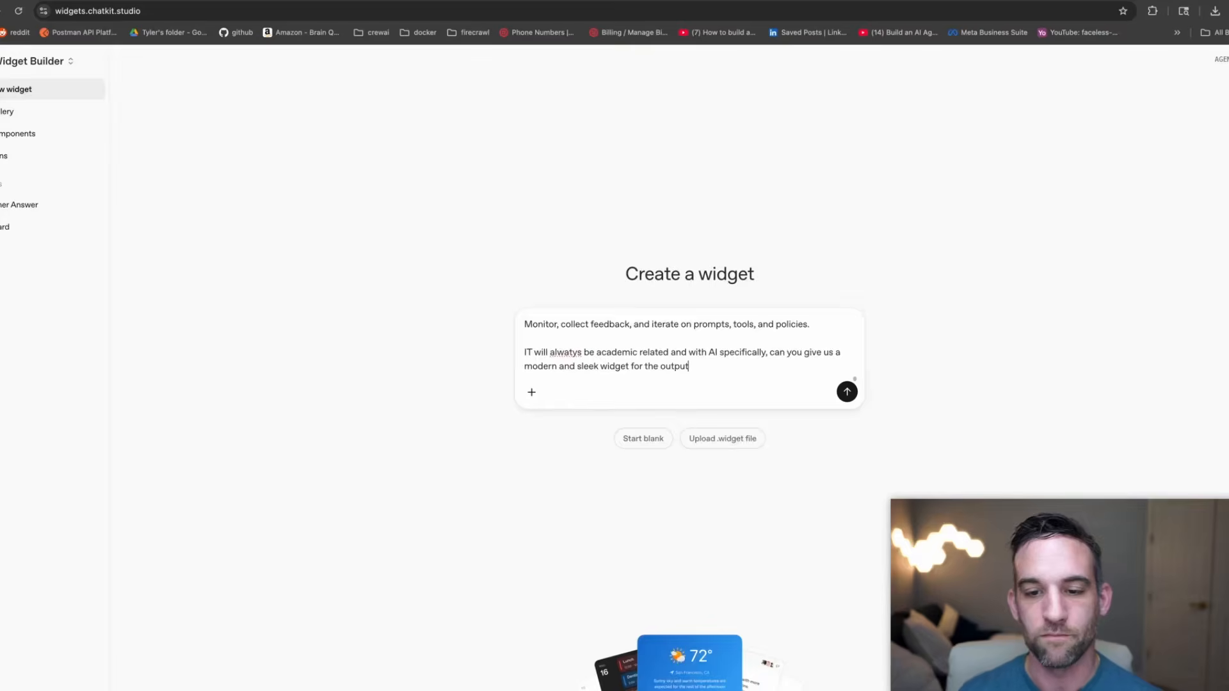
{"action": "key", "text": "Return"}
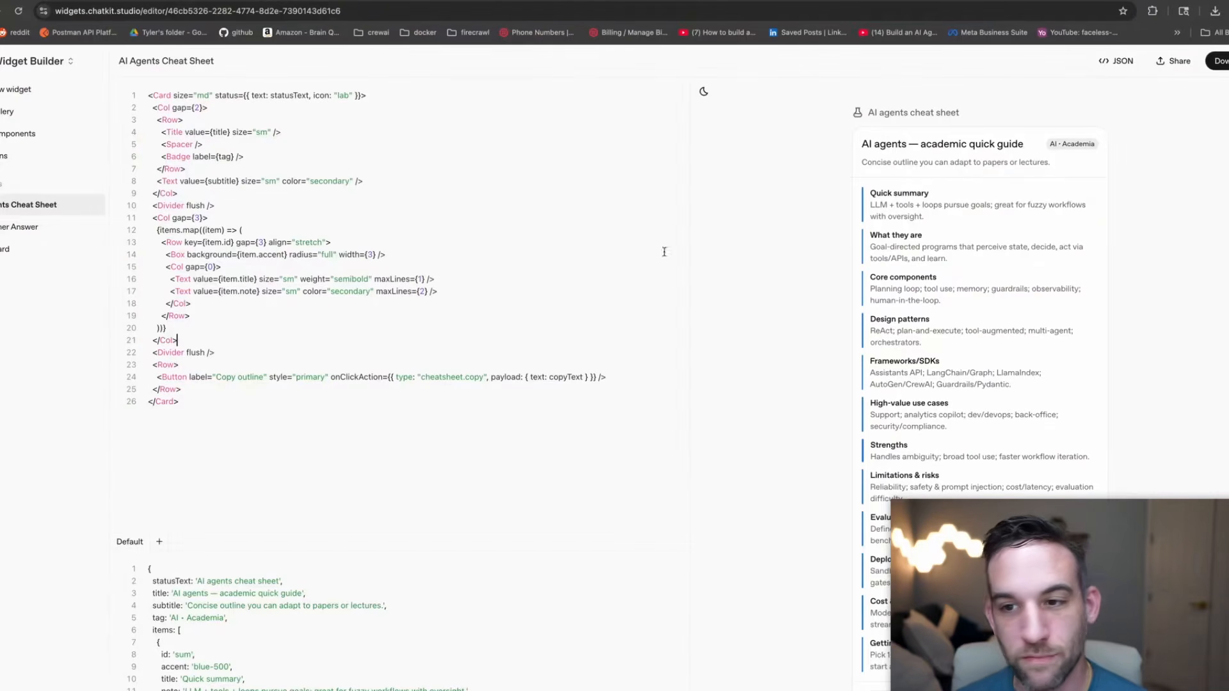
Examine the sections in the generated AI Agents Cheat Sheet widget's preview and the Card code behind them.
{"action": "left_click_drag", "start_coordinate": [863, 184], "coordinate": [970, 426]}
{"action": "left_click", "coordinate": [963, 354]}
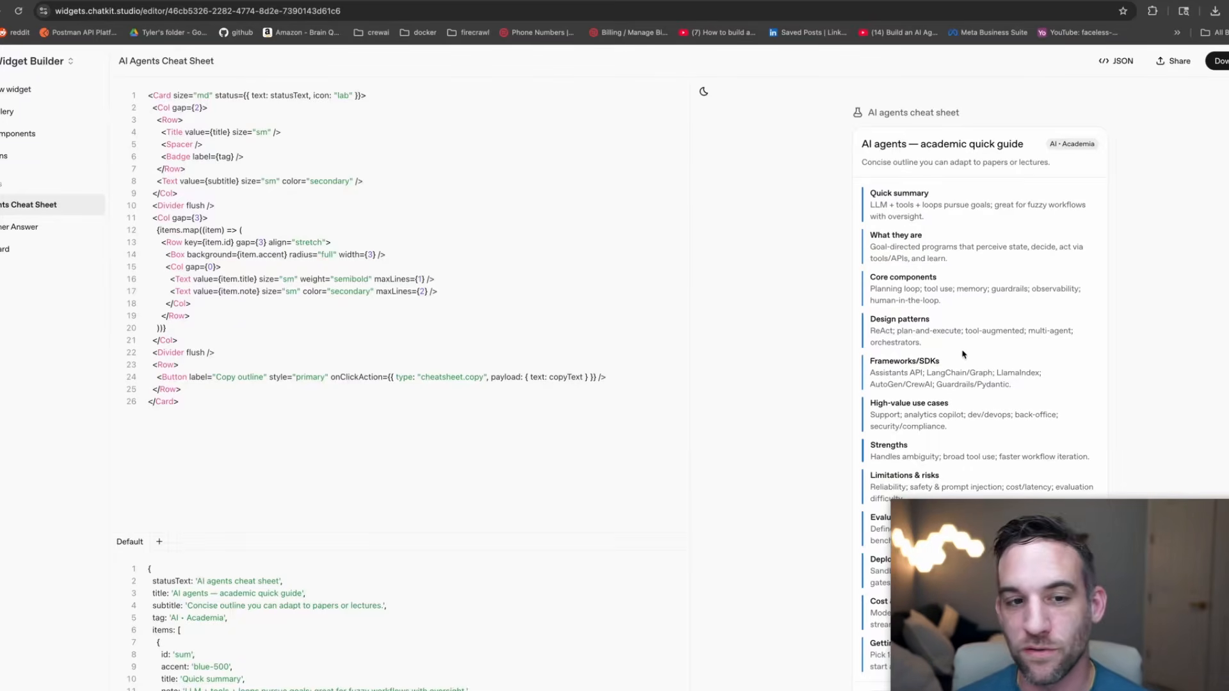
{"action": "left_click_drag", "start_coordinate": [190, 404], "coordinate": [143, 96]}
{"action": "left_click", "coordinate": [431, 146]}
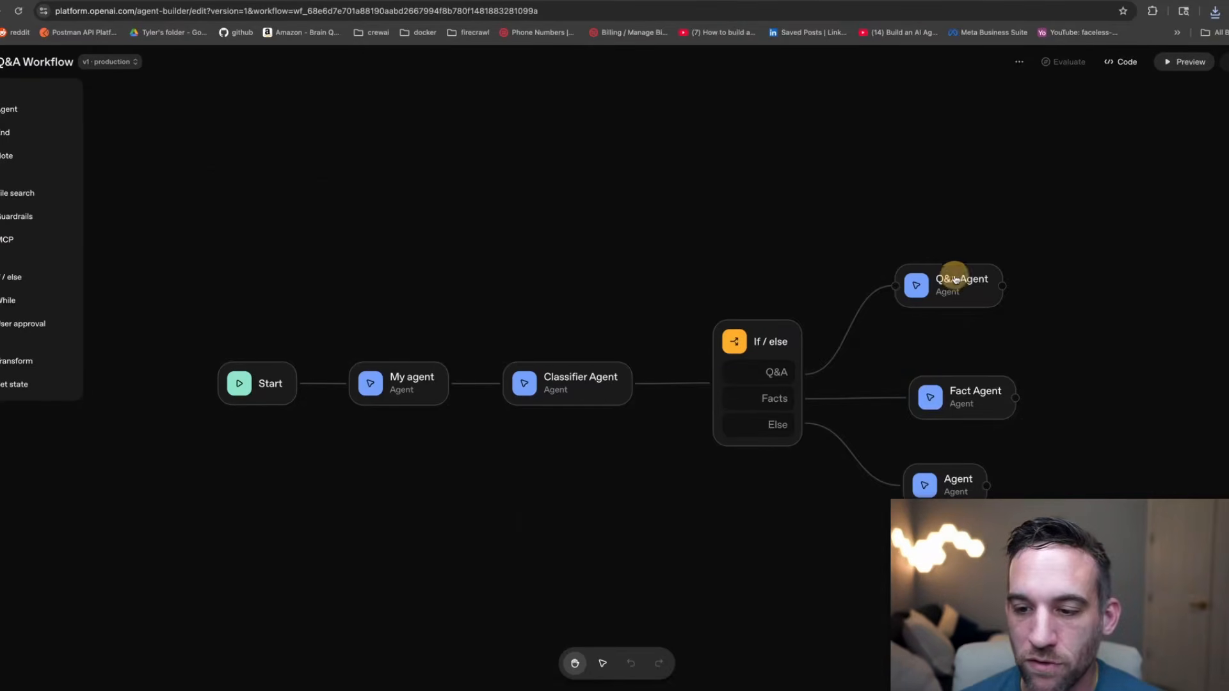
Switch to the Q&A Workflow in Agent Builder and set the Q&A Agent's output format to Widget.
{"action": "left_click_drag", "start_coordinate": [955, 279], "coordinate": [997, 283]}
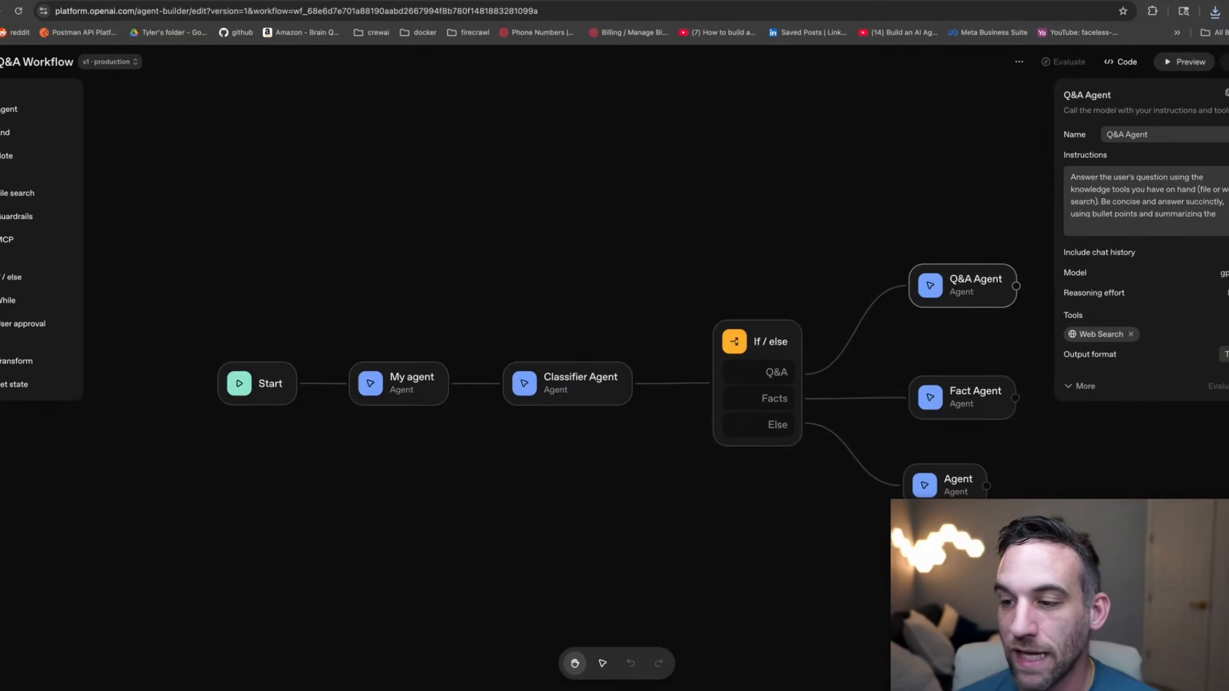
{"action": "left_click", "coordinate": [1225, 354]}
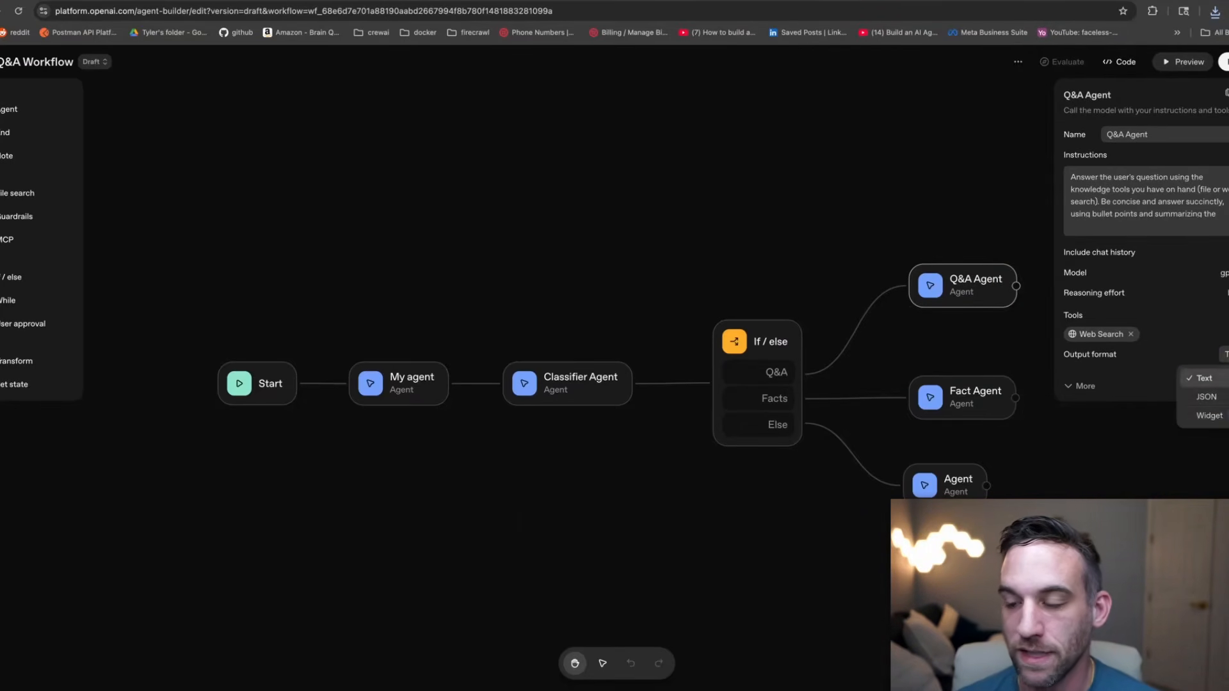
{"action": "left_click", "coordinate": [1216, 418]}
Upload AI Agents Cheat Sheet.widget from Downloads as the Q&A Agent's output widget and publish the workflow as a new version.
{"action": "left_click", "coordinate": [1095, 376]}
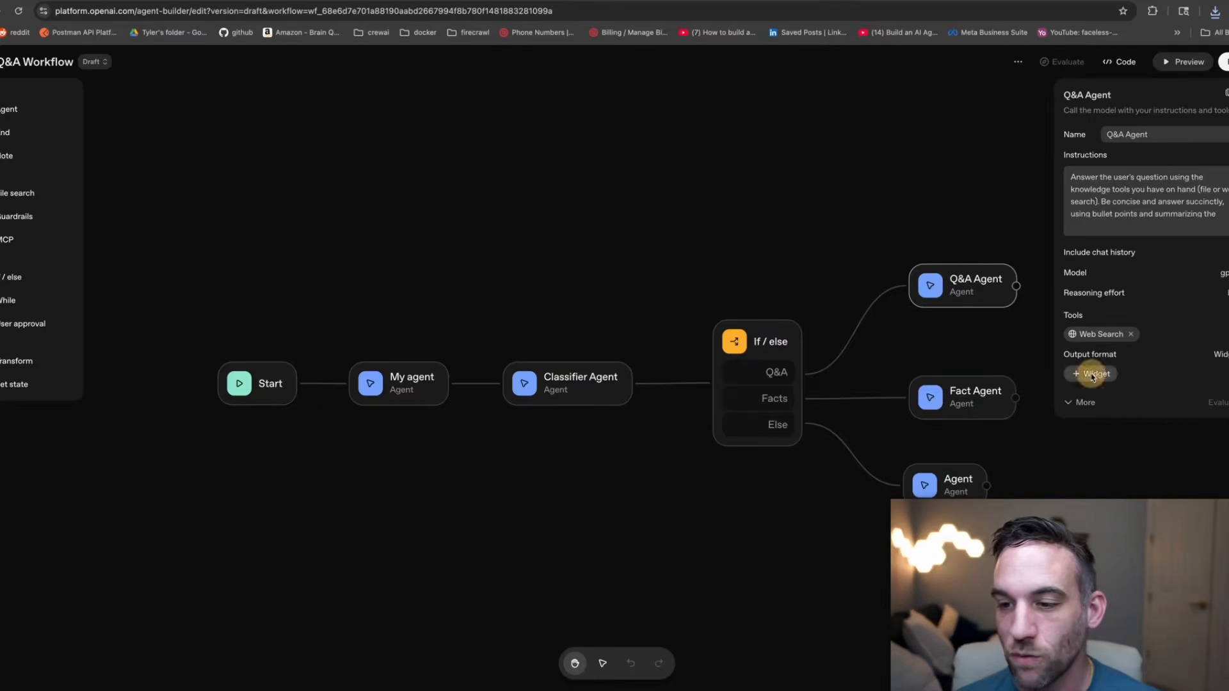
{"action": "left_click", "coordinate": [617, 433]}
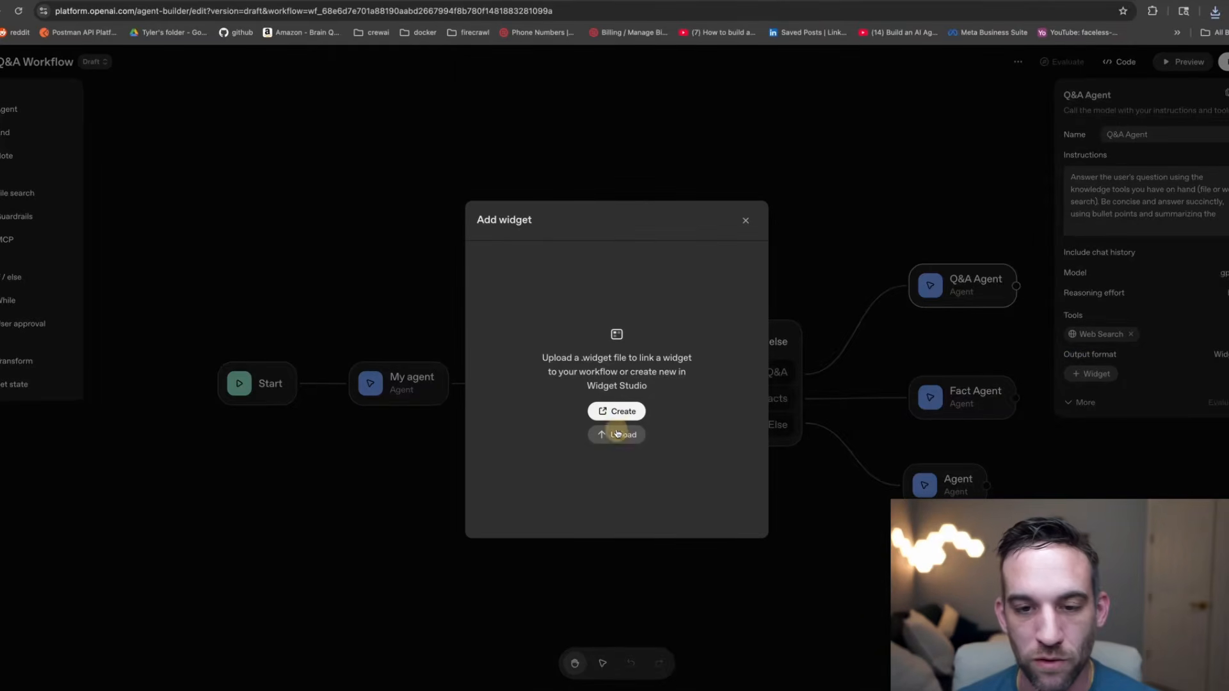
{"action": "left_click", "coordinate": [615, 401]}
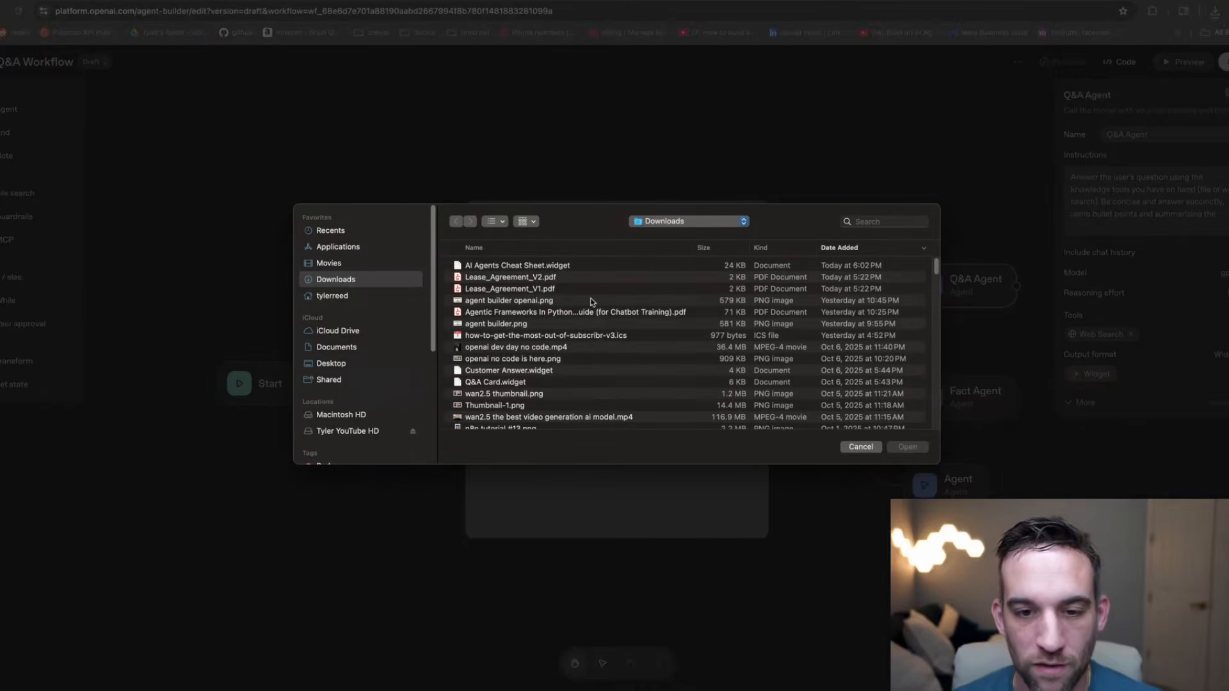
{"action": "left_click", "coordinate": [583, 267]}
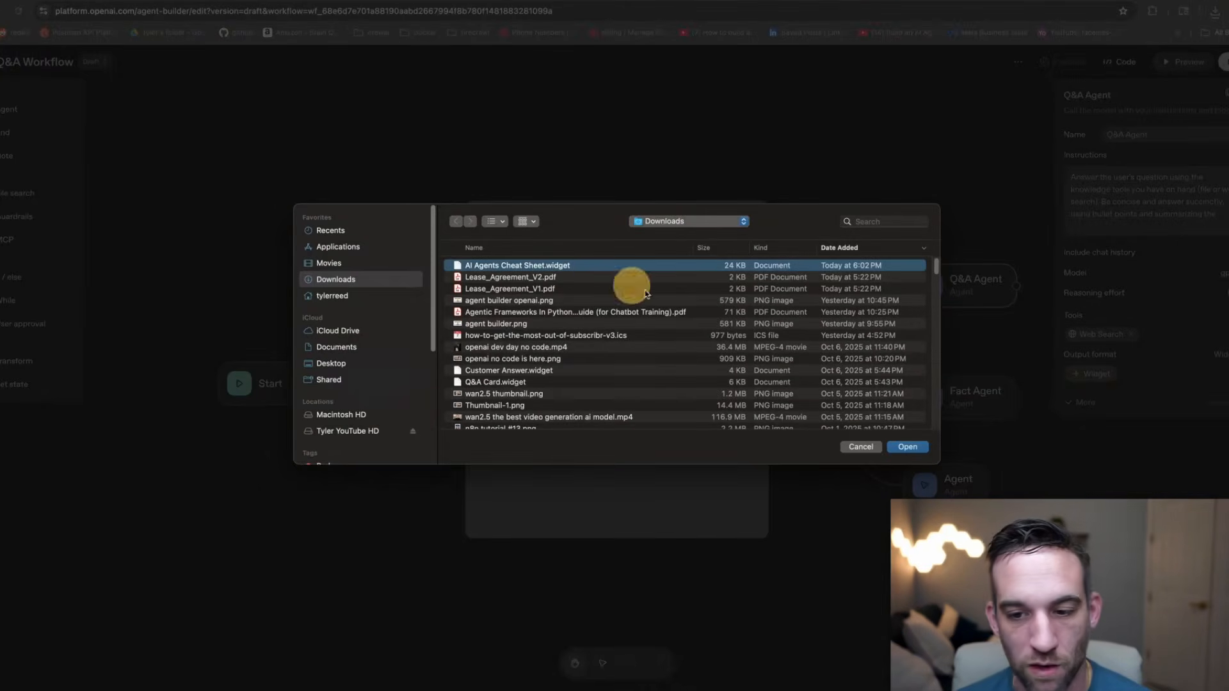
{"action": "left_click", "coordinate": [907, 446]}
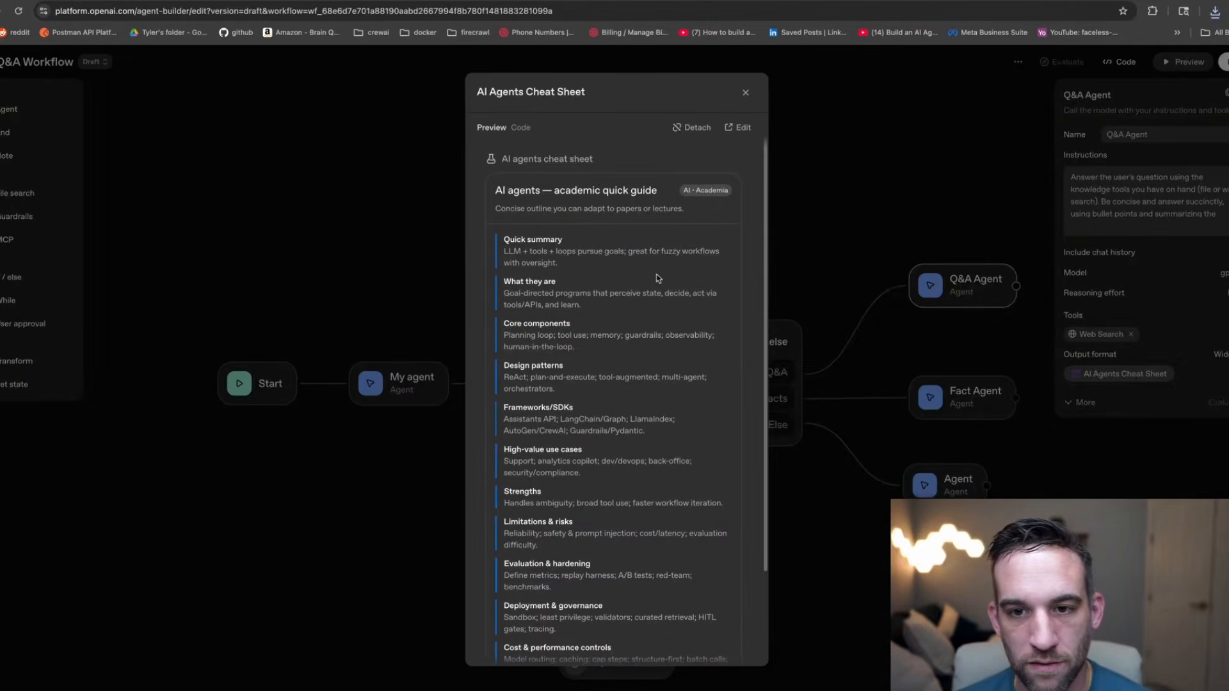
{"action": "left_click", "coordinate": [745, 93]}
{"action": "left_click", "coordinate": [1223, 62]}
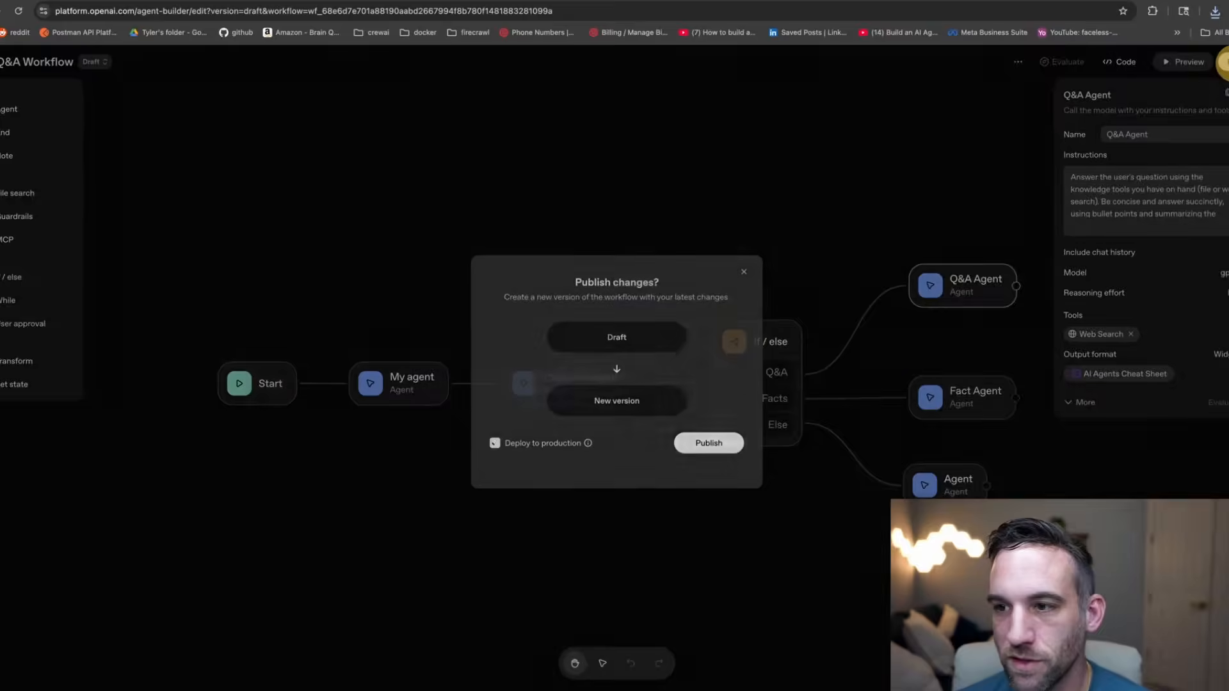
{"action": "left_click", "coordinate": [710, 443]}
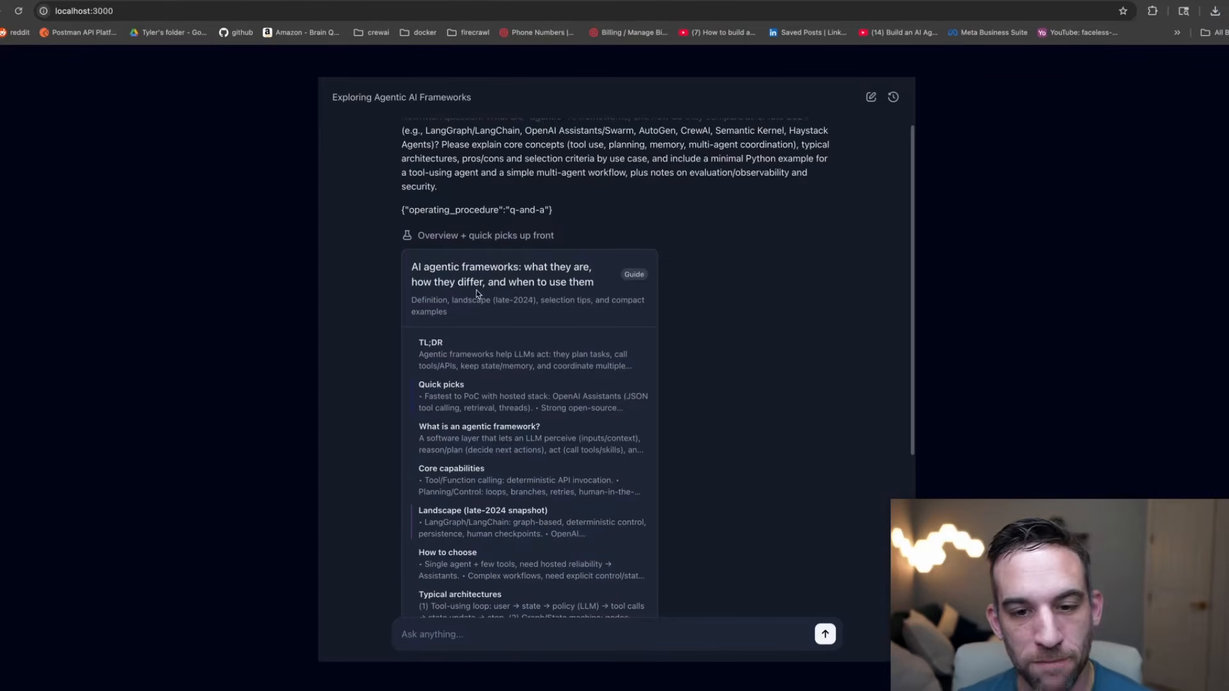
Examine the local chat's reply about AI agentic frameworks, including its operating_procedure classification and every section of the widget card.
{"action": "left_click_drag", "start_coordinate": [415, 268], "coordinate": [589, 282]}
{"action": "left_click", "coordinate": [580, 301]}
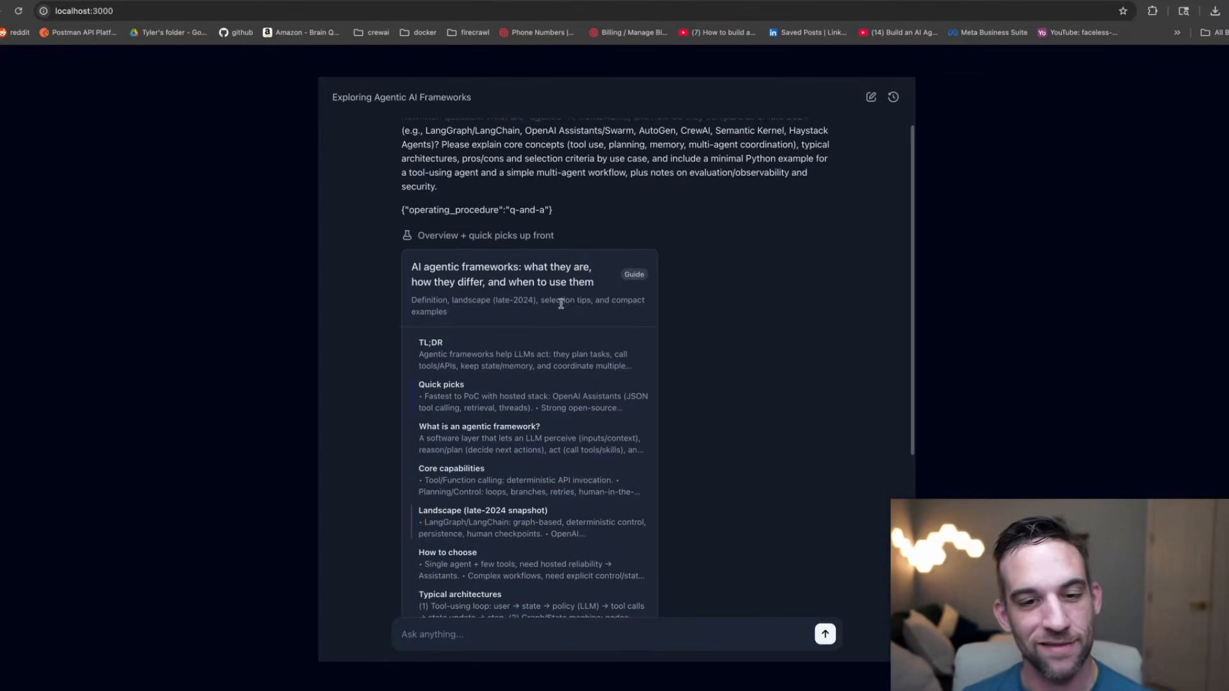
{"action": "scroll", "coordinate": [492, 256], "scroll_direction": "up", "scroll_amount": 1}
{"action": "left_click_drag", "start_coordinate": [508, 229], "coordinate": [546, 229]}
{"action": "scroll", "coordinate": [455, 327], "scroll_direction": "down", "scroll_amount": 6}
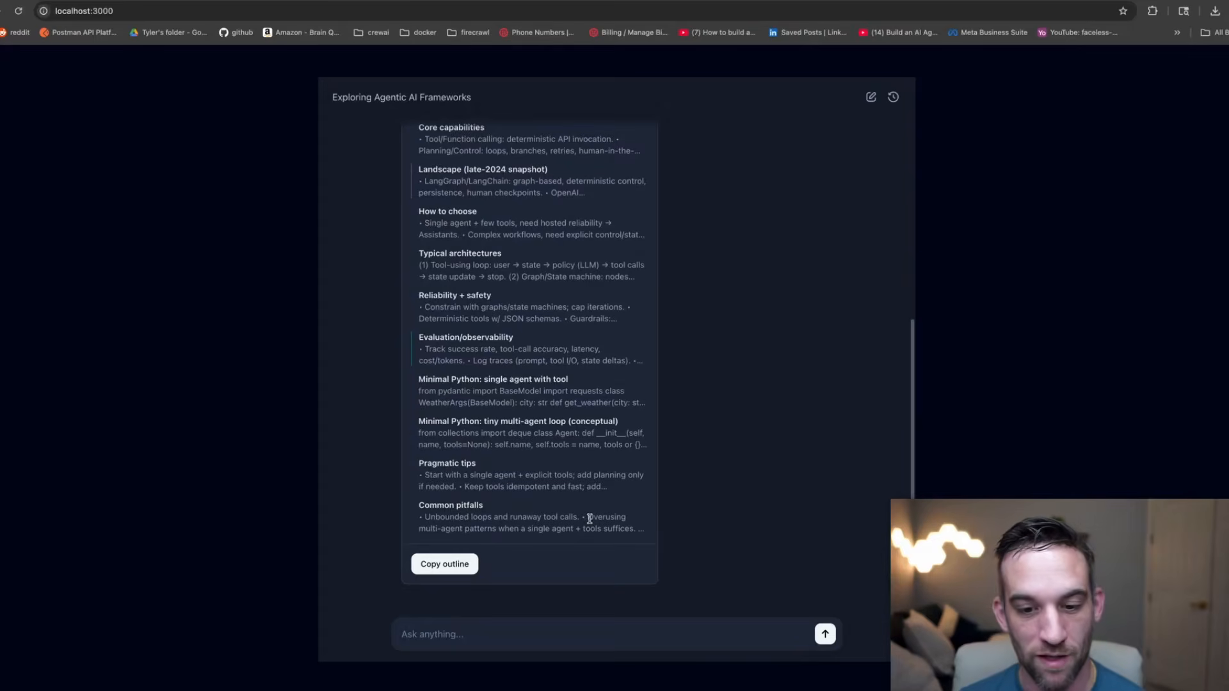
{"action": "scroll", "coordinate": [590, 519], "scroll_direction": "up", "scroll_amount": 5}
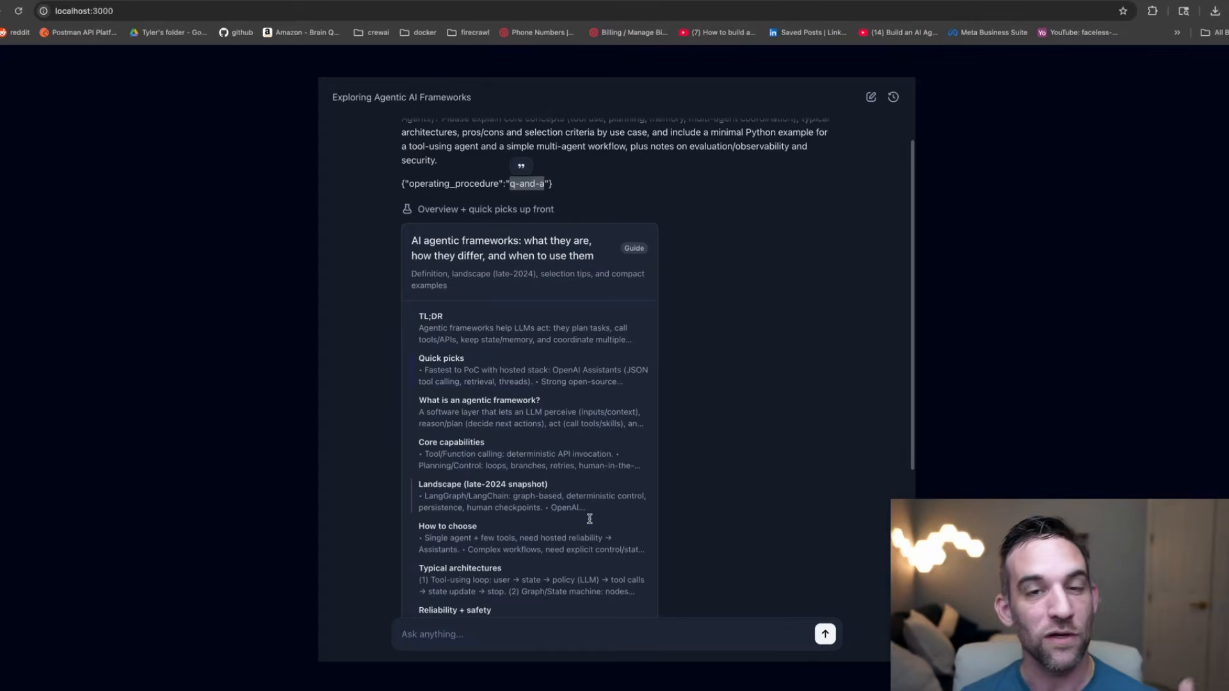
{"action": "scroll", "coordinate": [590, 519], "scroll_direction": "up", "scroll_amount": 2}
{"action": "left_click", "coordinate": [588, 519]}
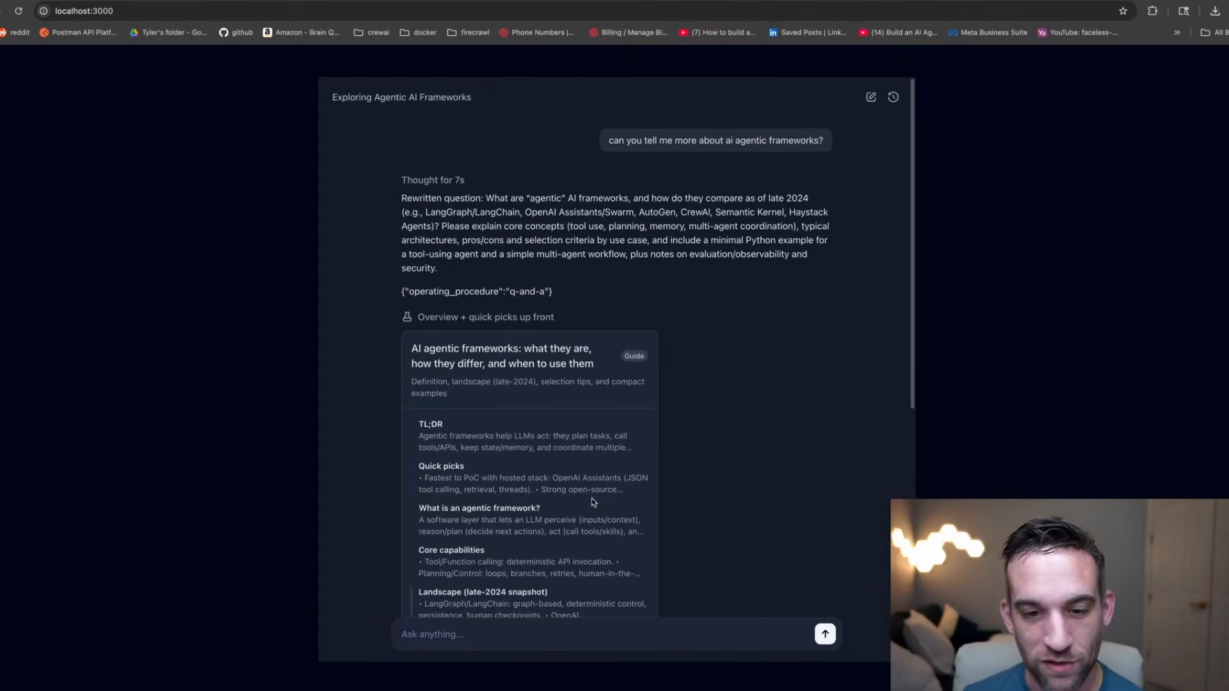
{"action": "scroll", "coordinate": [557, 464], "scroll_direction": "down", "scroll_amount": 3}
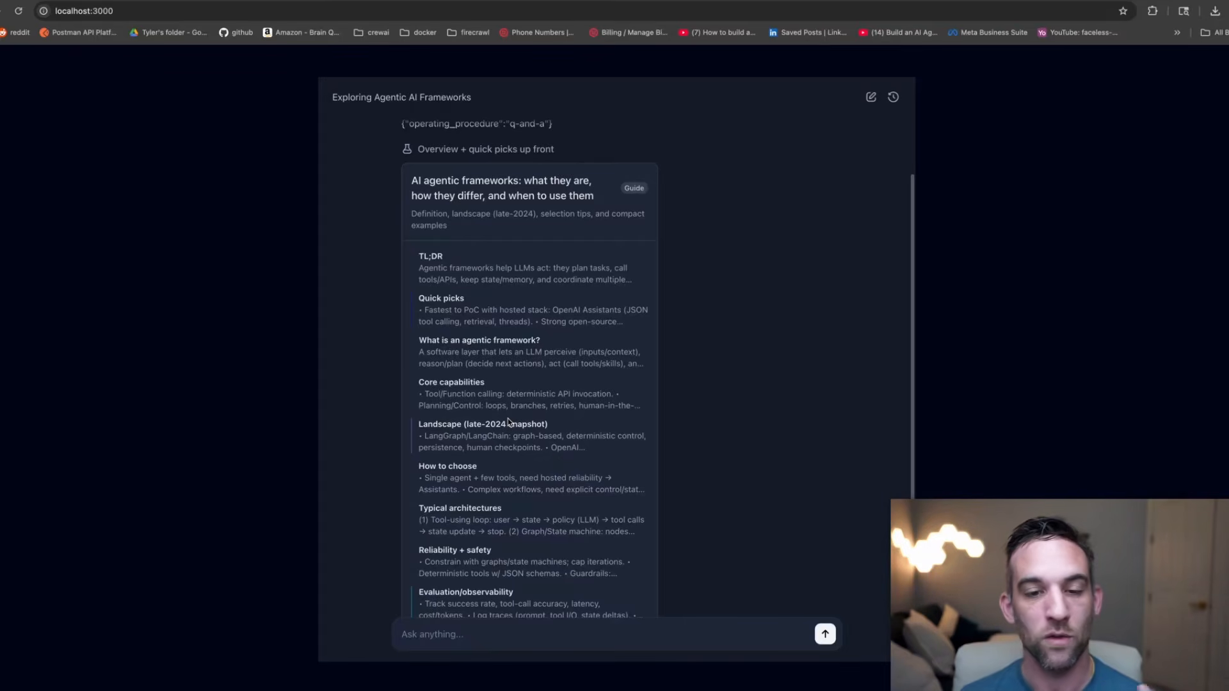
{"action": "scroll", "coordinate": [508, 421], "scroll_direction": "down", "scroll_amount": 5}
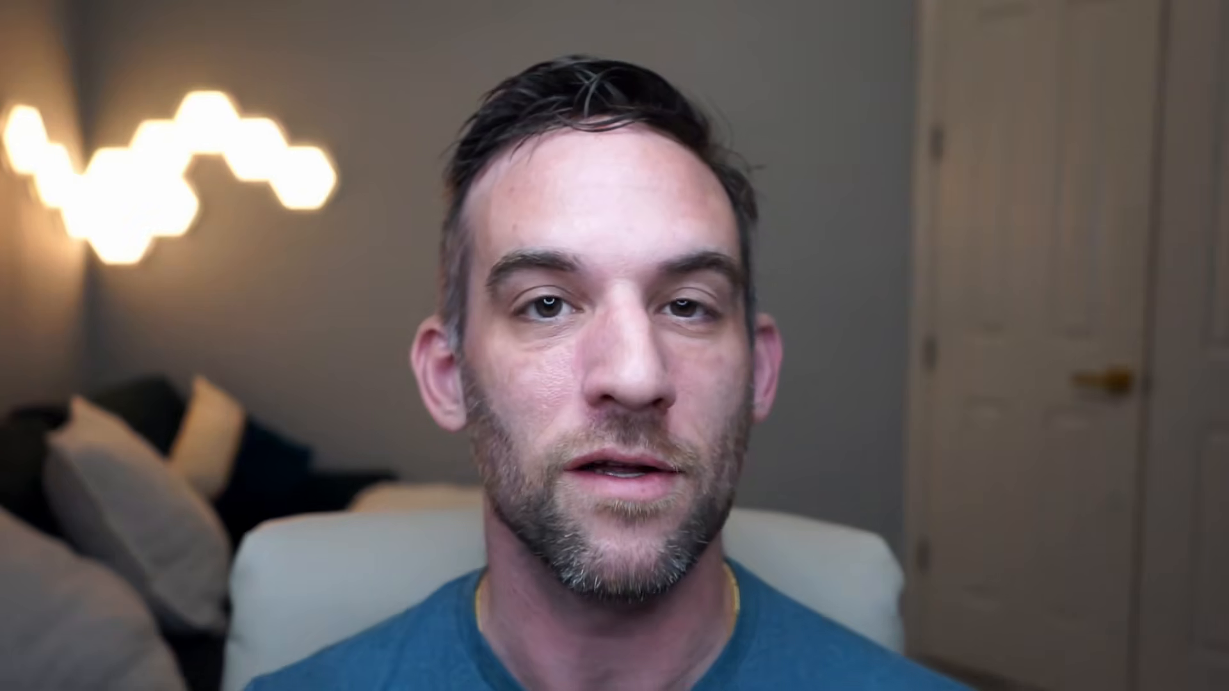
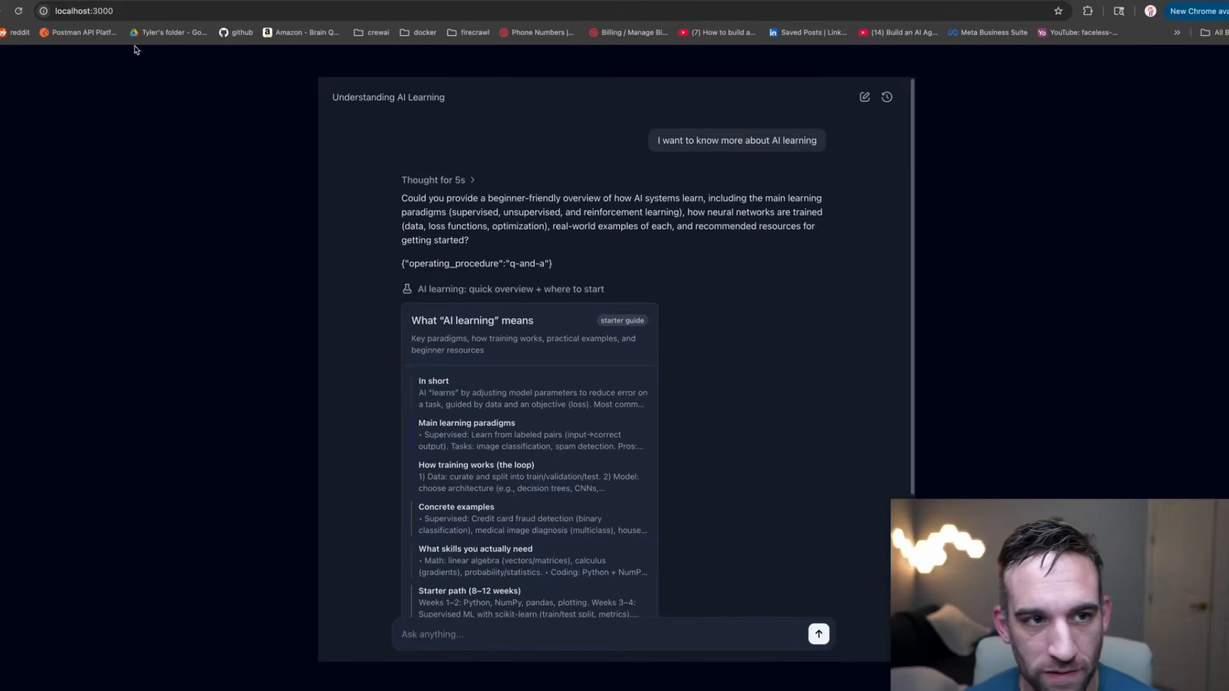
Return to the Q&A Workflow in Agent Builder, disconnect the Q&A Agent from the If / else node's Q&A branch and move it farther away.
{"action": "left_click", "coordinate": [128, 1]}
{"action": "left_click", "coordinate": [538, 286]}
{"action": "left_click_drag", "start_coordinate": [538, 286], "coordinate": [606, 266]}
{"action": "left_click_drag", "start_coordinate": [649, 277], "coordinate": [628, 296]}
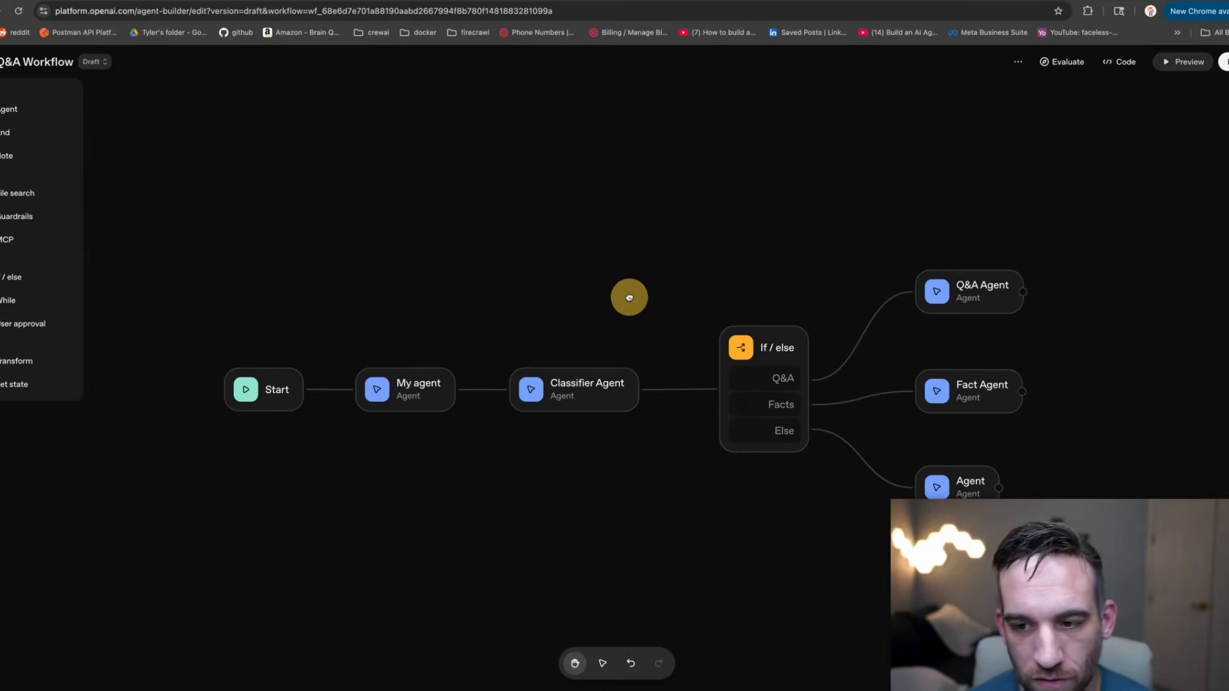
{"action": "left_click_drag", "start_coordinate": [716, 224], "coordinate": [646, 237]}
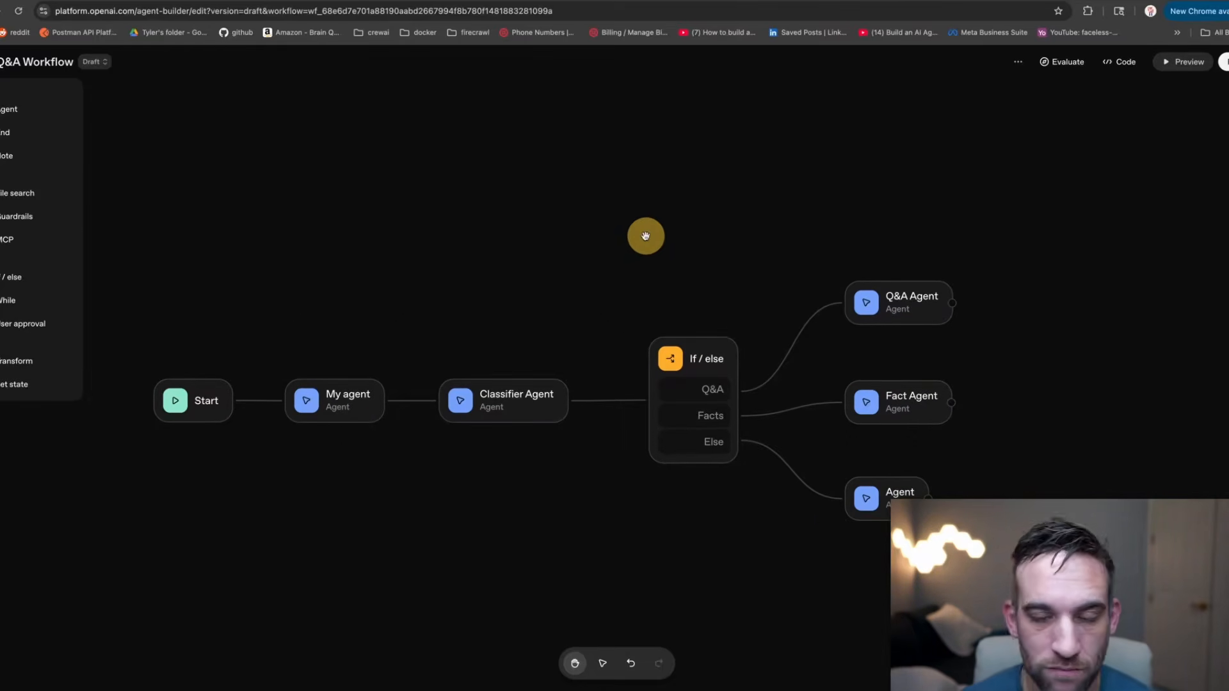
{"action": "left_click", "coordinate": [797, 345]}
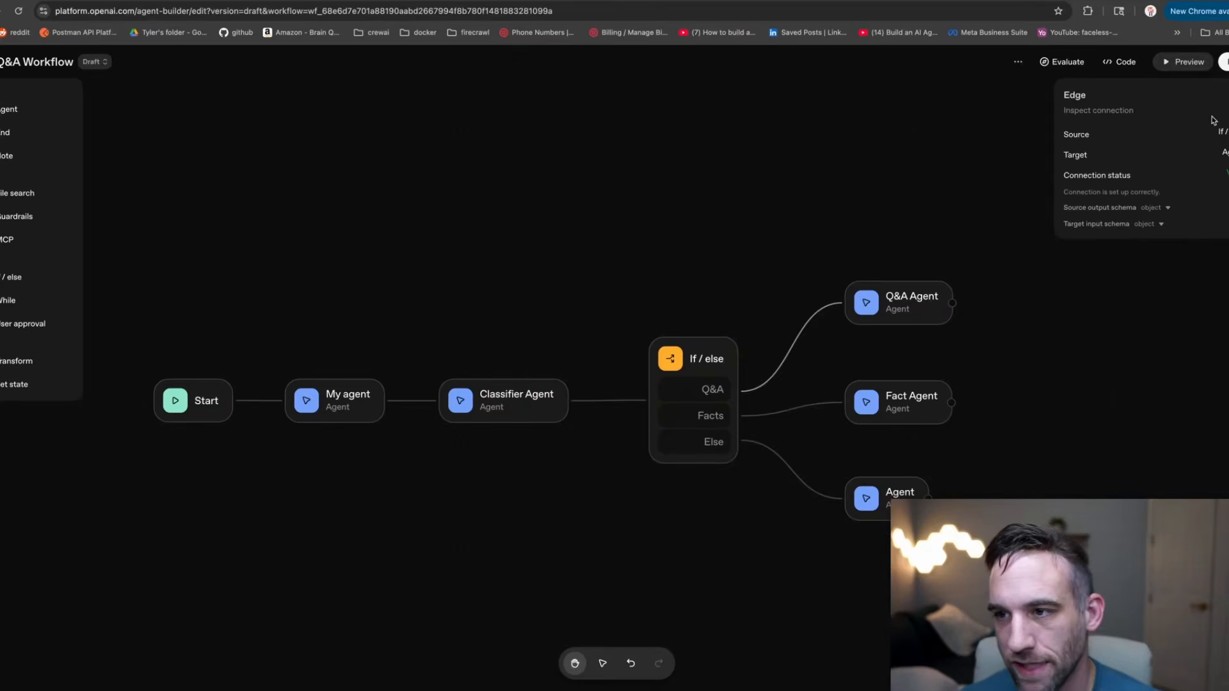
{"action": "key", "text": "BackSpace"}
{"action": "left_click", "coordinate": [929, 290]}
{"action": "left_click_drag", "start_coordinate": [929, 290], "coordinate": [970, 263]}
Add a File Search node connected to the If / else node's Q&A branch.
{"action": "left_click", "coordinate": [751, 384]}
{"action": "left_click_drag", "start_coordinate": [738, 392], "coordinate": [801, 329]}
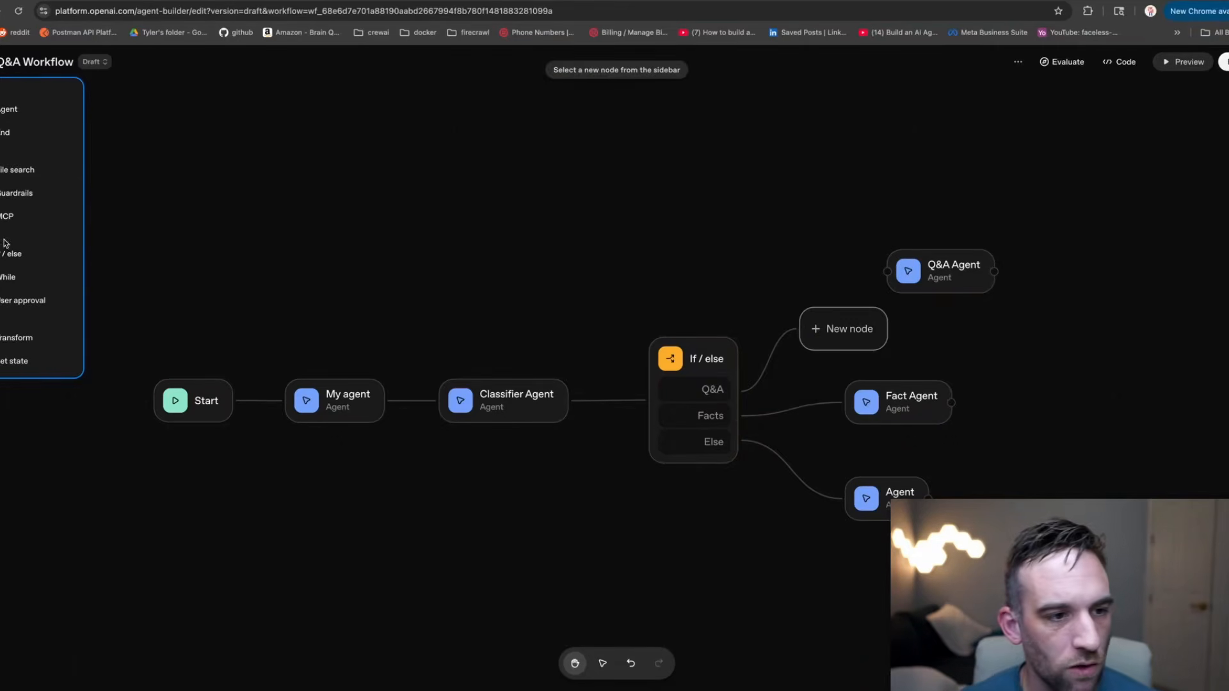
{"action": "left_click", "coordinate": [17, 170]}
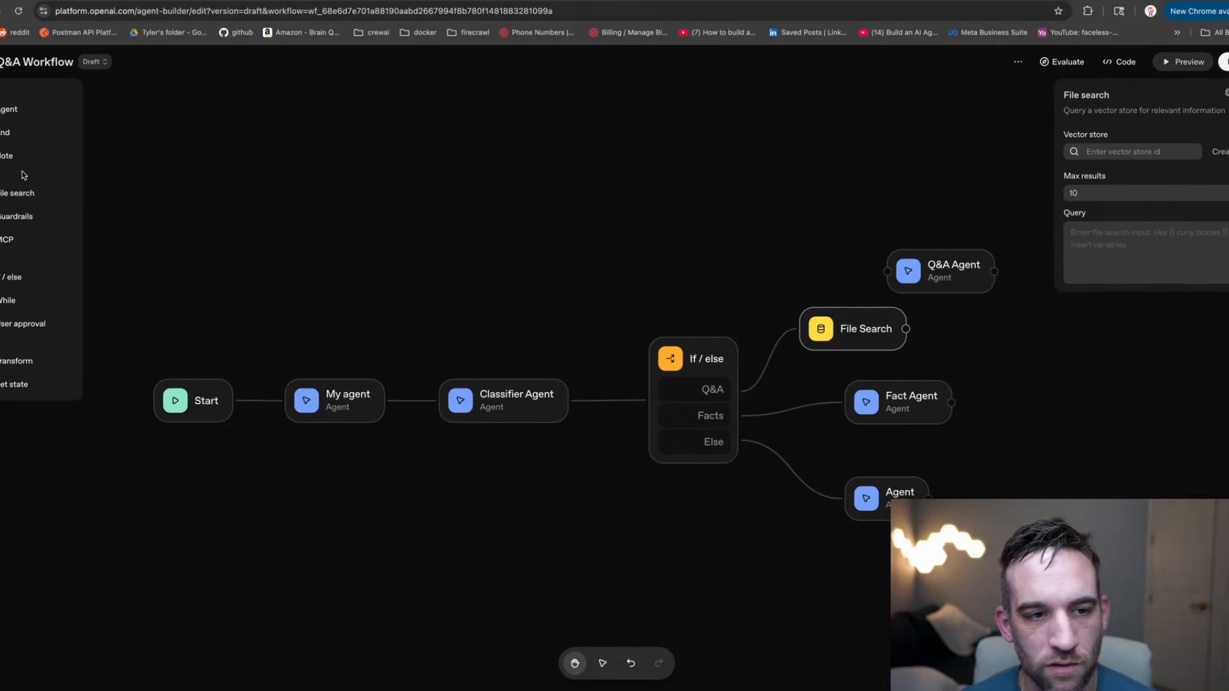
Create a new vector store for the File Search node and enter Q&A as its name.
{"action": "left_click", "coordinate": [1160, 127]}
{"action": "left_click", "coordinate": [1145, 150]}
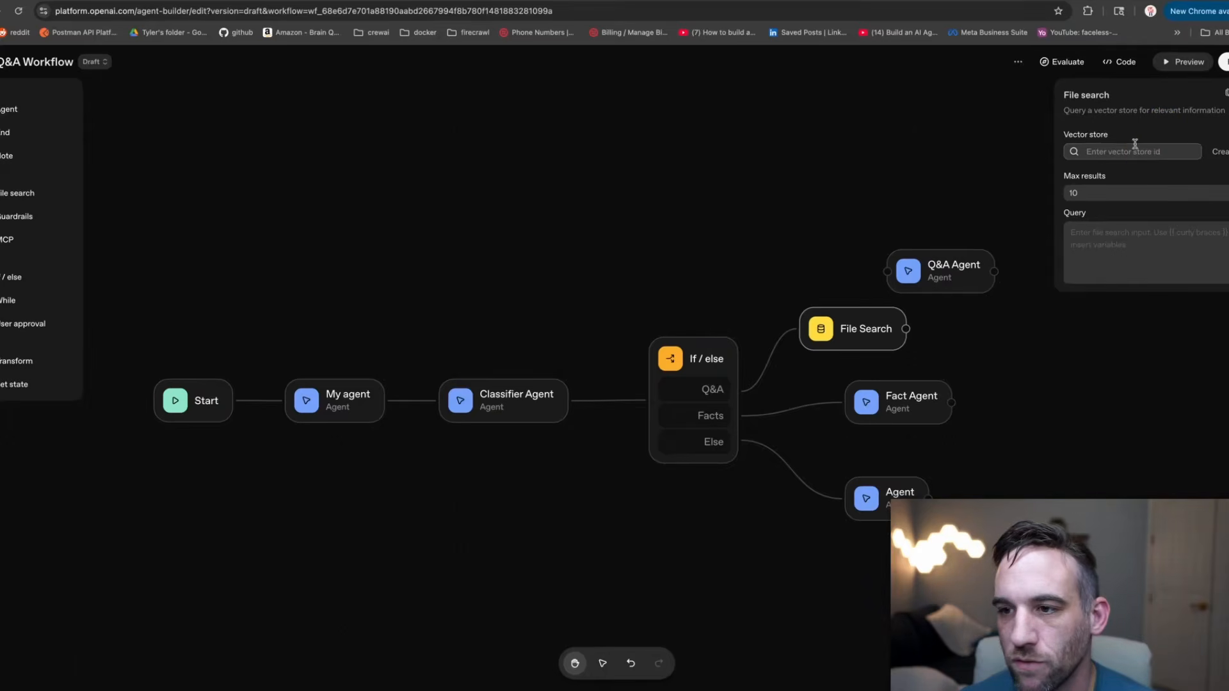
{"action": "left_click", "coordinate": [1221, 153]}
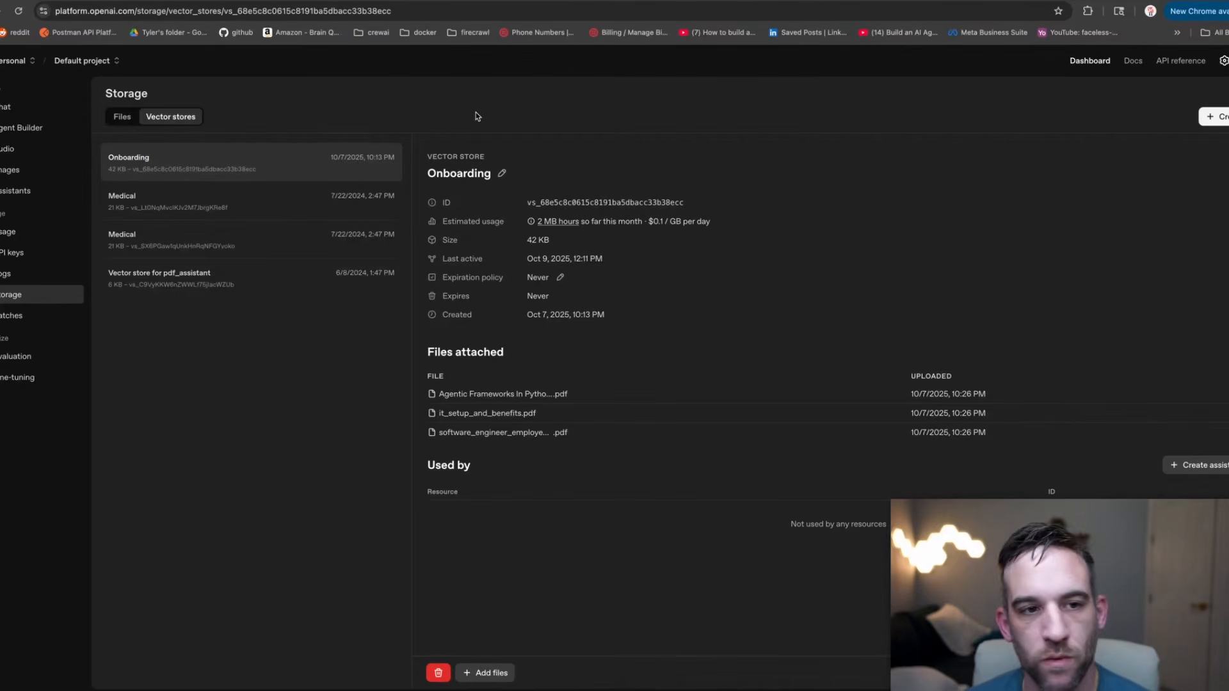
{"action": "left_click", "coordinate": [1214, 118]}
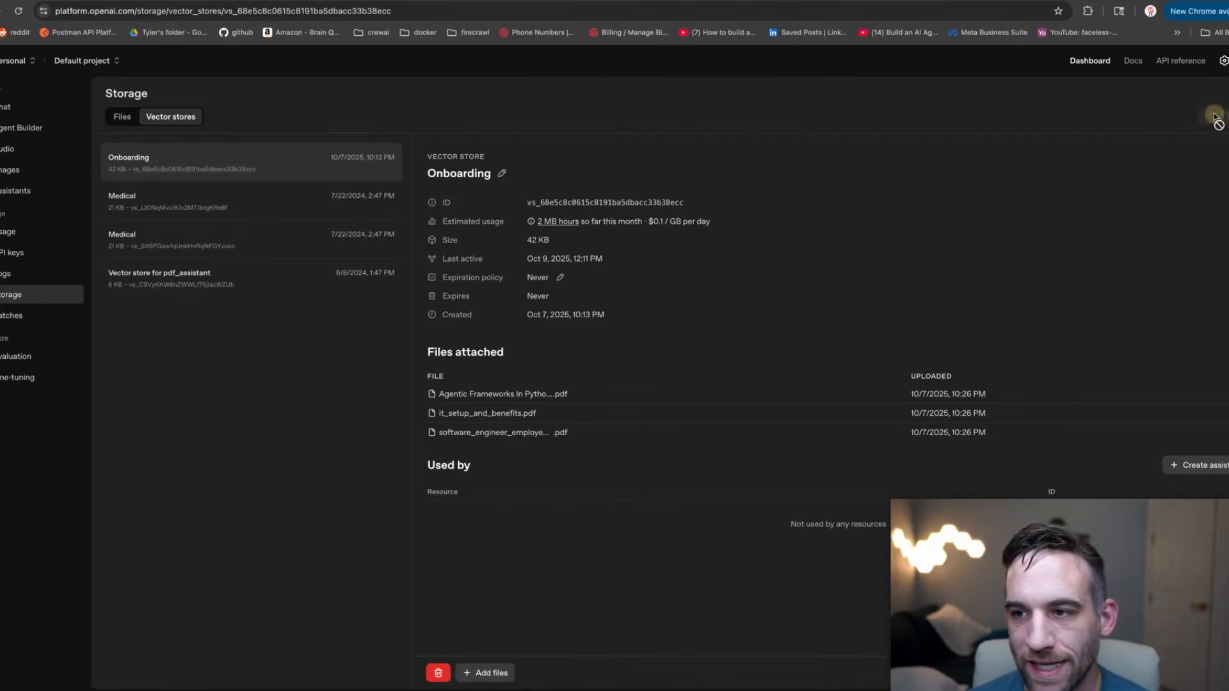
{"action": "left_click", "coordinate": [520, 172]}
{"action": "left_click_drag", "start_coordinate": [520, 172], "coordinate": [413, 170]}
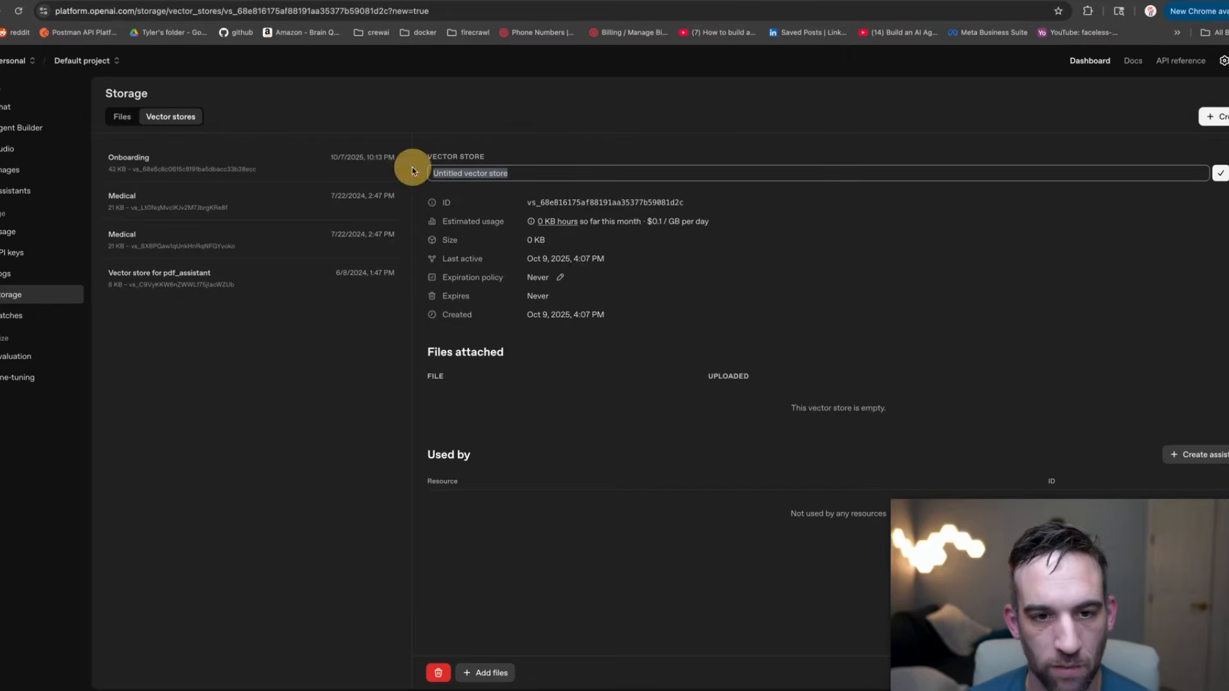
{"action": "type", "text": "Q&A"}
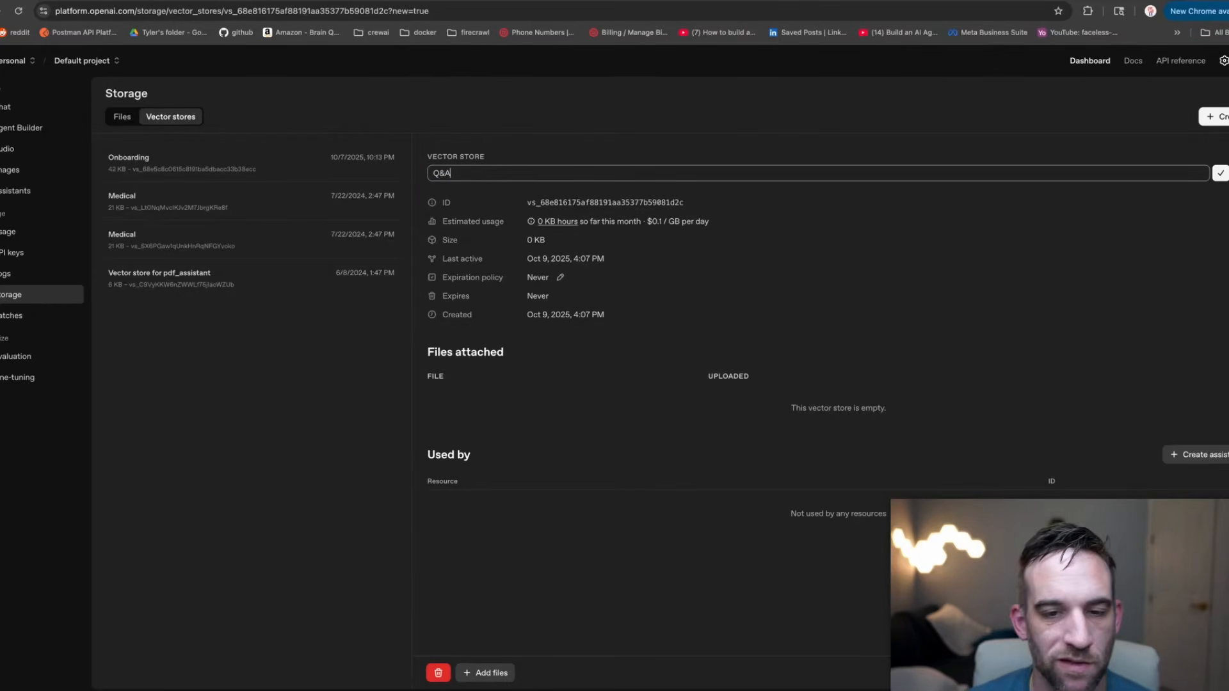
{"action": "left_click", "coordinate": [500, 407]}
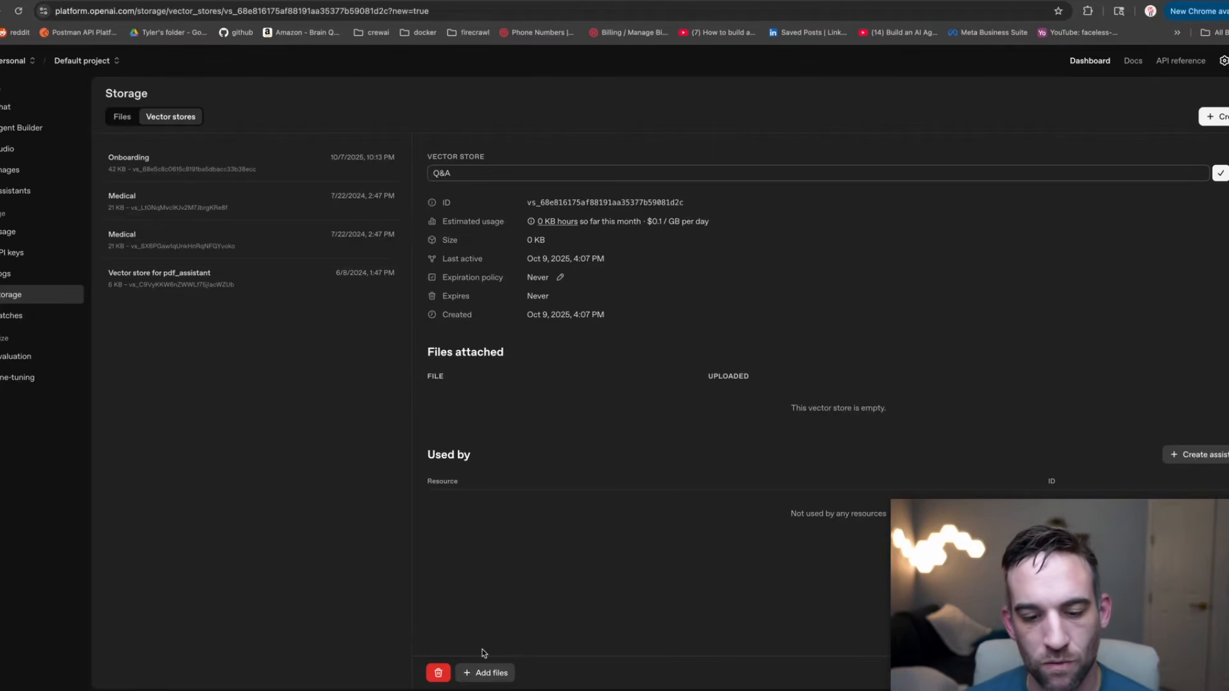
Attach the Agentic Frameworks In Python guide (for Chatbot Training) PDF from Downloads to the vector store and save the store's name.
{"action": "left_click", "coordinate": [485, 673]}
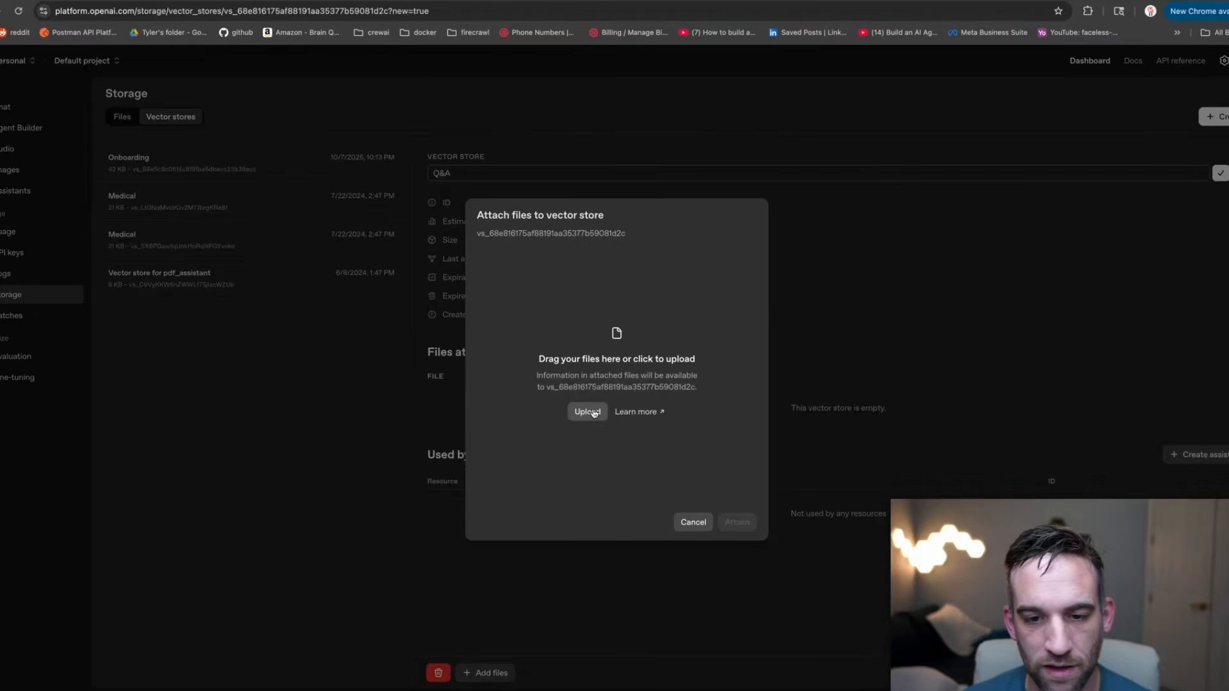
{"action": "left_click", "coordinate": [555, 284]}
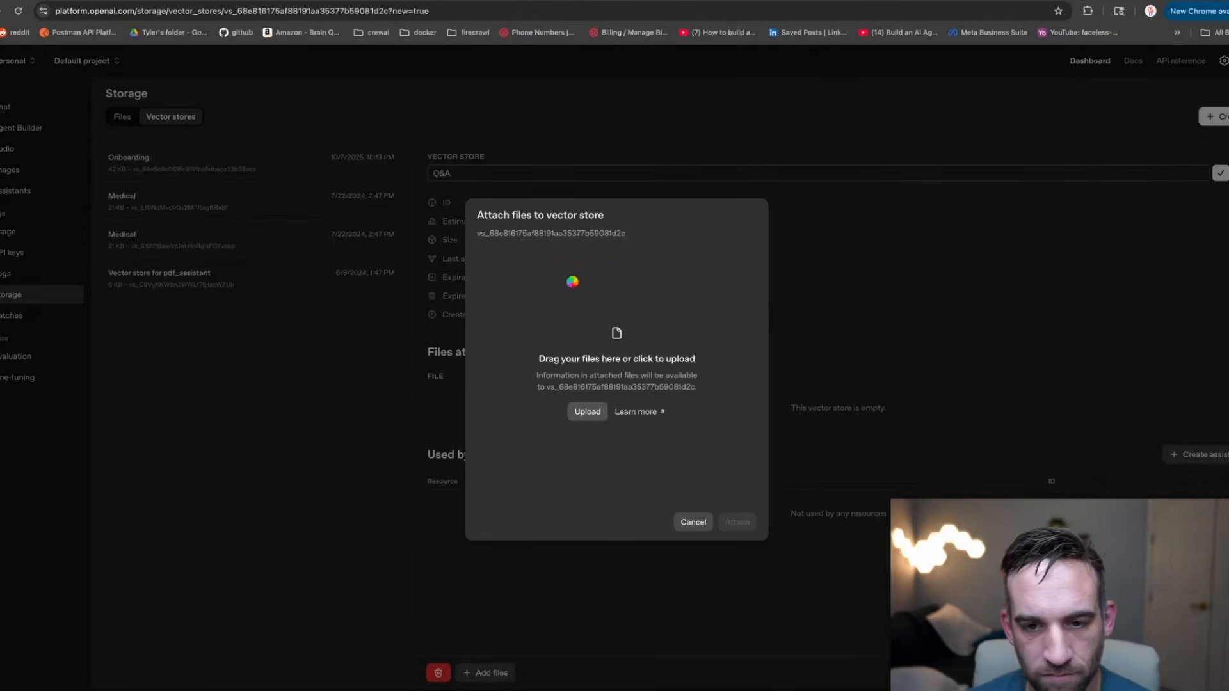
{"action": "left_click", "coordinate": [545, 314]}
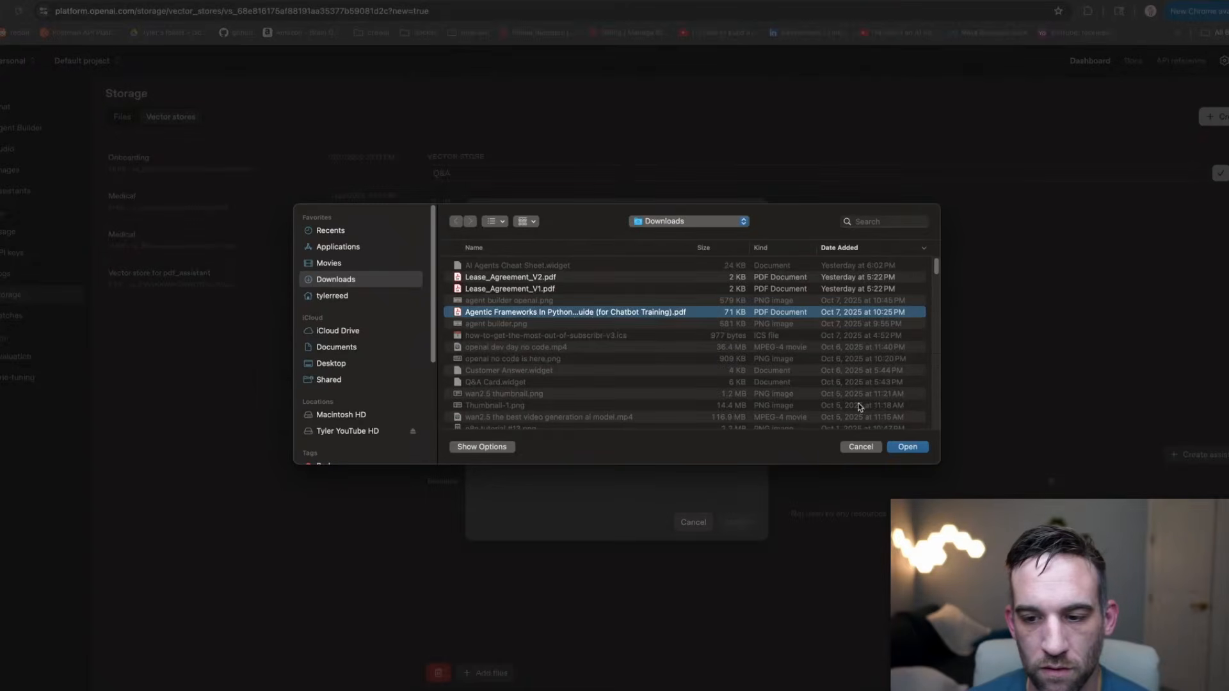
{"action": "left_click", "coordinate": [908, 447]}
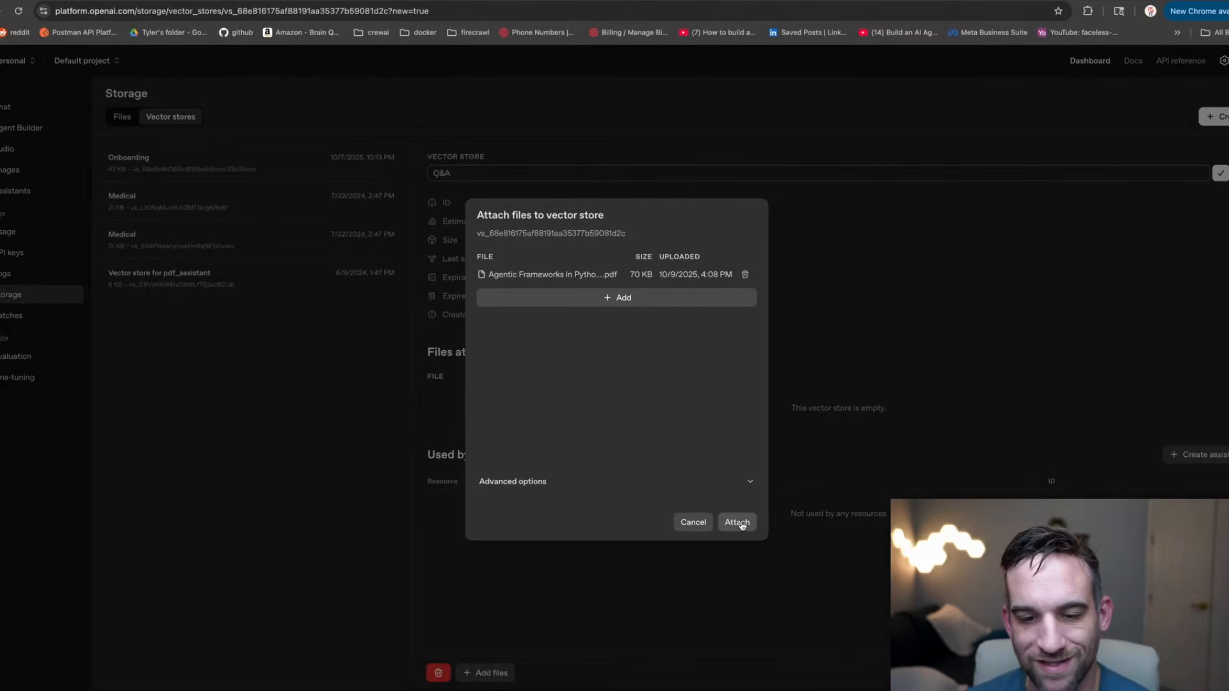
{"action": "left_click", "coordinate": [737, 481]}
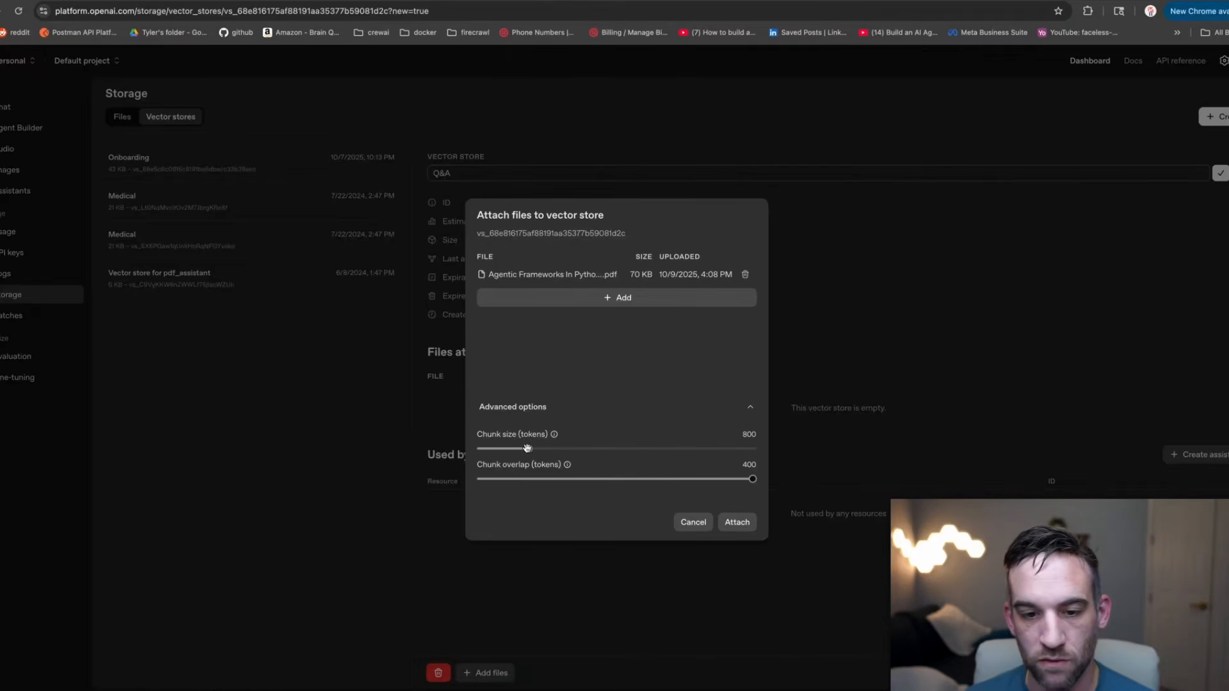
{"action": "mouse_move", "coordinate": [555, 434]}
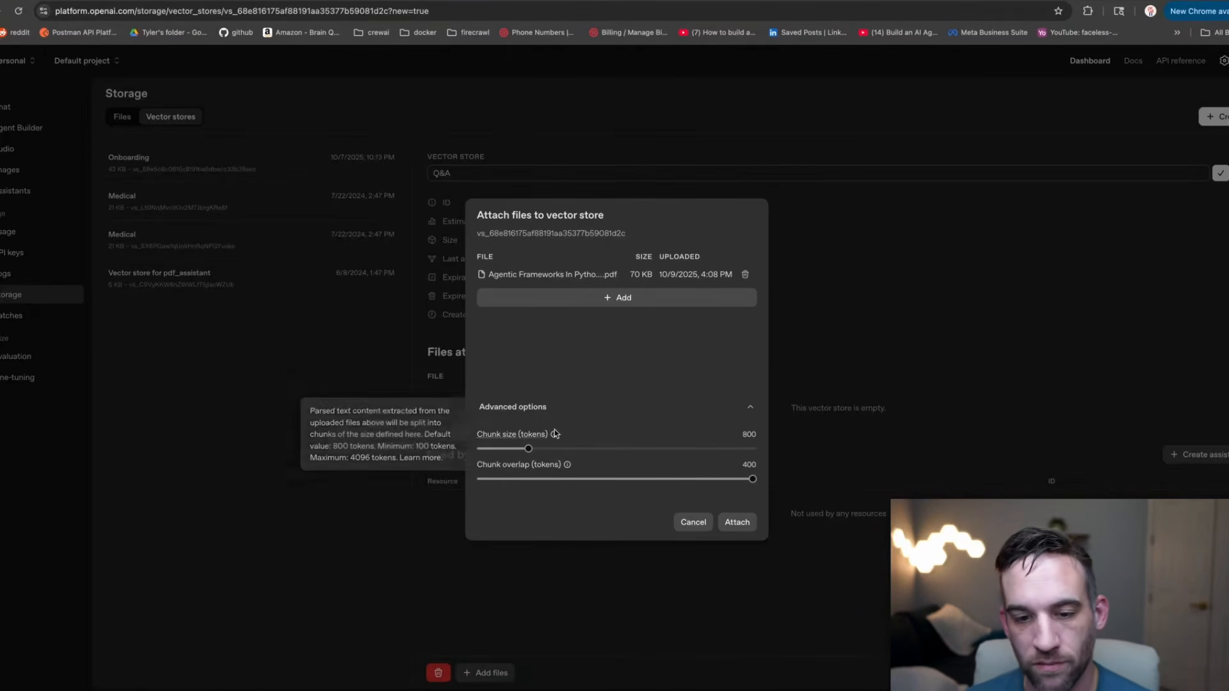
{"action": "left_click", "coordinate": [738, 523]}
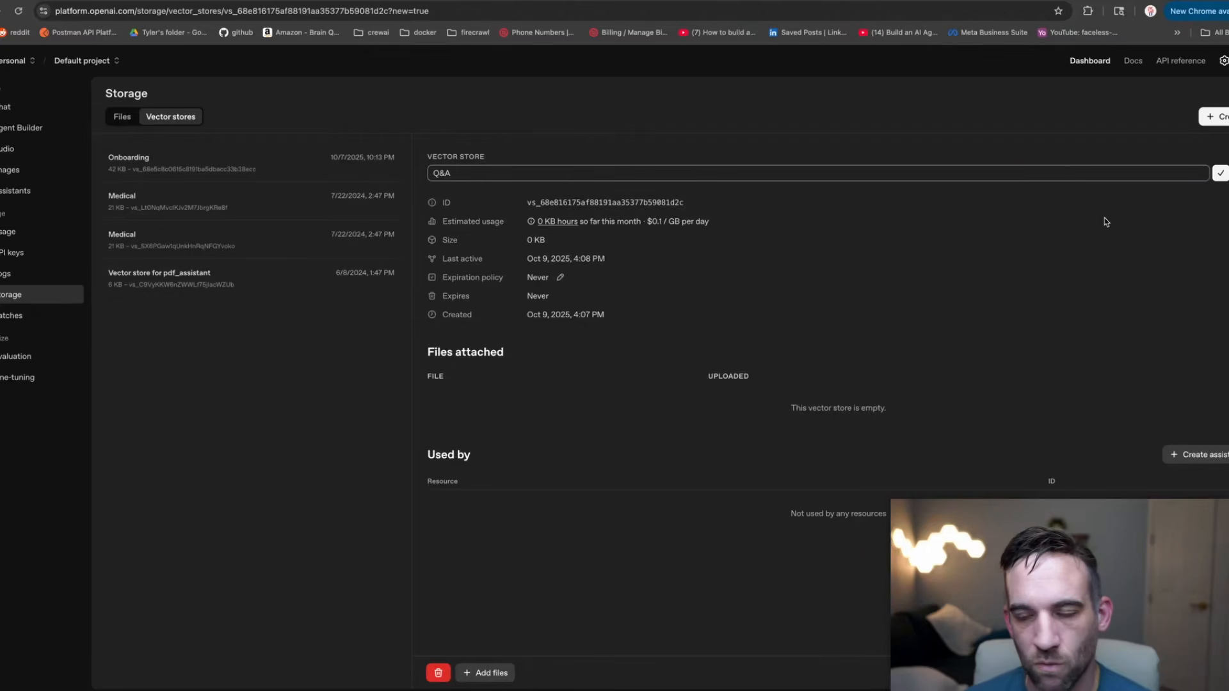
{"action": "left_click", "coordinate": [1220, 174]}
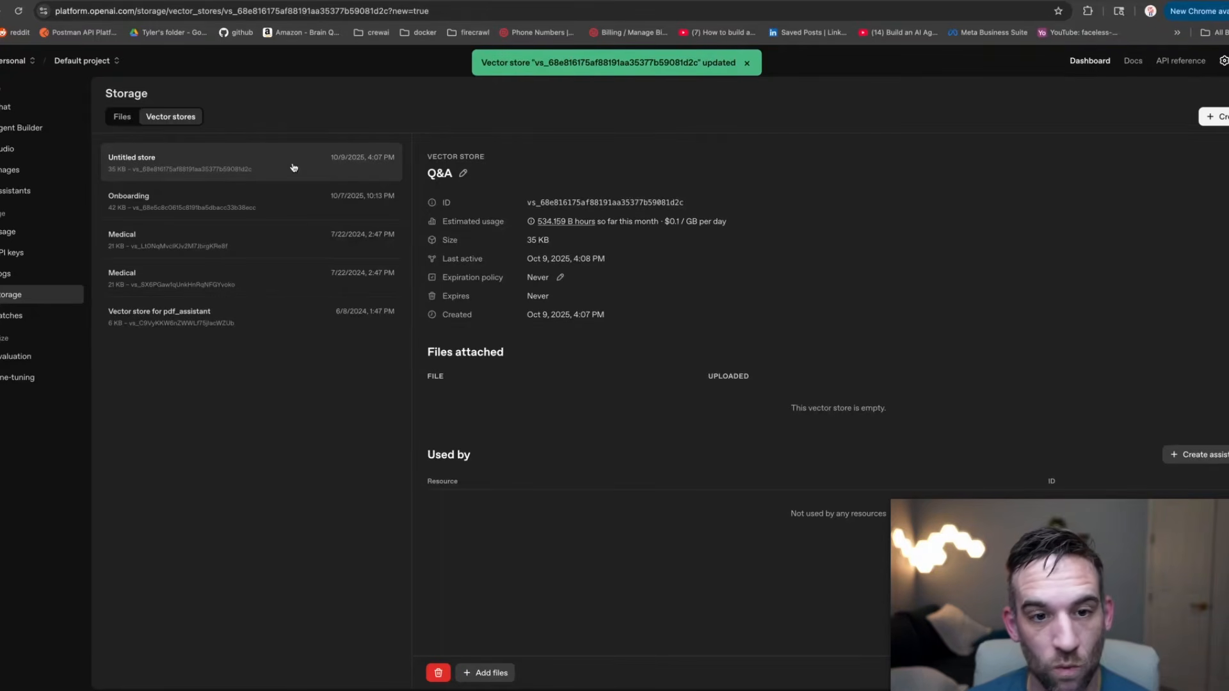
Copy the Q&A vector store's ID and enter it as the vector store of the File Search node in Agent Builder.
{"action": "left_click", "coordinate": [584, 203]}
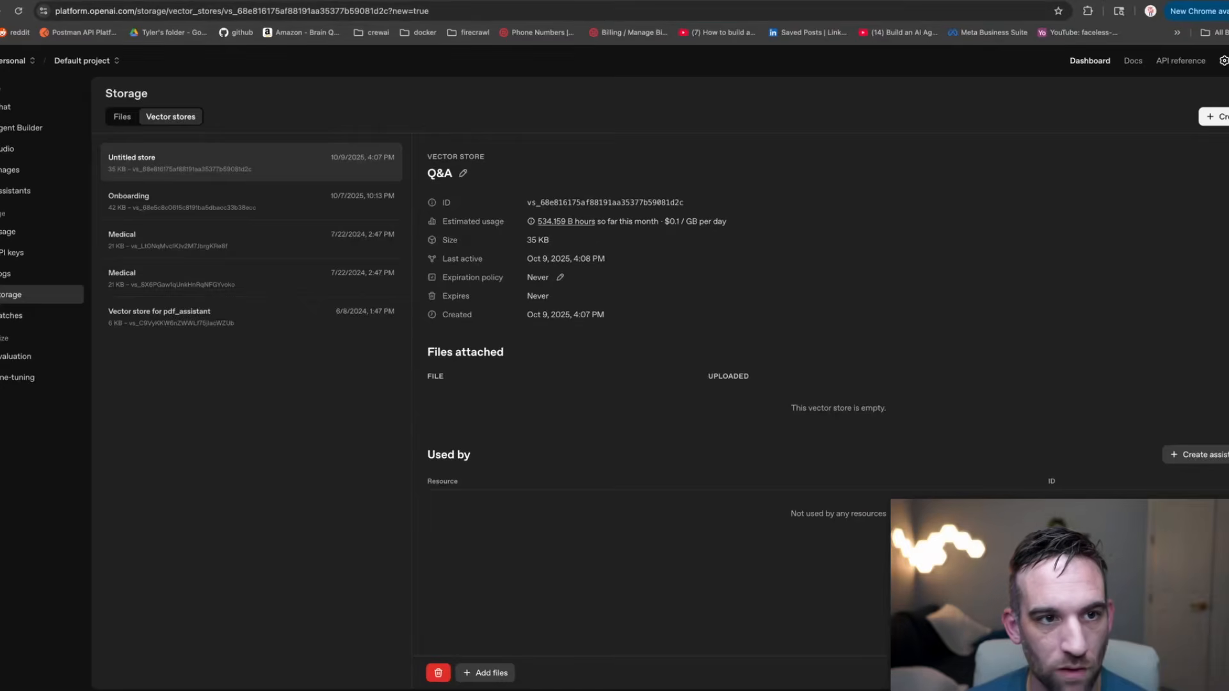
{"action": "left_click", "coordinate": [285, 1]}
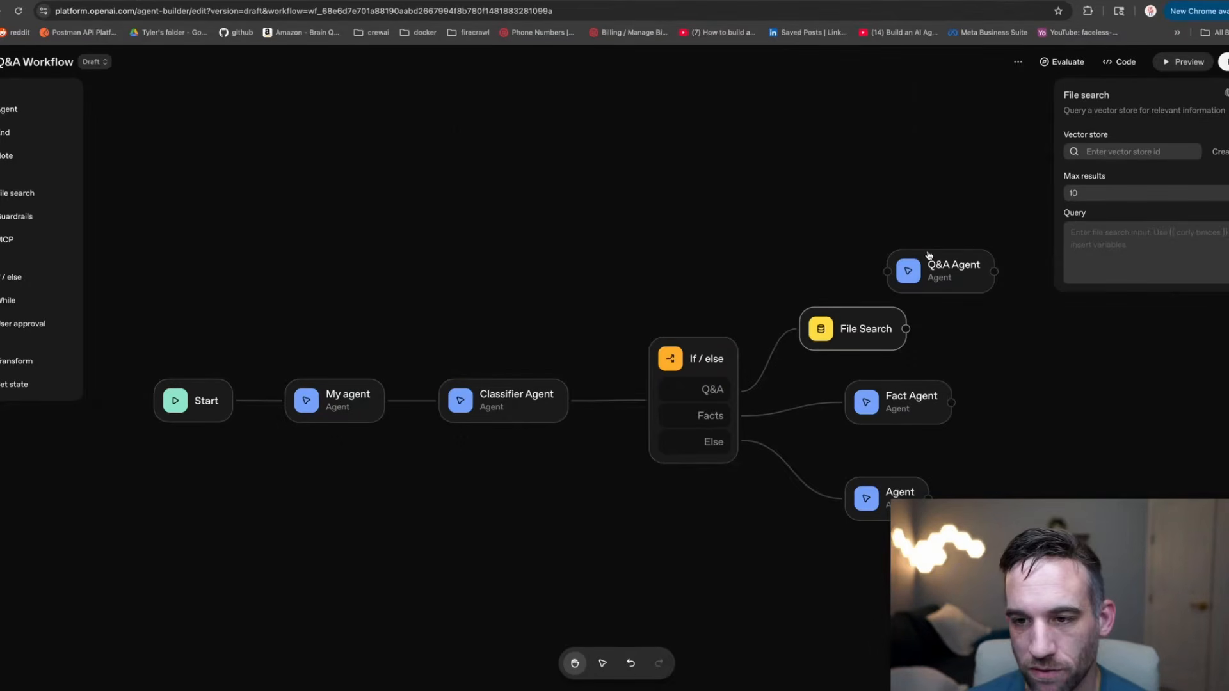
{"action": "left_click", "coordinate": [850, 323]}
{"action": "left_click", "coordinate": [1102, 155]}
{"action": "key", "text": "ctrl+v"}
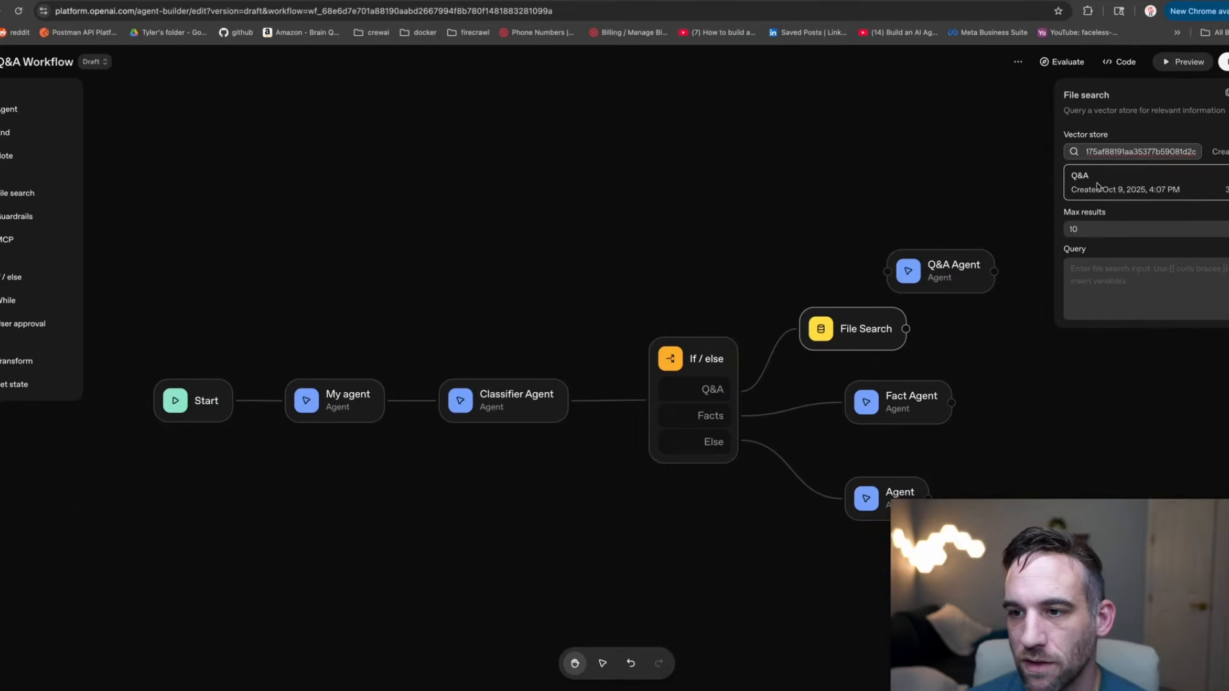
{"action": "left_click", "coordinate": [1119, 203]}
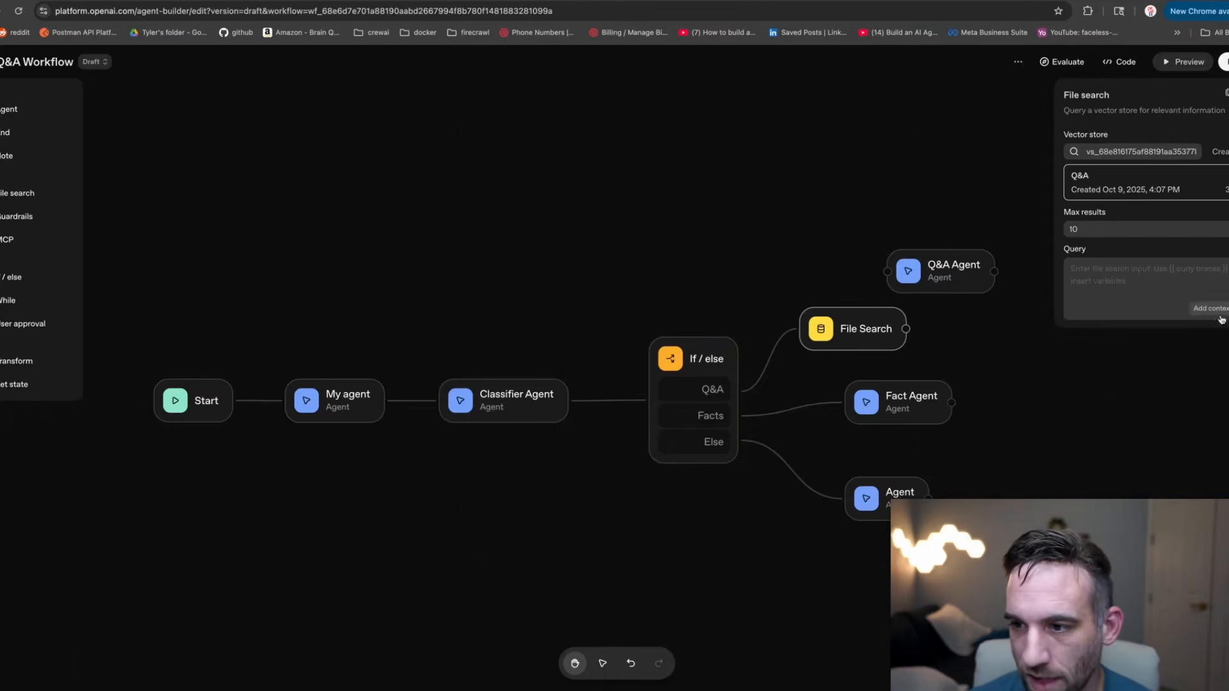
Set the File Search node's query to the workflow variable input_as_text.
{"action": "left_click", "coordinate": [1216, 310]}
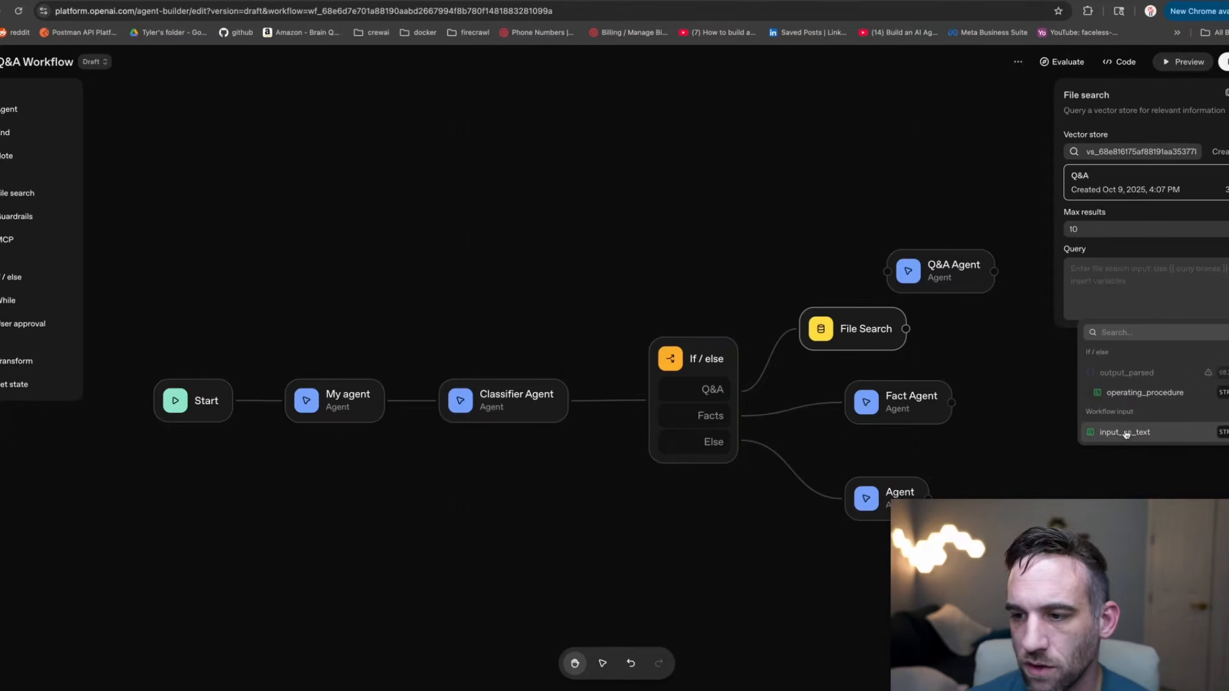
{"action": "left_click", "coordinate": [1156, 435]}
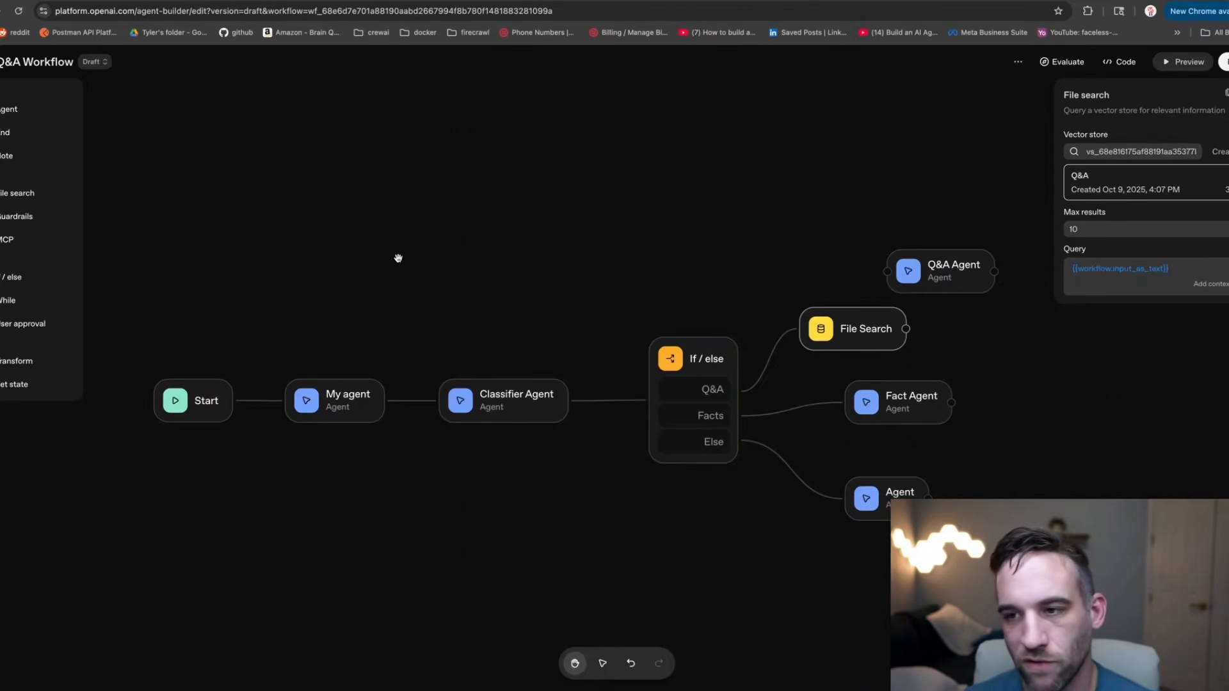
{"action": "left_click", "coordinate": [643, 196]}
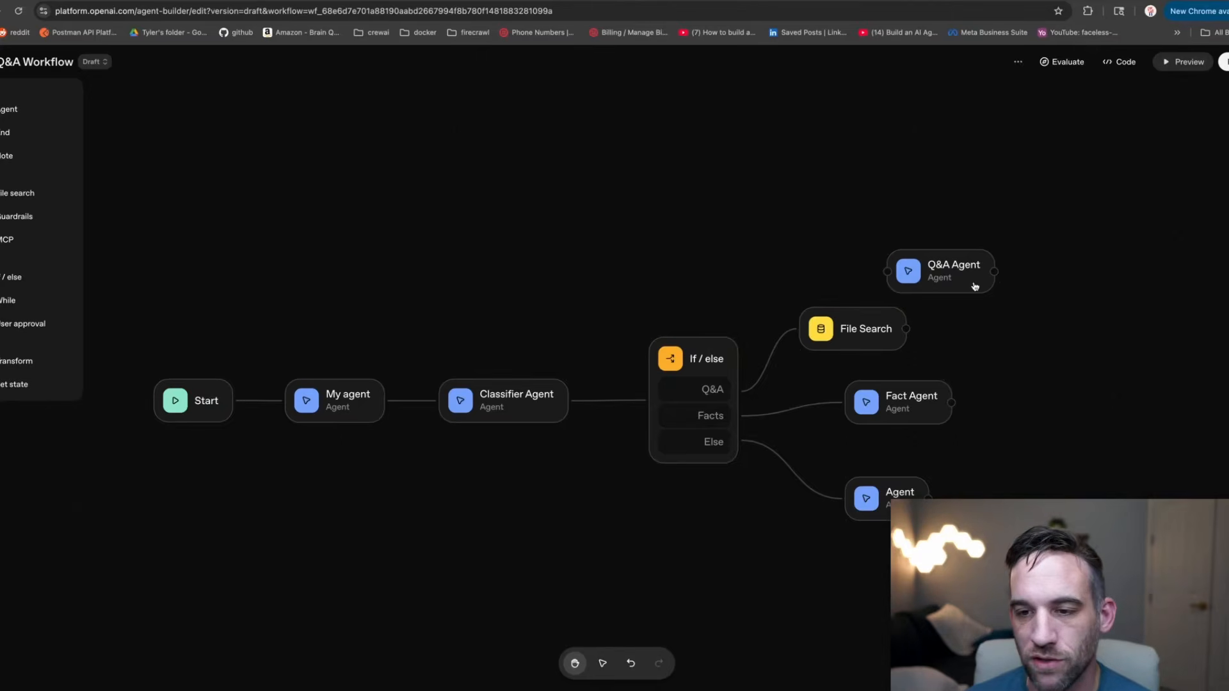
Move the Q&A Agent node farther away and add a Transform node connected to the File Search node's output.
{"action": "left_click_drag", "start_coordinate": [943, 272], "coordinate": [972, 207]}
{"action": "left_click_drag", "start_coordinate": [940, 306], "coordinate": [732, 353]}
{"action": "left_click_drag", "start_coordinate": [764, 257], "coordinate": [862, 256]}
{"action": "left_click", "coordinate": [875, 352]}
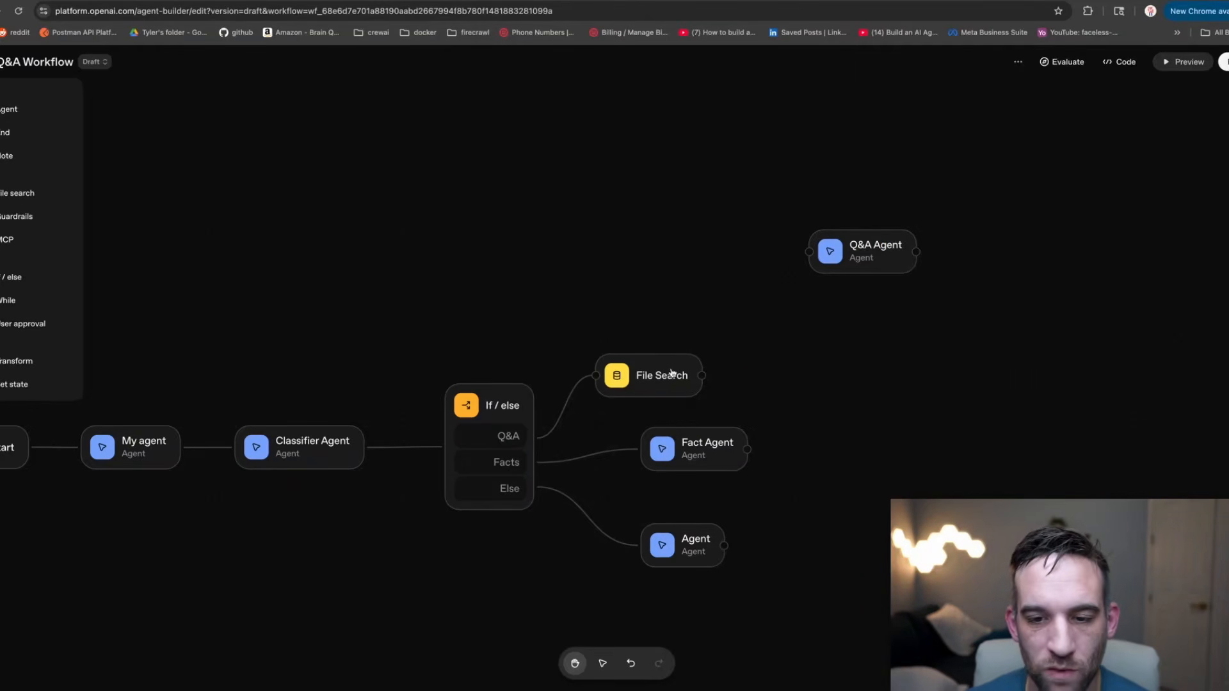
{"action": "left_click_drag", "start_coordinate": [701, 377], "coordinate": [774, 361]}
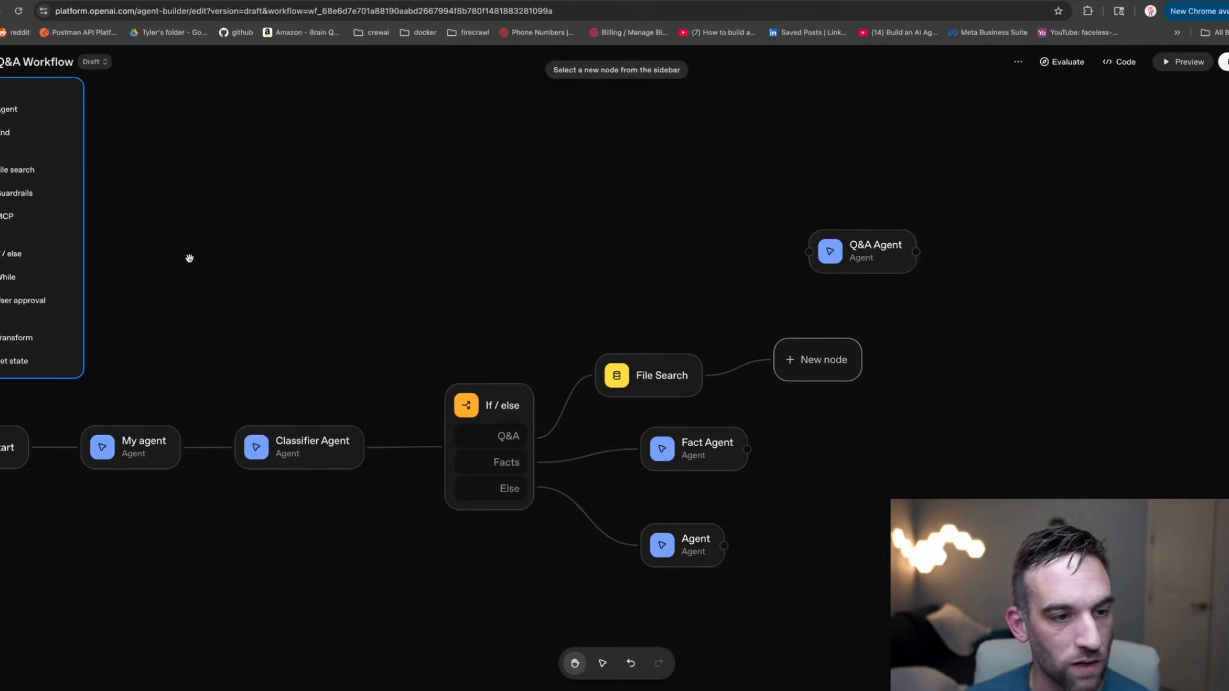
{"action": "left_click", "coordinate": [16, 338]}
{"action": "left_click", "coordinate": [1181, 160]}
{"action": "left_click", "coordinate": [1126, 162]}
{"action": "left_click", "coordinate": [1120, 185]}
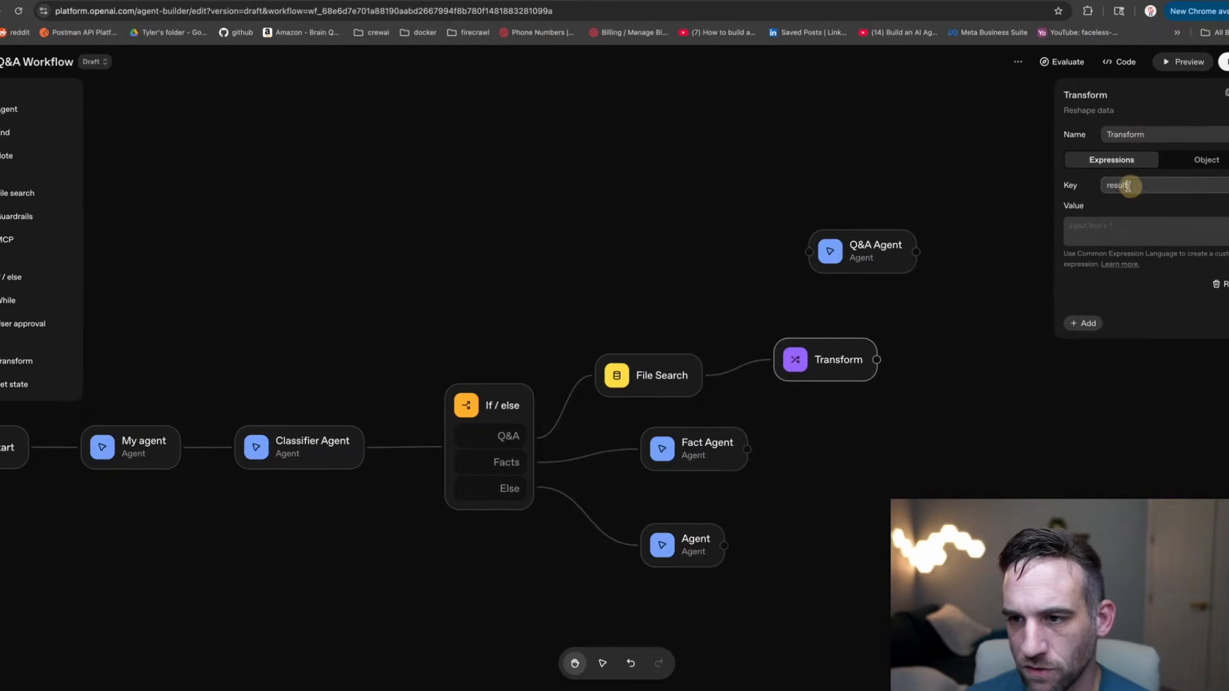
Enter {{input.results[0].content}} as the value of the Transform node's result key.
{"action": "left_click", "coordinate": [1118, 229]}
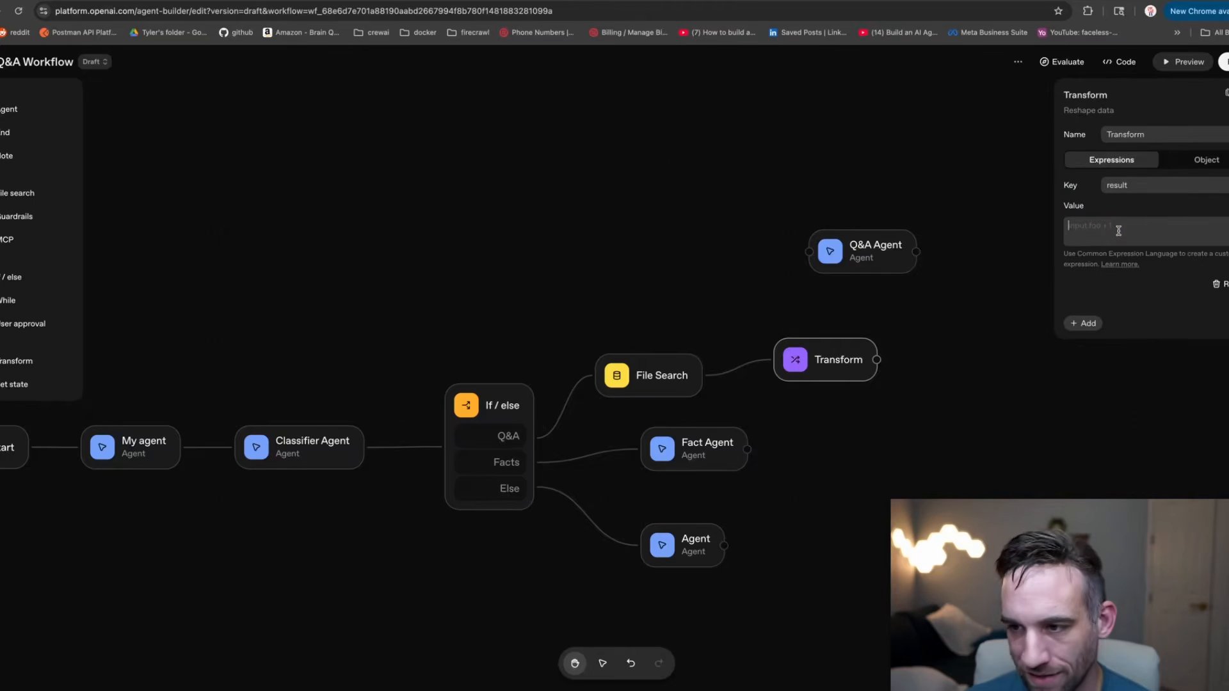
{"action": "type", "text": "{{"}
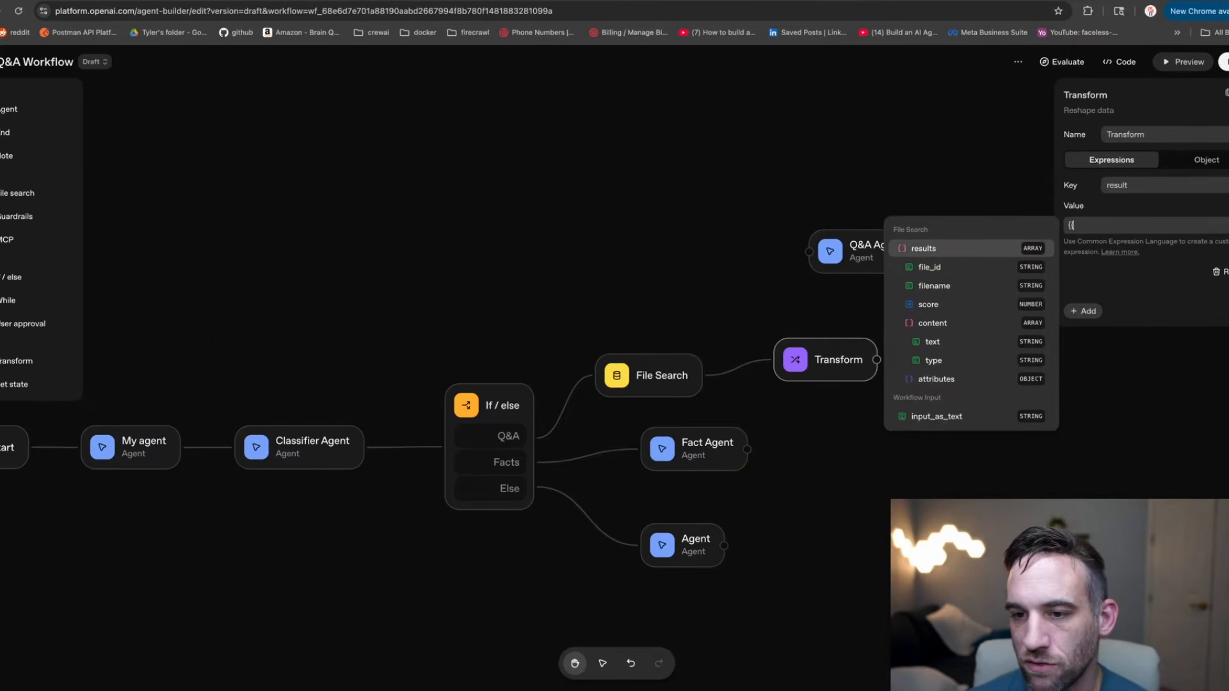
{"action": "key", "text": "Down"}
{"action": "key", "text": "Down"}
{"action": "key", "text": "Down"}
{"action": "key", "text": "Down"}
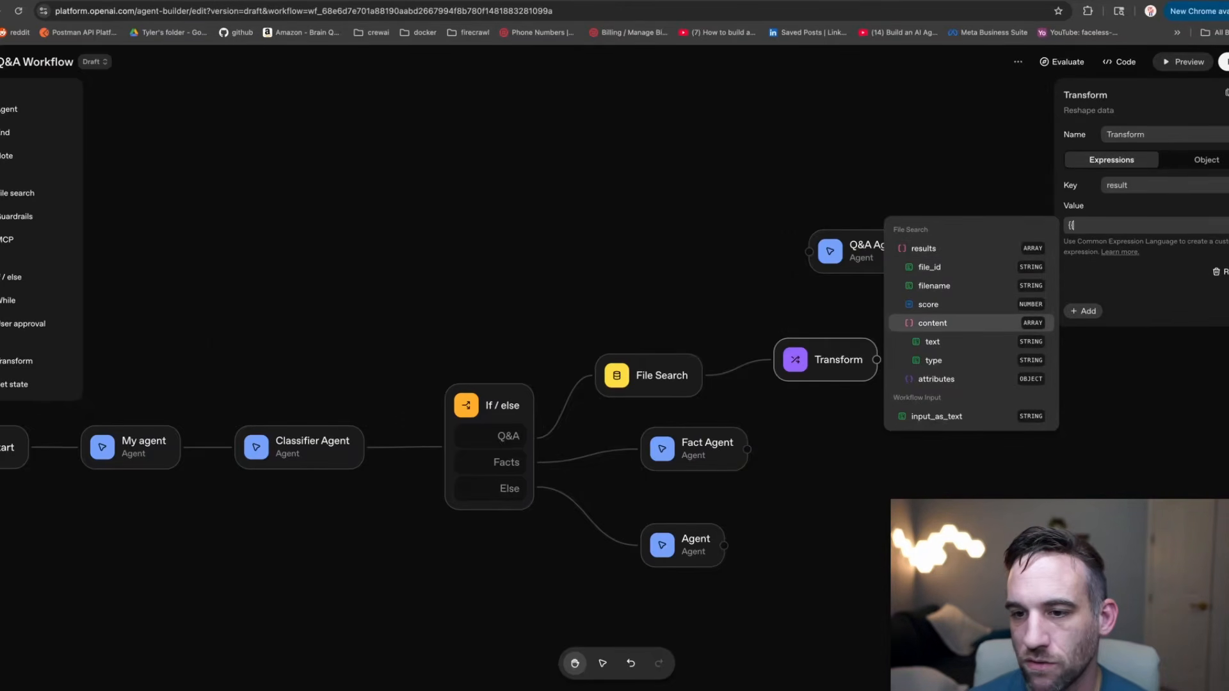
{"action": "key", "text": "Up"}
{"action": "key", "text": "Up"}
{"action": "key", "text": "Up"}
{"action": "key", "text": "Up"}
{"action": "key", "text": "Down"}
{"action": "key", "text": "Down"}
{"action": "key", "text": "Down"}
{"action": "key", "text": "Down"}
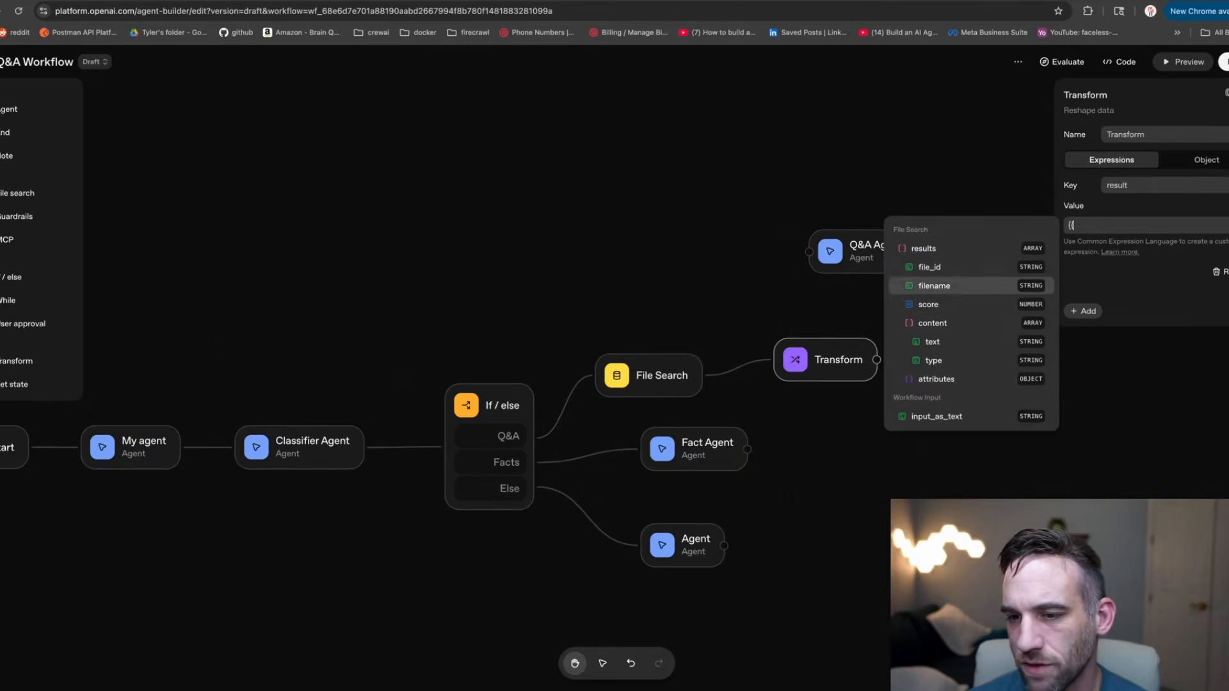
{"action": "key", "text": "Return"}
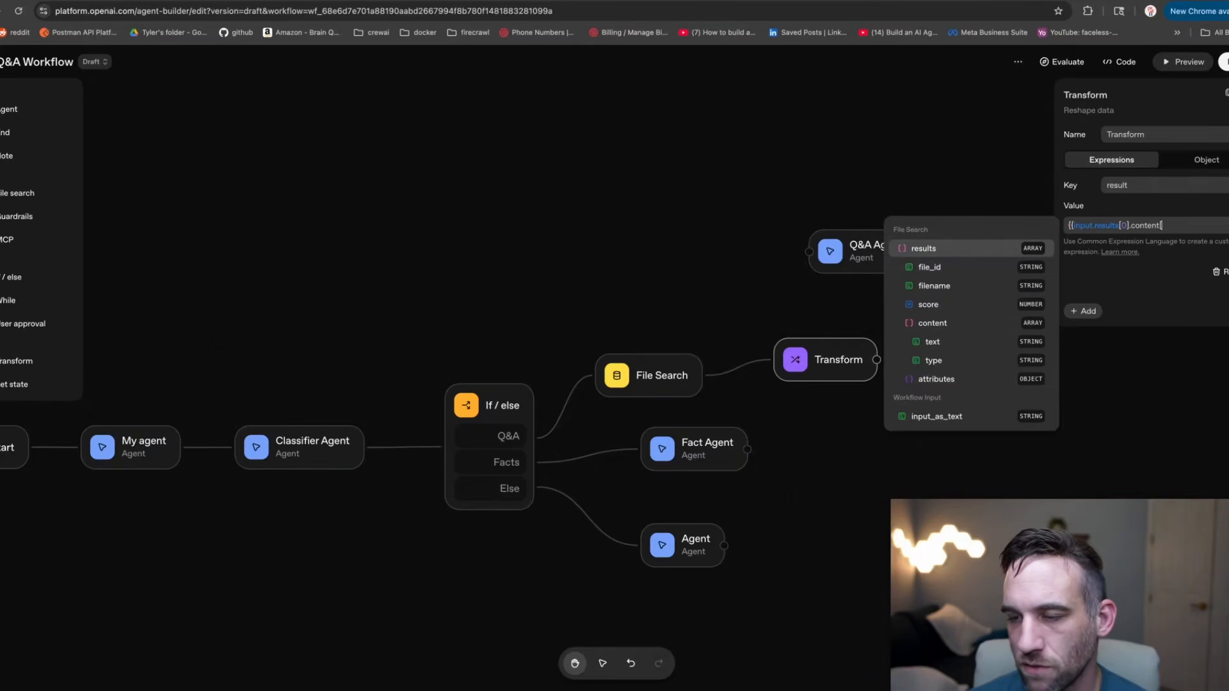
{"action": "key", "text": "BackSpace"}
{"action": "key", "text": "Escape"}
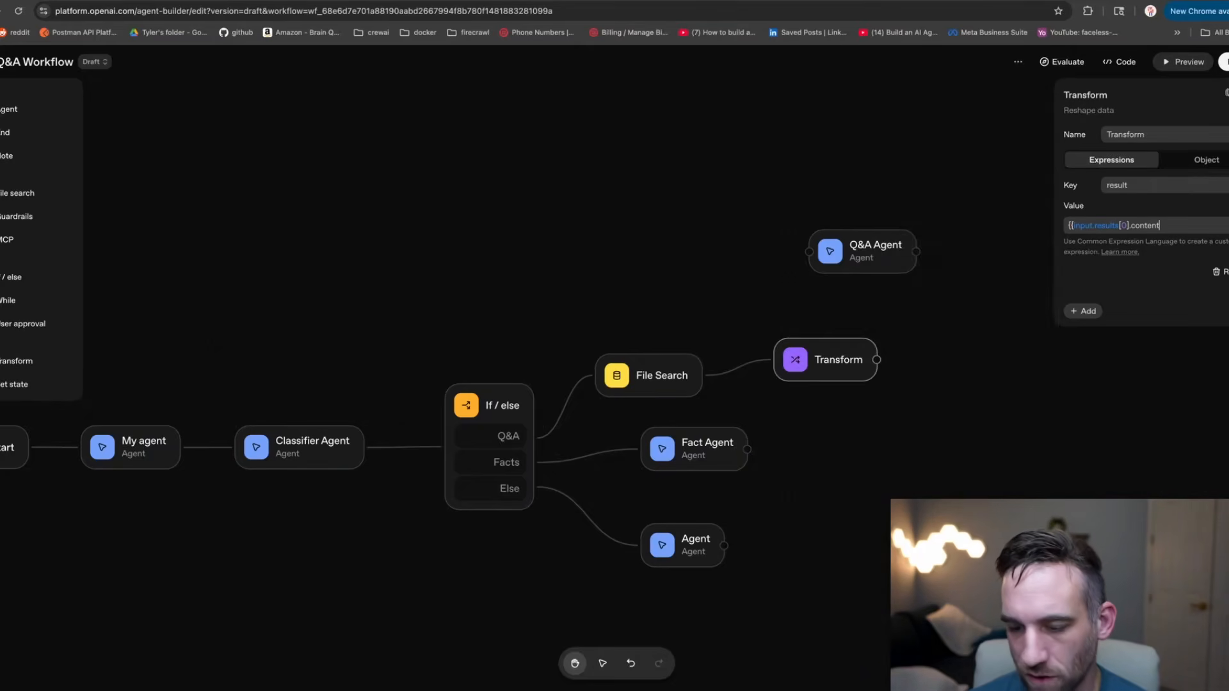
{"action": "type", "text": "}}"}
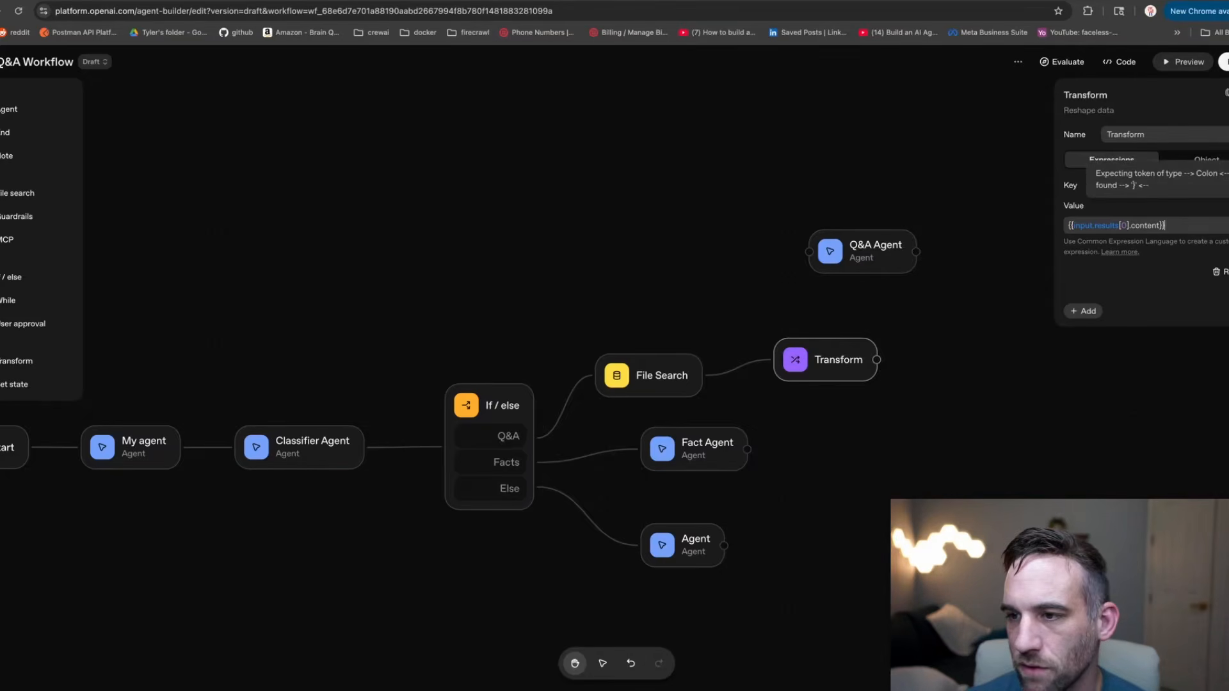
Remove the double curly braces from the Transform value, leaving input.results[0].content as the expression.
{"action": "left_click", "coordinate": [1176, 224]}
{"action": "left_click_drag", "start_coordinate": [1172, 224], "coordinate": [1053, 219]}
{"action": "left_click", "coordinate": [1173, 228]}
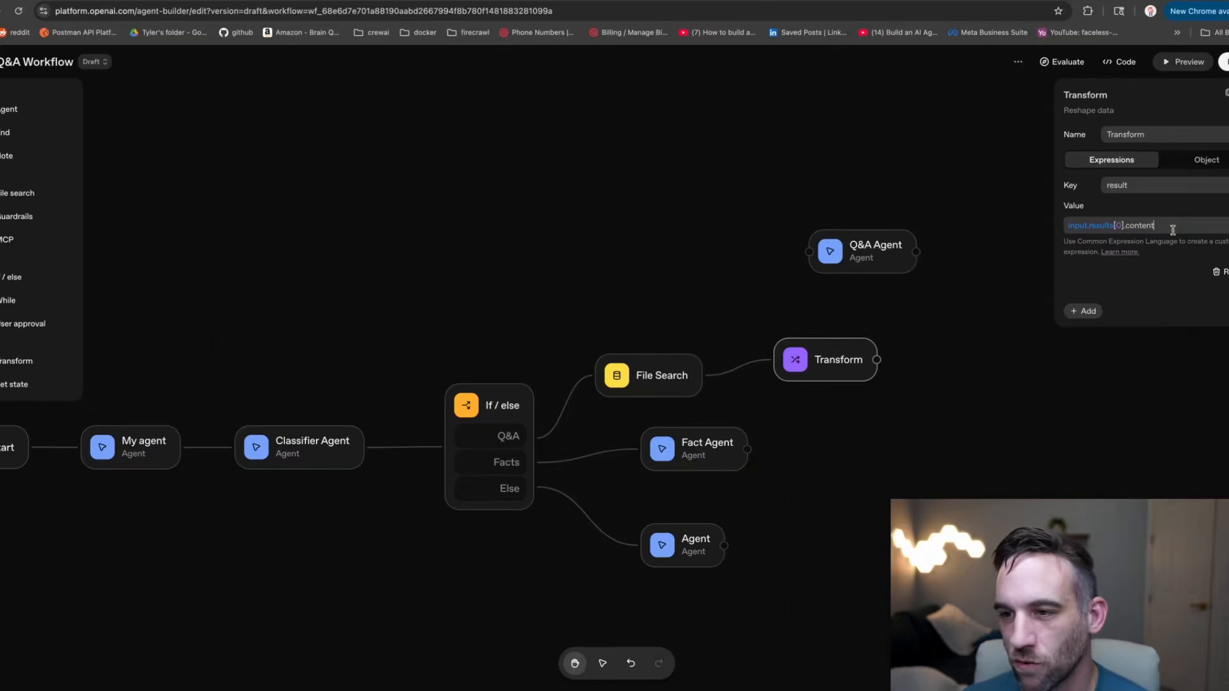
{"action": "mouse_move", "coordinate": [1172, 224]}
{"action": "left_mouse_down"}
{"action": "mouse_move", "coordinate": [1094, 219]}
{"action": "mouse_move", "coordinate": [1159, 225]}
{"action": "left_mouse_up"}
{"action": "left_click", "coordinate": [1154, 225]}
{"action": "left_click", "coordinate": [1160, 224]}
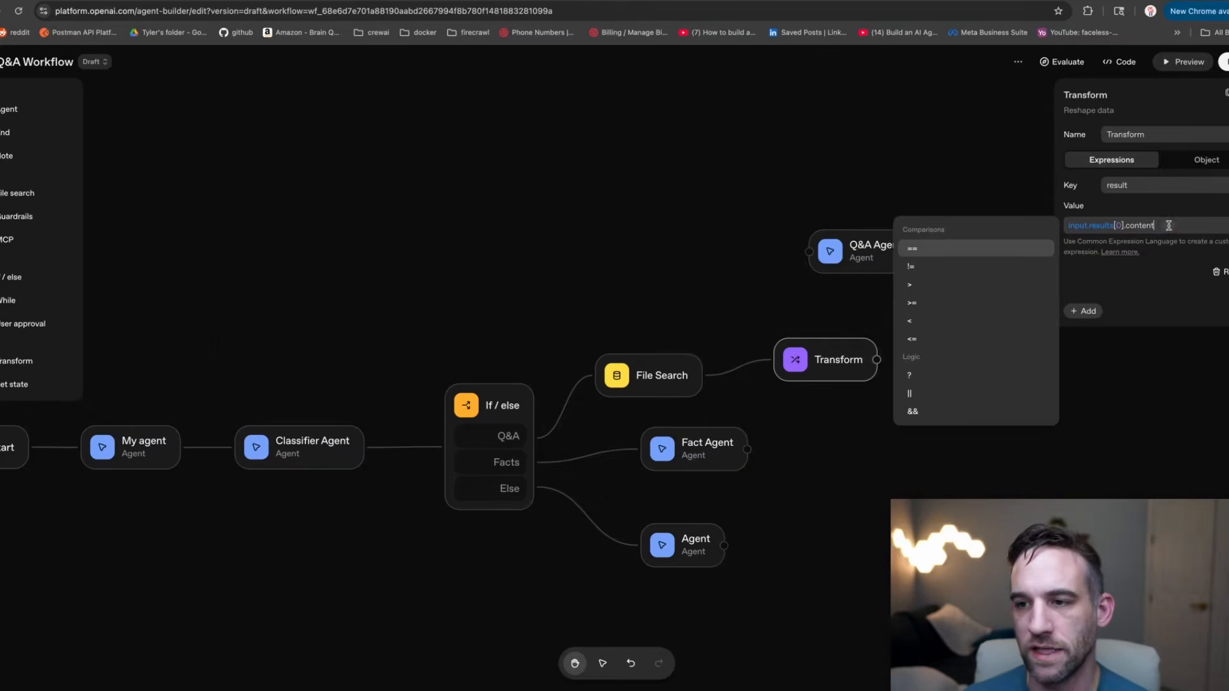
{"action": "left_click", "coordinate": [1157, 208]}
Move the Q&A Agent beside the Transform node and connect the Transform output to it.
{"action": "left_click_drag", "start_coordinate": [870, 262], "coordinate": [980, 372]}
{"action": "left_click_drag", "start_coordinate": [877, 360], "coordinate": [918, 365]}
{"action": "left_click_drag", "start_coordinate": [962, 367], "coordinate": [950, 326]}
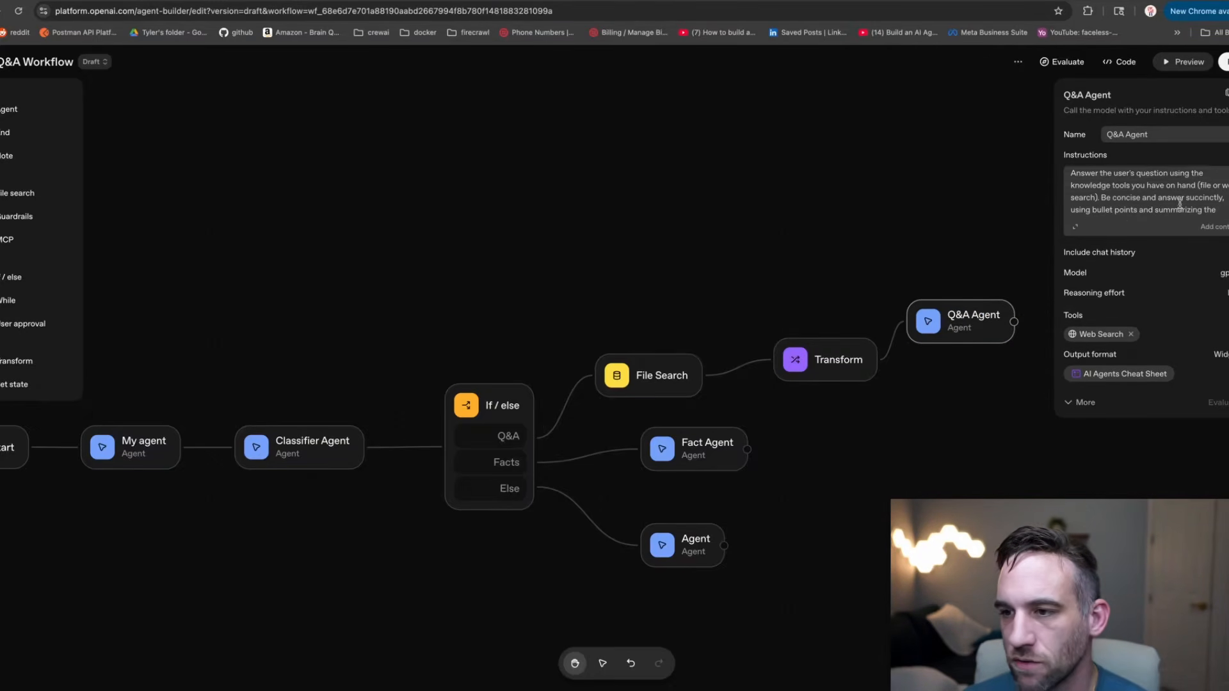
Add the Transform result variable to the end of the Q&A Agent's instructions, preceded by ". Context:".
{"action": "left_click", "coordinate": [1216, 227]}
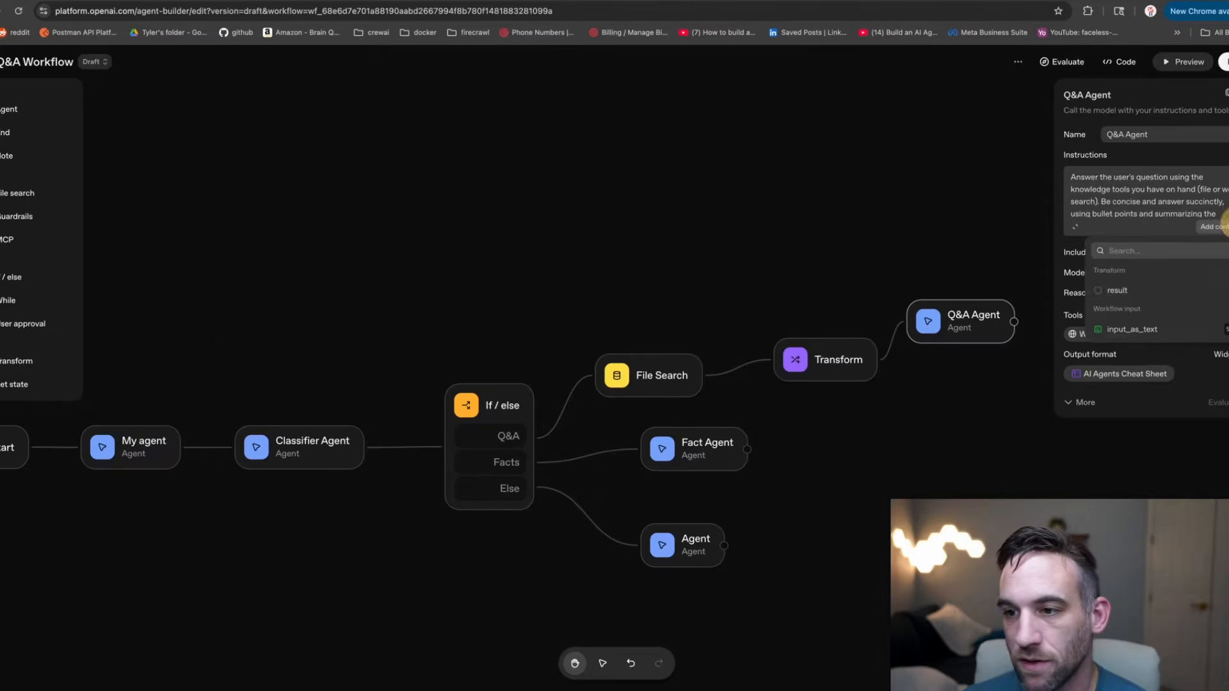
{"action": "left_click", "coordinate": [1097, 295]}
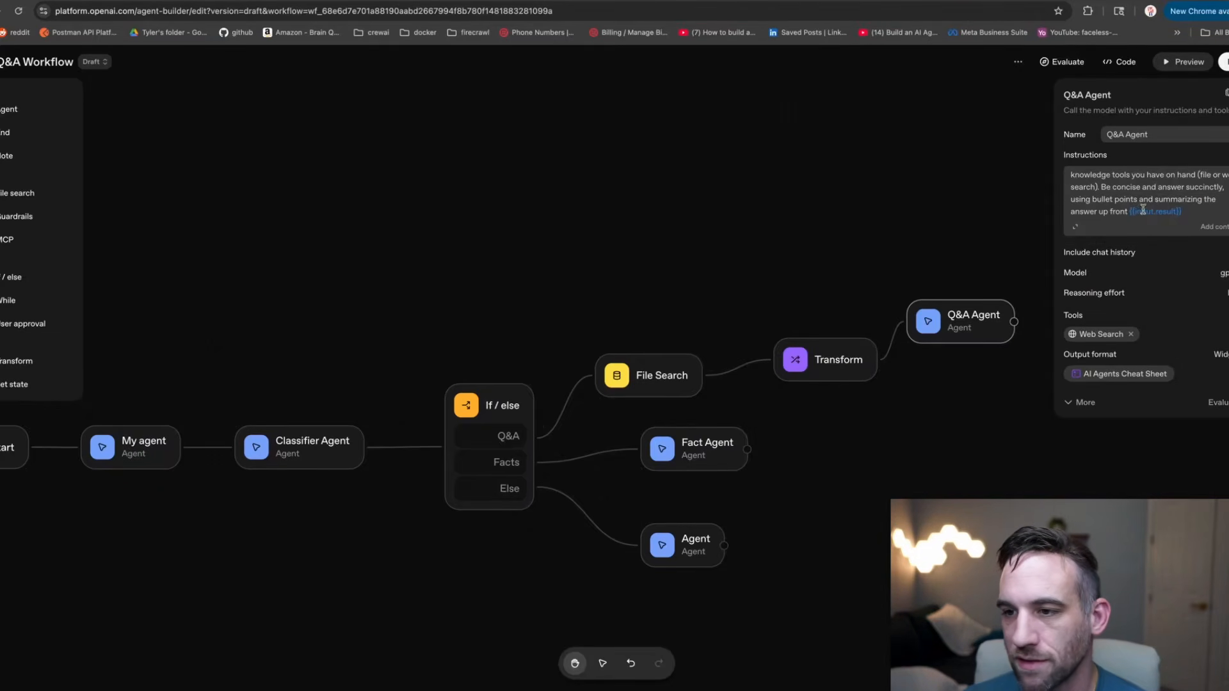
{"action": "left_click", "coordinate": [1129, 213]}
{"action": "type", "text": ". Context:"}
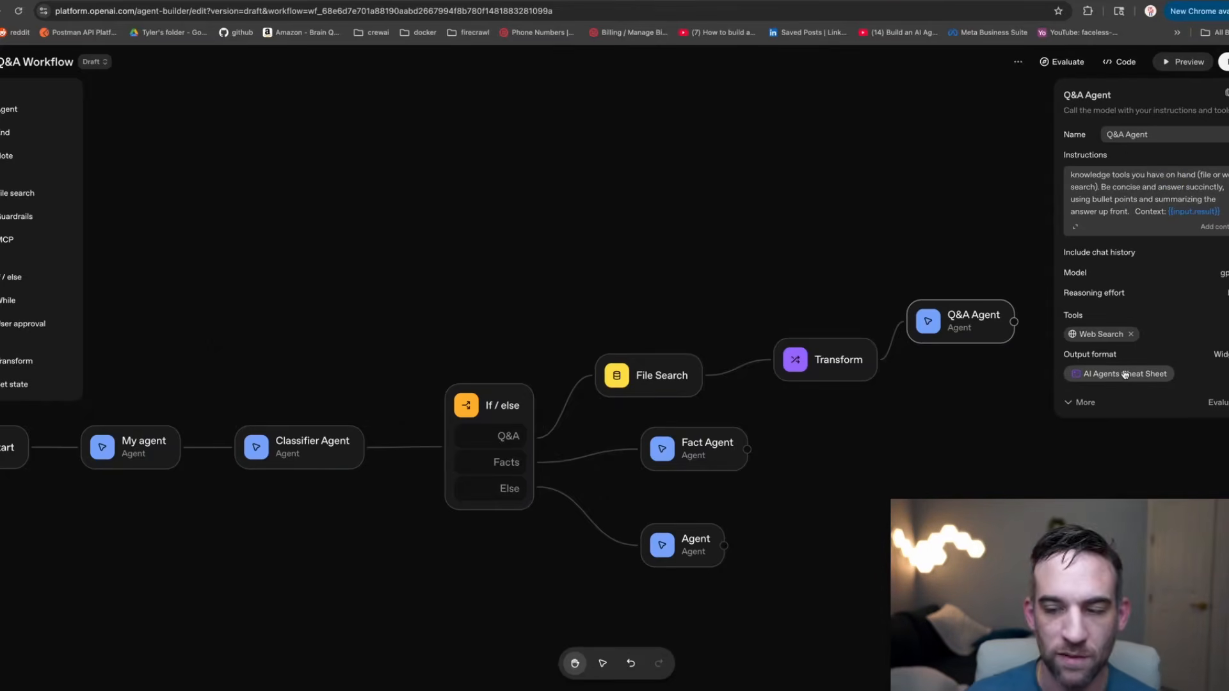
Move the Transform node slightly closer to the File Search node and deselect it.
{"action": "left_click", "coordinate": [927, 285]}
{"action": "left_click", "coordinate": [834, 364]}
{"action": "left_click_drag", "start_coordinate": [834, 365], "coordinate": [815, 369]}
{"action": "left_click", "coordinate": [873, 277]}
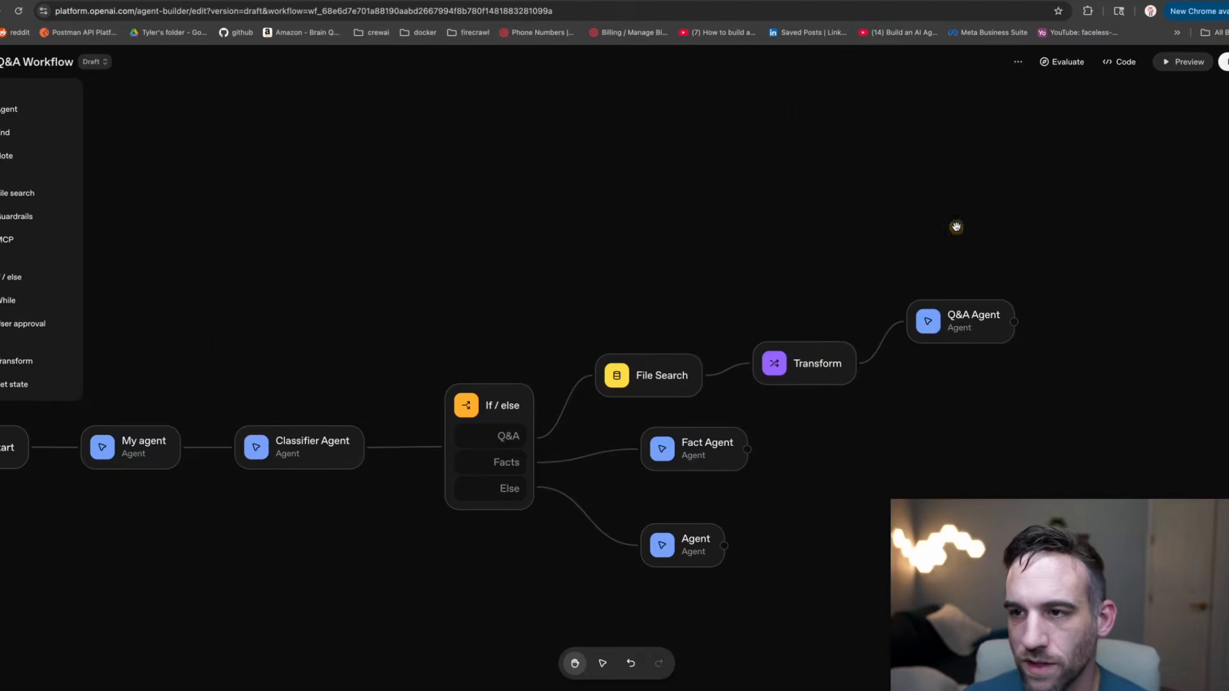
Preview the workflow with the question "Can you show me 3 agentic patterns?", review the node outputs and widget answer, and close the preview.
{"action": "left_click", "coordinate": [1183, 62]}
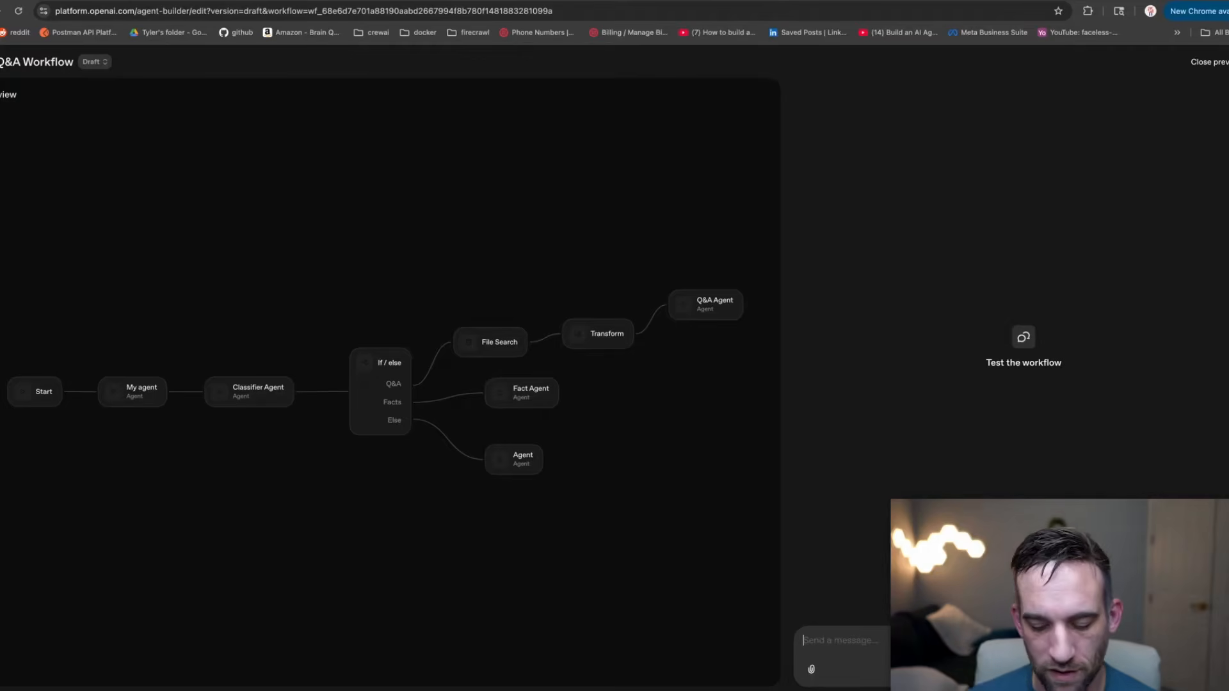
{"action": "type", "text": "Can you show me 3 a"}
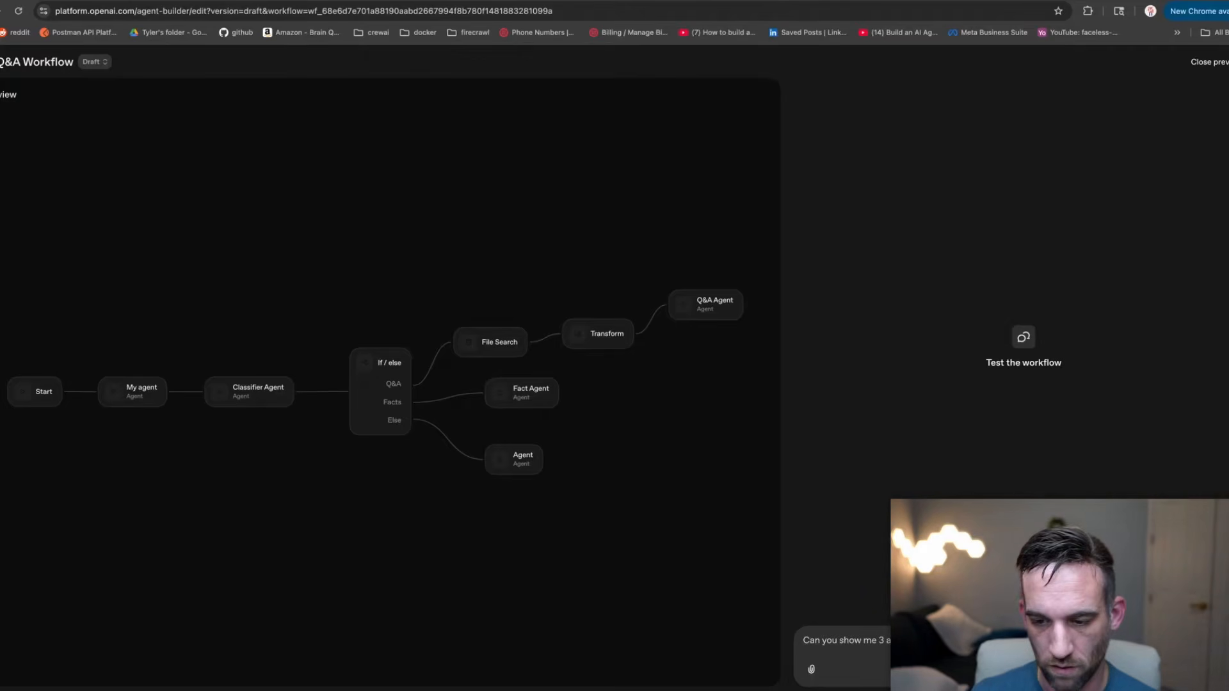
{"action": "key", "text": "Return"}
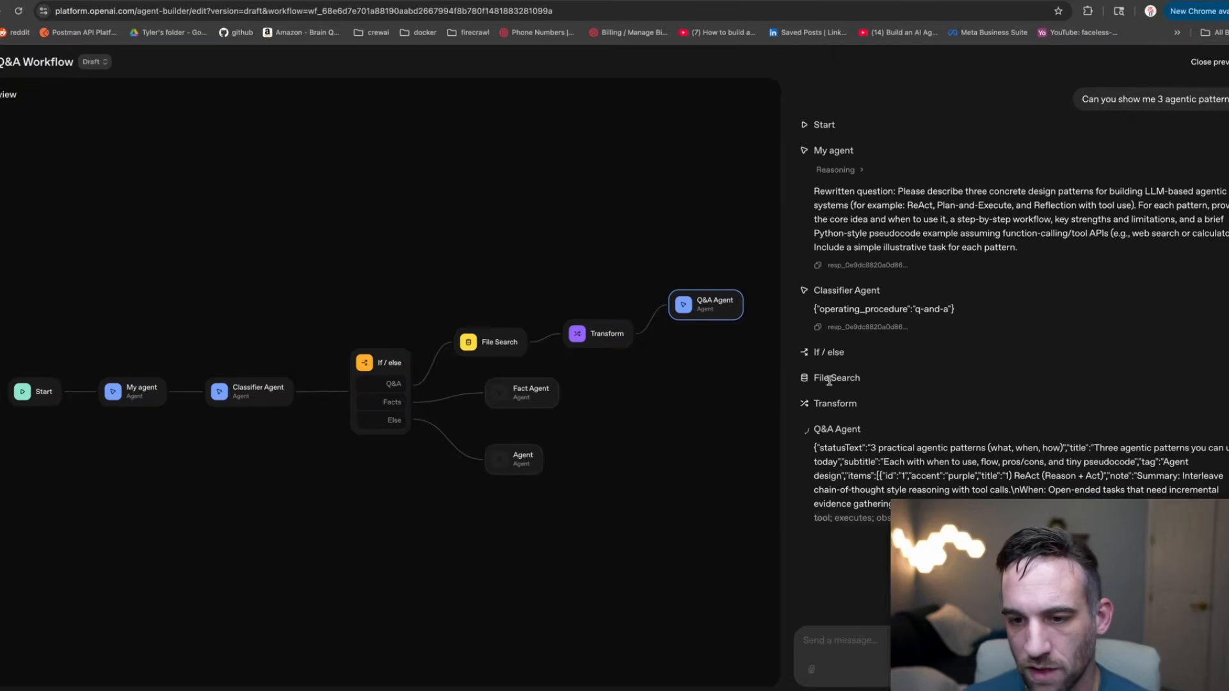
{"action": "left_click_drag", "start_coordinate": [803, 405], "coordinate": [894, 382]}
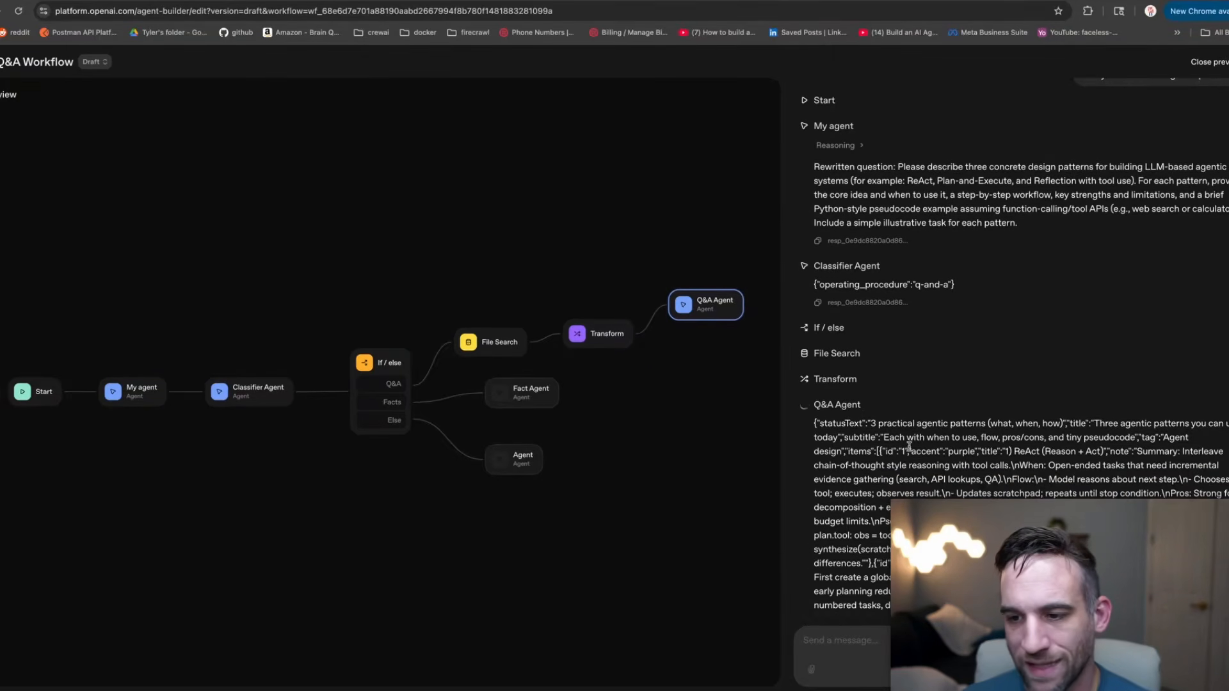
{"action": "scroll", "coordinate": [913, 465], "scroll_direction": "down", "scroll_amount": 3}
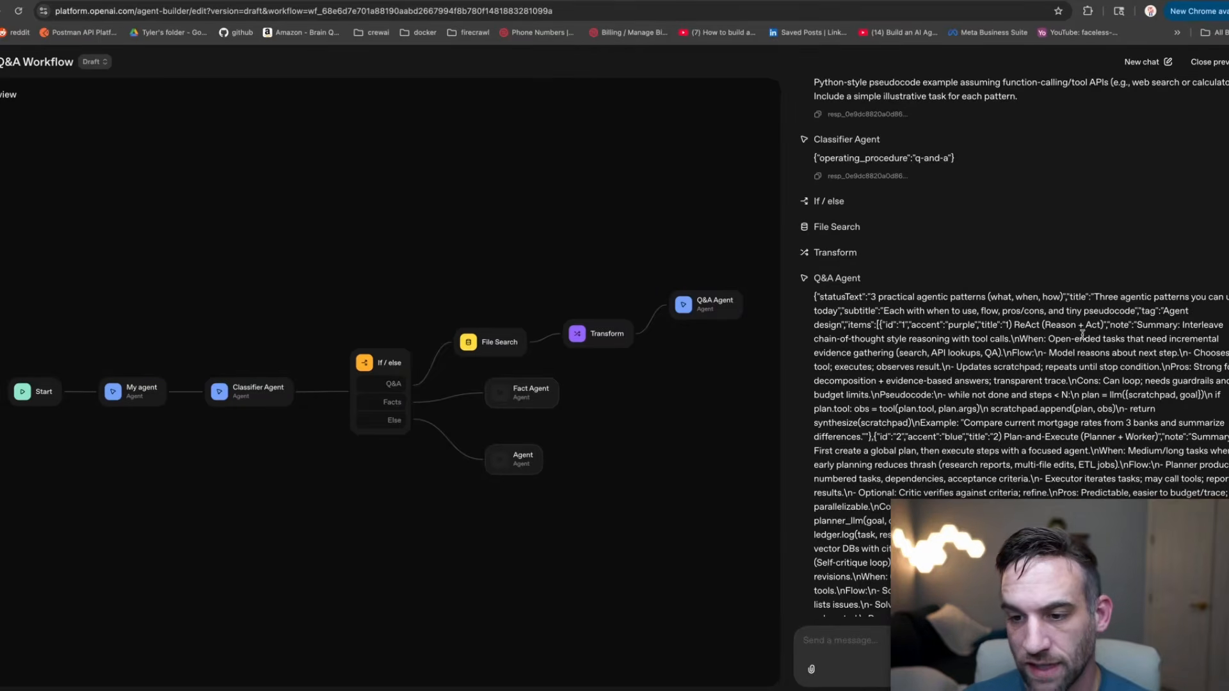
{"action": "scroll", "coordinate": [1066, 338], "scroll_direction": "down", "scroll_amount": 5}
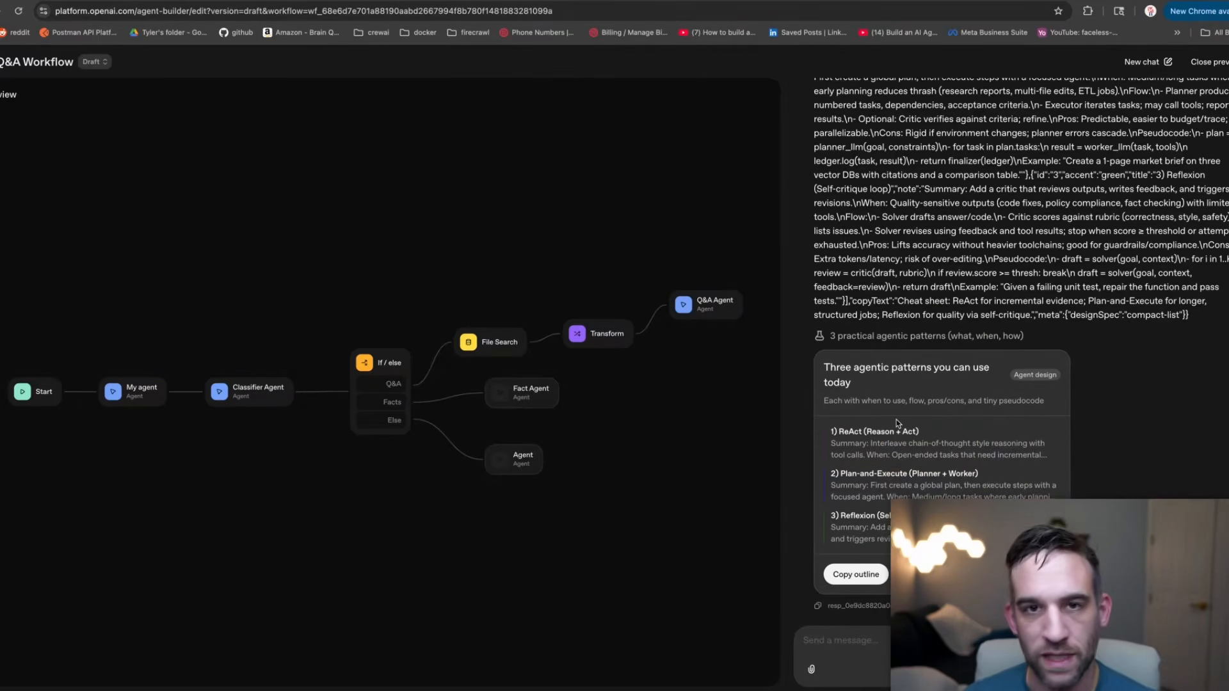
{"action": "left_click_drag", "start_coordinate": [830, 430], "coordinate": [915, 529]}
{"action": "left_click", "coordinate": [915, 528]}
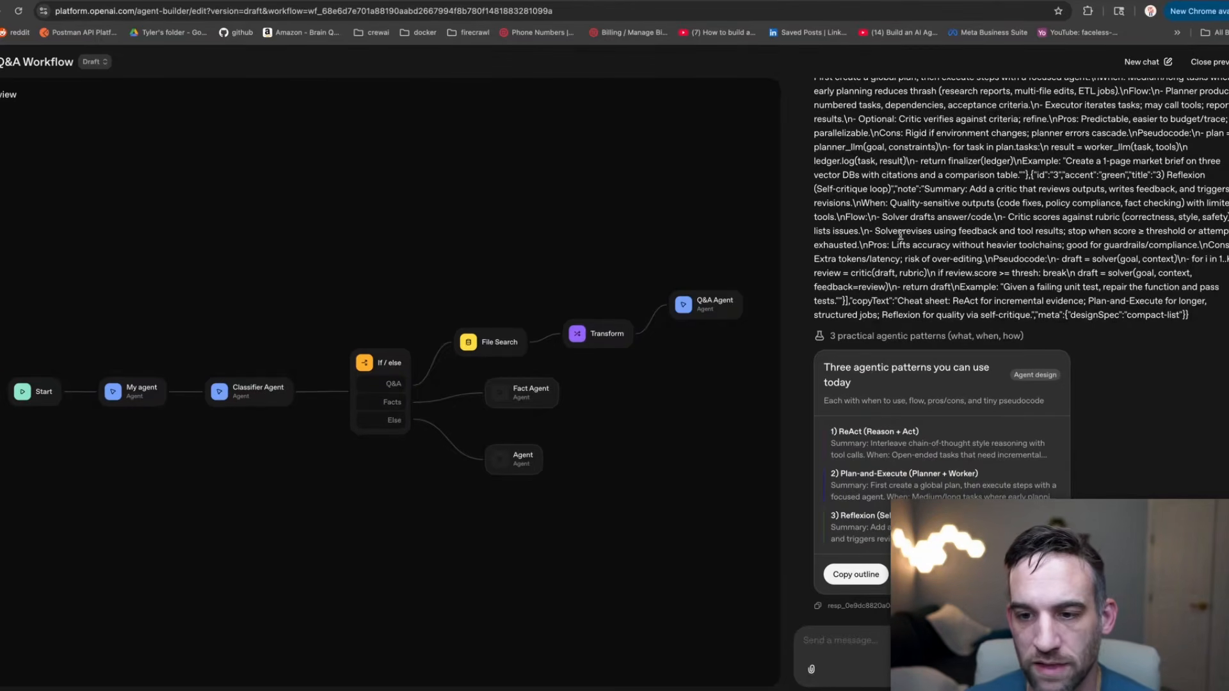
{"action": "left_click", "coordinate": [1193, 59]}
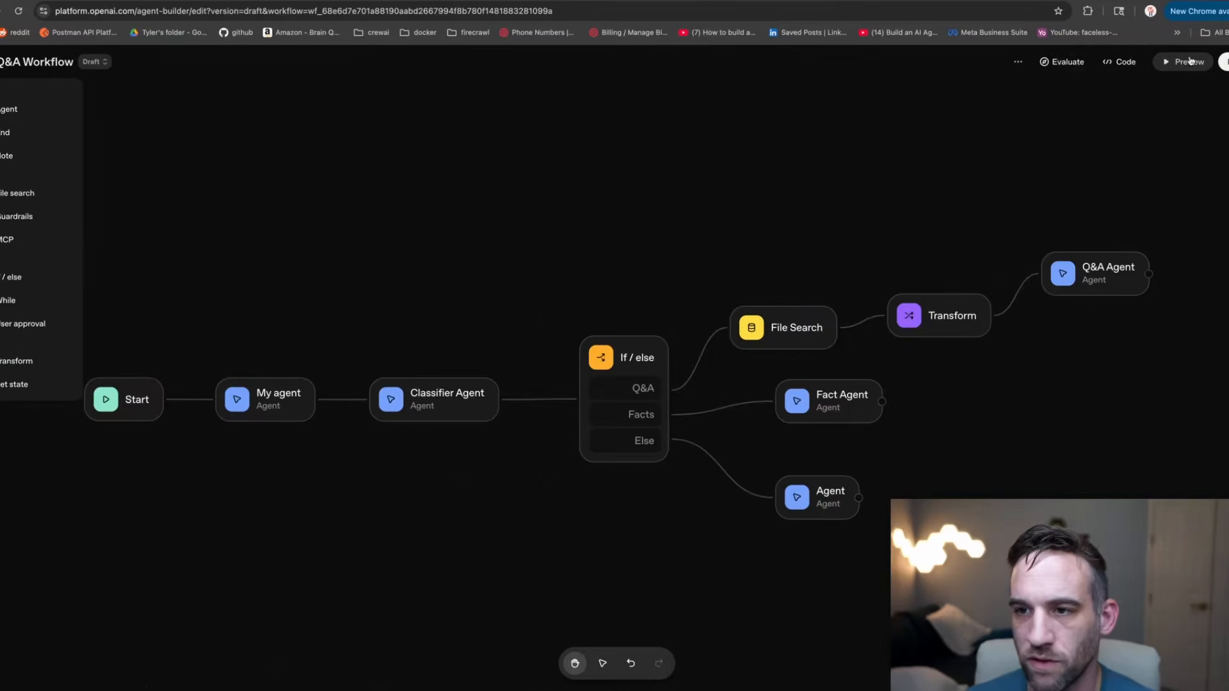
Open the latest workflow trace for evaluation and examine the instructions, input and output of My agent's response.
{"action": "left_click", "coordinate": [1064, 64]}
{"action": "left_click", "coordinate": [81, 128]}
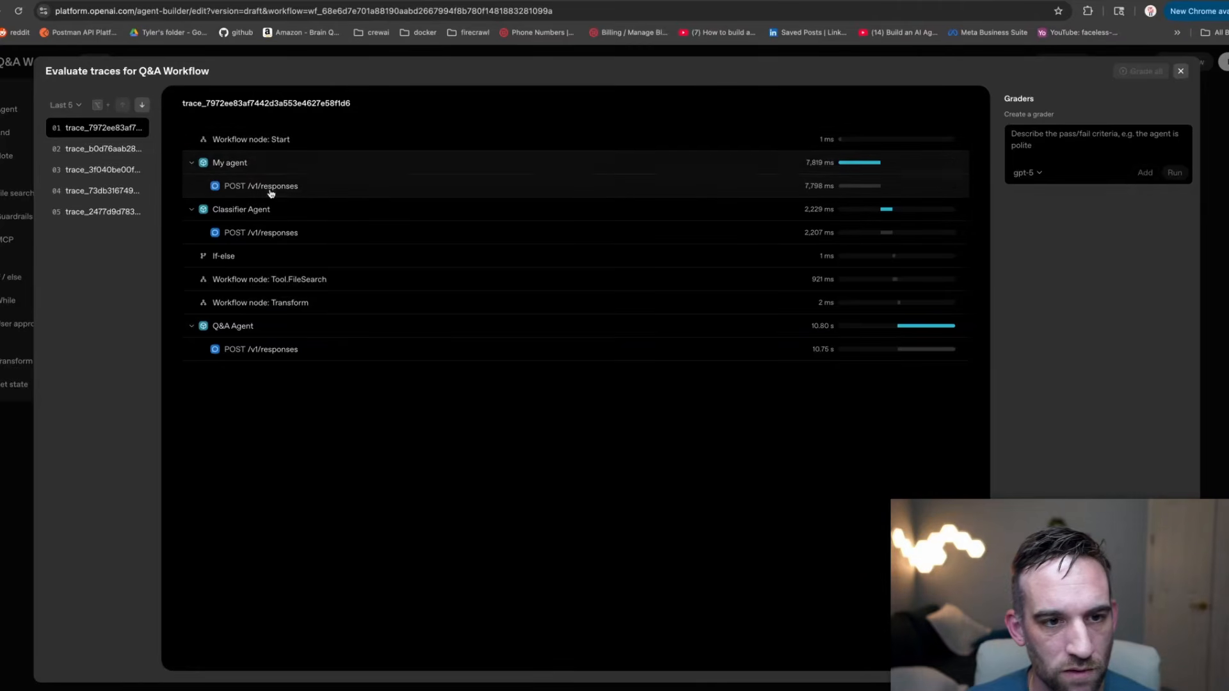
{"action": "left_click", "coordinate": [288, 166]}
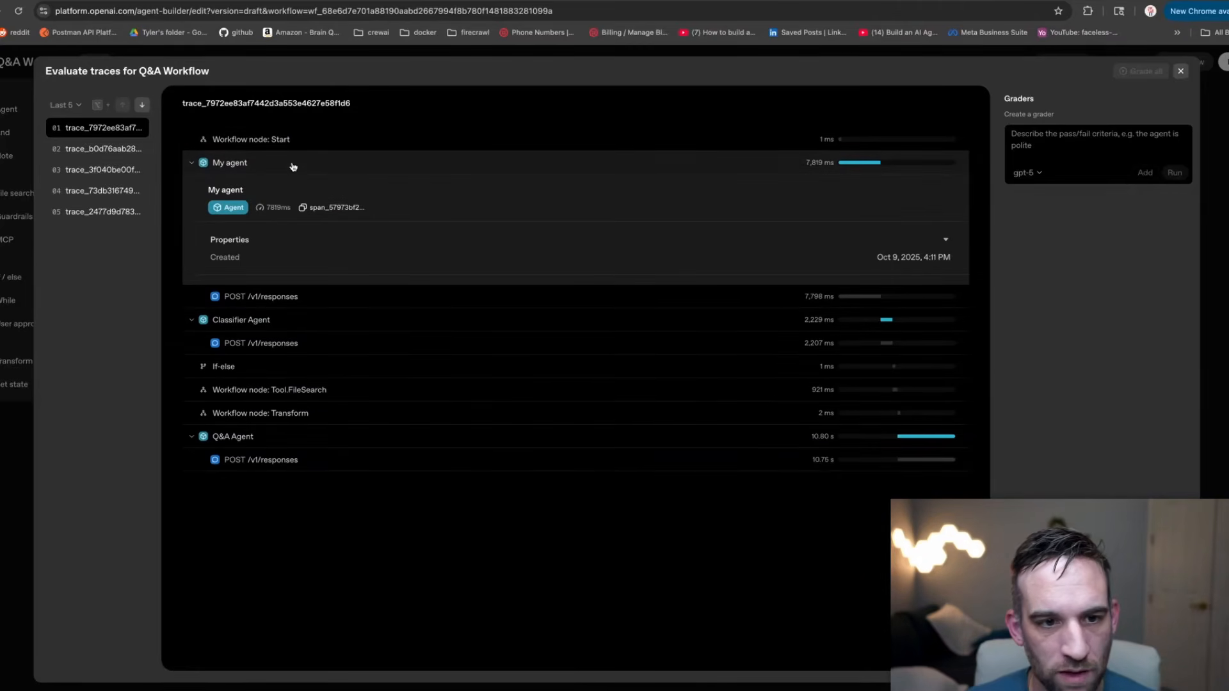
{"action": "left_click", "coordinate": [254, 294]}
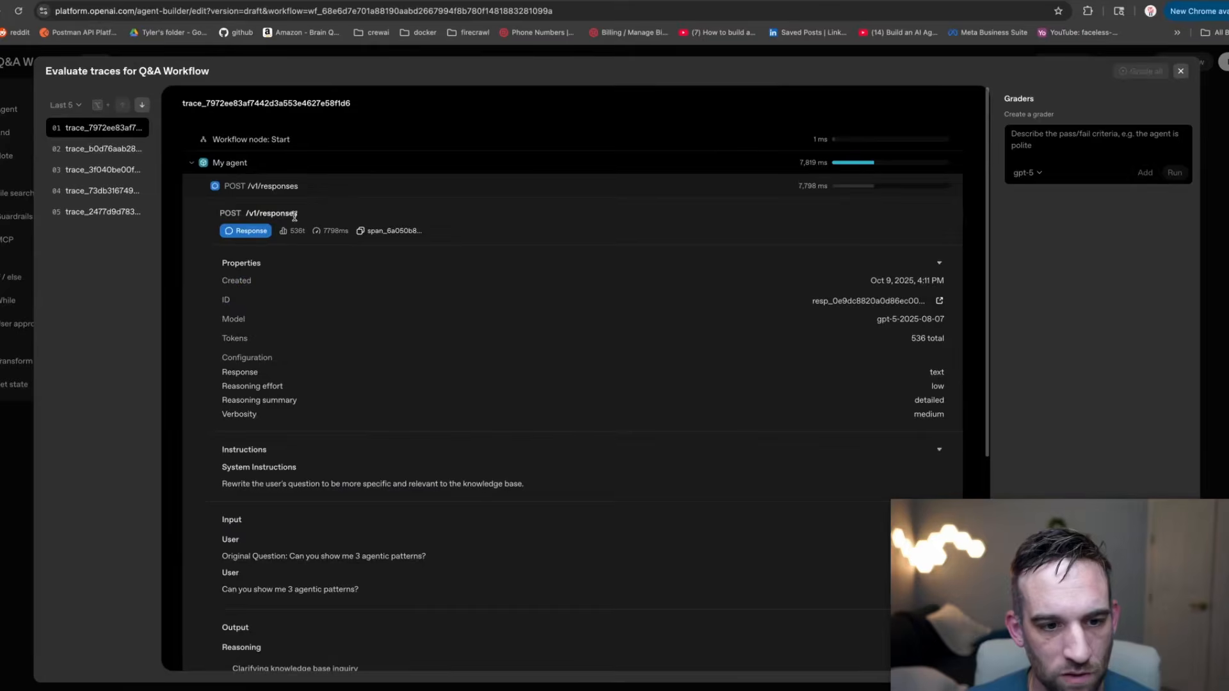
{"action": "scroll", "coordinate": [332, 351], "scroll_direction": "down", "scroll_amount": 5}
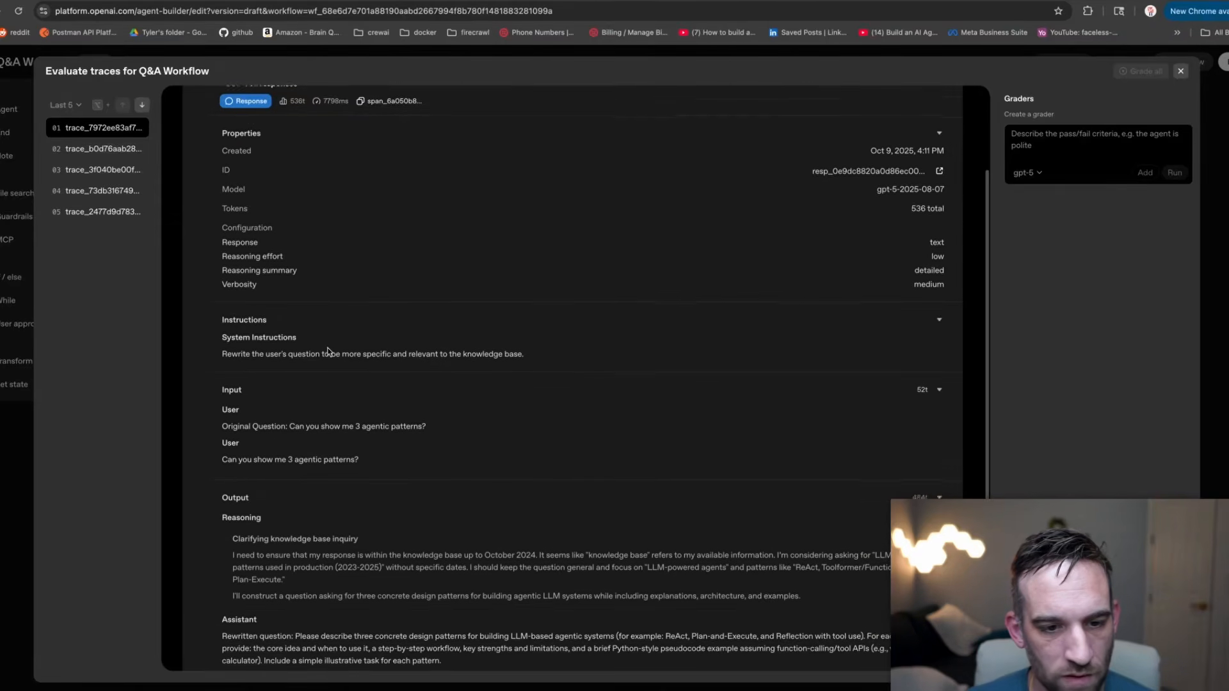
{"action": "left_click_drag", "start_coordinate": [432, 408], "coordinate": [292, 407]}
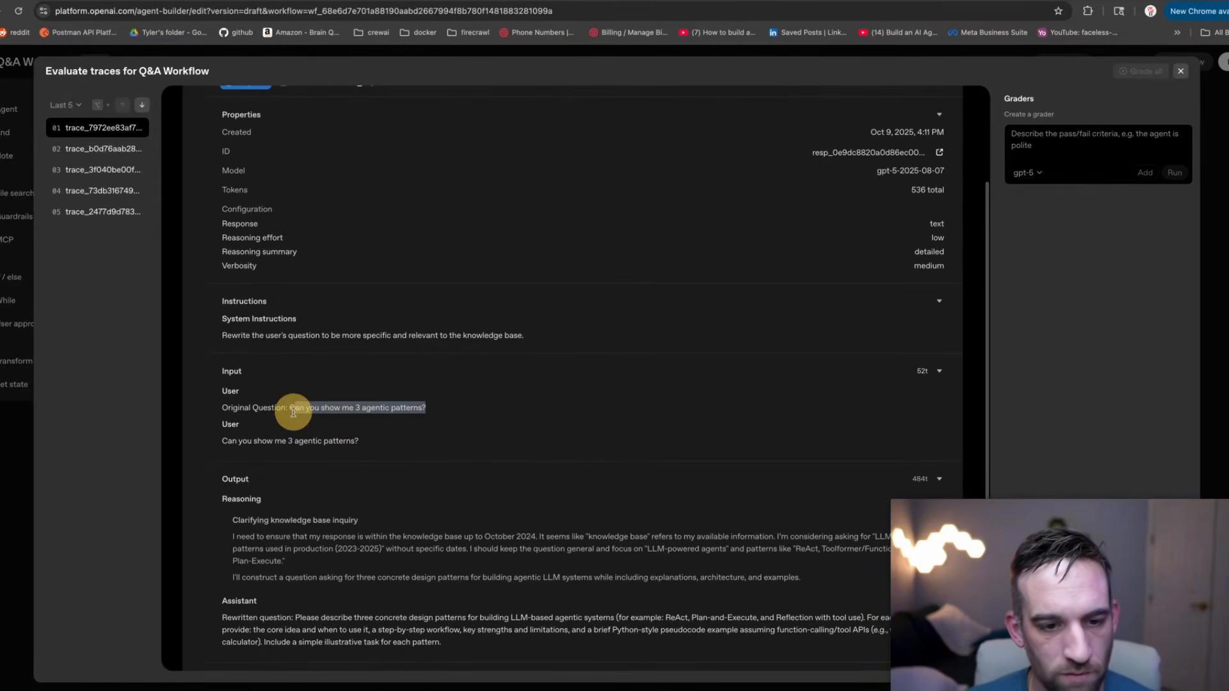
{"action": "left_click", "coordinate": [427, 390]}
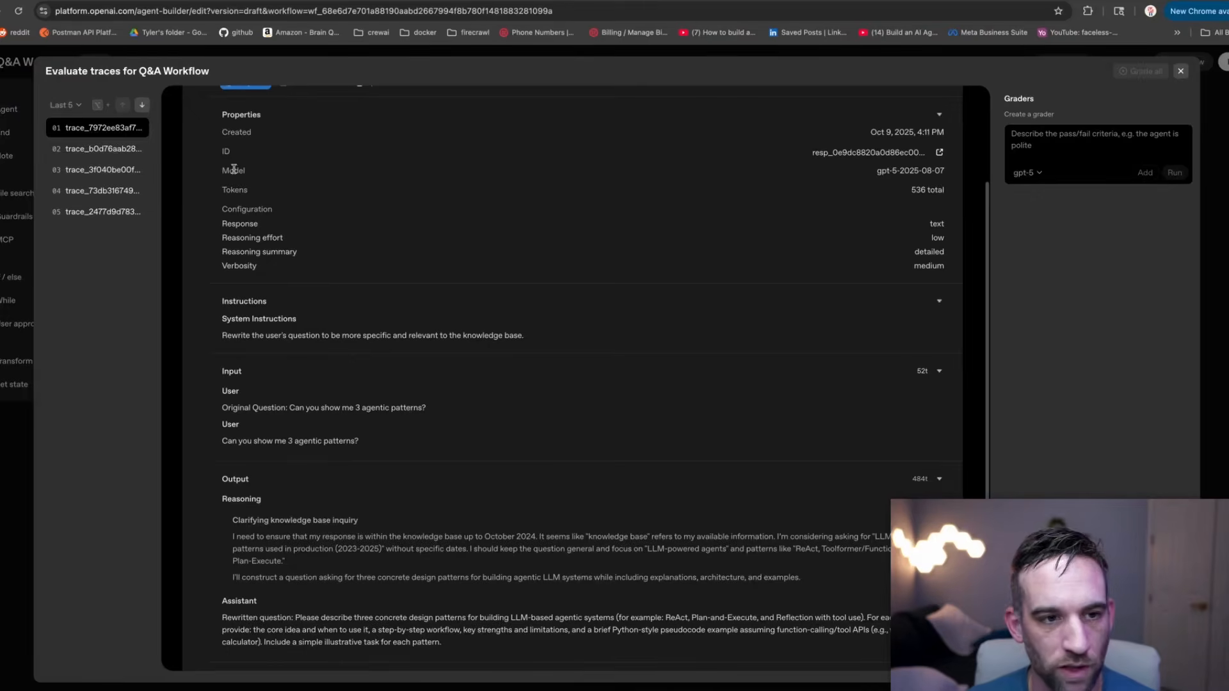
{"action": "scroll", "coordinate": [384, 281], "scroll_direction": "up", "scroll_amount": 5}
{"action": "left_click", "coordinate": [189, 165]}
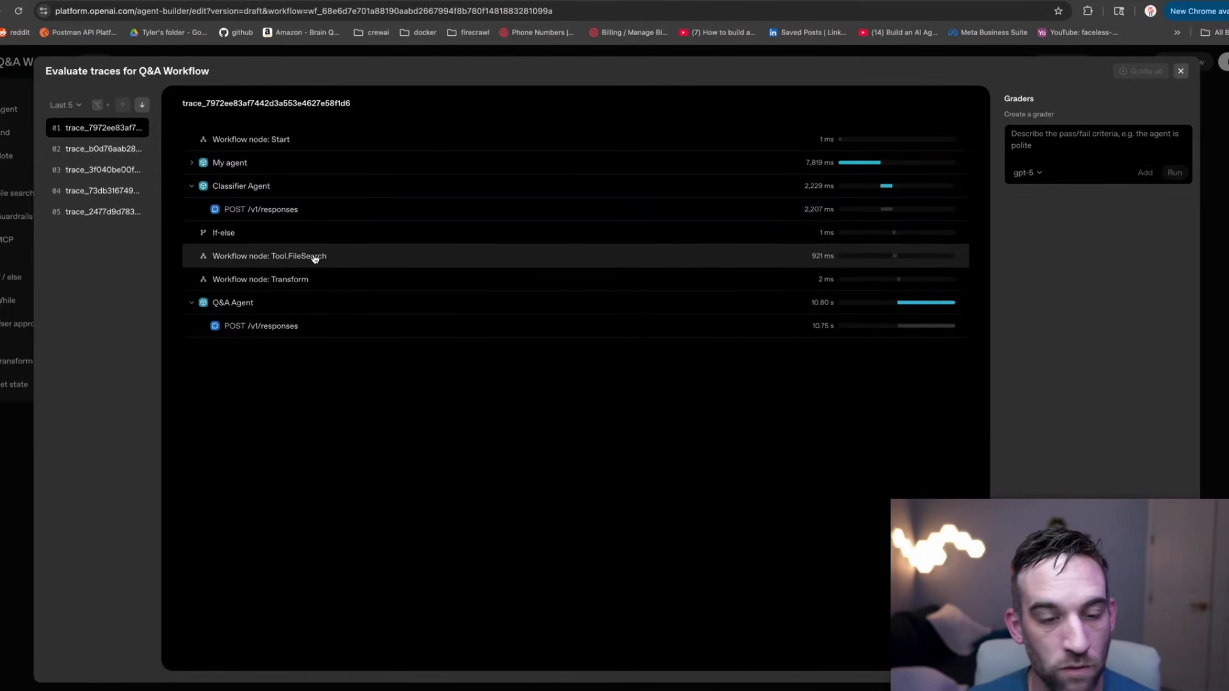
Examine the file search node's input and output in the trace, including each result's text, score and source filename.
{"action": "left_click", "coordinate": [315, 256]}
{"action": "scroll", "coordinate": [394, 349], "scroll_direction": "down", "scroll_amount": 2}
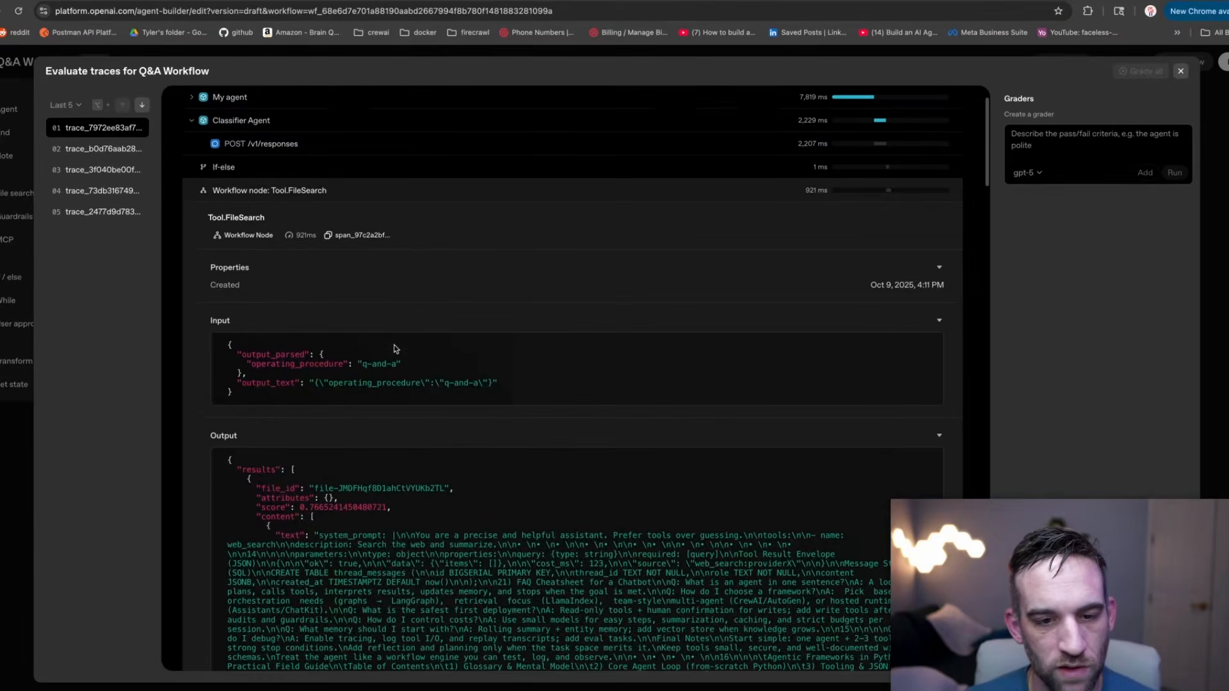
{"action": "scroll", "coordinate": [394, 349], "scroll_direction": "down", "scroll_amount": 4}
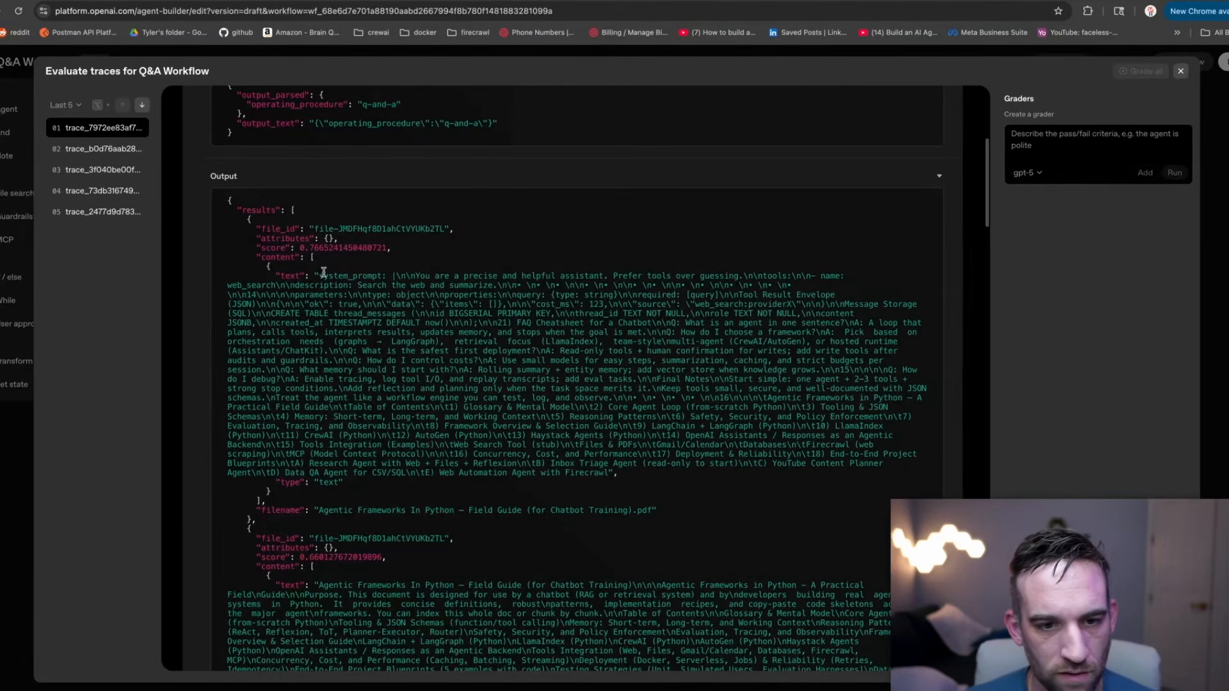
{"action": "left_click_drag", "start_coordinate": [317, 275], "coordinate": [628, 472]}
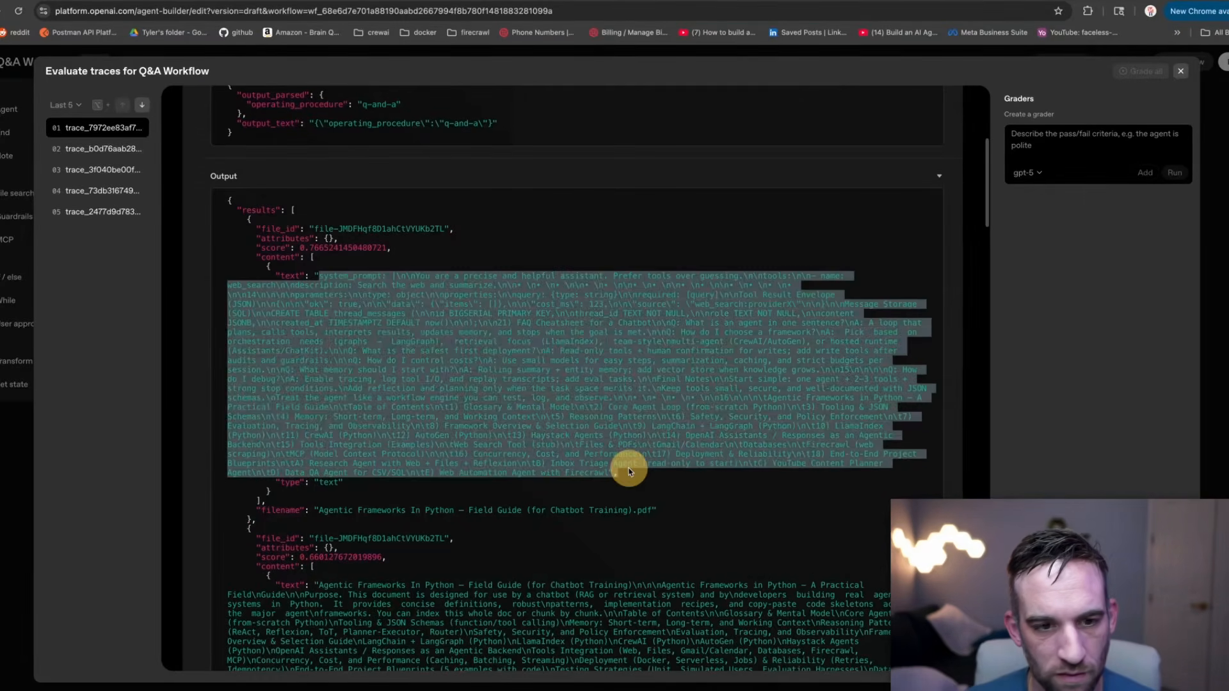
{"action": "left_click", "coordinate": [653, 468]}
{"action": "scroll", "coordinate": [493, 374], "scroll_direction": "down", "scroll_amount": 3}
{"action": "scroll", "coordinate": [416, 307], "scroll_direction": "up", "scroll_amount": 3}
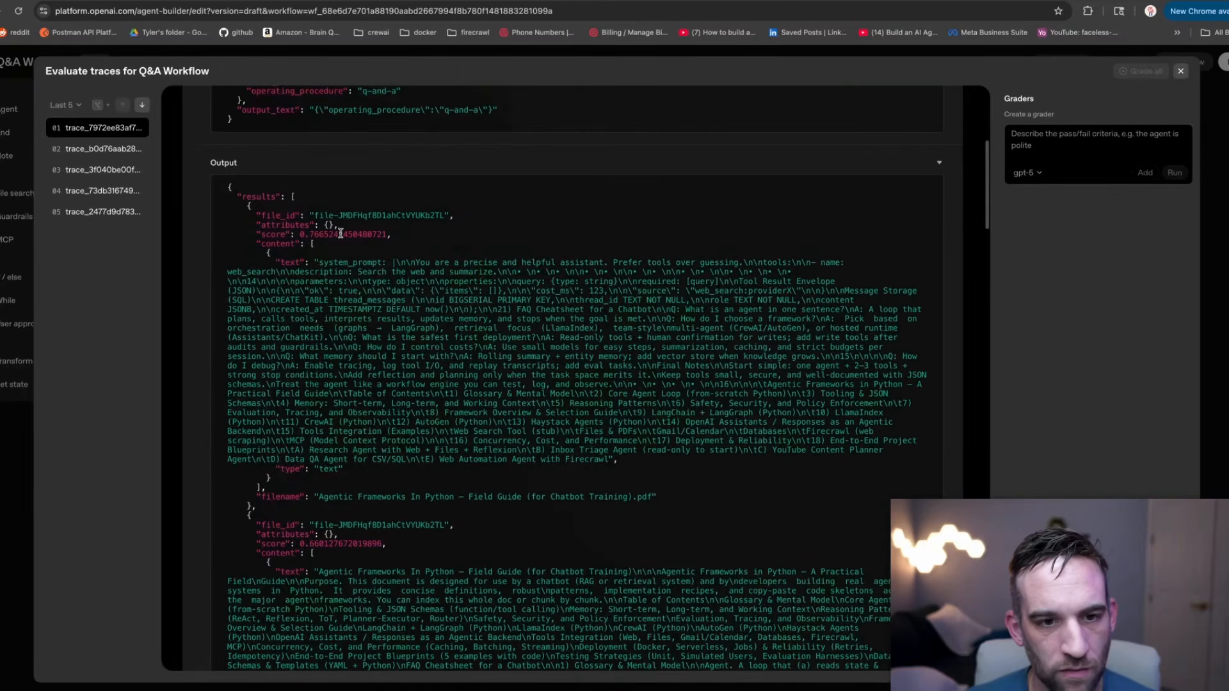
{"action": "scroll", "coordinate": [323, 279], "scroll_direction": "down", "scroll_amount": 3}
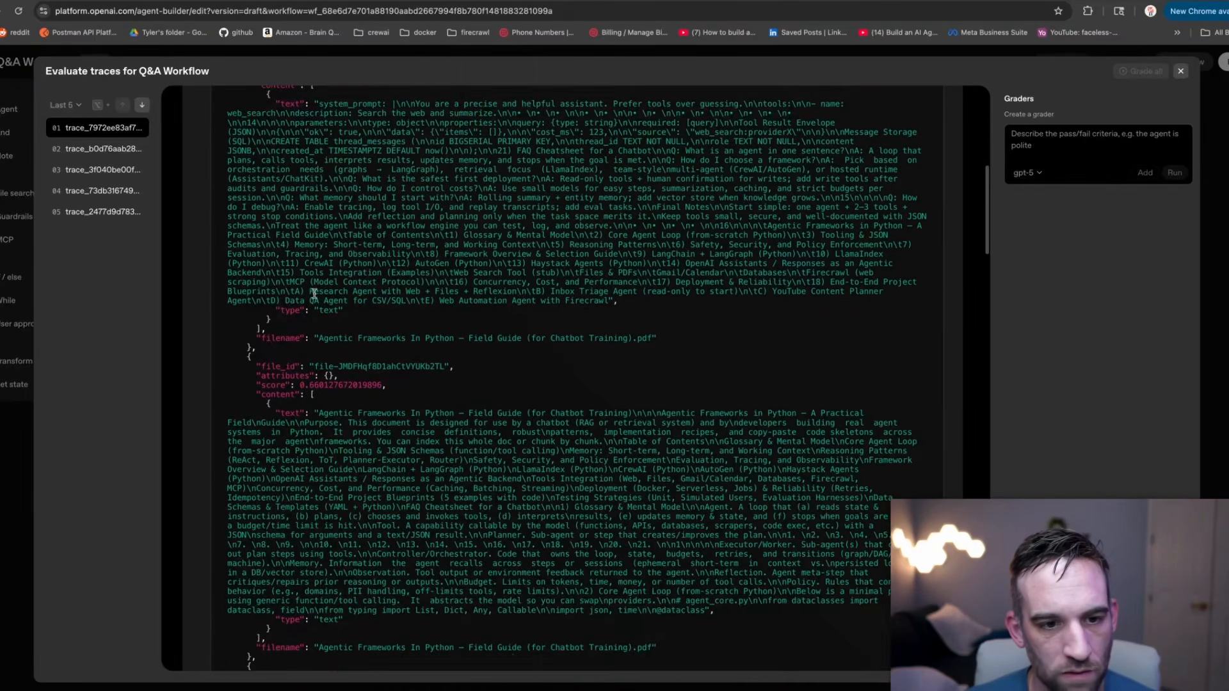
{"action": "left_click_drag", "start_coordinate": [259, 330], "coordinate": [658, 337]}
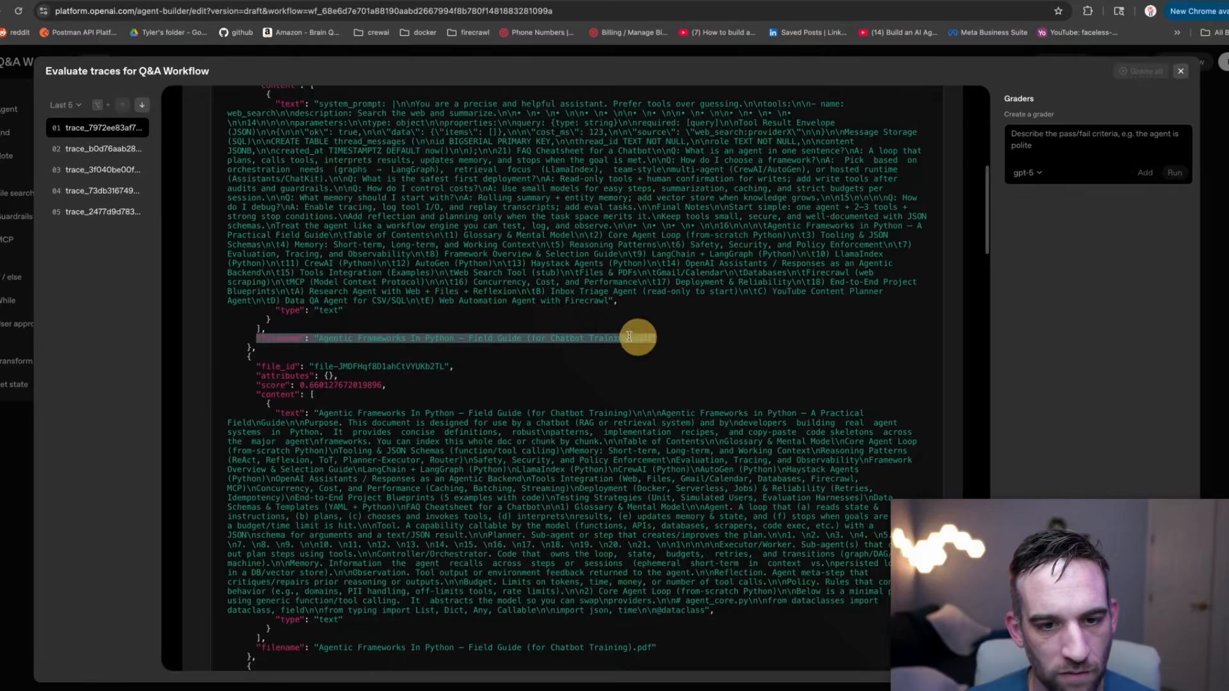
{"action": "left_click", "coordinate": [457, 312]}
{"action": "scroll", "coordinate": [457, 313], "scroll_direction": "down", "scroll_amount": 5}
{"action": "scroll", "coordinate": [342, 241], "scroll_direction": "down", "scroll_amount": 10}
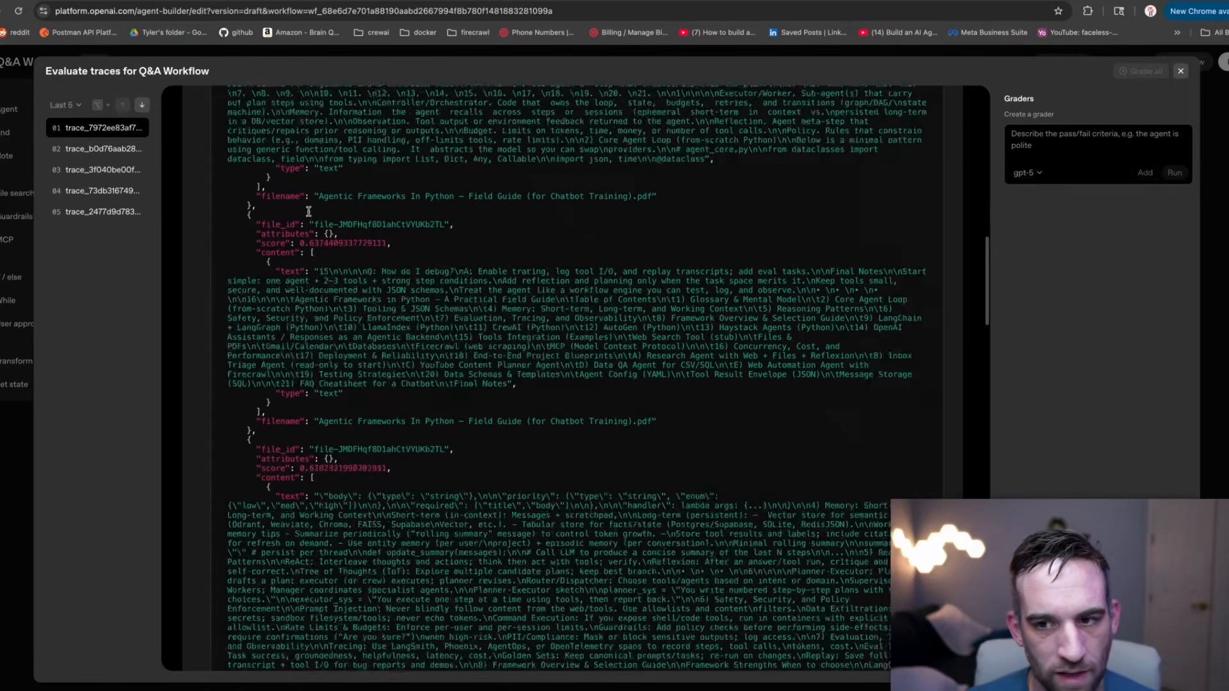
{"action": "scroll", "coordinate": [342, 241], "scroll_direction": "down", "scroll_amount": 10}
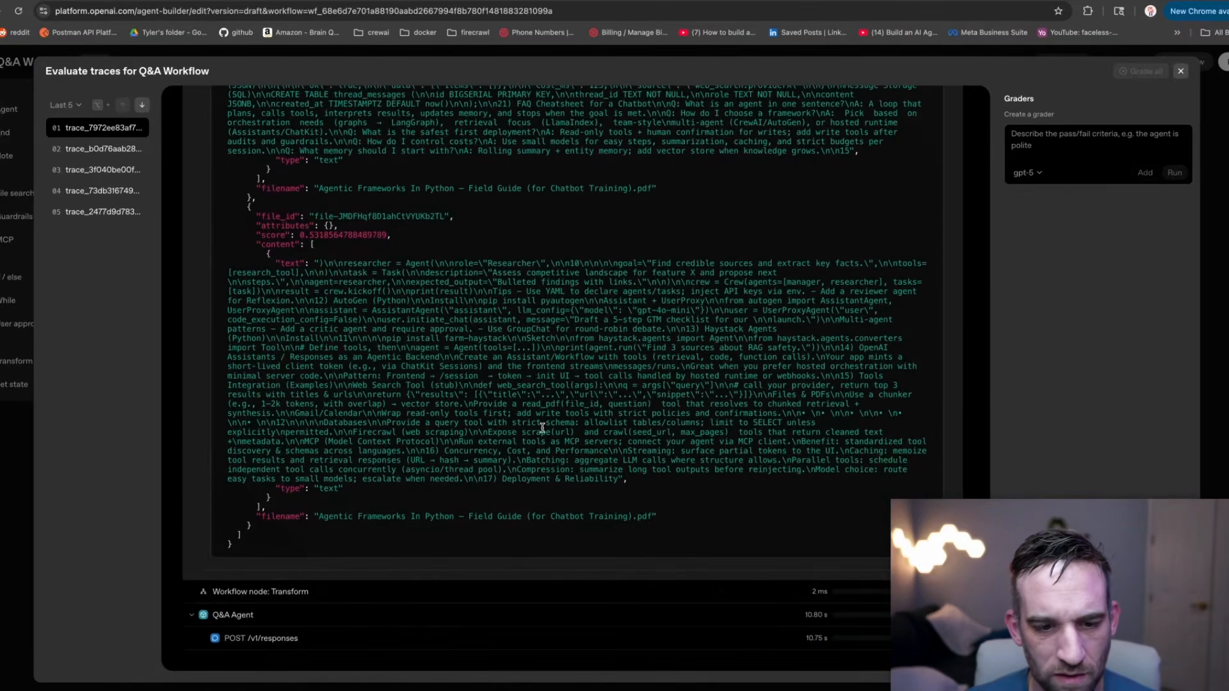
{"action": "scroll", "coordinate": [542, 428], "scroll_direction": "up", "scroll_amount": 5}
{"action": "scroll", "coordinate": [542, 429], "scroll_direction": "down", "scroll_amount": 5}
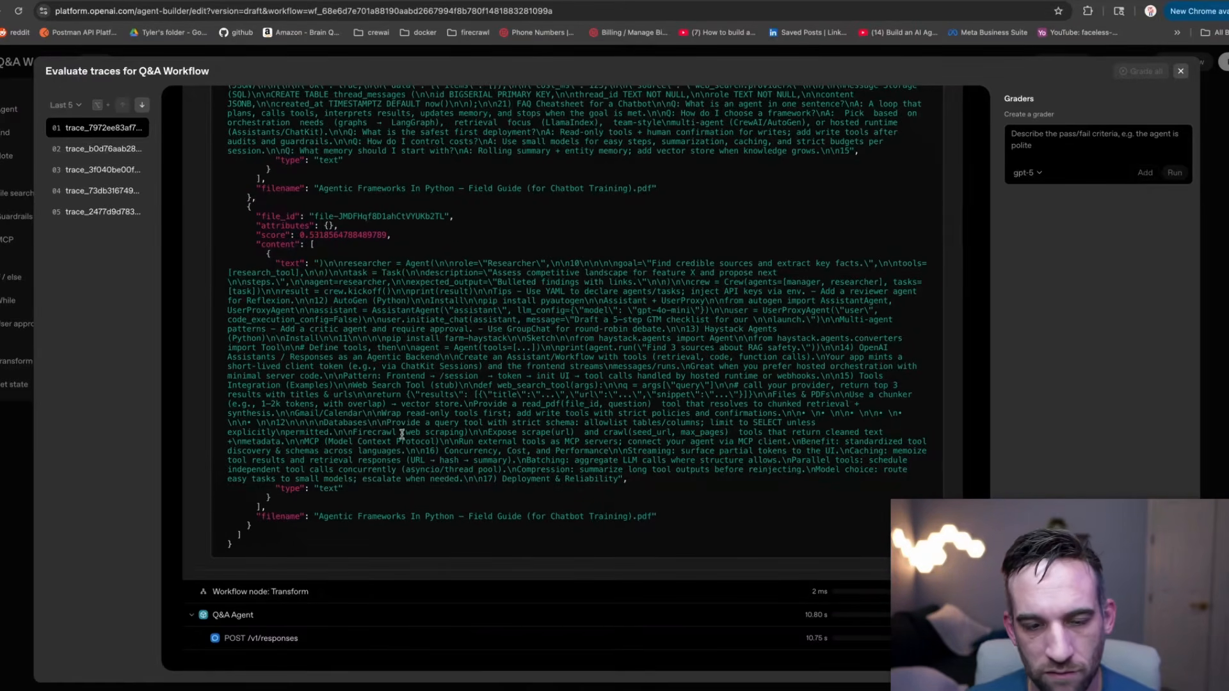
{"action": "scroll", "coordinate": [402, 432], "scroll_direction": "up", "scroll_amount": 15}
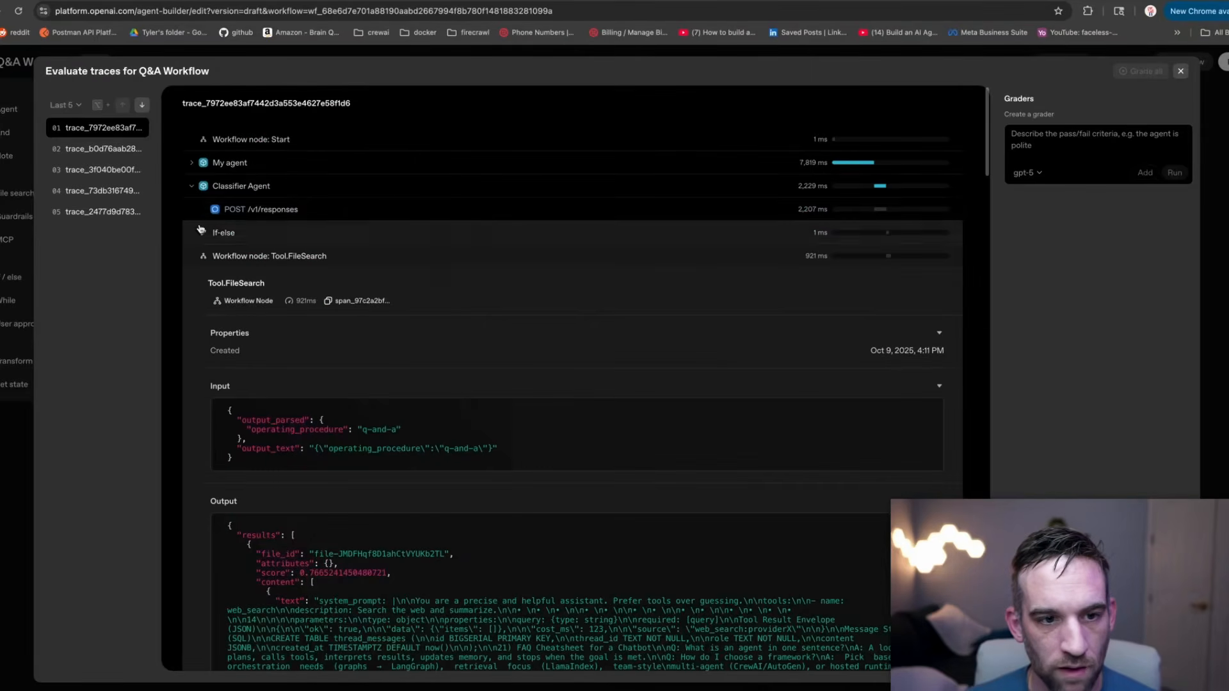
{"action": "left_click", "coordinate": [200, 232]}
{"action": "left_click", "coordinate": [259, 233]}
{"action": "left_click", "coordinate": [254, 256]}
{"action": "left_click", "coordinate": [259, 256]}
Examine the data passed through the Transform node in the trace and collapse its details.
{"action": "left_click", "coordinate": [268, 277]}
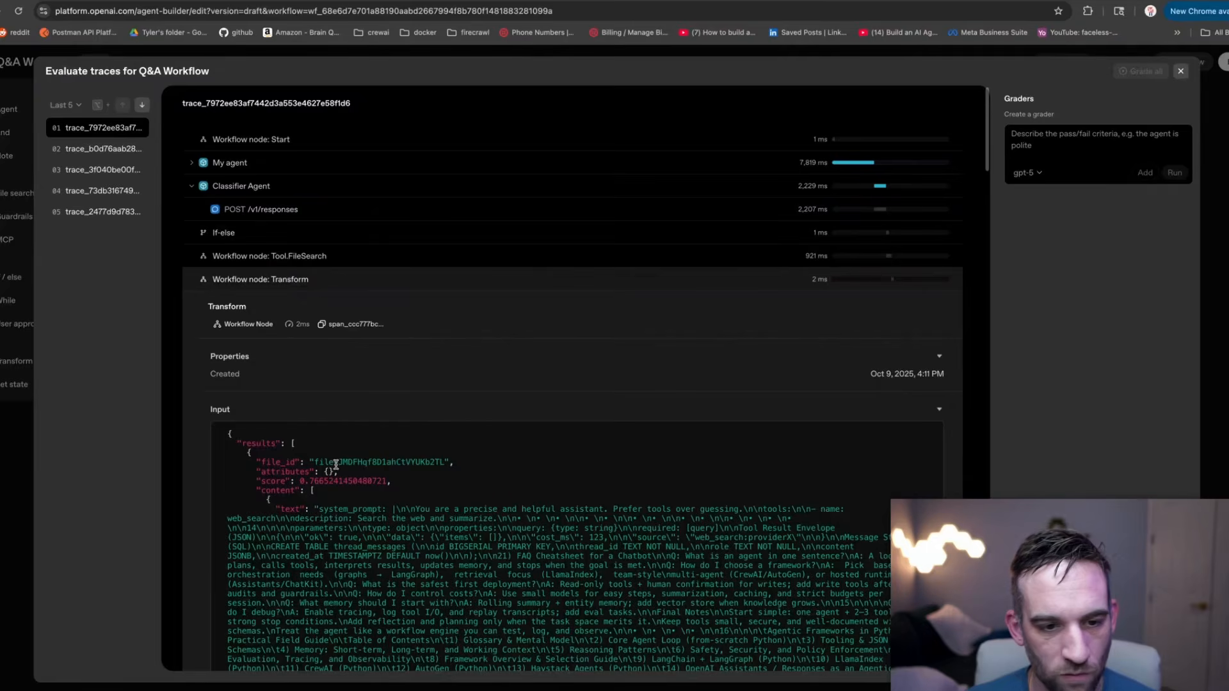
{"action": "scroll", "coordinate": [335, 464], "scroll_direction": "down", "scroll_amount": 4}
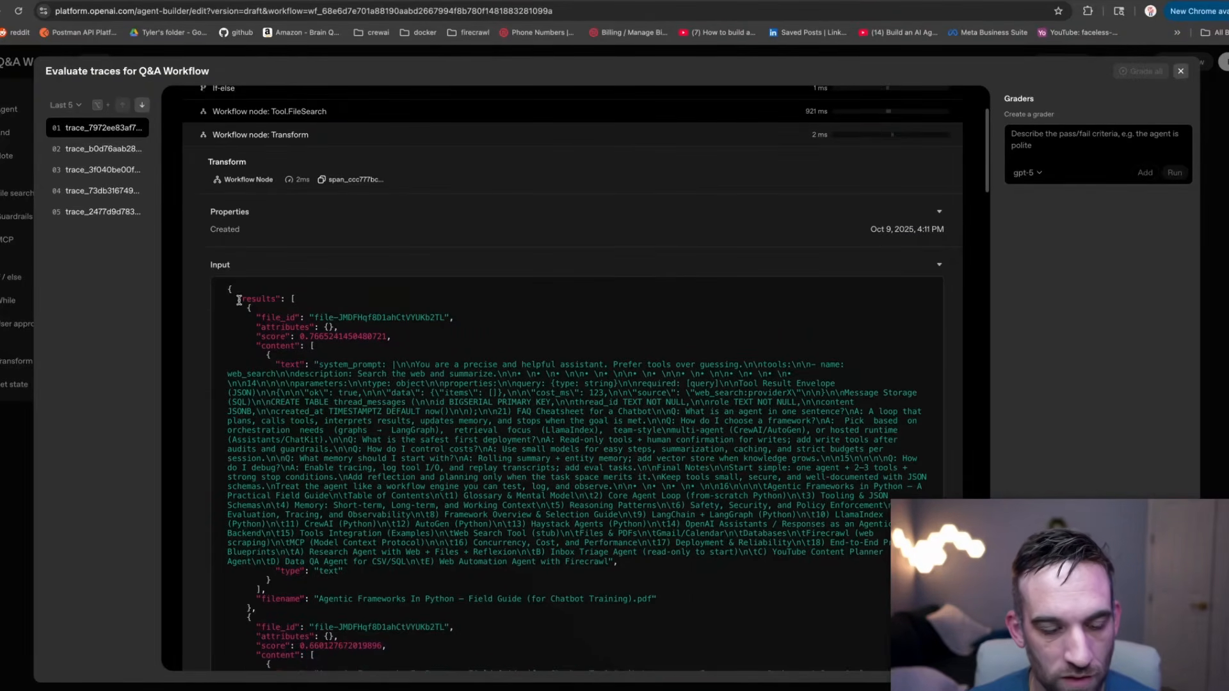
{"action": "scroll", "coordinate": [238, 300], "scroll_direction": "down", "scroll_amount": 5}
{"action": "scroll", "coordinate": [325, 342], "scroll_direction": "up", "scroll_amount": 10}
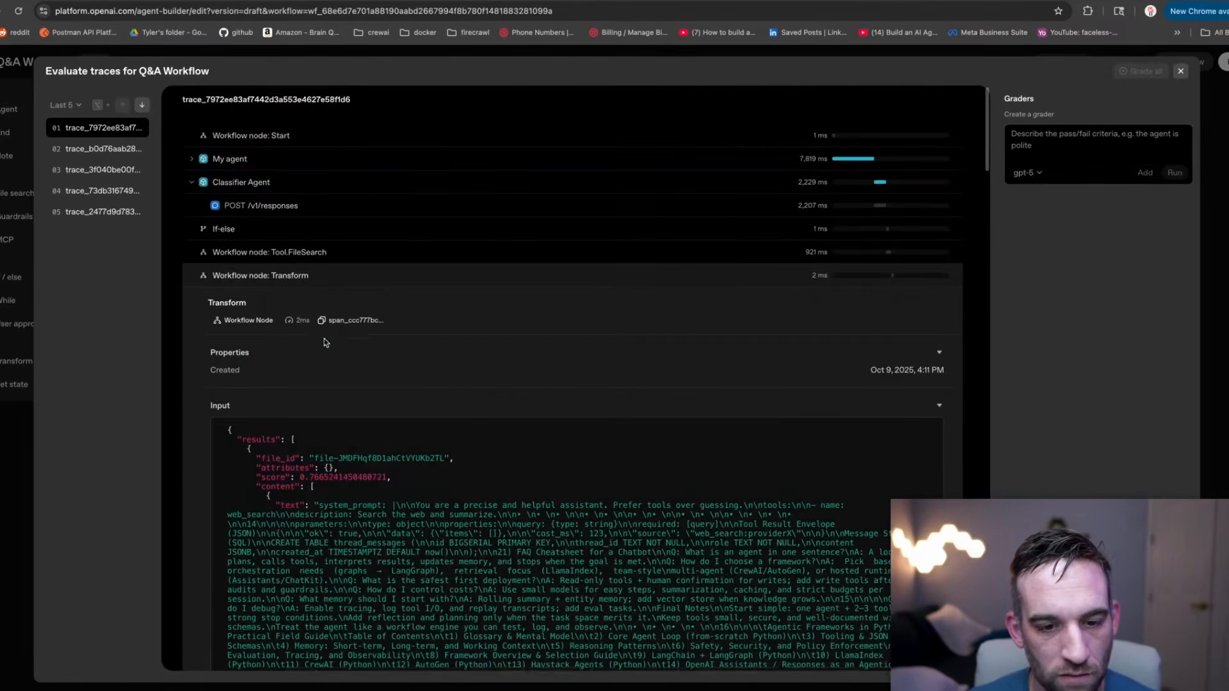
{"action": "scroll", "coordinate": [325, 342], "scroll_direction": "down", "scroll_amount": 10}
{"action": "scroll", "coordinate": [380, 343], "scroll_direction": "up", "scroll_amount": 10}
{"action": "left_click", "coordinate": [288, 277]}
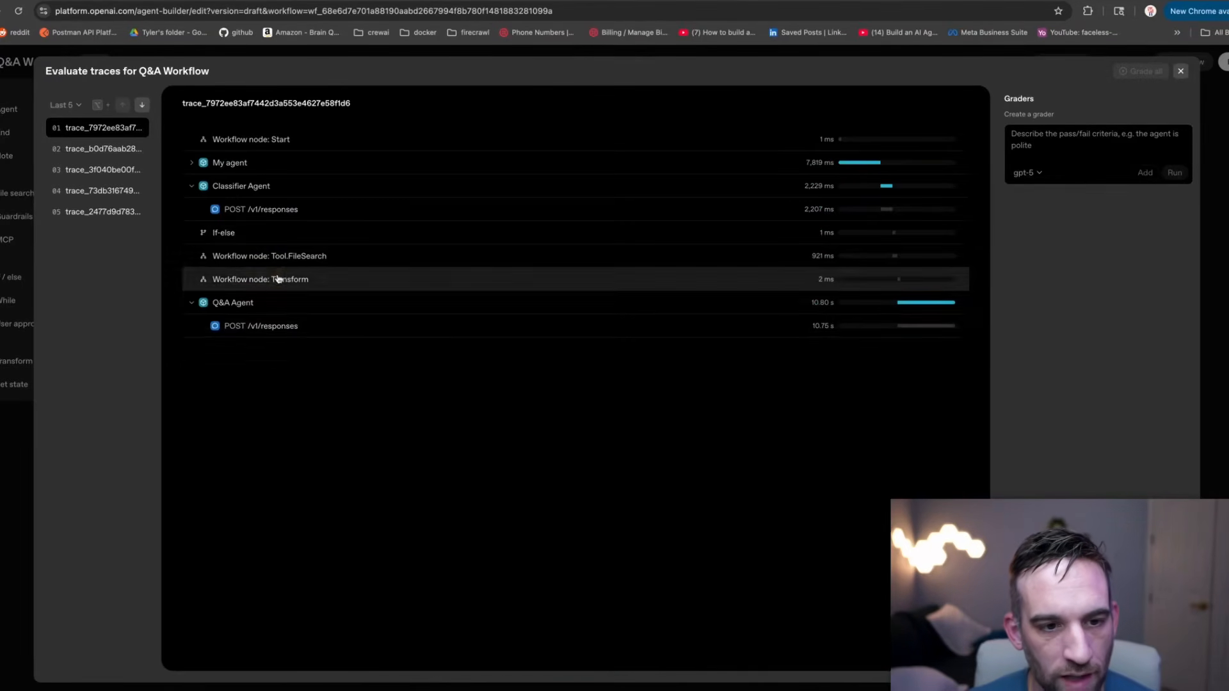
Open the Q&A Agent's response in the trace and inspect the context inserted into its system instructions.
{"action": "left_click", "coordinate": [299, 309]}
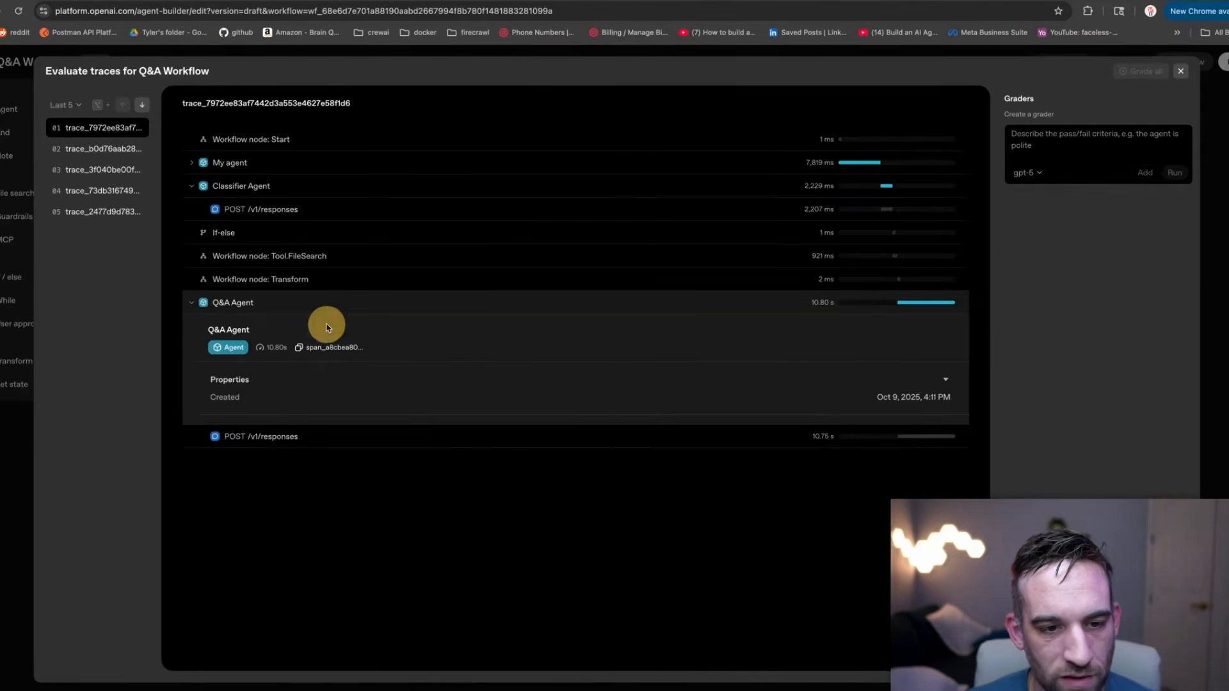
{"action": "left_click", "coordinate": [324, 441]}
{"action": "scroll", "coordinate": [394, 343], "scroll_direction": "down", "scroll_amount": 9}
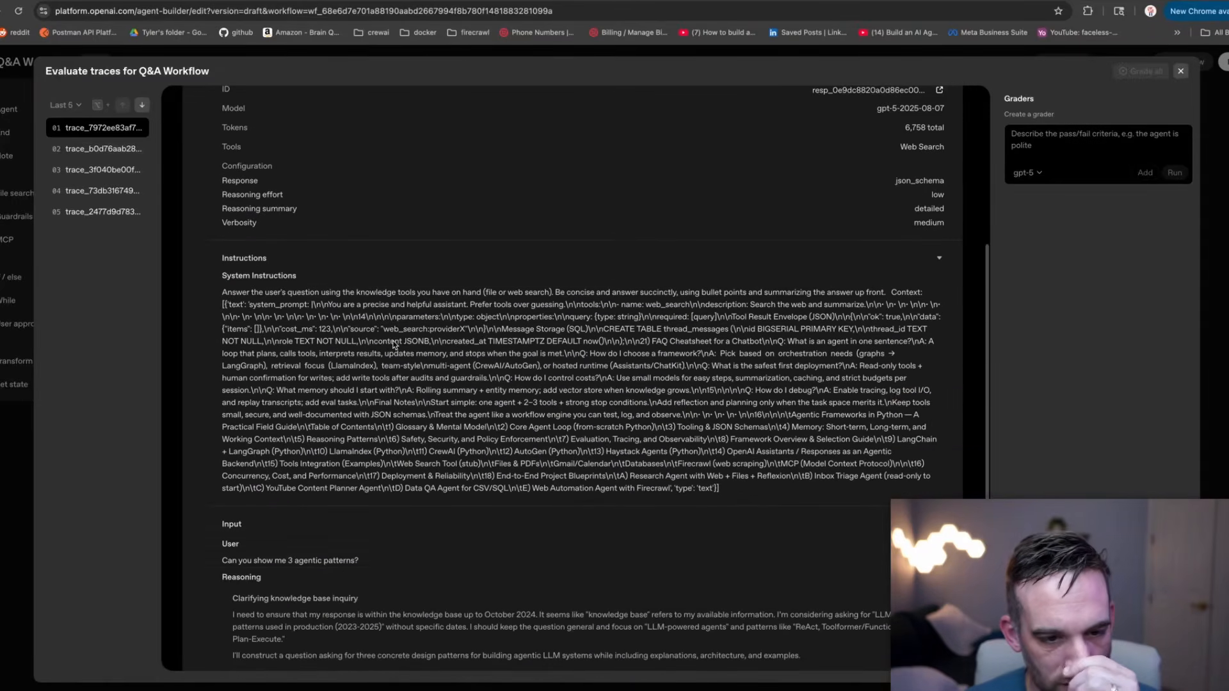
Expand the Q&A Agent's output in the newest trace and examine the full structured answer about 3 agentic frameworks.
{"action": "scroll", "coordinate": [393, 342], "scroll_direction": "down", "scroll_amount": 4}
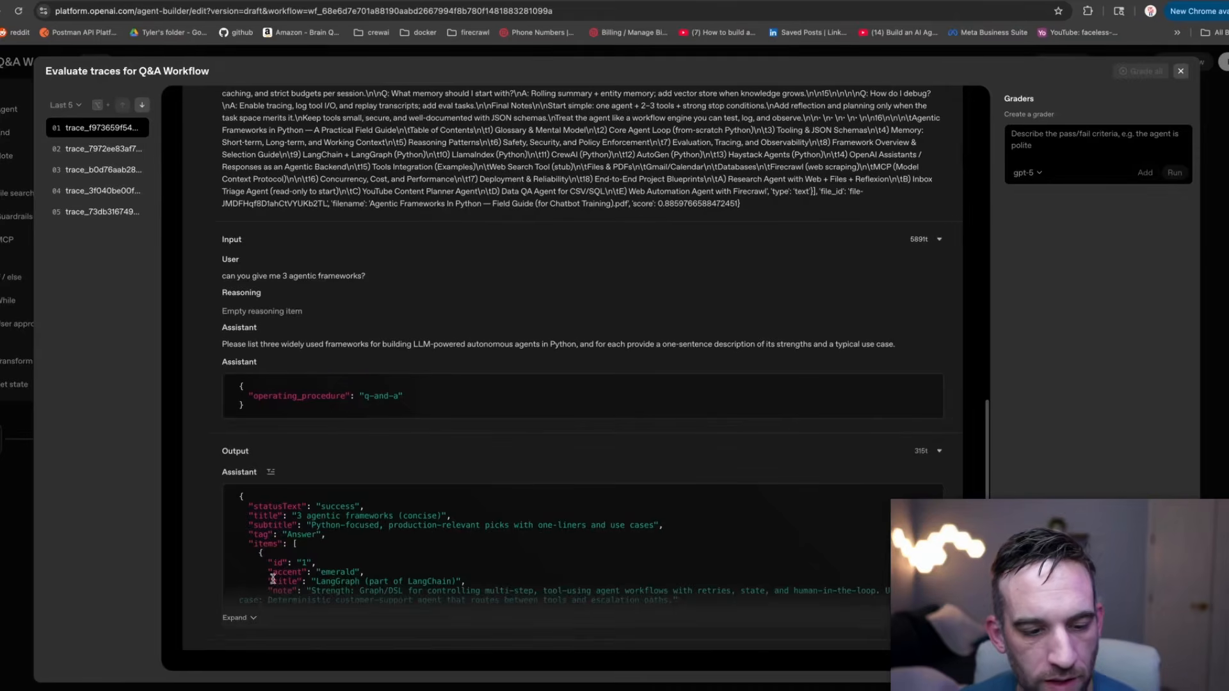
{"action": "left_click", "coordinate": [234, 618]}
{"action": "scroll", "coordinate": [324, 483], "scroll_direction": "down", "scroll_amount": 3}
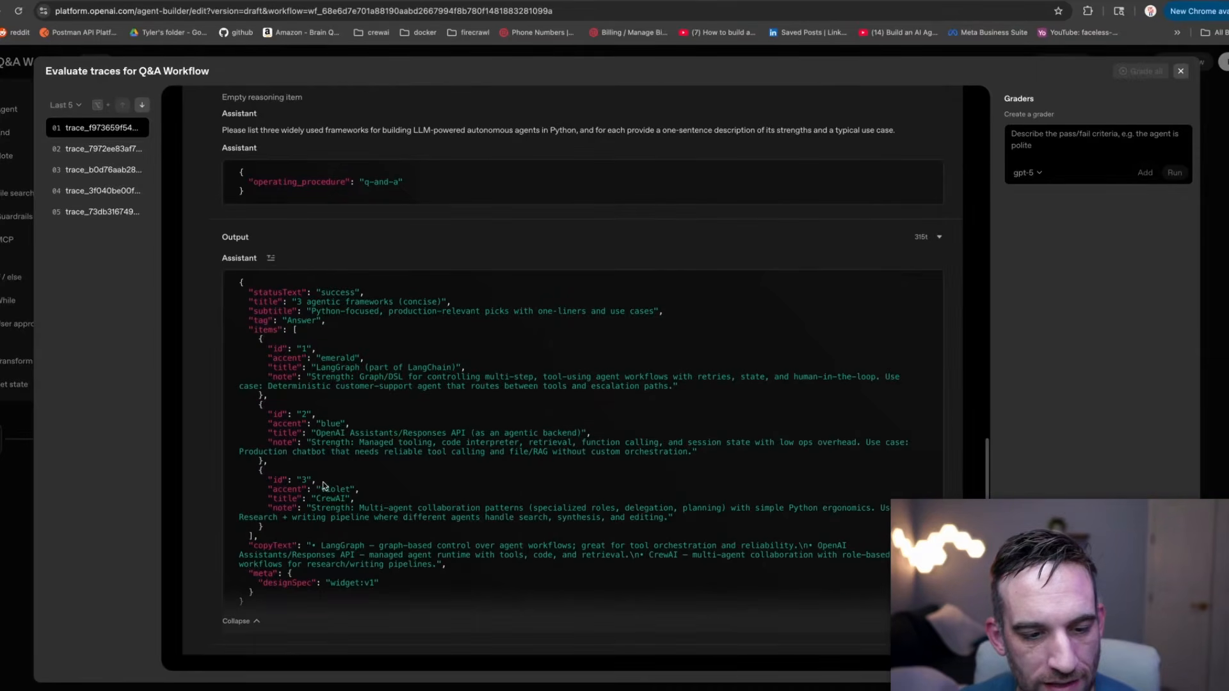
Close the trace evaluation and publish the updated Q&A Workflow to production.
{"action": "key", "text": "Escape"}
{"action": "left_click_drag", "start_coordinate": [860, 196], "coordinate": [1031, 199]}
{"action": "left_click", "coordinate": [1225, 62]}
{"action": "left_click", "coordinate": [715, 445]}
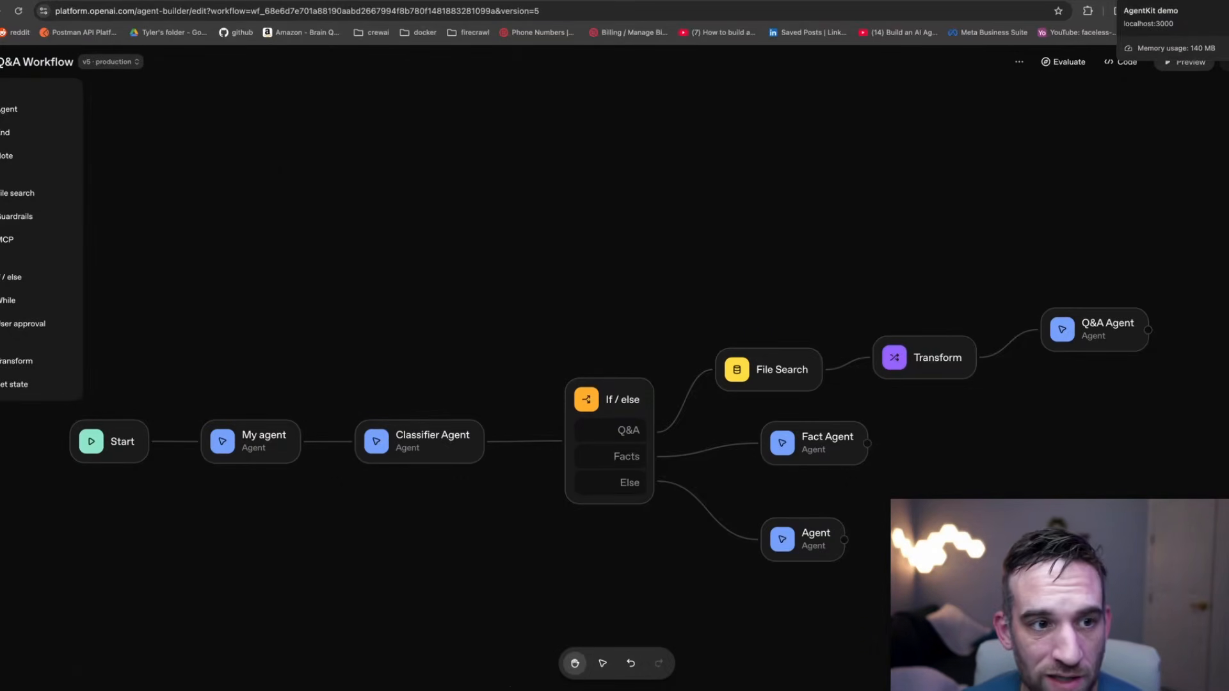
Switch to the AgentKit demo at localhost:3000 and examine the question about 4 agentic frameworks with its routing result and widget answer.
{"action": "left_click", "coordinate": [1152, 1]}
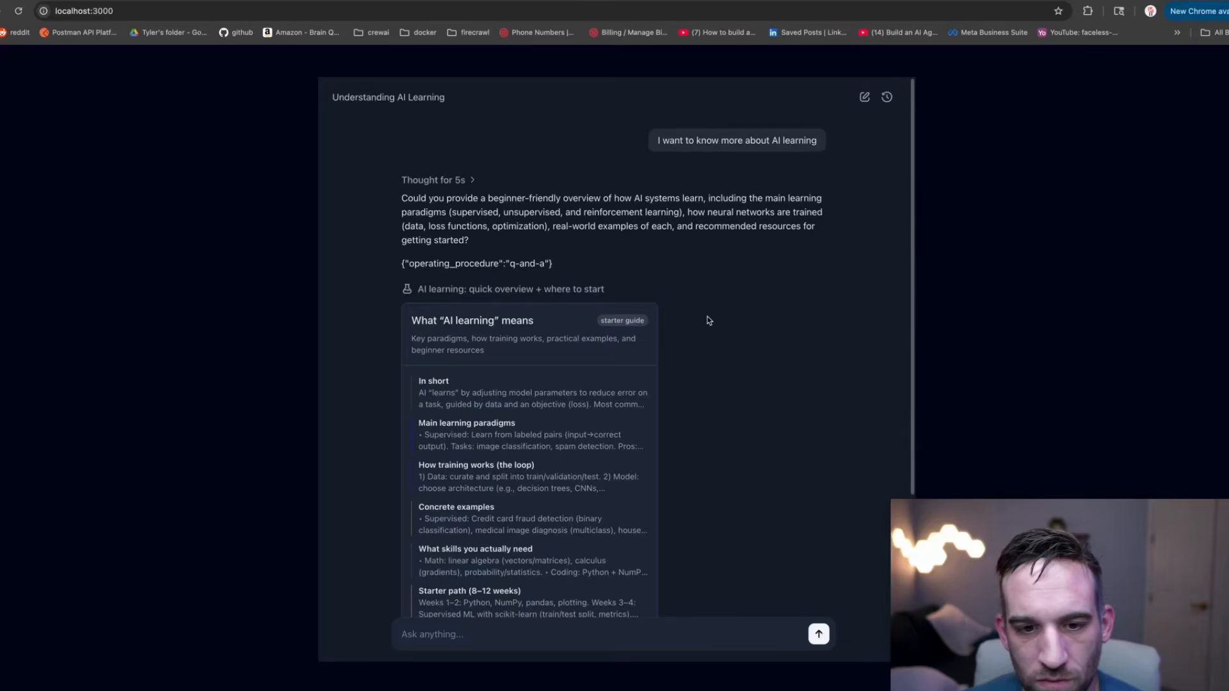
{"action": "scroll", "coordinate": [711, 317], "scroll_direction": "down", "scroll_amount": 4}
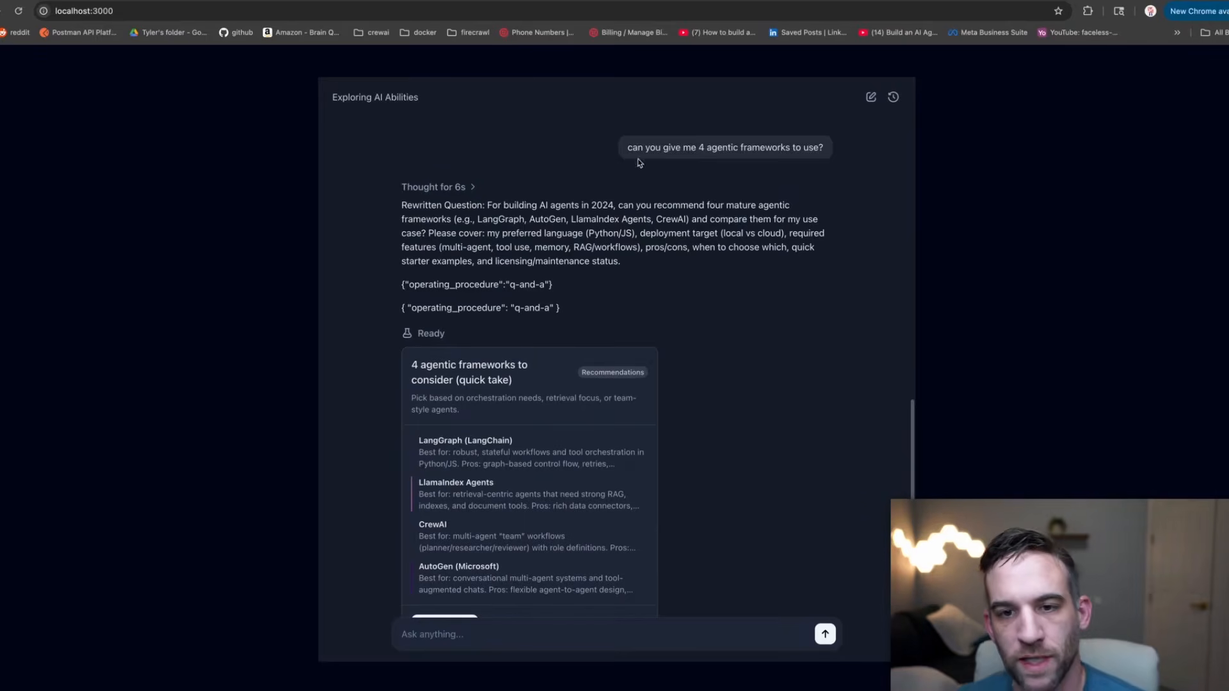
{"action": "left_click_drag", "start_coordinate": [629, 148], "coordinate": [842, 149]}
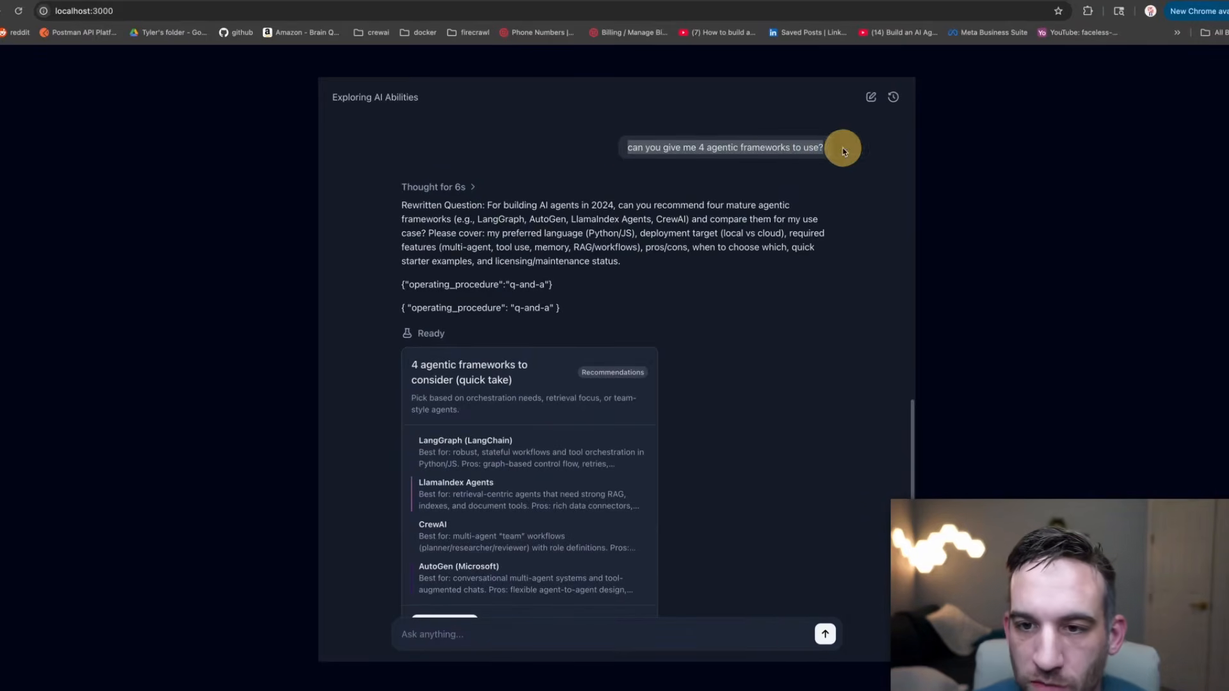
{"action": "left_click", "coordinate": [749, 334]}
{"action": "scroll", "coordinate": [506, 211], "scroll_direction": "down", "scroll_amount": 3}
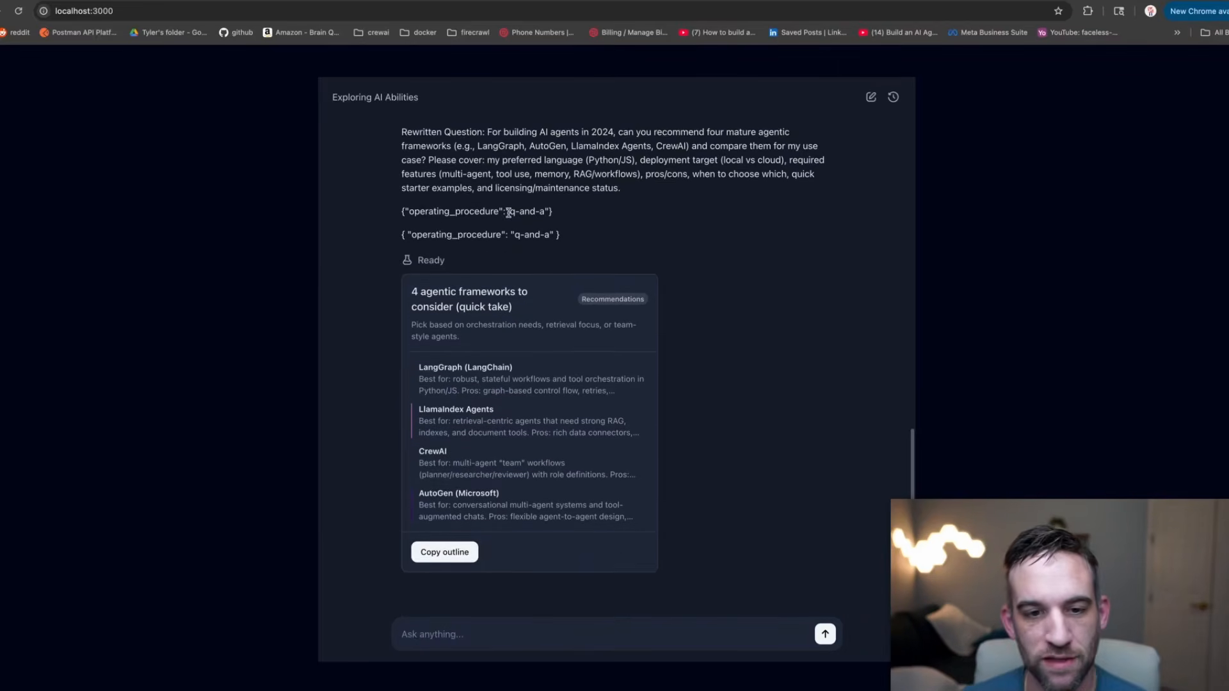